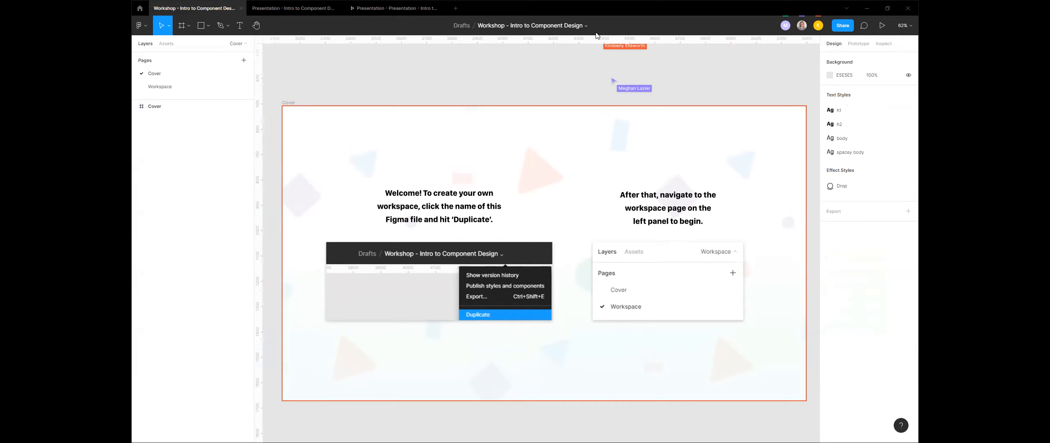
- Show the workshop file's options, including Duplicate, and open the Workspace page
click(588, 25)
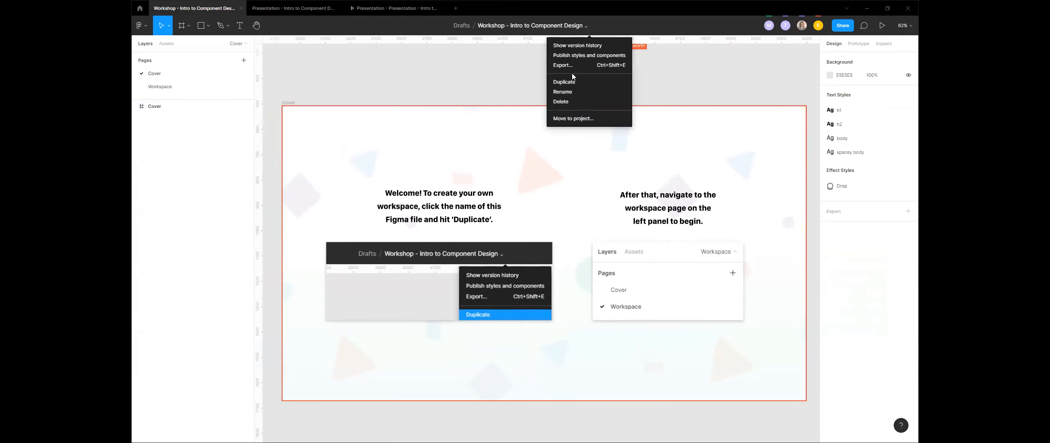
click(681, 62)
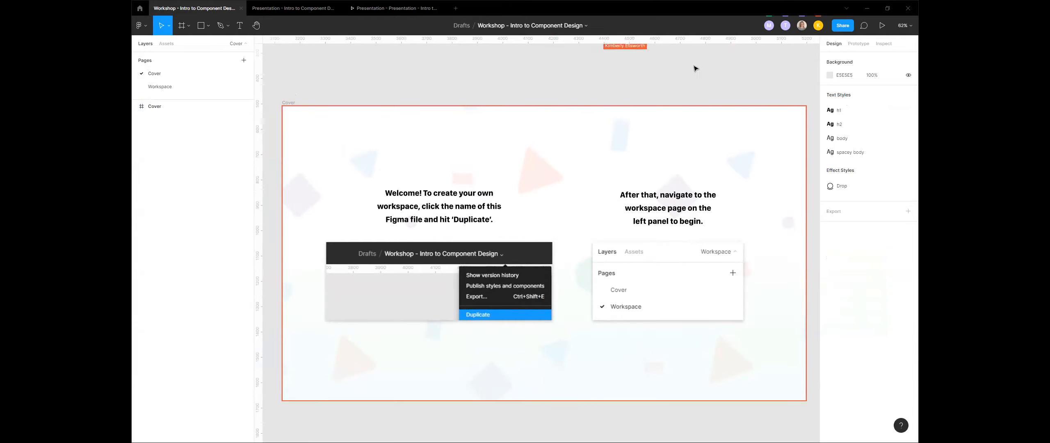
click(196, 89)
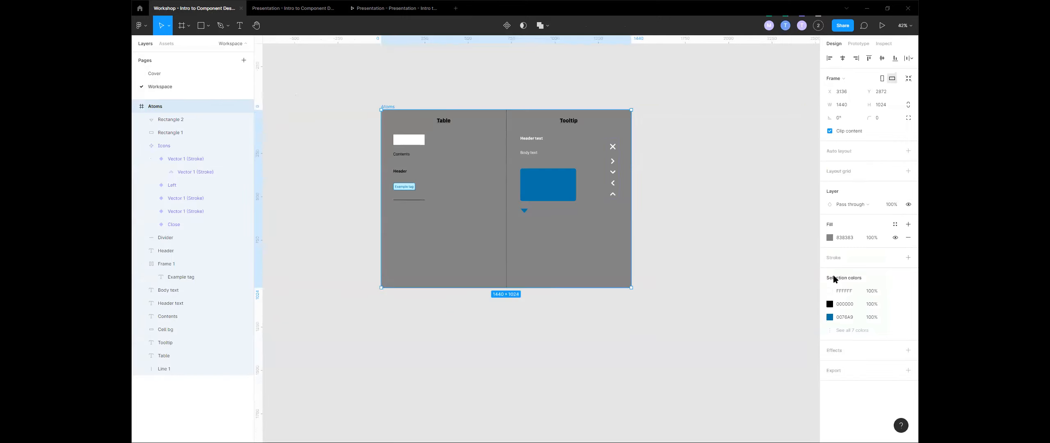
- Set the Atoms frame's fill colour to E5E5E5
click(477, 99)
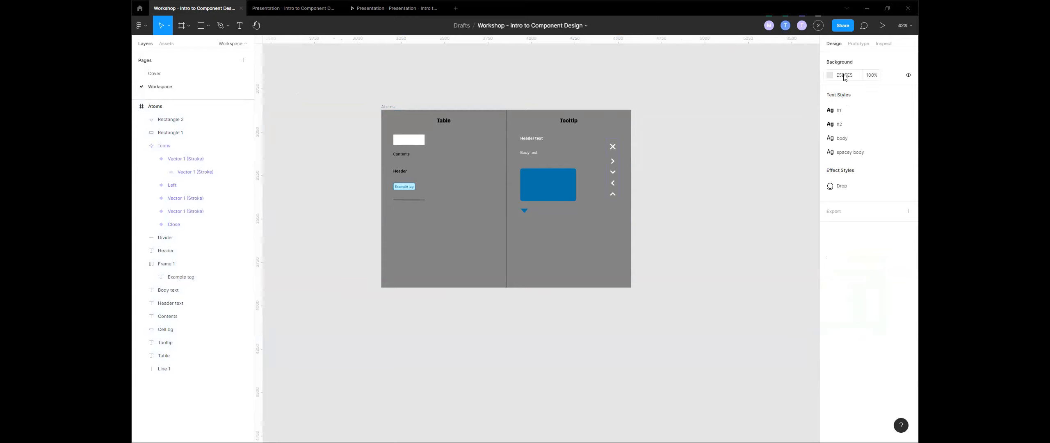
click(392, 106)
click(847, 238)
text(E5E5E)
key(Return)
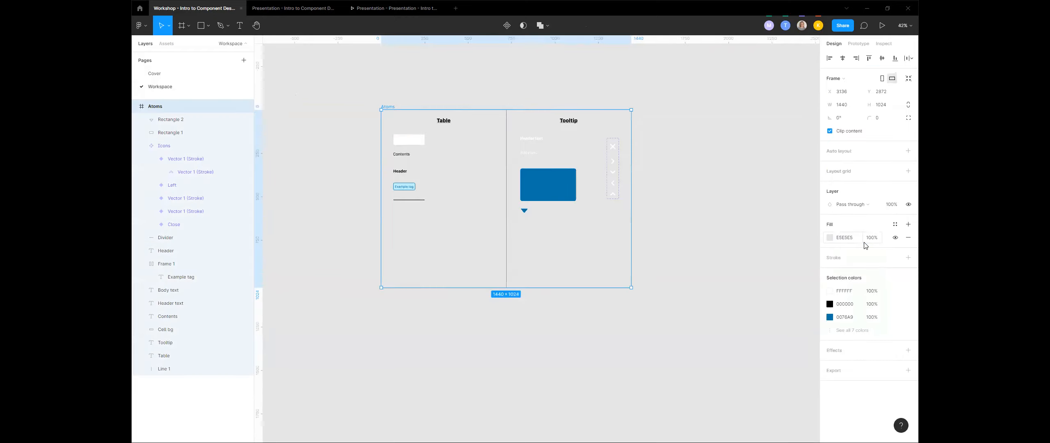
click(693, 102)
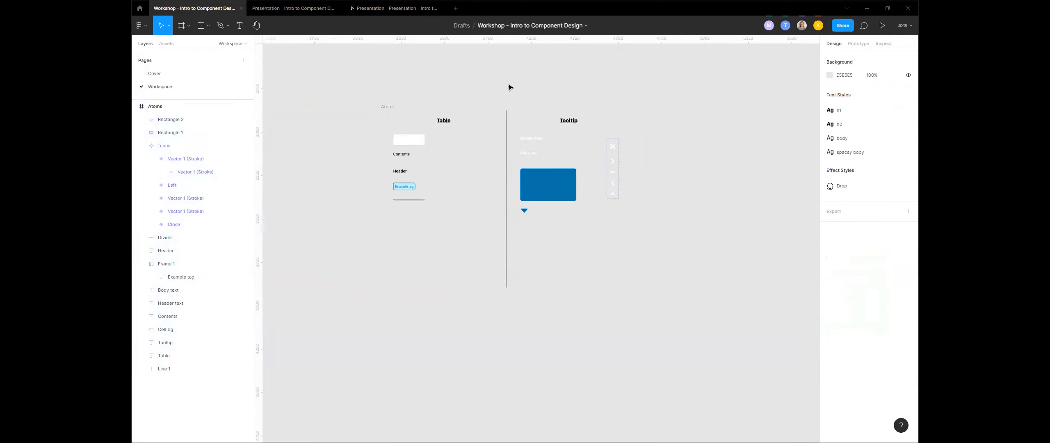
- Switch to the presentation design file and examine the toggle example on the Components within Figma slide
click(386, 14)
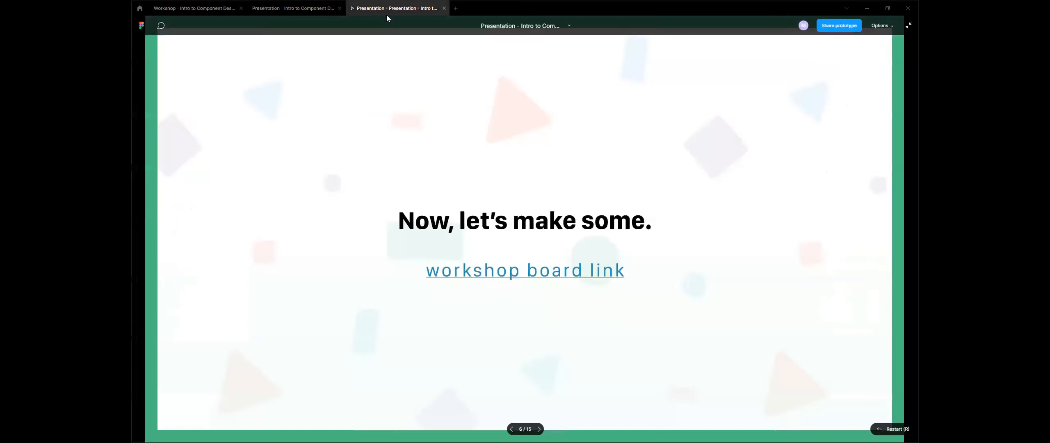
click(313, 9)
scroll(652, 292, up, 8)
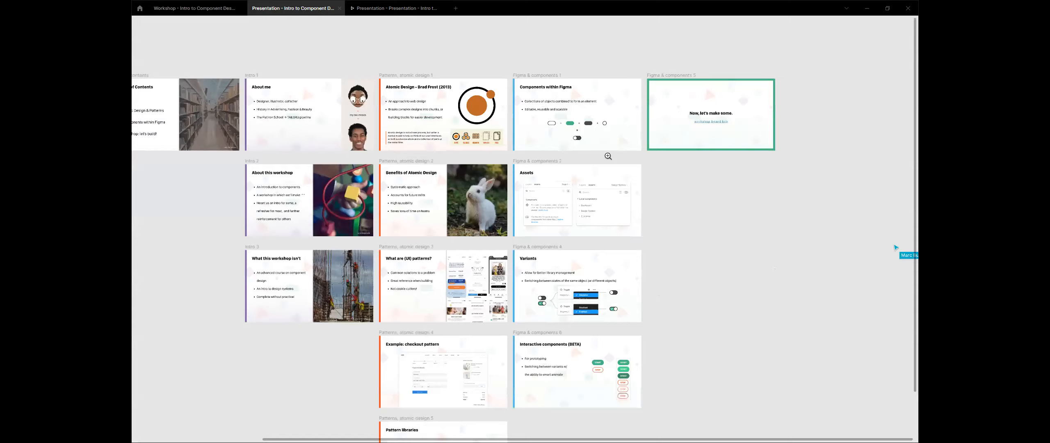
scroll(565, 238, up, 4)
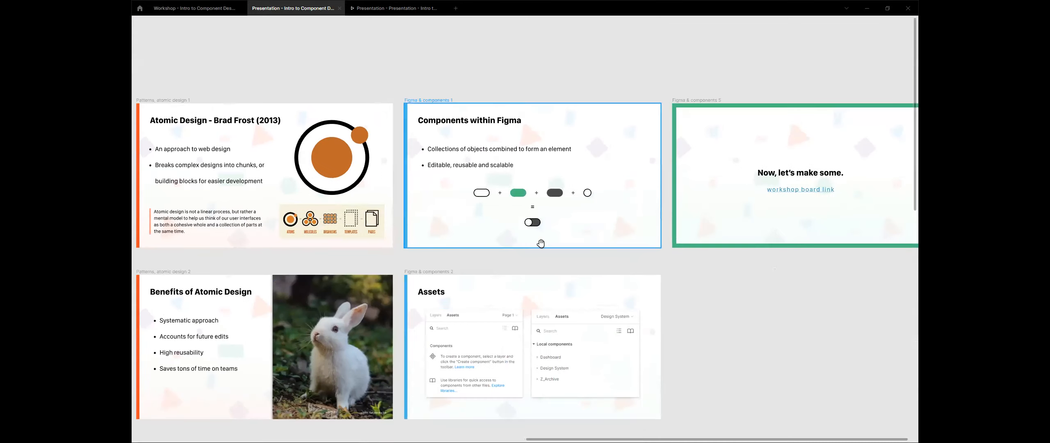
scroll(537, 223, up, 1)
scroll(603, 274, up, 5)
scroll(554, 283, right, 2)
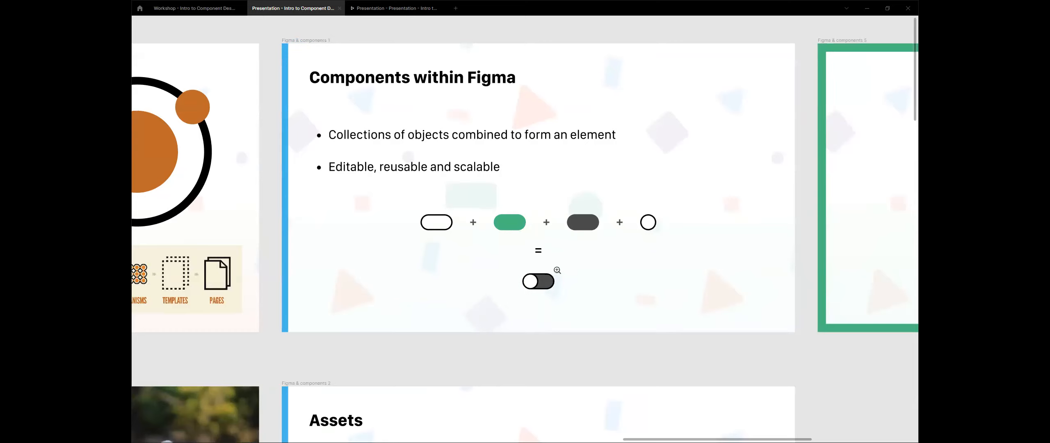
- Survey the whole slide deck from the cover and table of contents to the final workshop slide
scroll(582, 280, down, 10)
scroll(623, 293, down, 5)
scroll(623, 298, down, 2)
scroll(623, 298, right, 2)
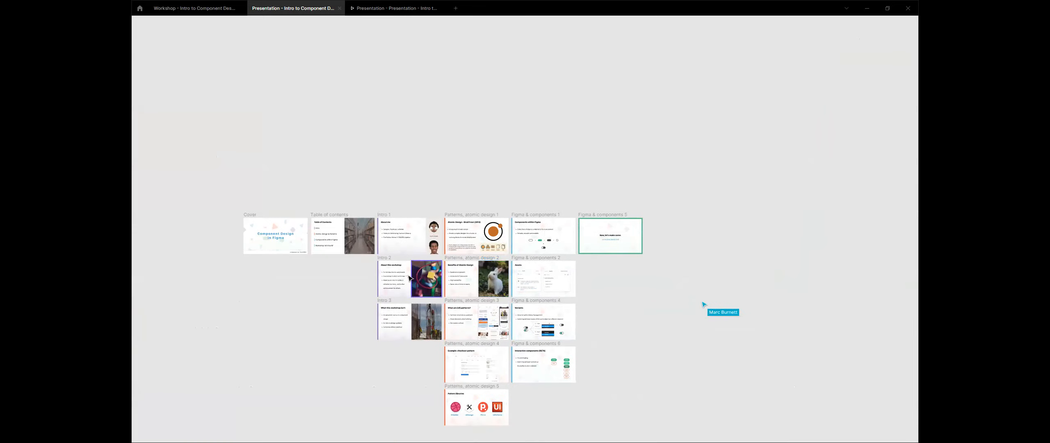
scroll(500, 295, up, 10)
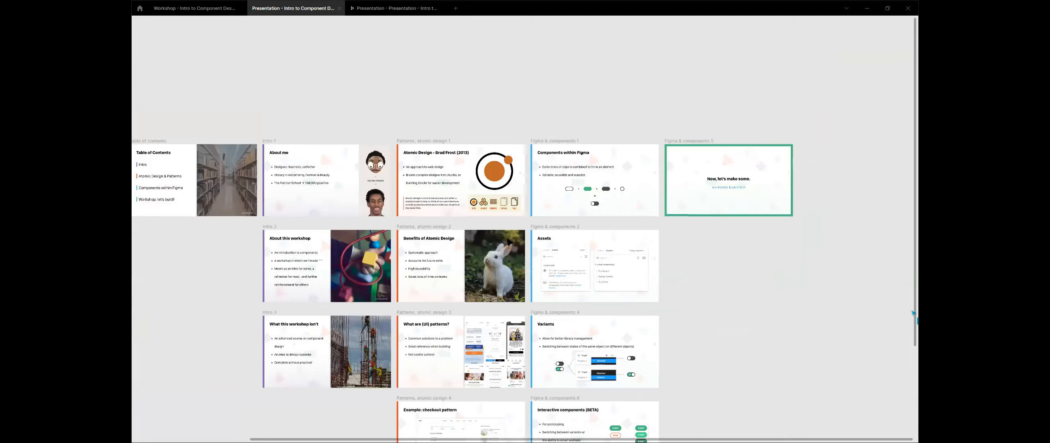
scroll(581, 304, left, 10)
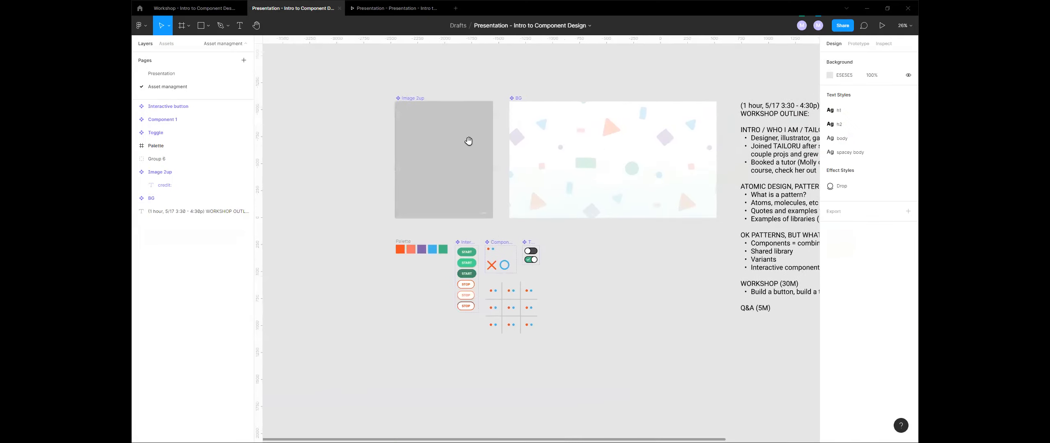
- Inspect the Image 2up main component and its credit text on the Asset managment page, comparing it with the Presentation page
scroll(529, 184, up, 5)
scroll(589, 289, up, 5)
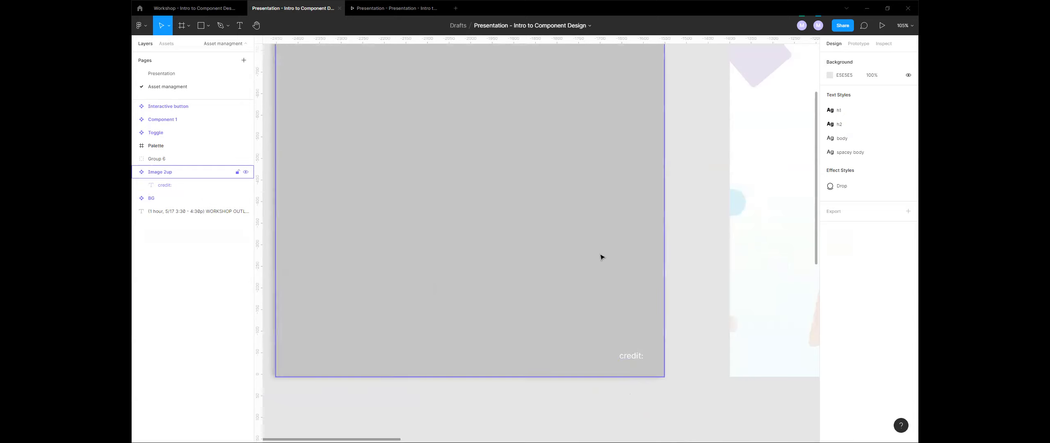
click(545, 309)
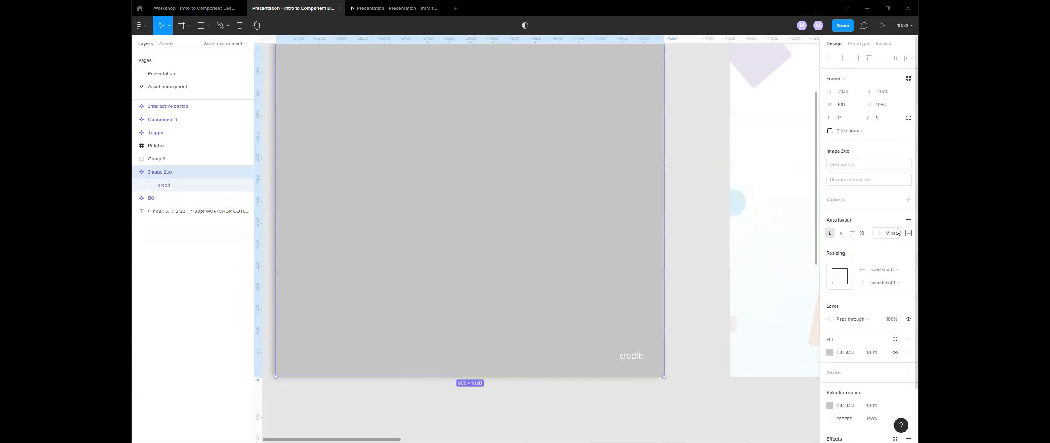
click(197, 80)
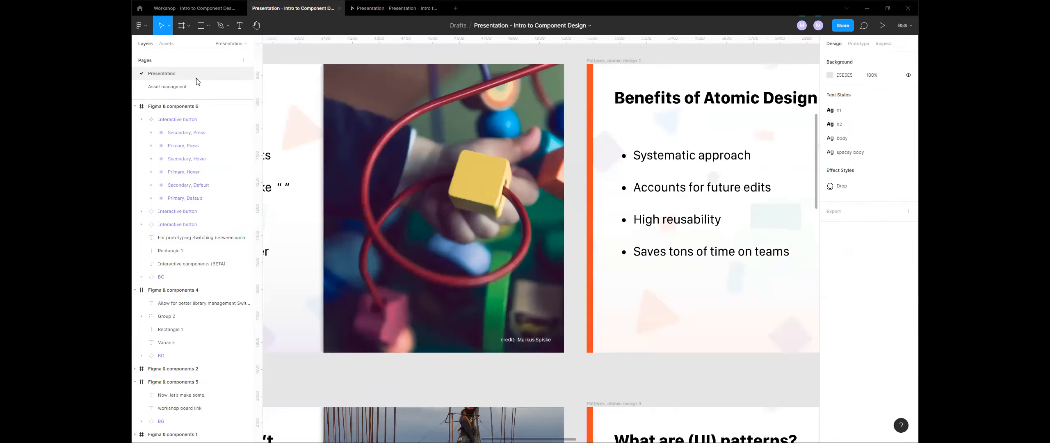
click(195, 86)
click(631, 361)
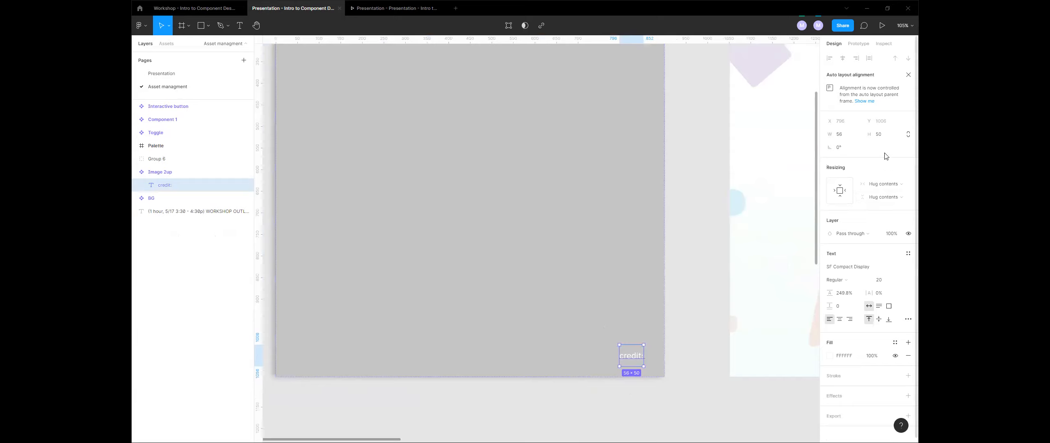
- Set the right auto layout padding of the Image 2up main component to 58
click(649, 309)
click(909, 233)
click(903, 270)
key(shift+Up)
- Center the credit text within the Image 2up component through its auto layout alignment
click(872, 275)
click(881, 268)
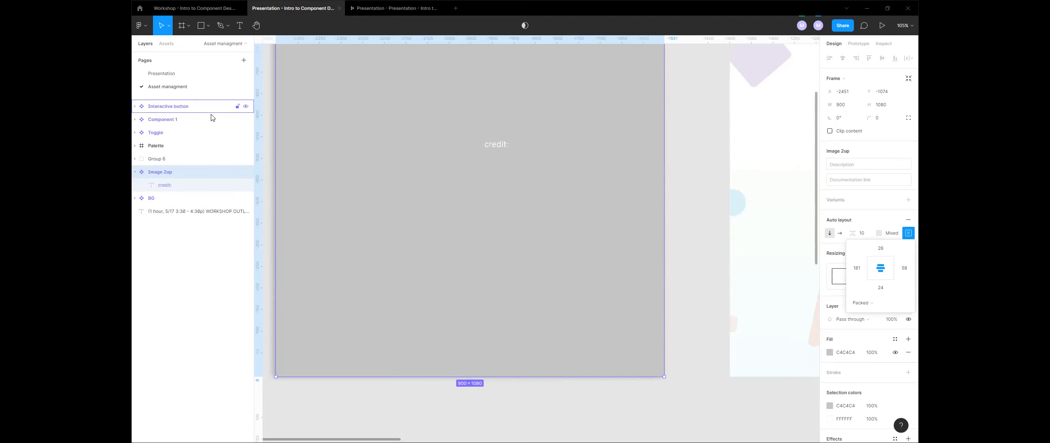
- Check the credit text position on the photo instances across the Presentation page's slides
click(200, 78)
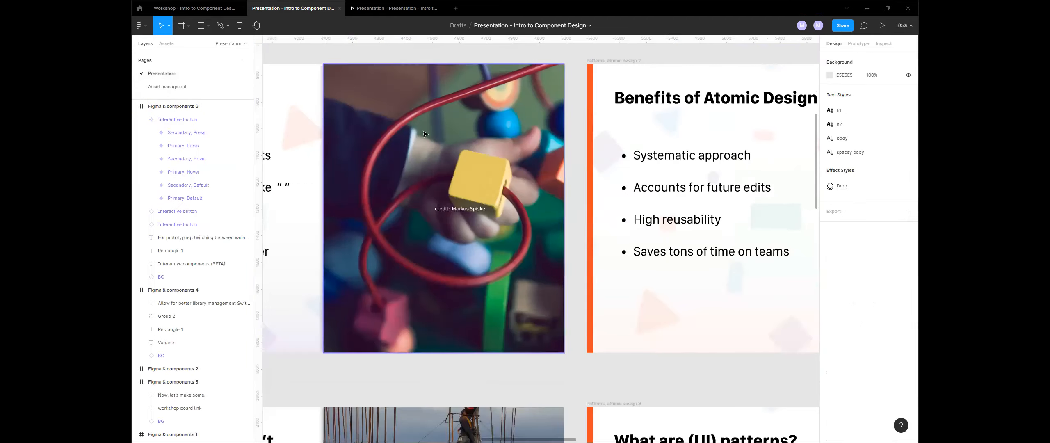
scroll(464, 200, down, 2)
drag(531, 304, 616, 197)
drag(589, 292, 598, 256)
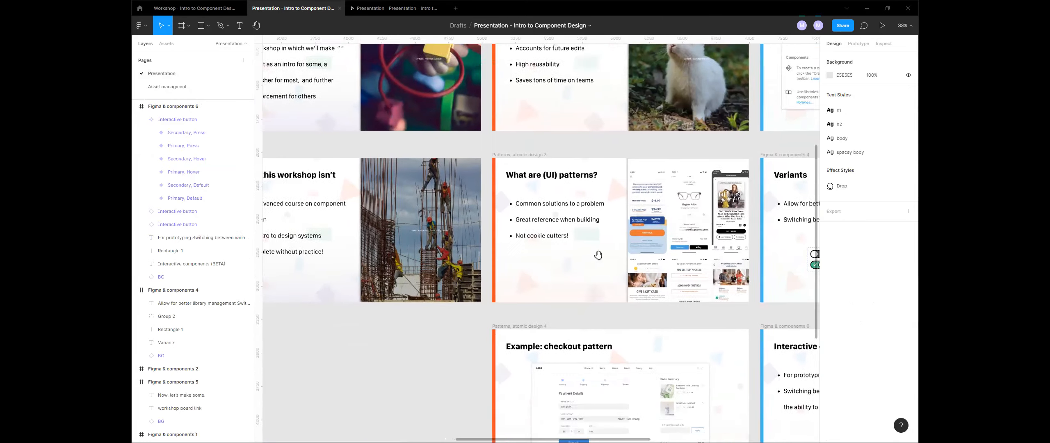
drag(660, 135, 577, 281)
scroll(577, 282, up, 2)
scroll(577, 282, up, 2)
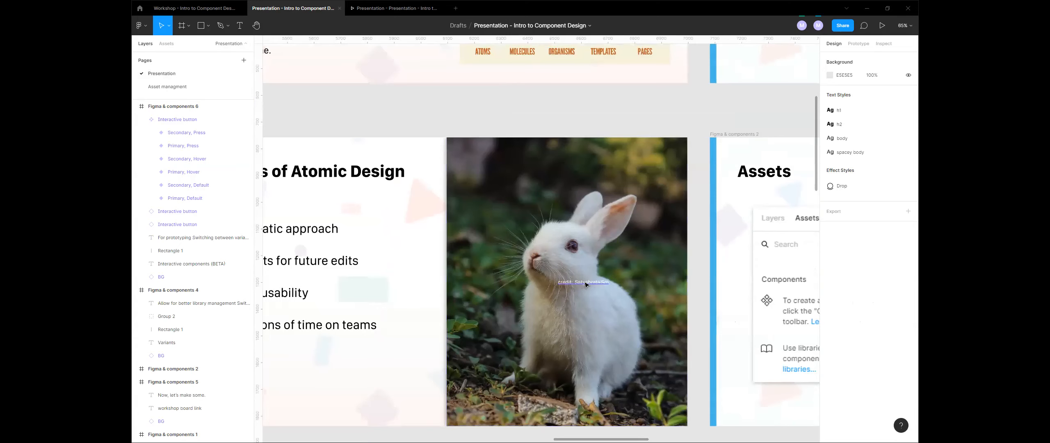
- Make the credit text on the rabbit photo of the Benefits of Atomic Design slide bold
click(586, 284)
click(578, 132)
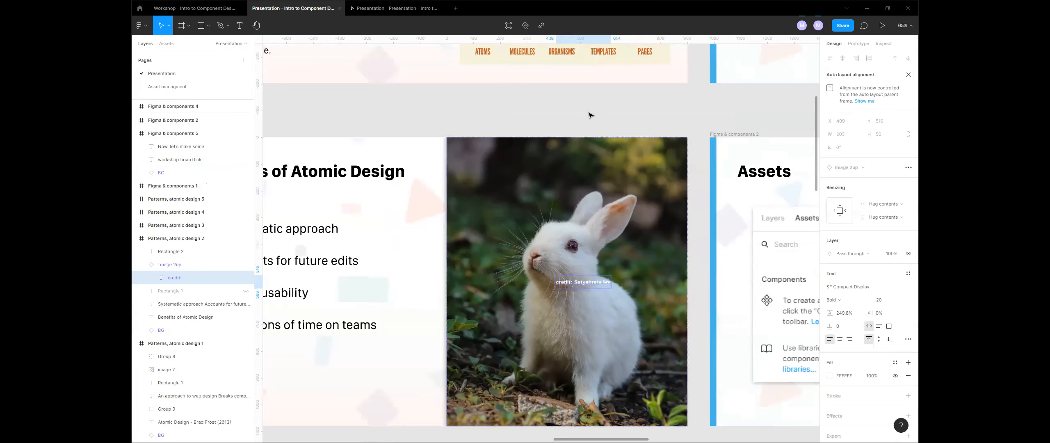
scroll(512, 234, down, 4)
drag(472, 231, 421, 287)
- Undo the bold credit text and the centered alignment of the Image 2up component
key(ctrl+z)
key(ctrl+z)
key(ctrl+z)
key(ctrl+z)
key(ctrl+z)
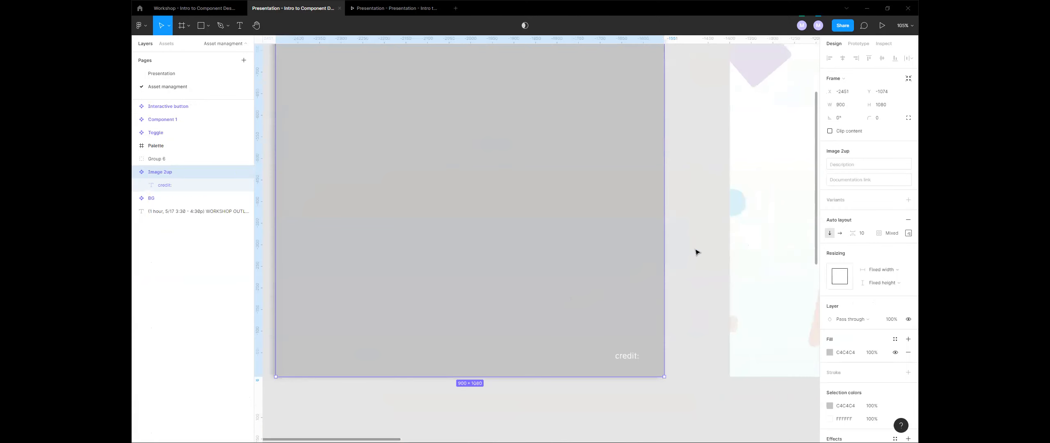
- Reset all overrides of the rabbit photo instance on the Presentation page's Benefits of Atomic Design slide
click(196, 75)
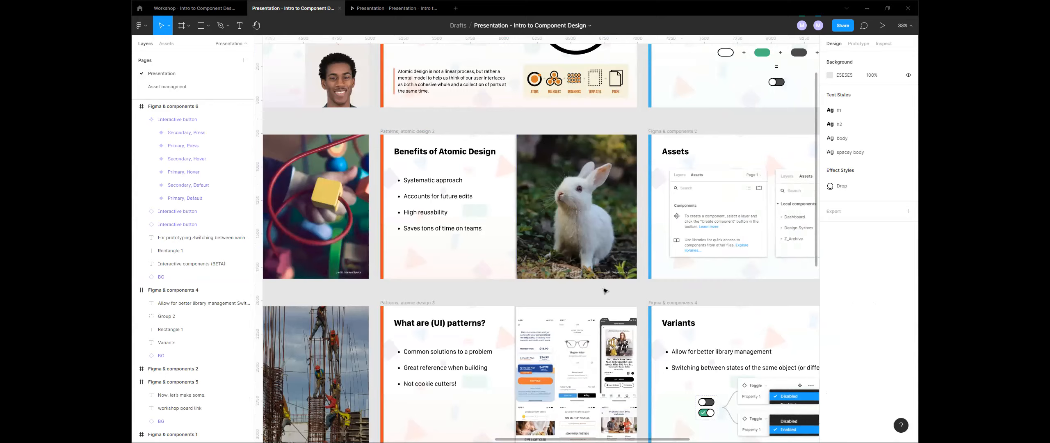
click(603, 252)
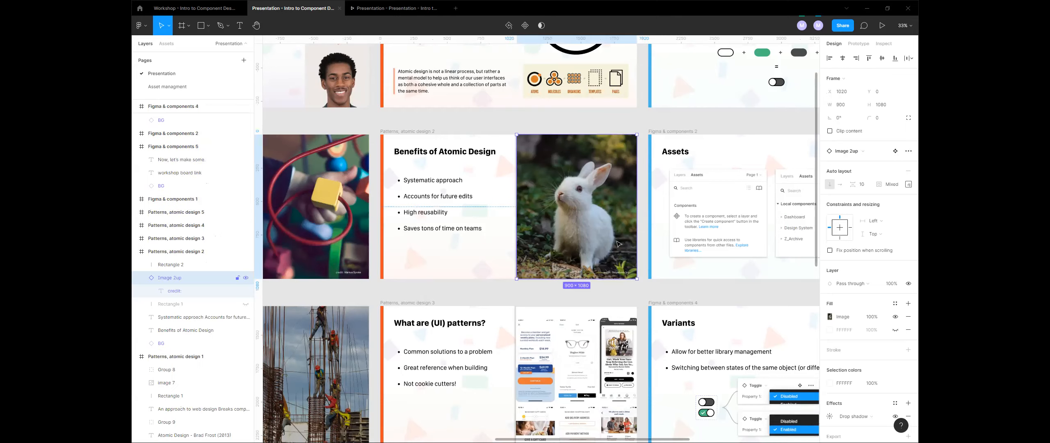
click(907, 152)
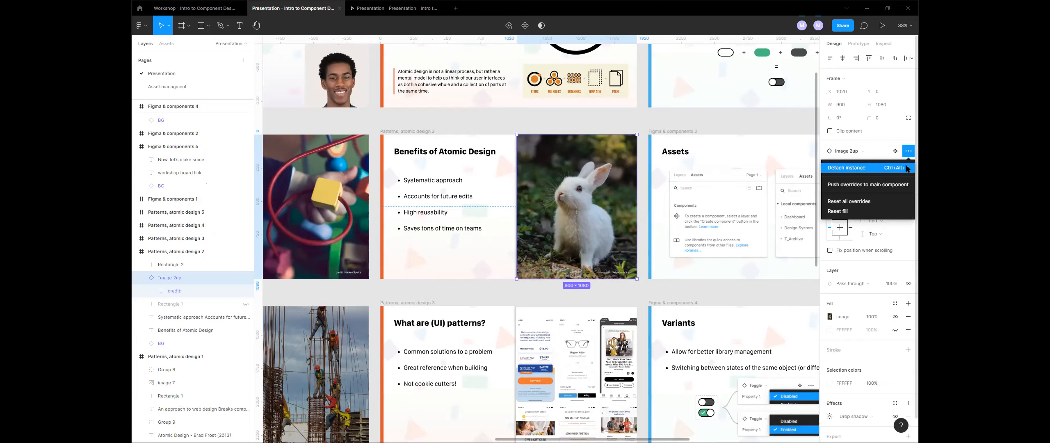
click(872, 199)
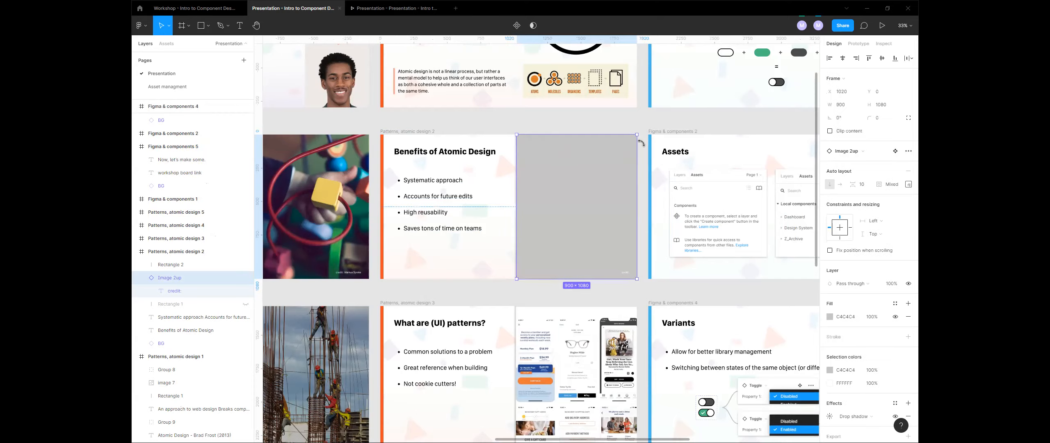
- Undo the override reset on the rabbit photo and review the instance's override options without applying any
key(ctrl+z)
click(908, 151)
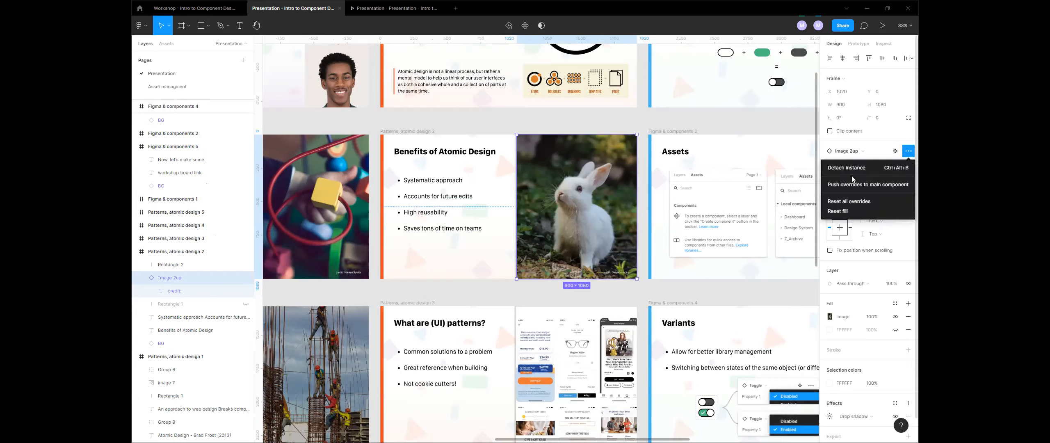
click(720, 132)
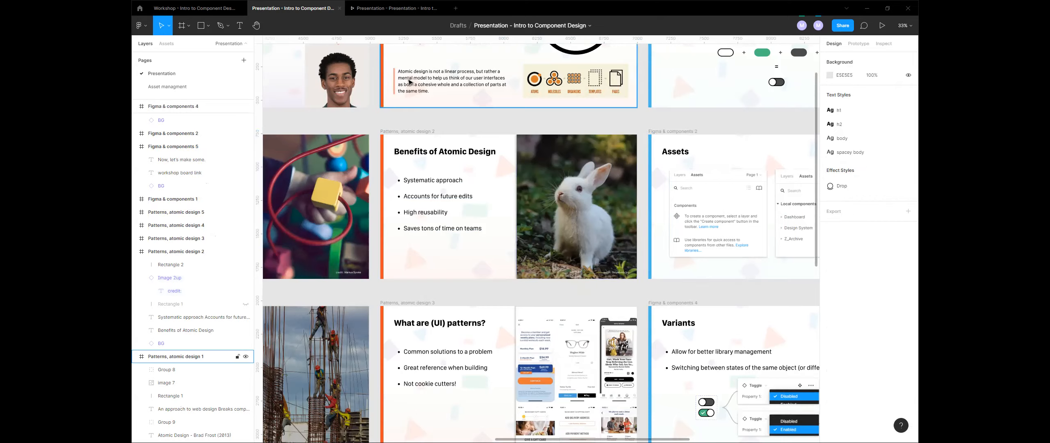
- Return to the workshop file and view the Table and Tooltip atoms on the Workspace page
click(220, 10)
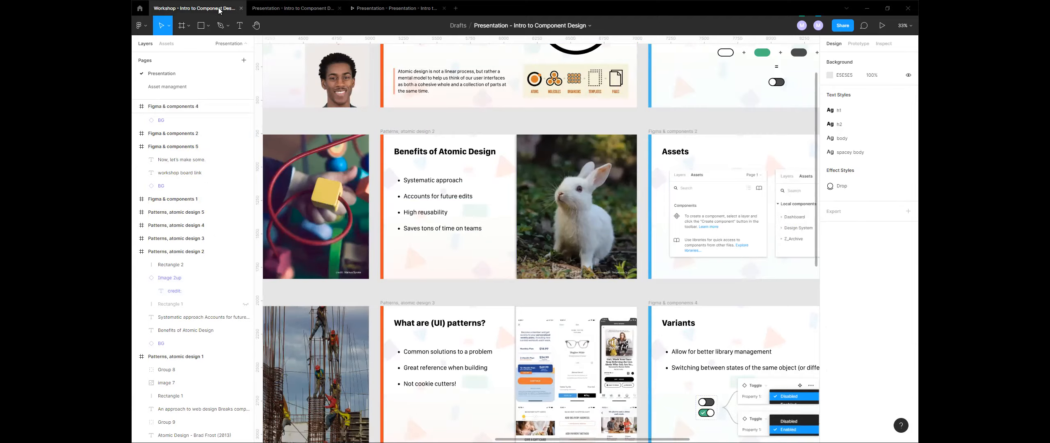
drag(495, 96, 556, 170)
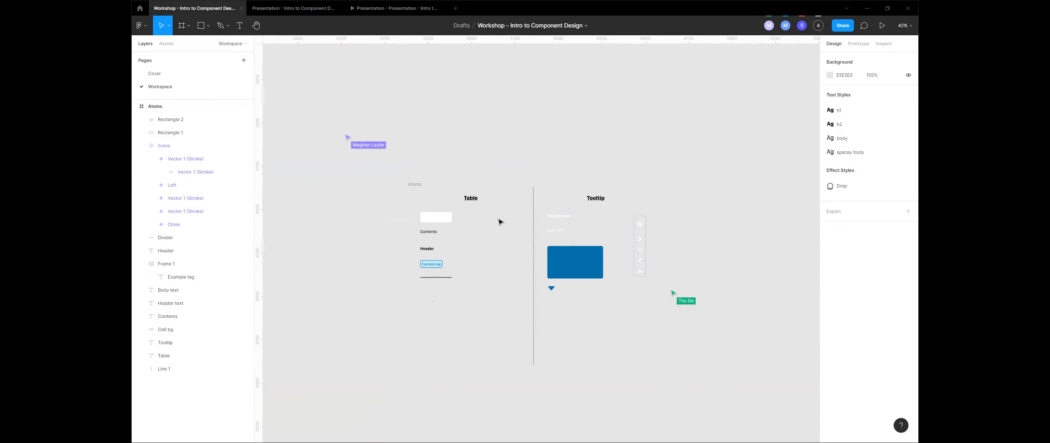
drag(497, 219, 485, 229)
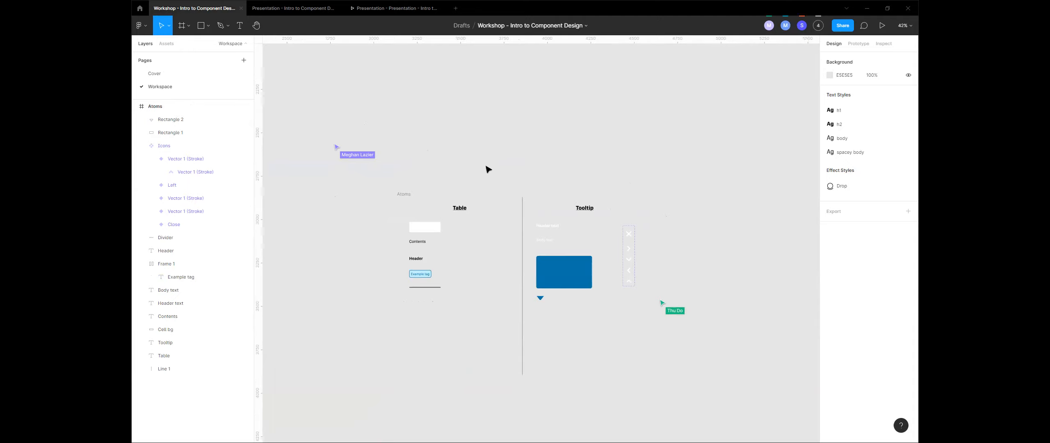
- Open the Cover page and view the instructions for duplicating the file
click(192, 75)
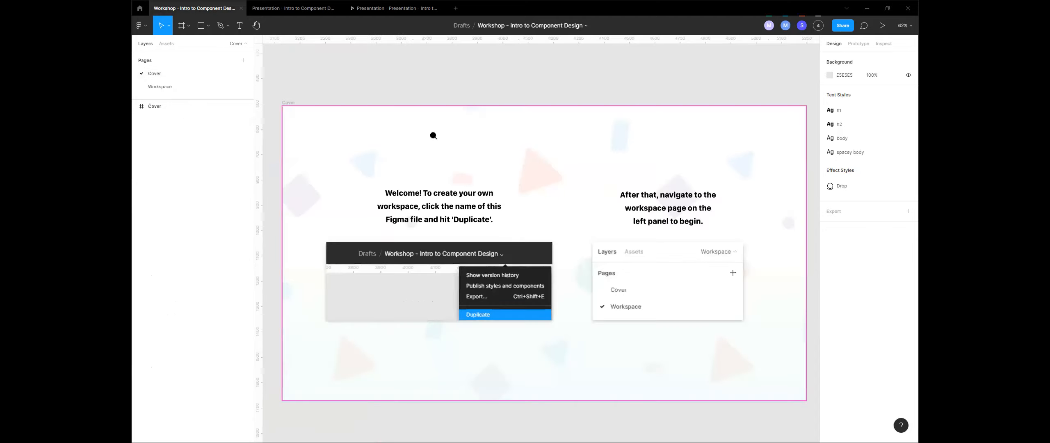
scroll(433, 135, down, 3)
scroll(433, 135, up, 3)
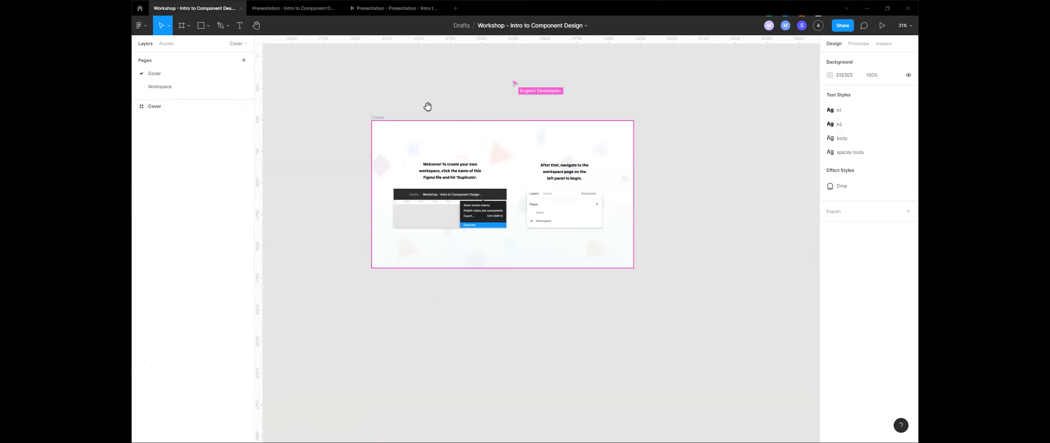
drag(437, 108, 457, 143)
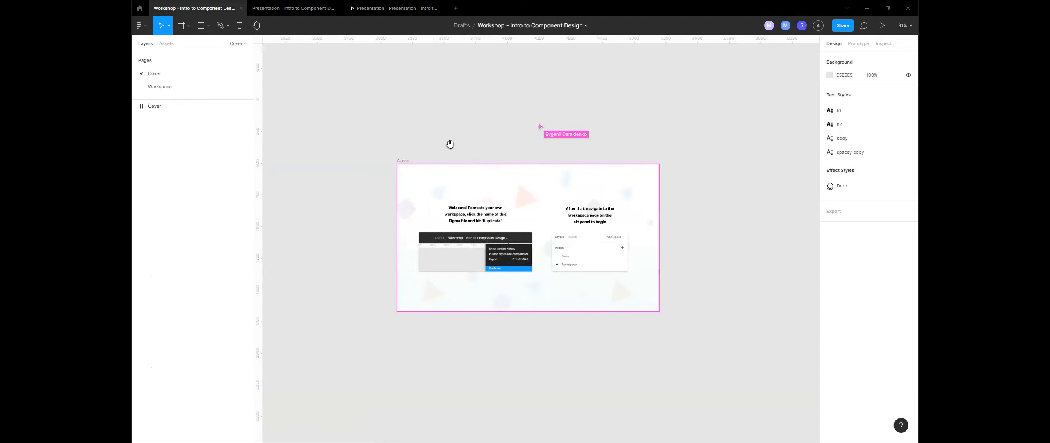
- Open the Workspace page and copy the white table cell background out of the Atoms frame, beside the Tooltip atoms
click(188, 87)
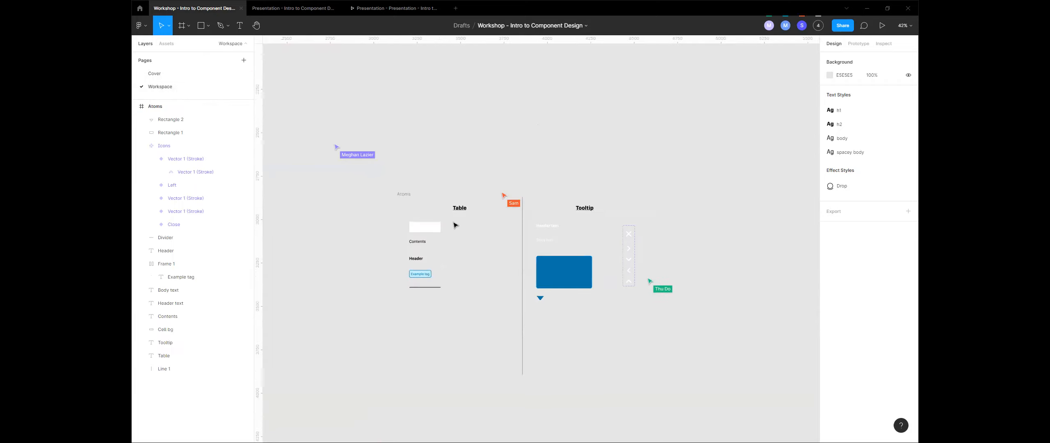
scroll(455, 230, up, 1)
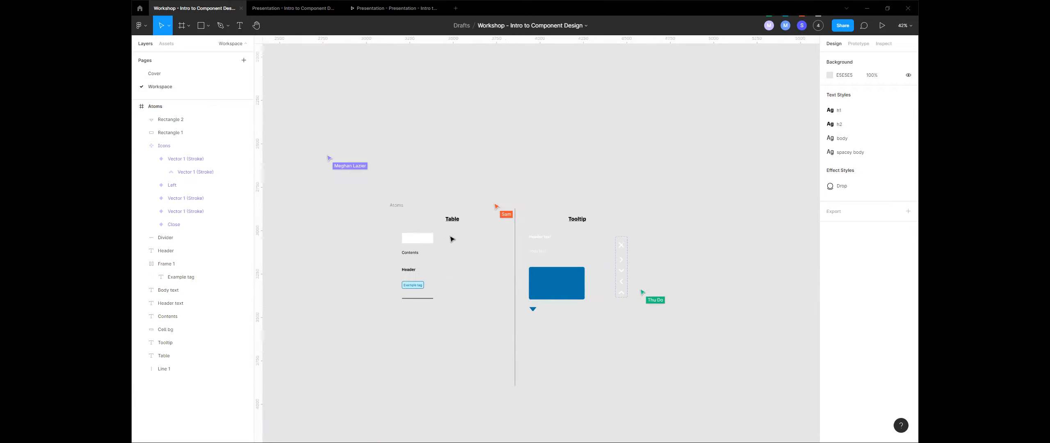
click(430, 238)
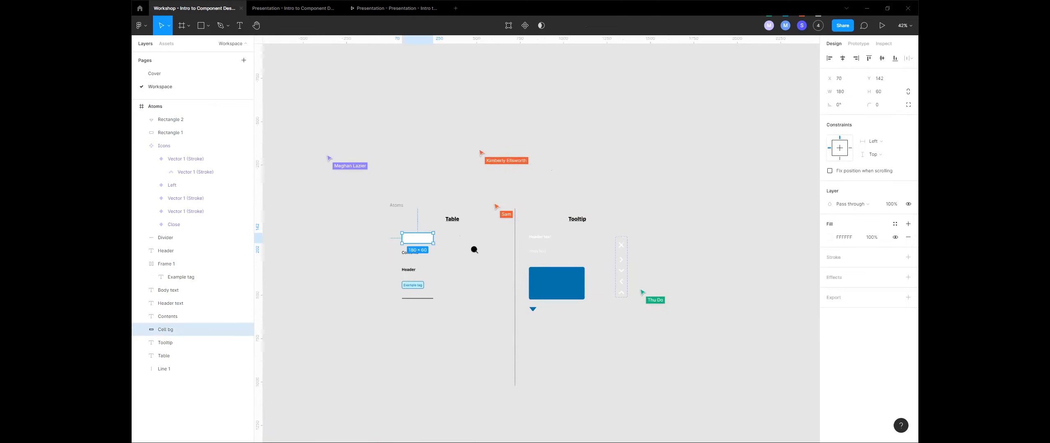
scroll(476, 236, down, 2)
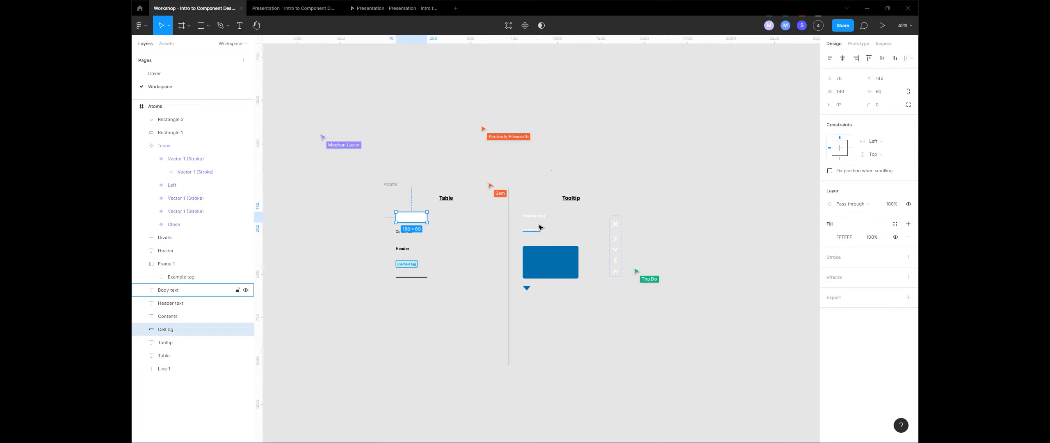
click(441, 237)
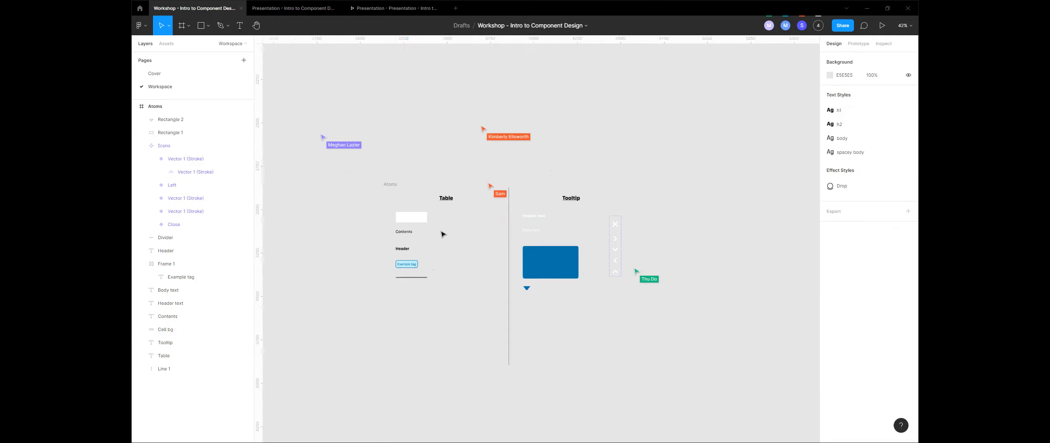
drag(419, 219, 727, 194)
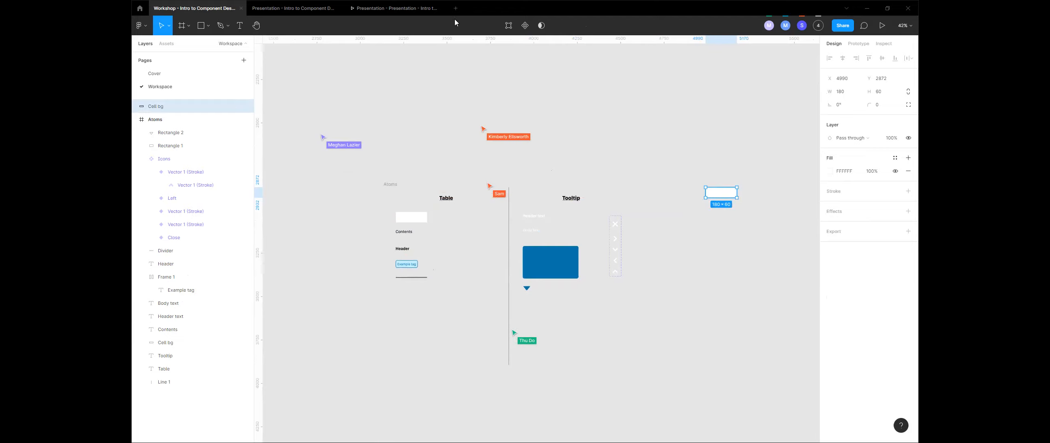
- Duplicate the workshop file, following the Cover page instructions, and leave the original file's name as it is
click(185, 73)
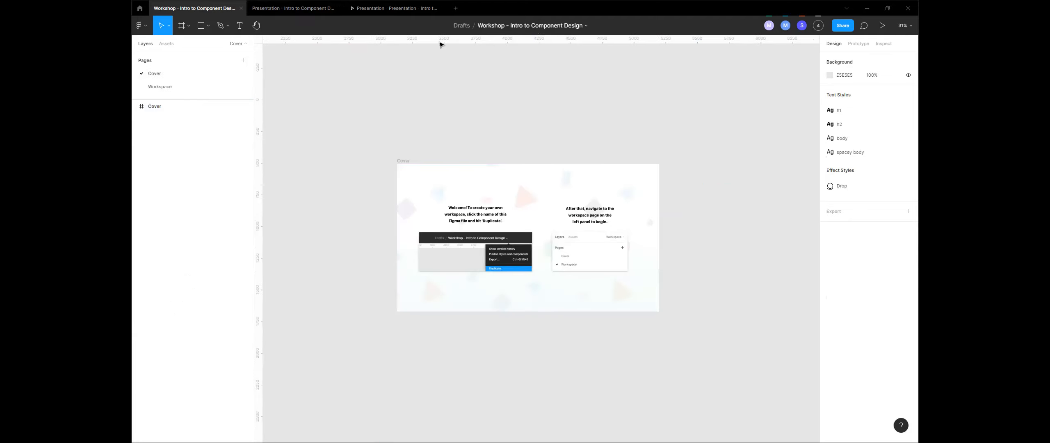
click(575, 25)
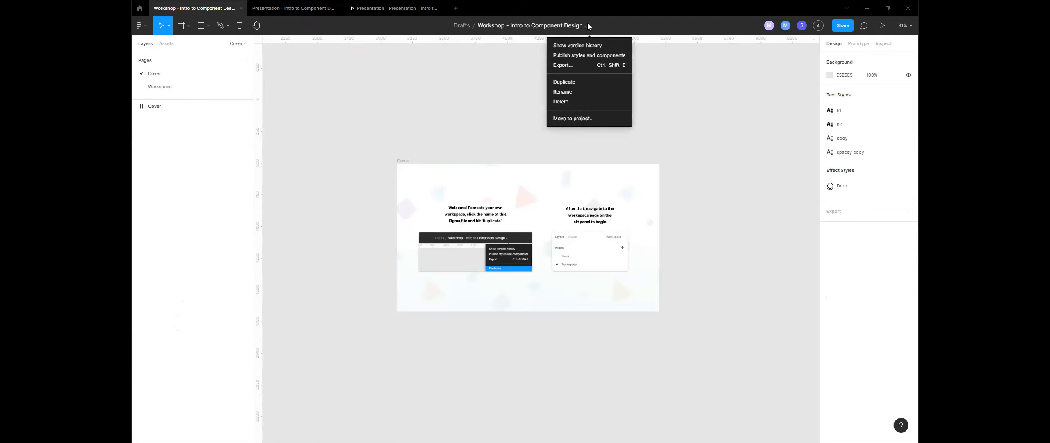
click(597, 87)
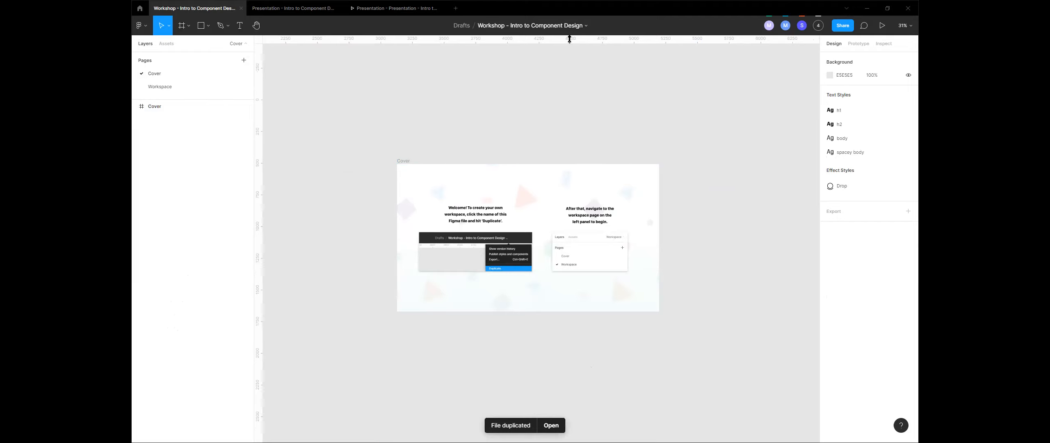
double_click(551, 26)
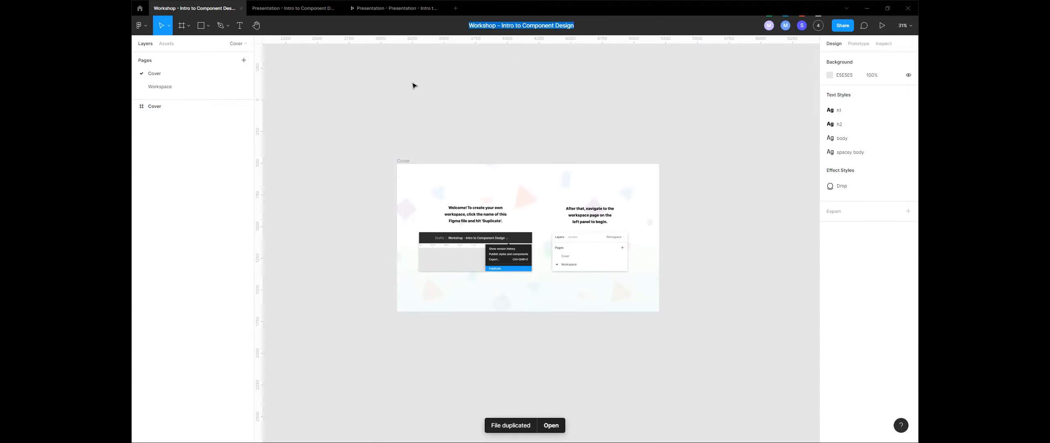
key(Escape)
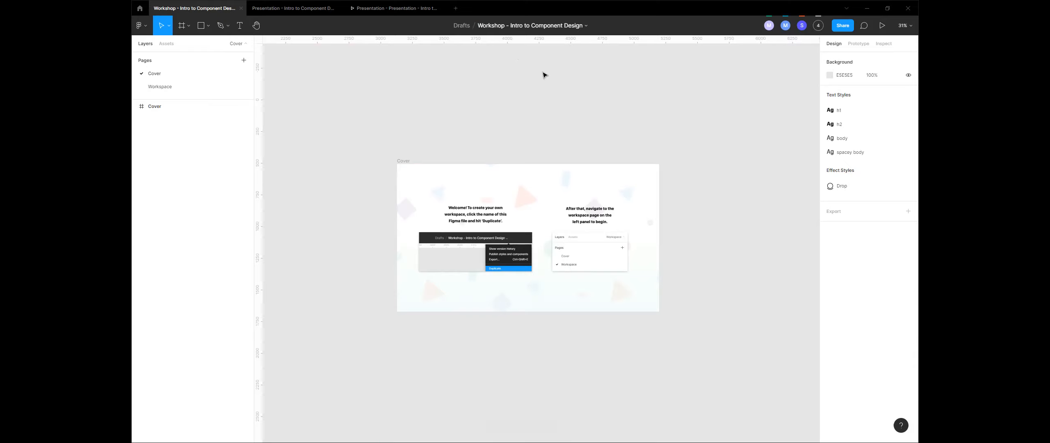
- Return to the Workspace page and move the copied cell background to the empty canvas above the Atoms frame's Table section
click(215, 91)
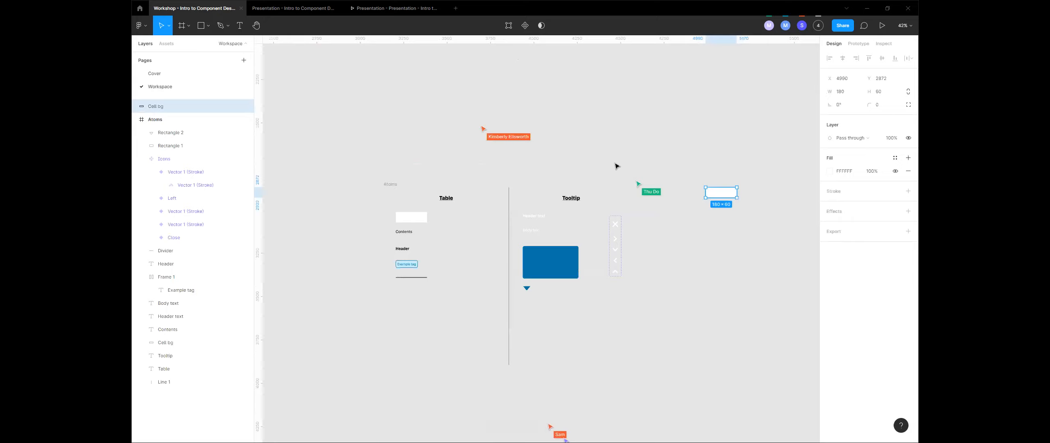
click(643, 163)
drag(720, 188, 404, 116)
drag(517, 159, 652, 165)
drag(582, 159, 519, 201)
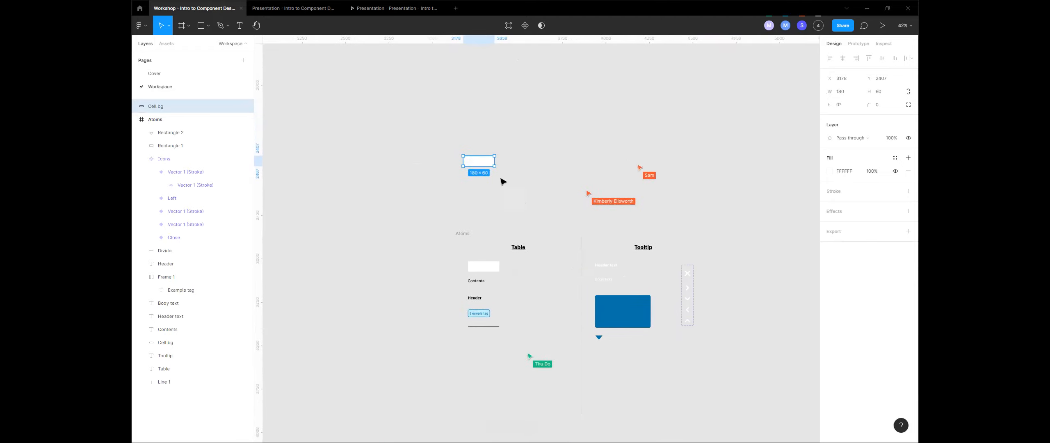
drag(482, 161, 489, 109)
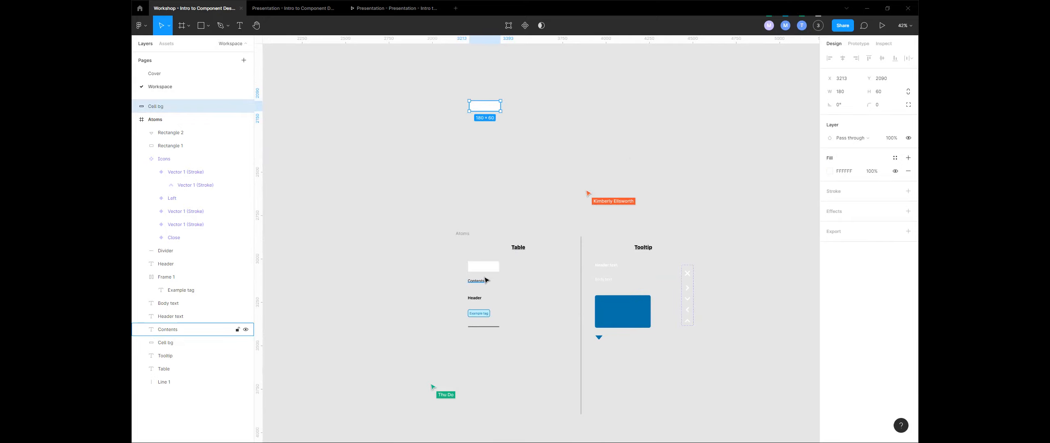
- Copy the Contents text, Header text, Example tag and Divider atoms to the canvas above the Atoms frame
drag(483, 286, 485, 130)
drag(476, 298, 526, 87)
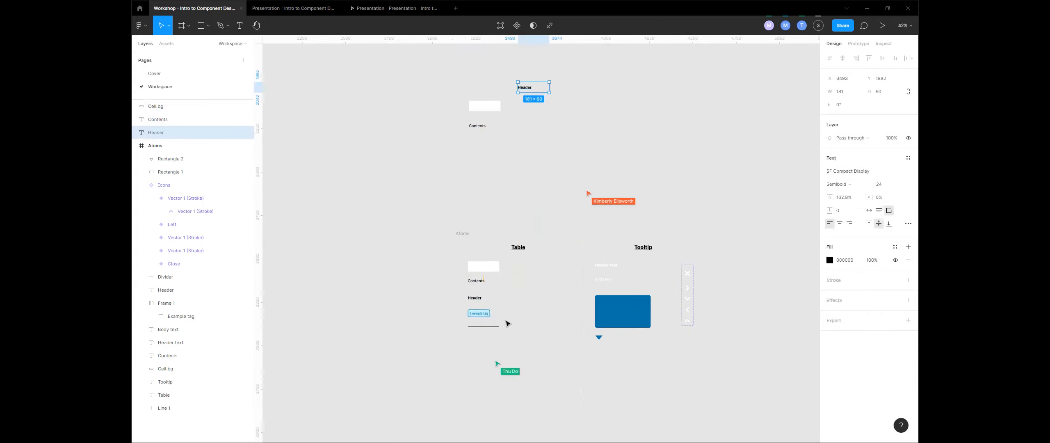
drag(485, 315, 506, 145)
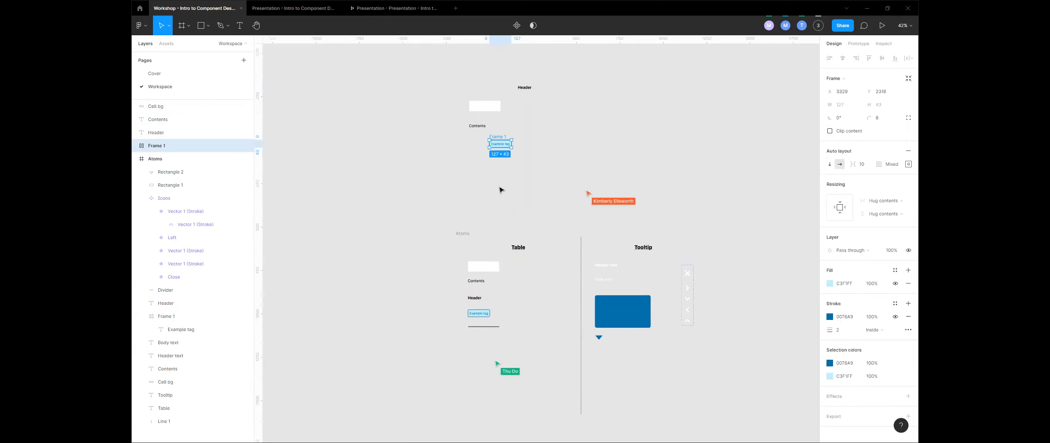
drag(485, 327, 576, 204)
click(507, 114)
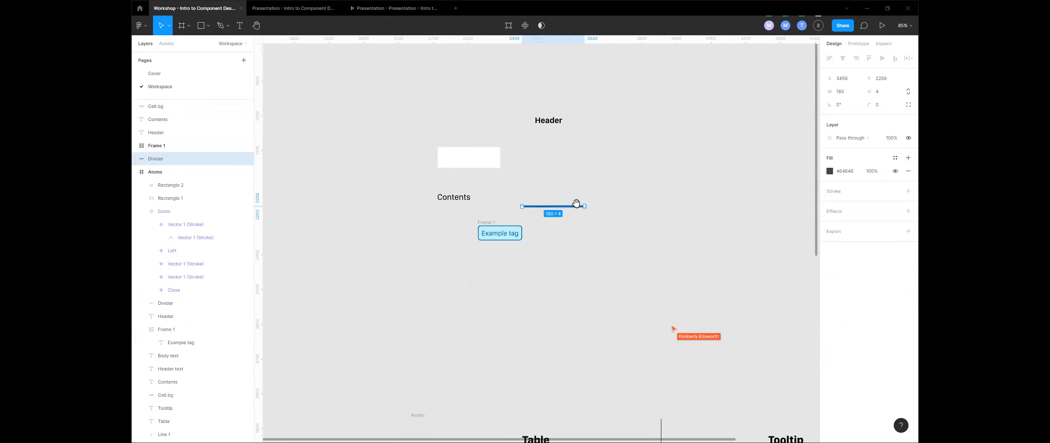
drag(607, 150, 588, 178)
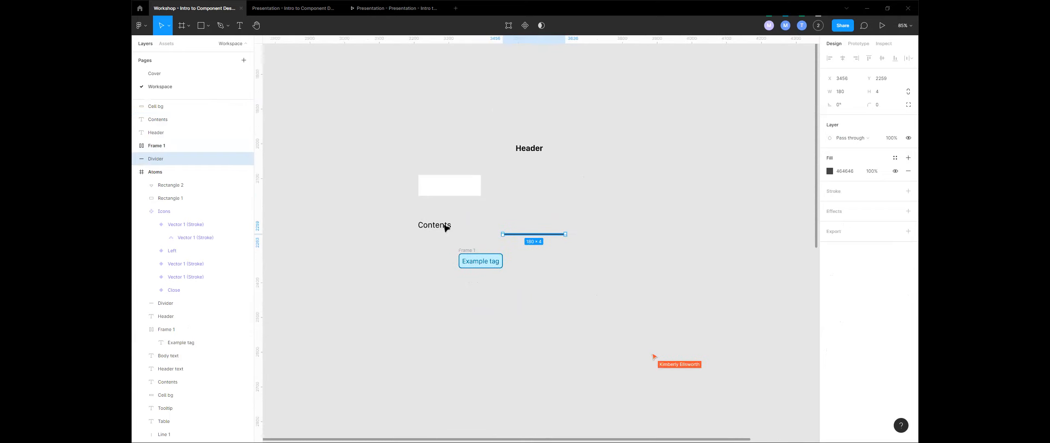
drag(445, 225, 446, 207)
key(ctrl+z)
key(ctrl+z)
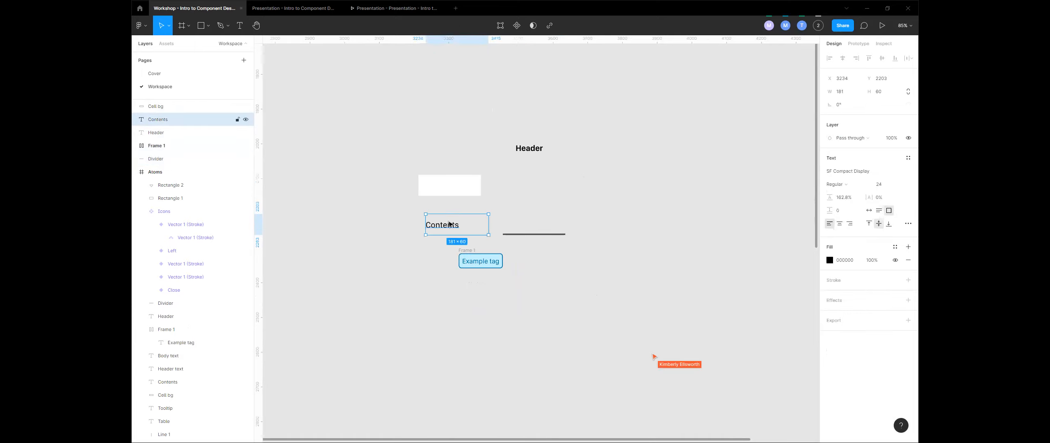
click(439, 228)
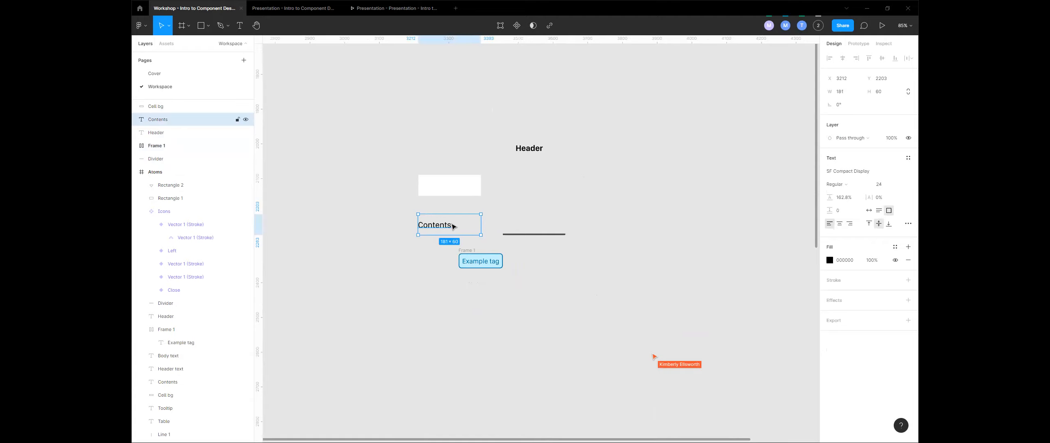
scroll(505, 244, down, 5)
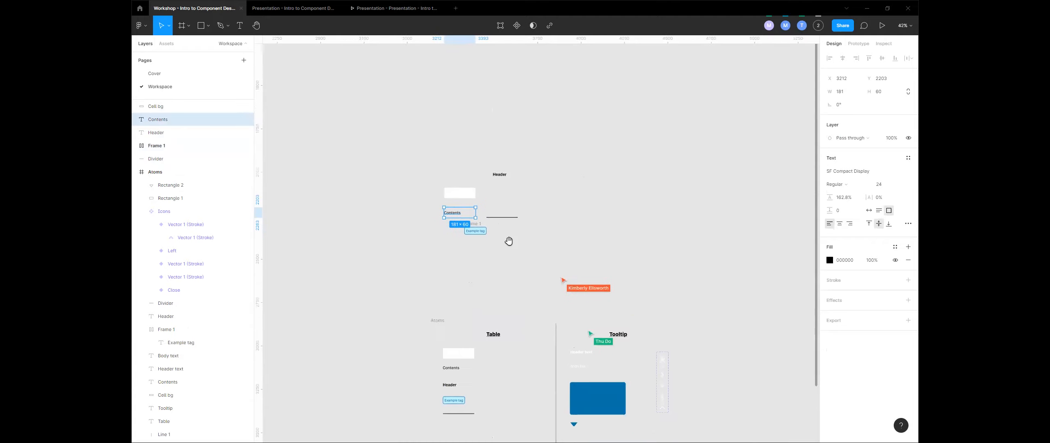
scroll(468, 198, up, 5)
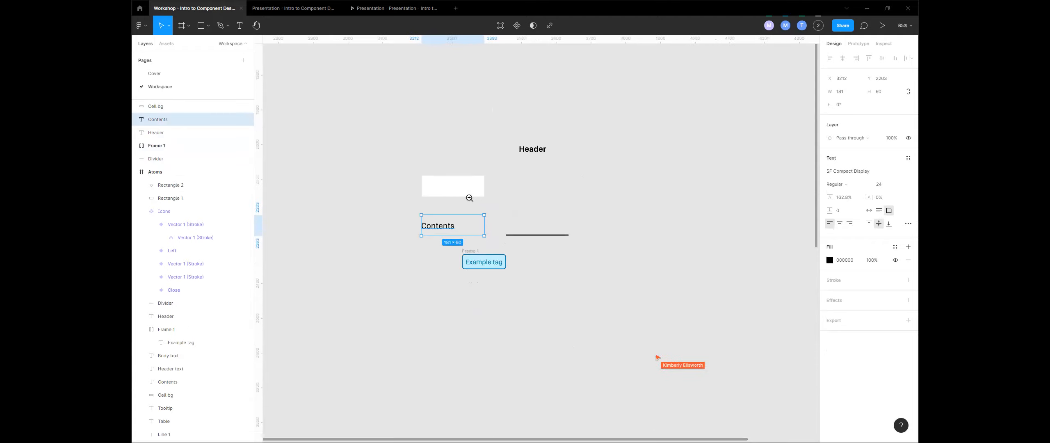
- Place the copied divider flush along the bottom edge of the white cell background and bring it to the front
drag(540, 237, 454, 196)
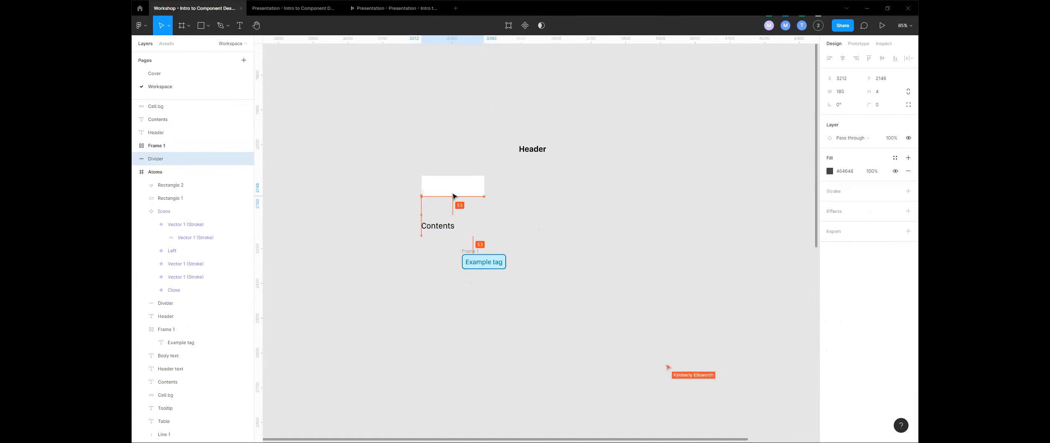
key(ctrl+shift+])
click(517, 192)
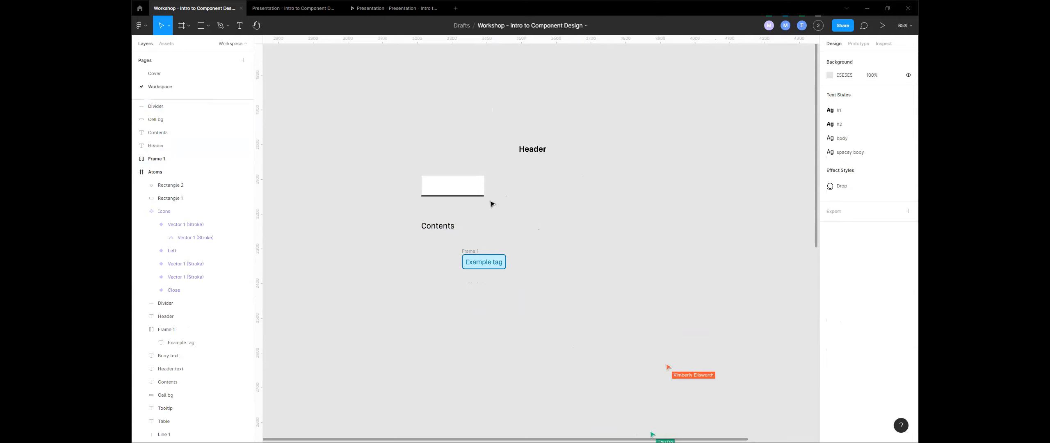
ctrl+scroll(492, 204, up, 5)
click(471, 202)
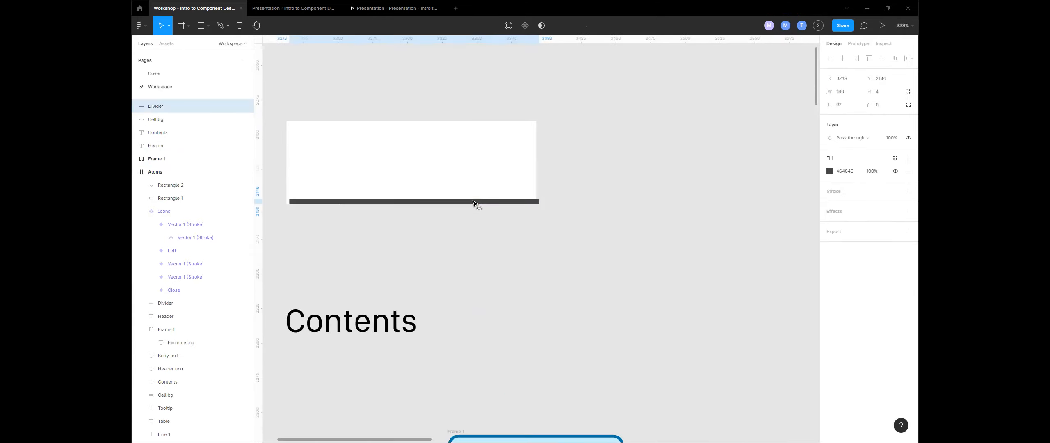
drag(473, 203, 470, 203)
drag(461, 234, 510, 214)
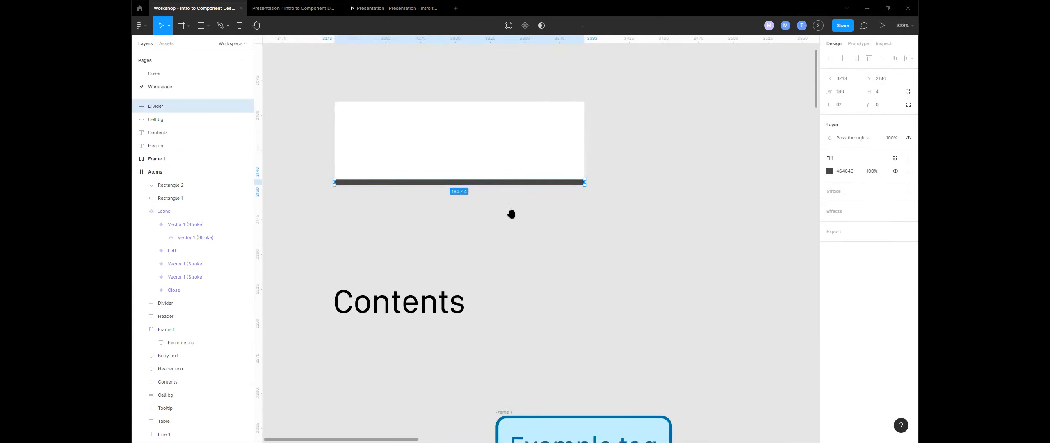
scroll(581, 199, down, 3)
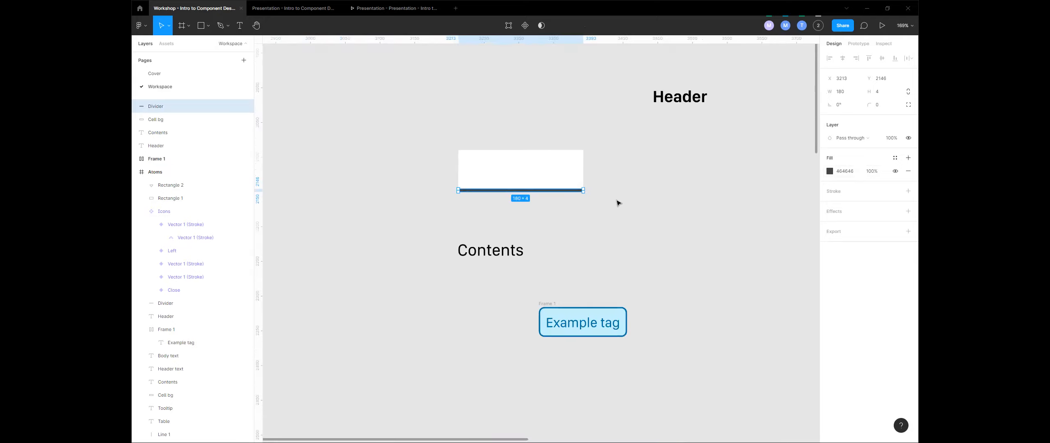
click(615, 201)
click(553, 192)
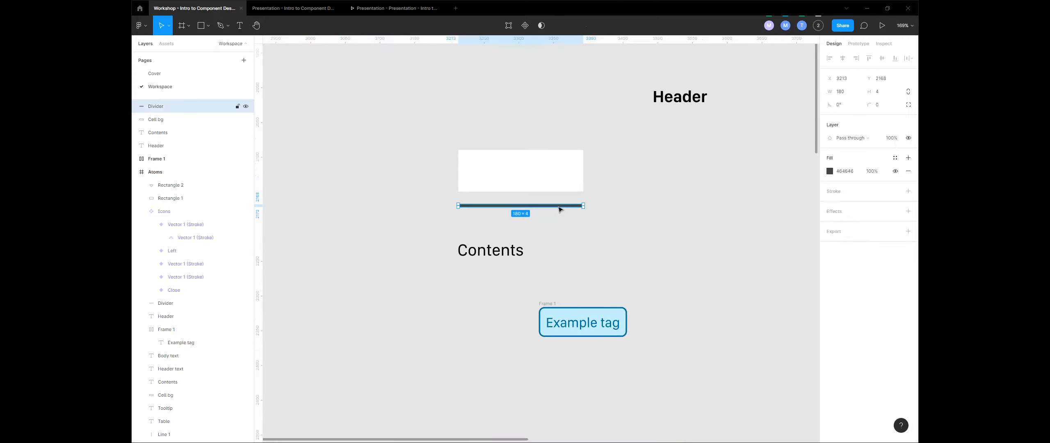
click(610, 181)
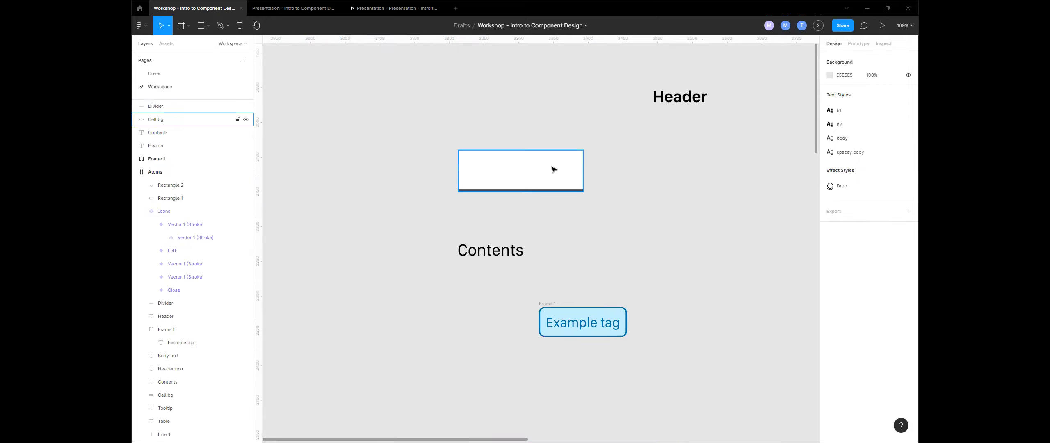
drag(549, 190, 526, 195)
- Place the copied Contents text in front of the cell background and align the two on their horizontal and vertical centers
click(488, 260)
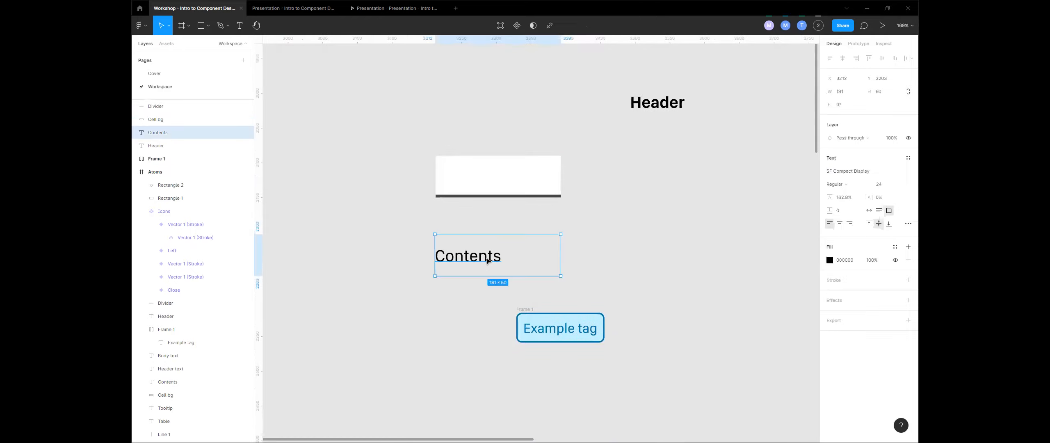
drag(485, 253, 489, 178)
key(])
shift+click(544, 177)
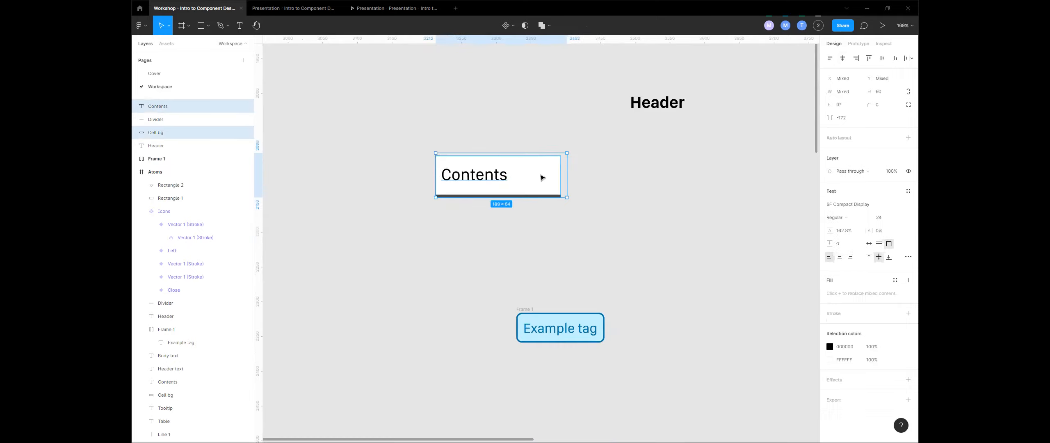
click(842, 58)
click(882, 58)
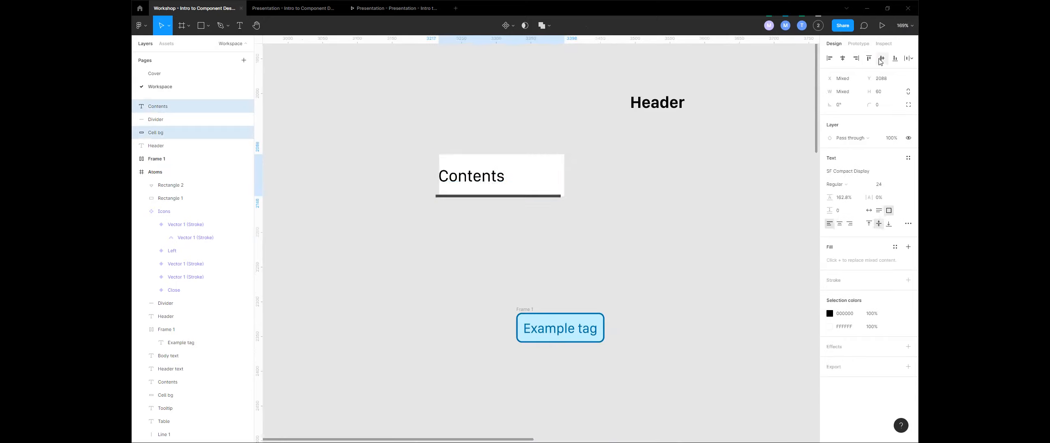
click(604, 168)
- Set the Contents text box's width to 180 and place it back over the white cell background
click(498, 180)
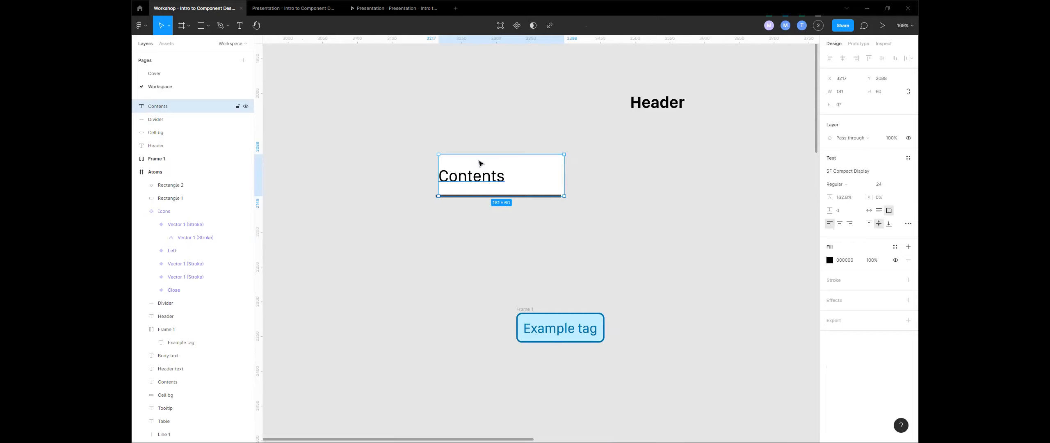
drag(493, 171, 494, 204)
click(499, 171)
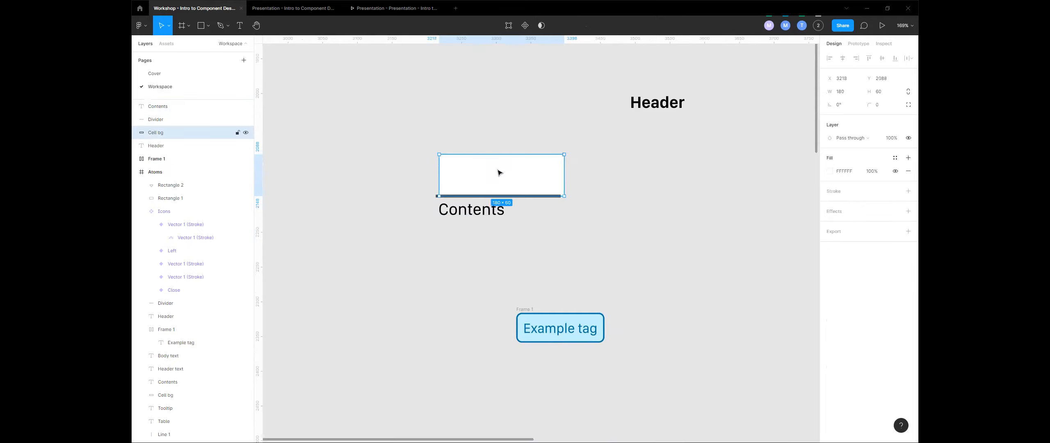
click(495, 217)
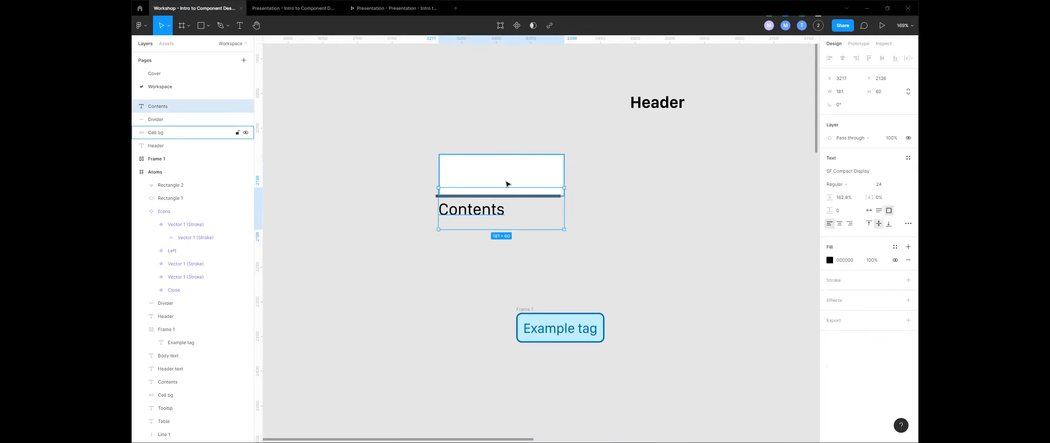
drag(830, 96, 829, 96)
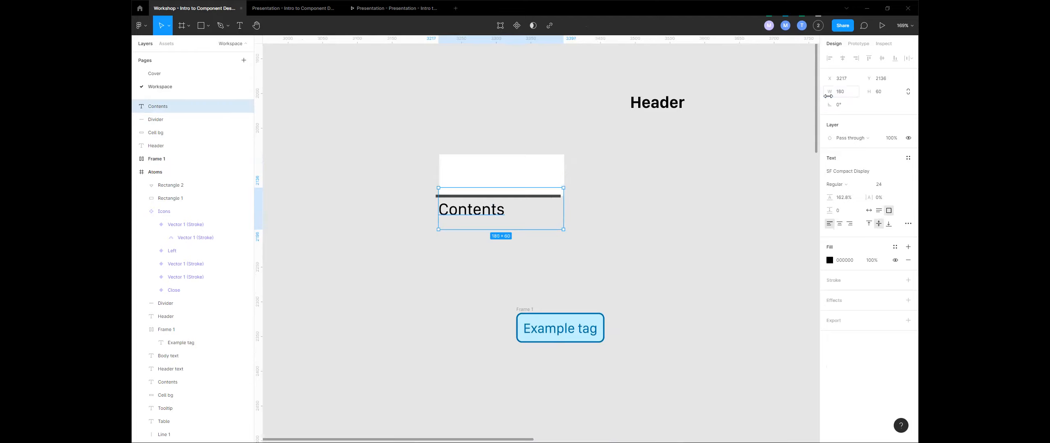
drag(516, 209, 530, 178)
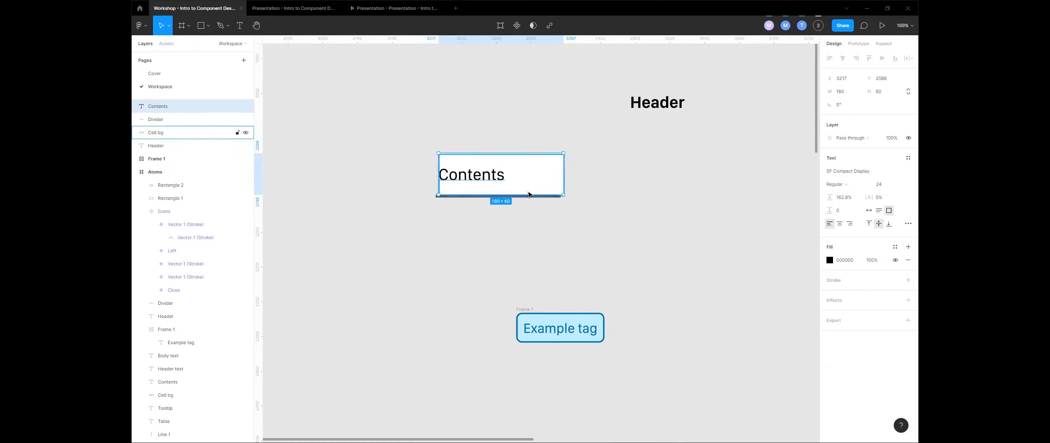
- Line the divider up horizontally with the white cell background along its bottom edge
click(514, 213)
click(518, 198)
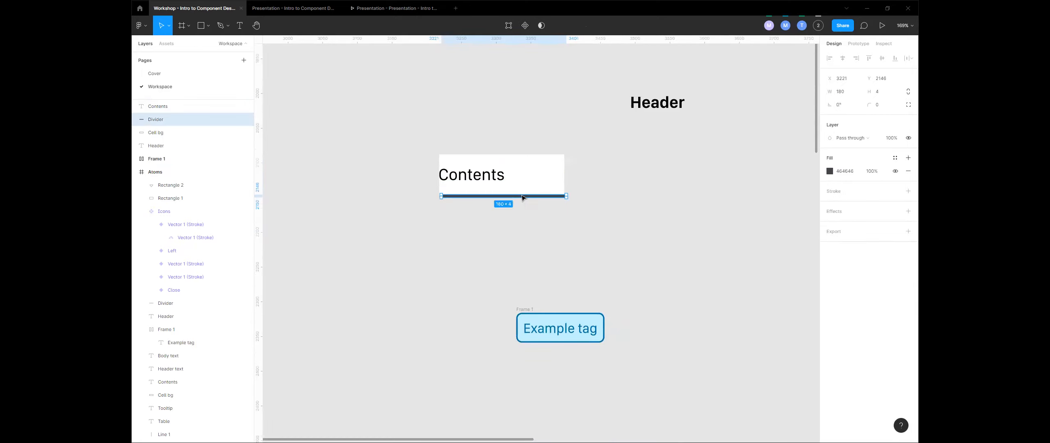
click(522, 270)
drag(427, 121, 508, 258)
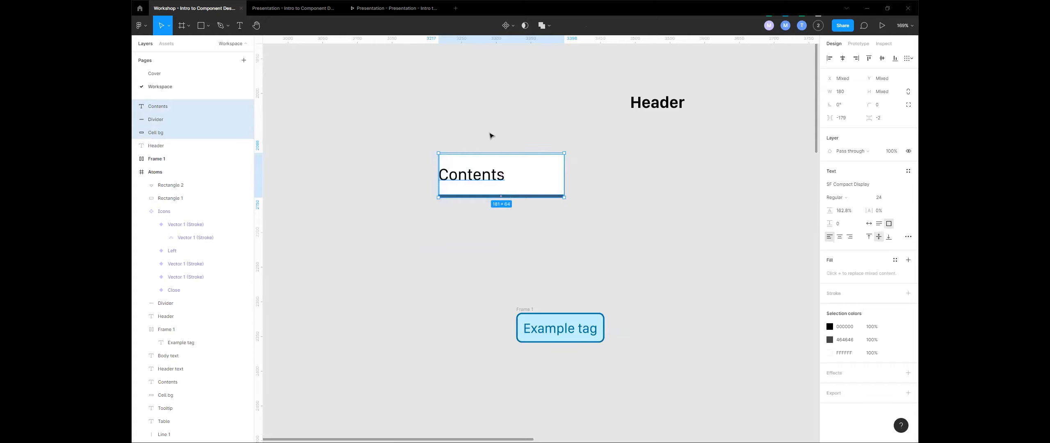
- Fit the Contents text box exactly over the cell background at X 3218, Y 2088, sized 180 × 60
scroll(492, 135, up, 5)
click(449, 183)
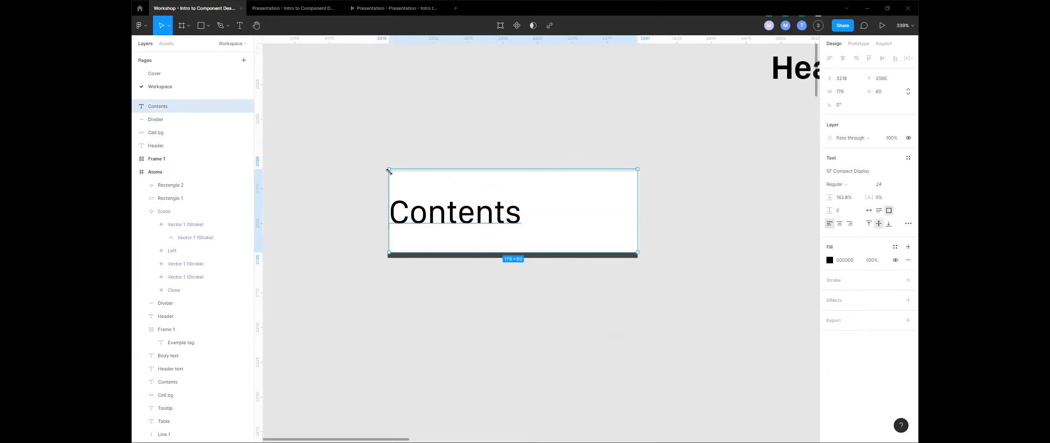
drag(387, 167, 390, 172)
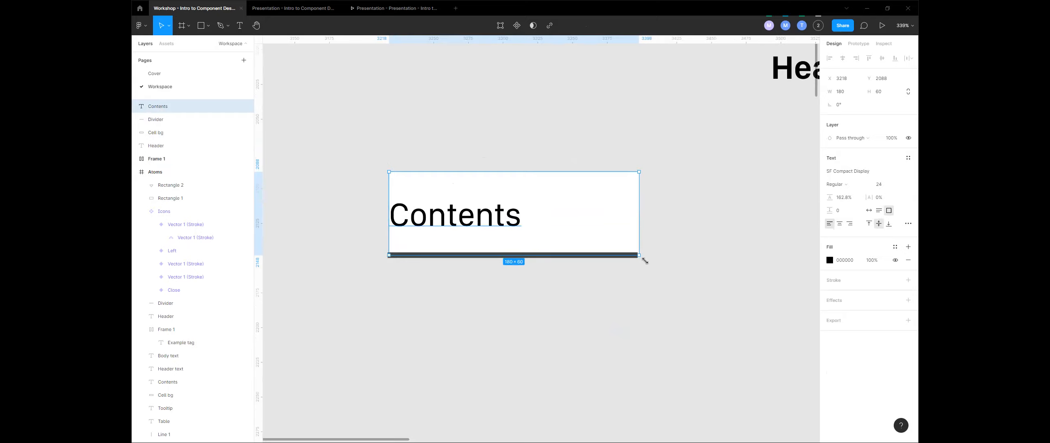
click(644, 258)
- Move the divider just inside the cell background's bottom edge and center-align the Contents text horizontally
drag(633, 255, 634, 252)
key(Escape)
click(549, 212)
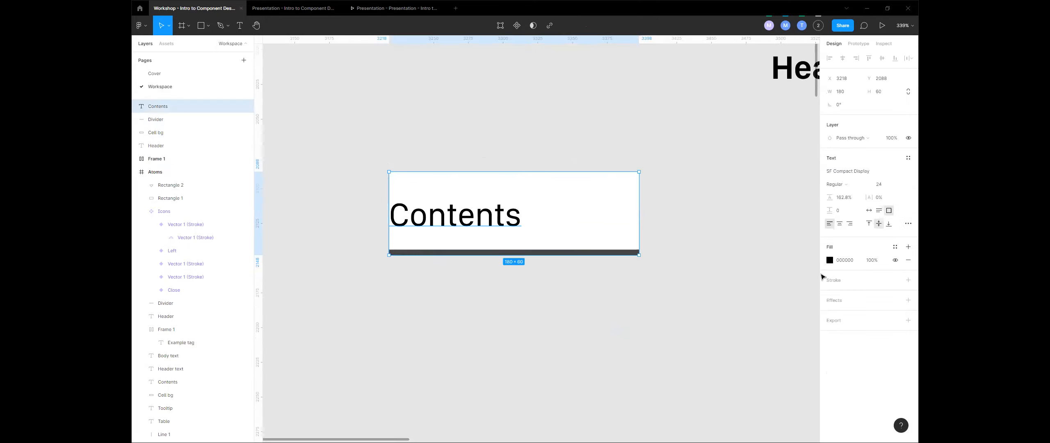
click(839, 224)
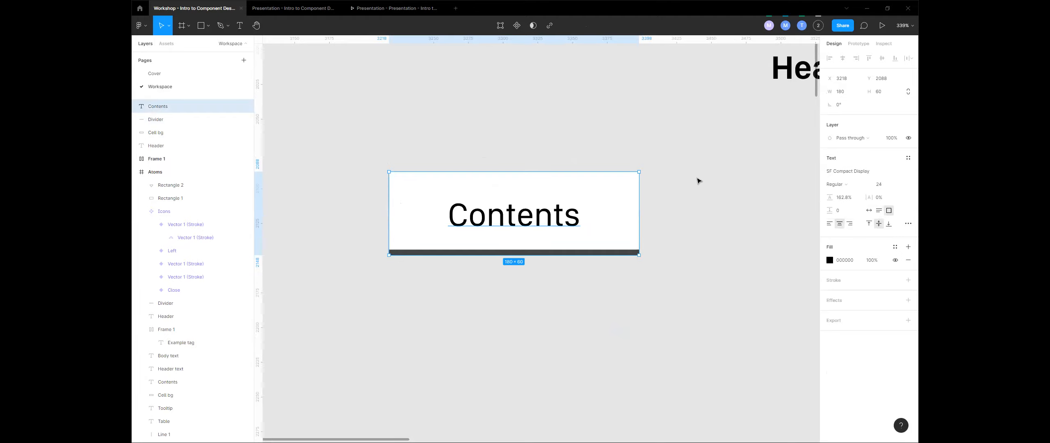
- Group the Contents text, divider and cell background of the assembled cell
click(716, 187)
key(z)
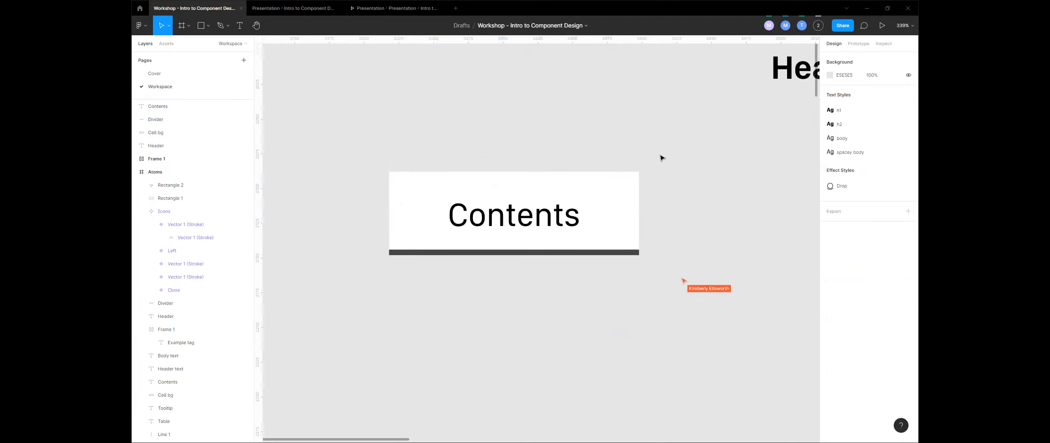
alt+click(664, 160)
key(space)
drag(678, 187, 542, 176)
key(z)
alt+click(554, 156)
key(space)
drag(470, 128, 517, 191)
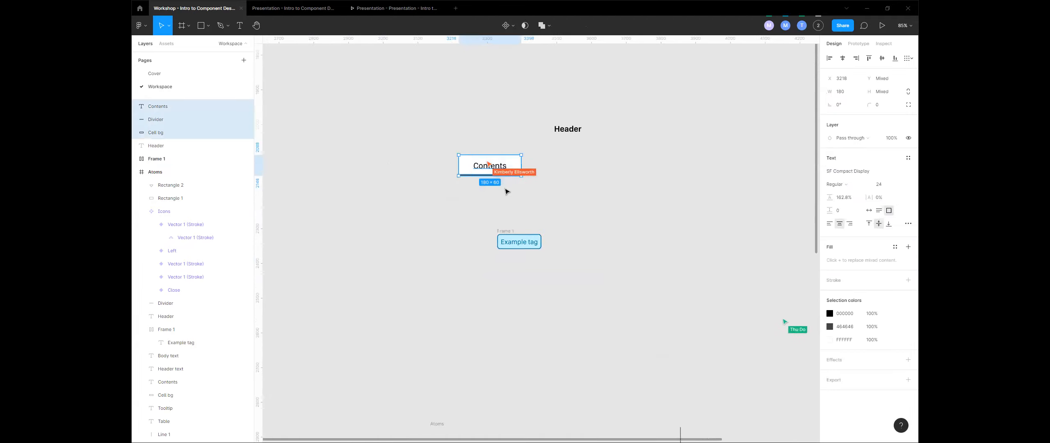
key(ctrl+g)
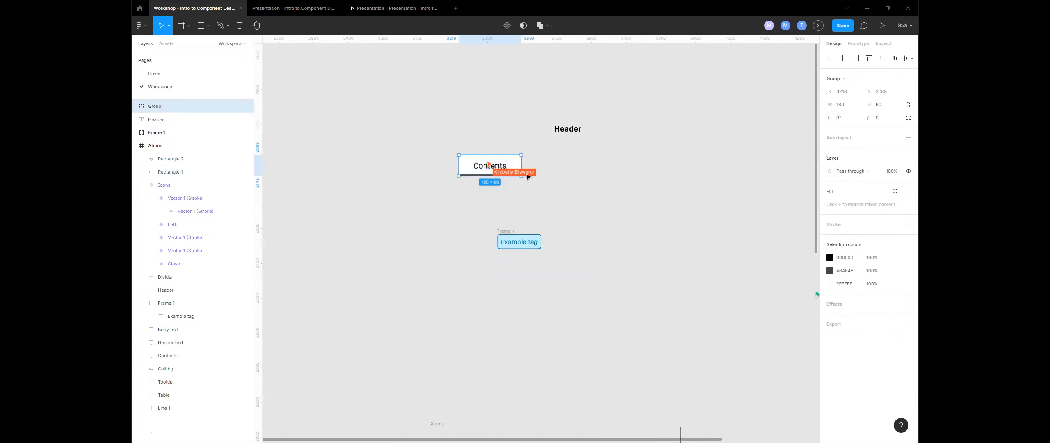
- Rename the new group as Single cell
double_click(160, 105)
text(Singl)
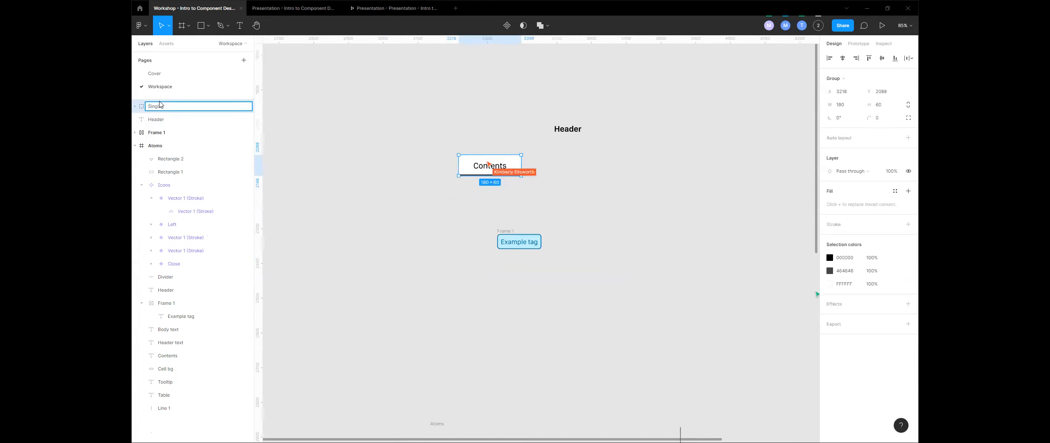
text(e cell)
key(Return)
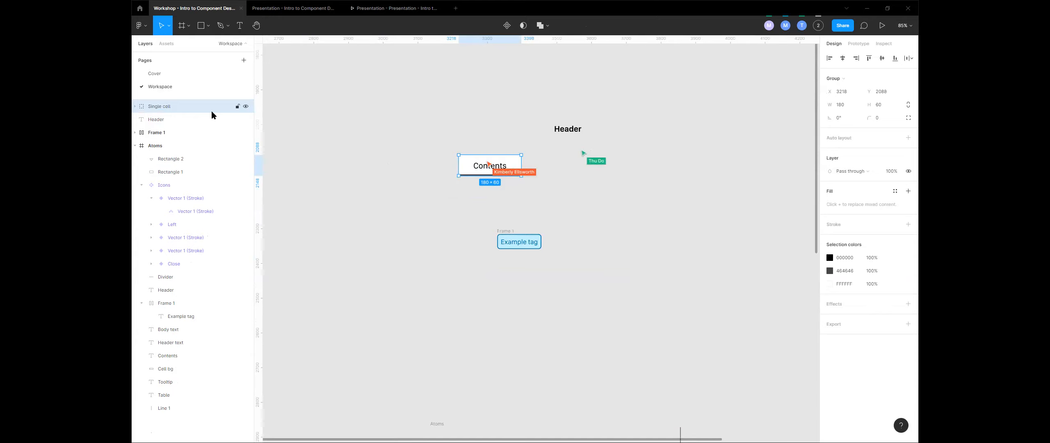
- Expand the Single cell group and examine its Contents, Divider and Cell bg layers up close
click(136, 107)
key(z)
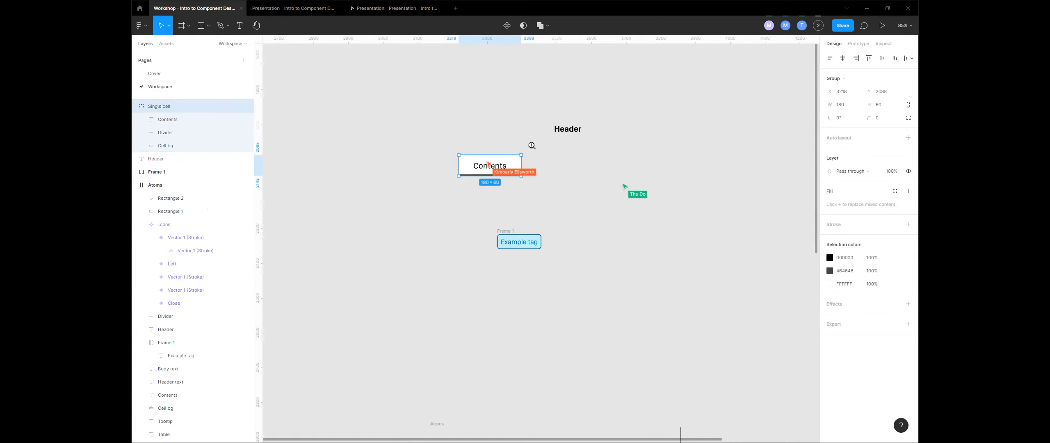
drag(528, 142, 542, 152)
key(z)
alt+click(496, 180)
scroll(496, 180, down, 2)
drag(379, 239, 635, 233)
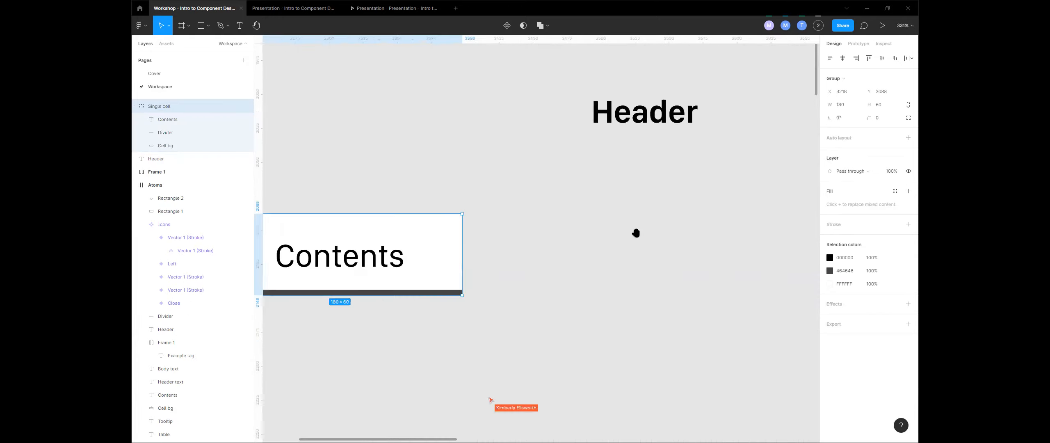
scroll(598, 266, up, 1)
ctrl+click(598, 267)
scroll(588, 388, down, 1)
scroll(588, 388, down, 2)
drag(622, 354, 586, 293)
click(586, 293)
scroll(564, 282, up, 1)
ctrl+click(565, 283)
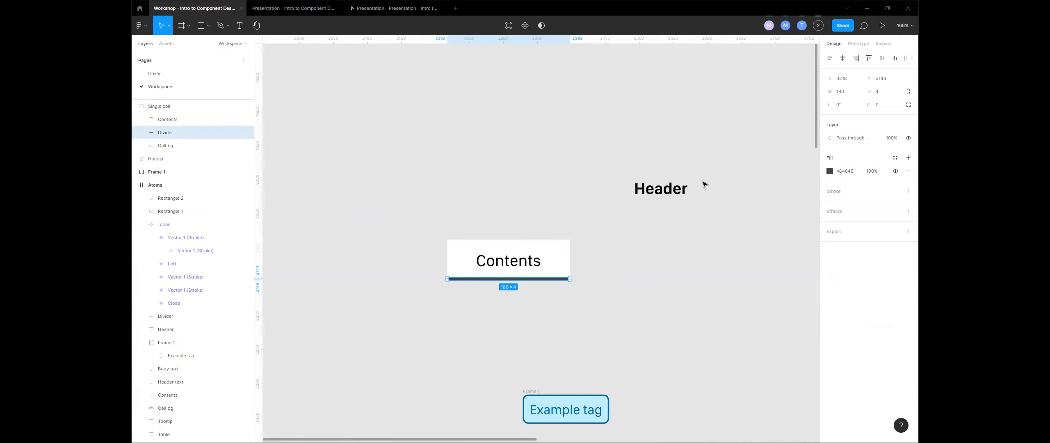
- Convert the Single cell group into an auto layout frame
click(155, 107)
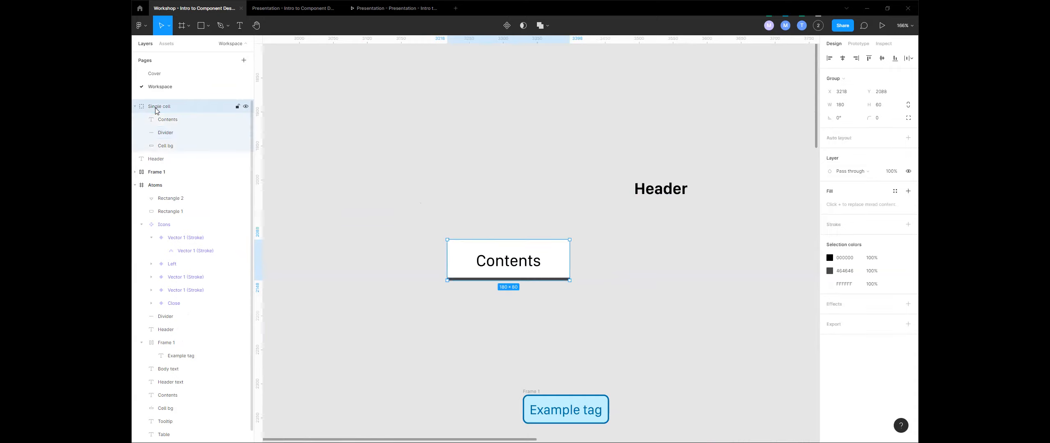
click(175, 120)
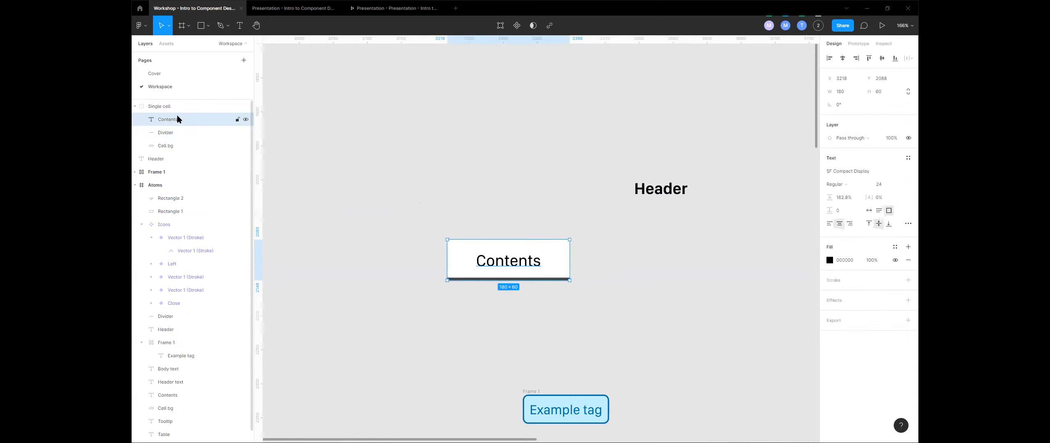
drag(394, 212, 607, 322)
key(shift+a)
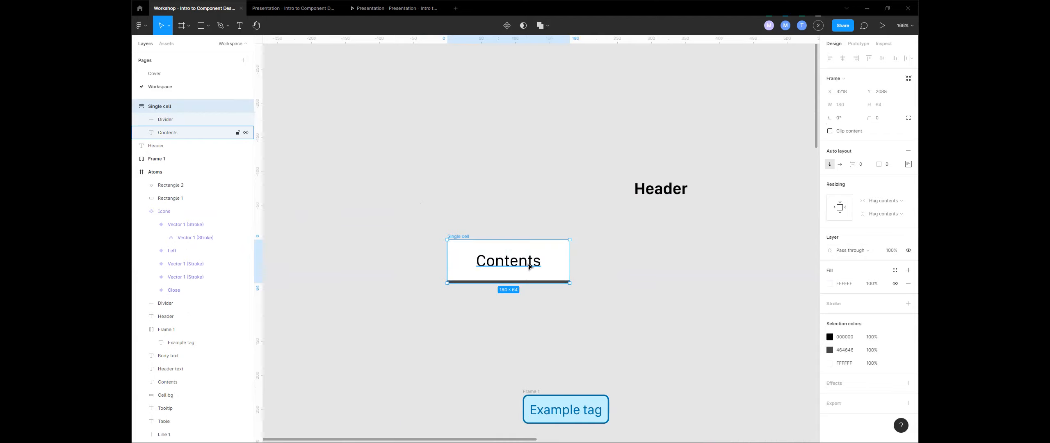
- Set the divider's horizontal resizing to Fill container in the Single cell frame, keeping its vertical resizing at Fixed height
click(546, 218)
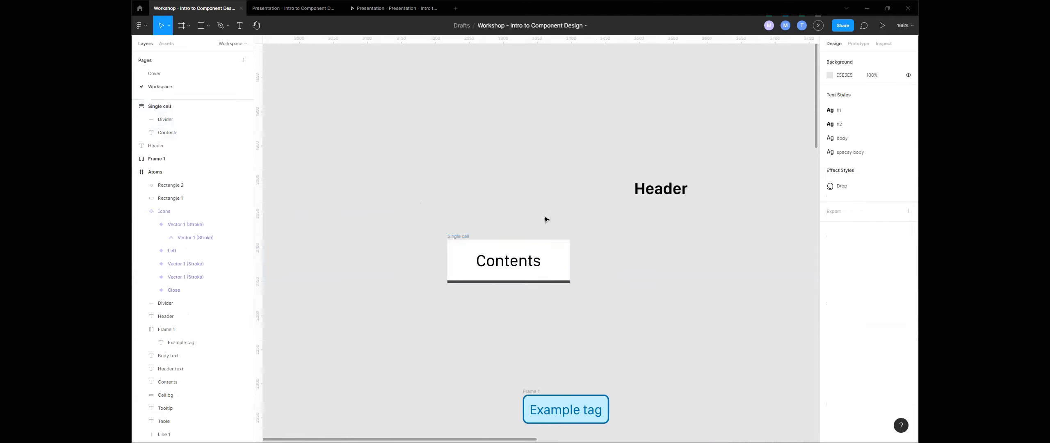
click(482, 282)
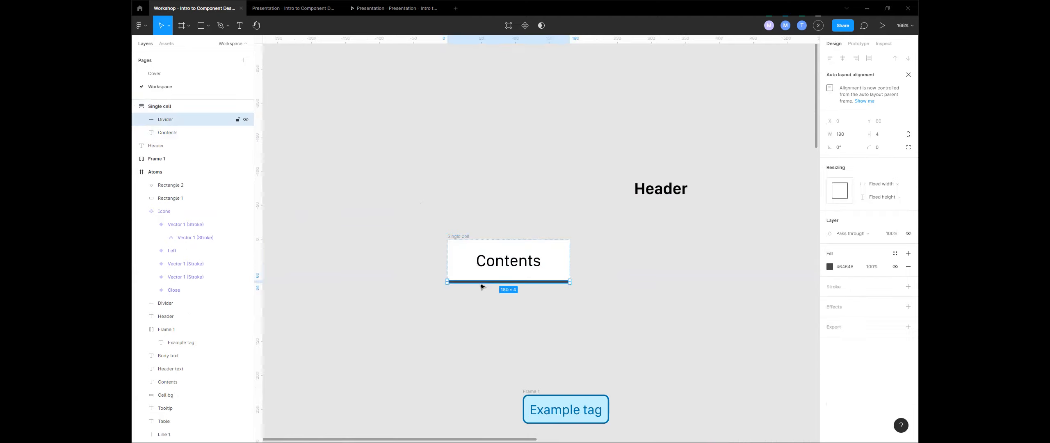
click(888, 185)
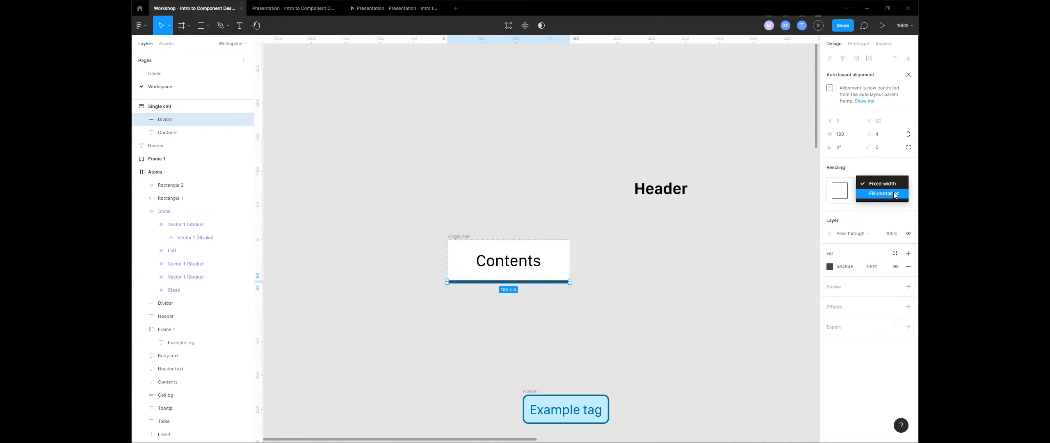
click(895, 195)
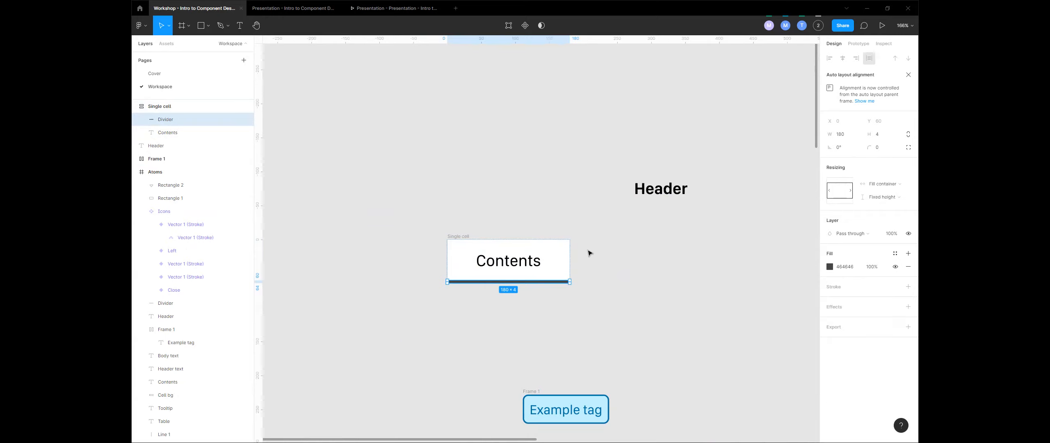
click(897, 198)
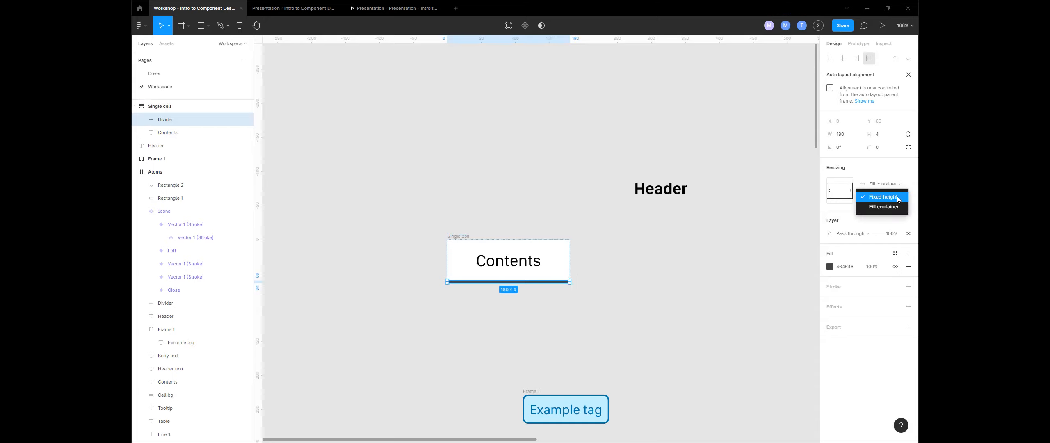
key(Escape)
- Try stretching the Single cell frame wider to test the divider's resizing, and return the frame to a width of 180
click(457, 237)
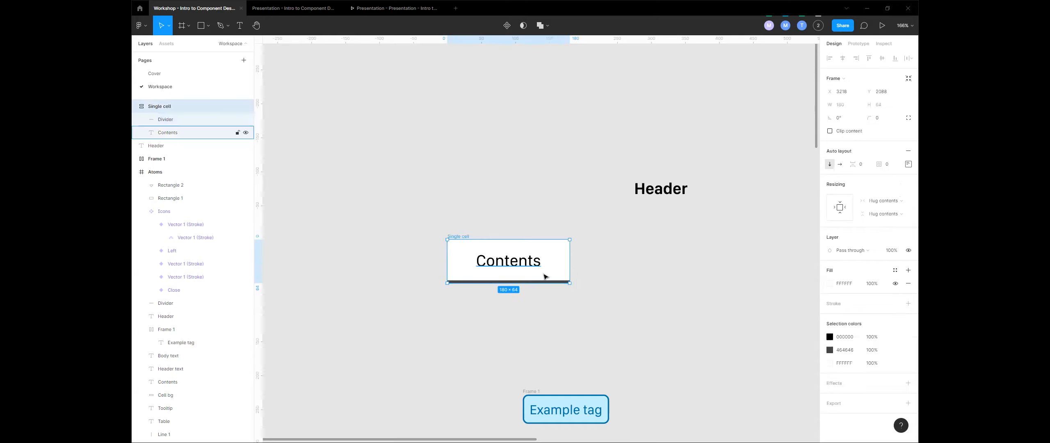
drag(569, 281, 755, 281)
key(ctrl+z)
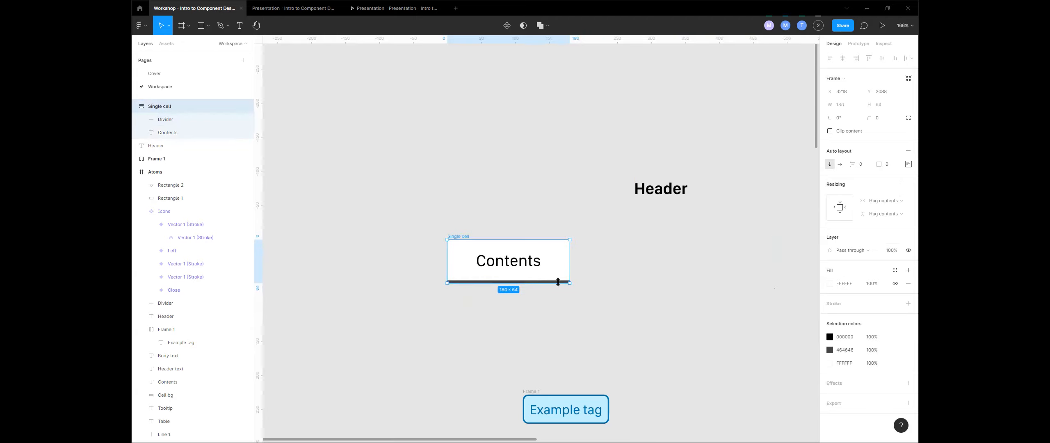
mouse_move(569, 273)
mouse_down()
mouse_move(736, 271)
mouse_move(639, 266)
mouse_move(713, 258)
mouse_move(570, 271)
mouse_up()
click(574, 283)
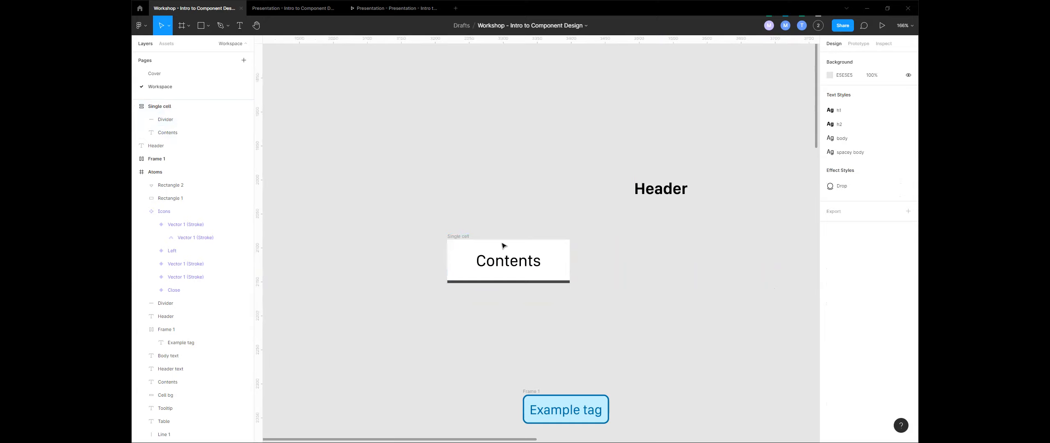
click(462, 237)
mouse_move(569, 281)
mouse_down()
mouse_move(582, 342)
mouse_move(570, 282)
mouse_up()
click(595, 260)
click(547, 283)
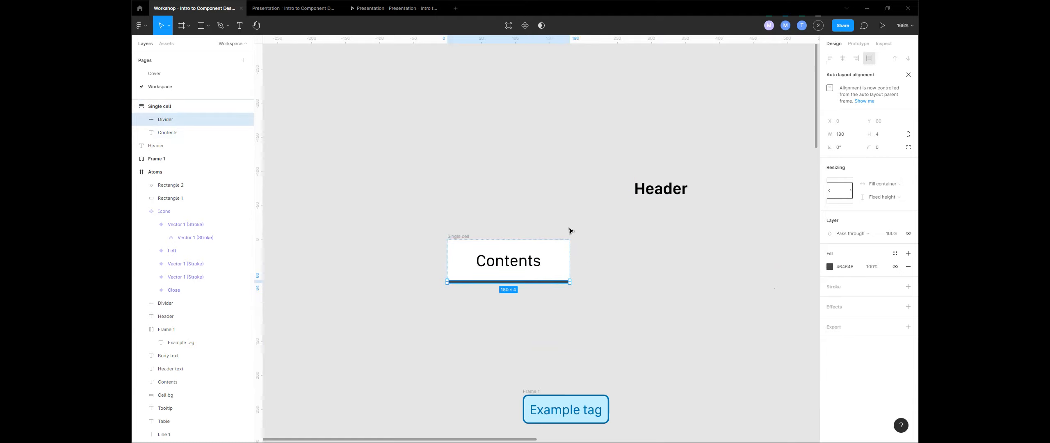
click(424, 327)
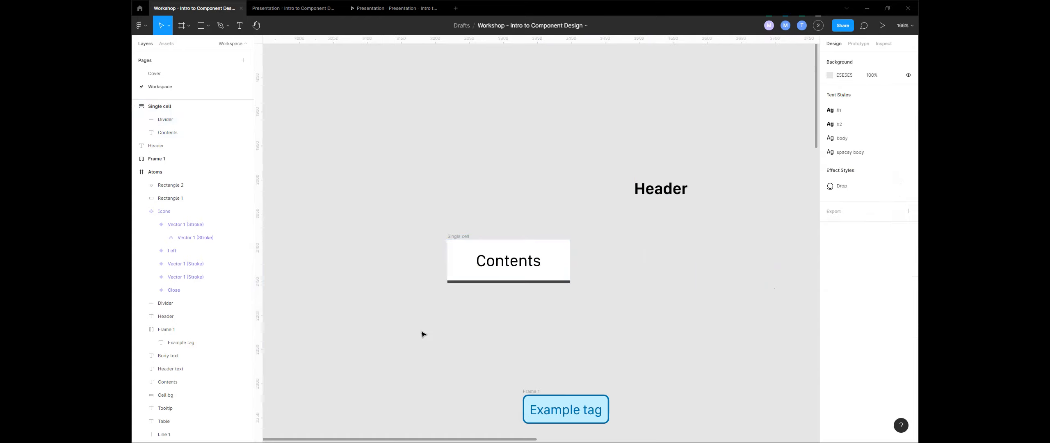
- Move the Single cell frame into the Atoms frame, onto the empty area between the Table atoms and the Tooltip section
scroll(421, 328, down, 2)
drag(396, 358, 440, 153)
drag(437, 100, 496, 120)
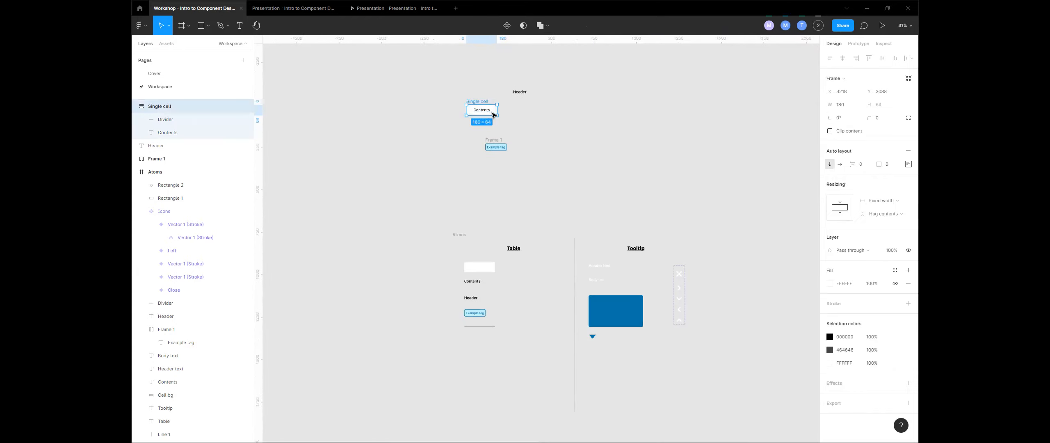
drag(488, 114, 531, 296)
scroll(536, 306, up, 5)
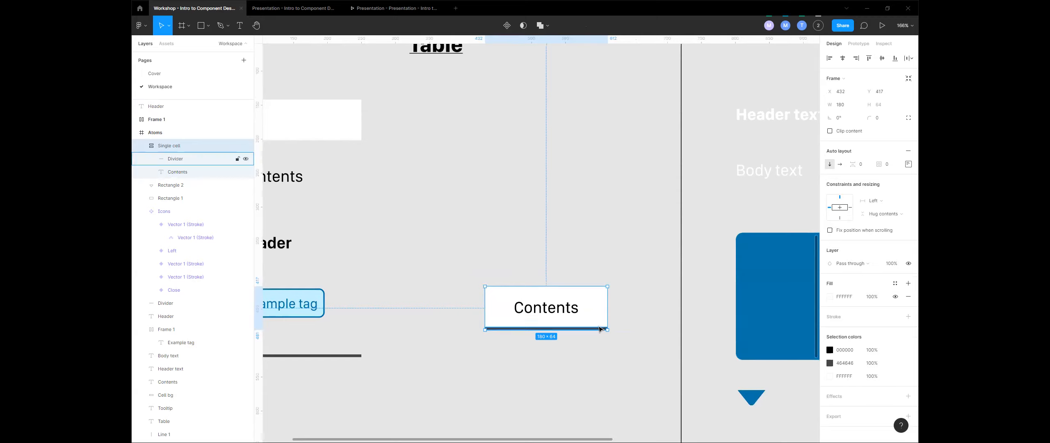
- Check the horizontal resizing option of the divider inside the moved Single cell frame
click(599, 329)
click(897, 183)
click(889, 184)
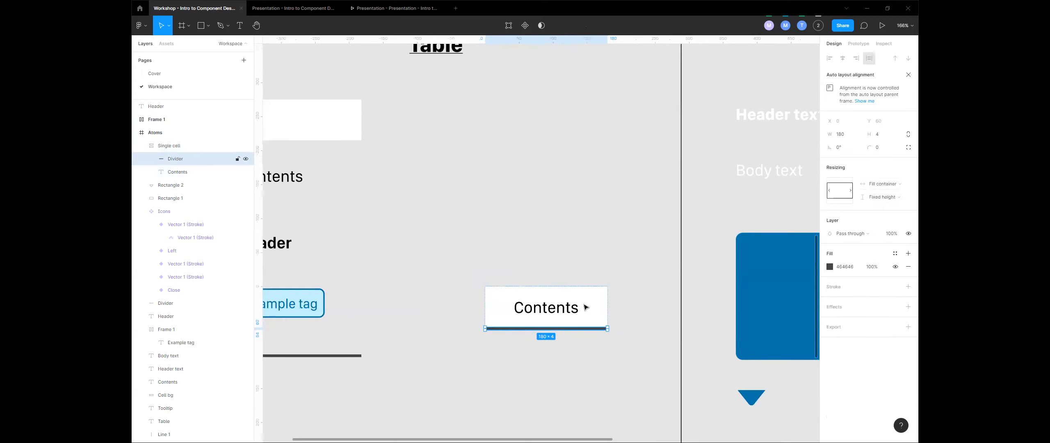
- Wrap the Single cell frame inside the Atoms frame in a new outer frame
click(586, 308)
click(178, 133)
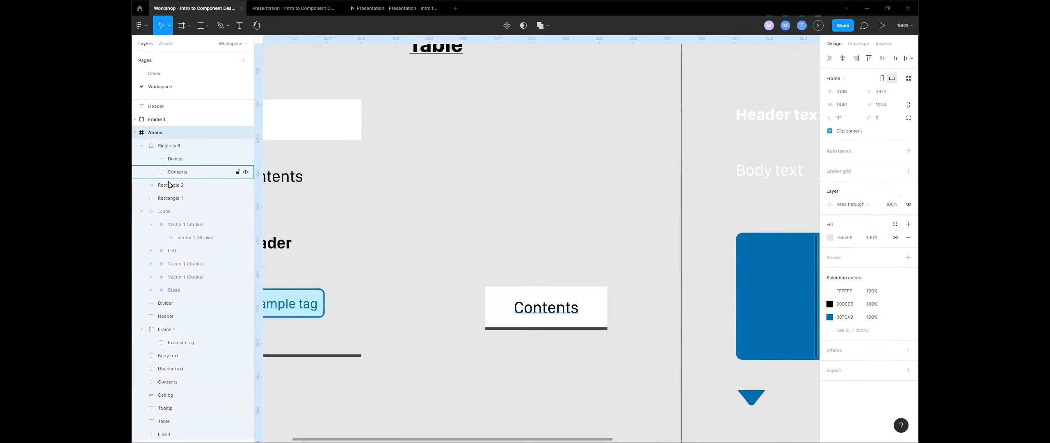
click(170, 146)
key(alt)
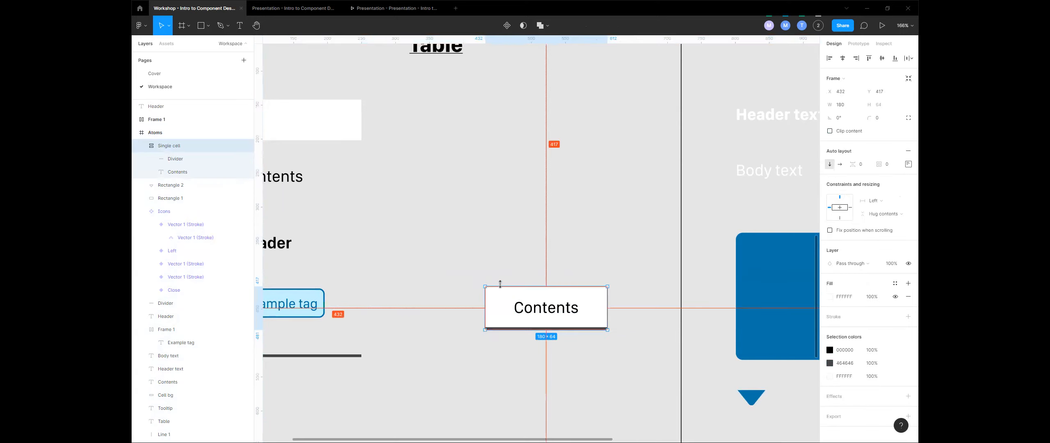
key(ctrl+alt+g)
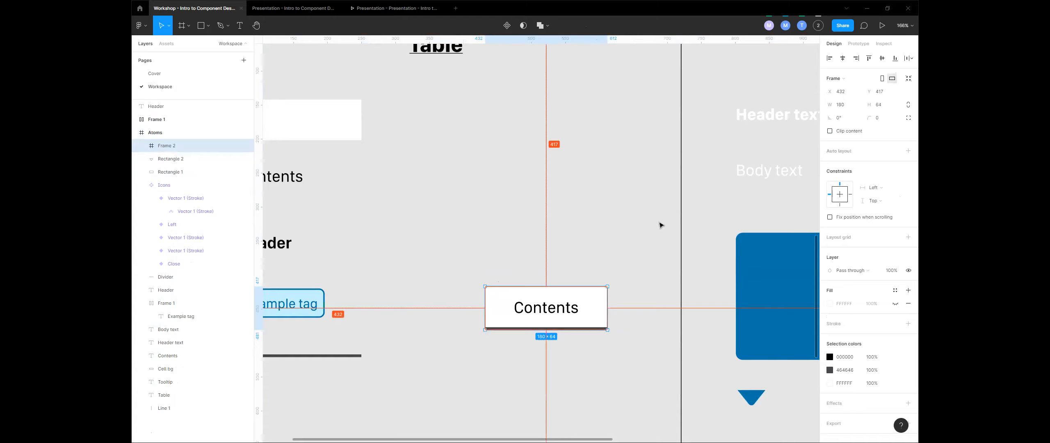
key(ctrl+z)
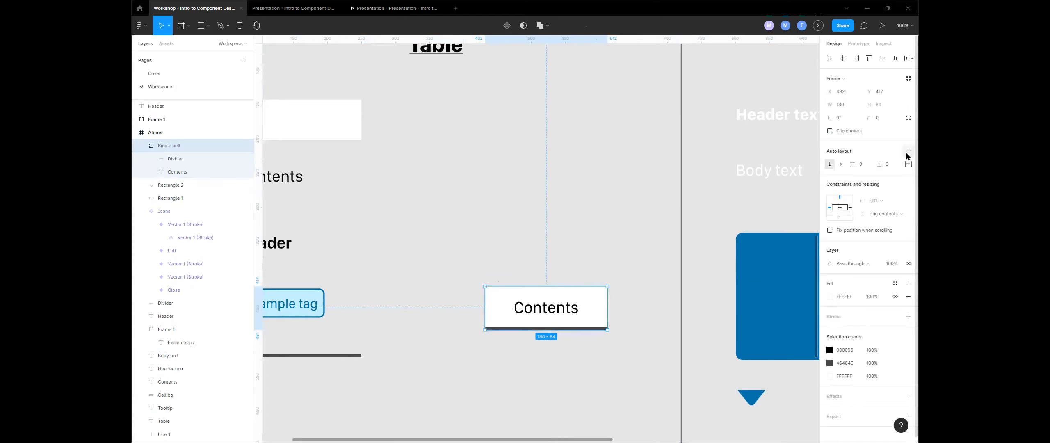
key(alt)
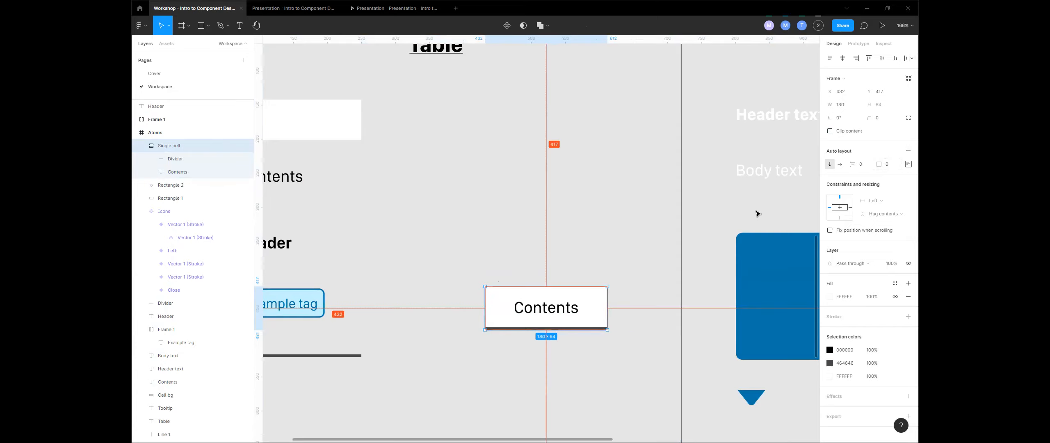
key(ctrl+alt+g)
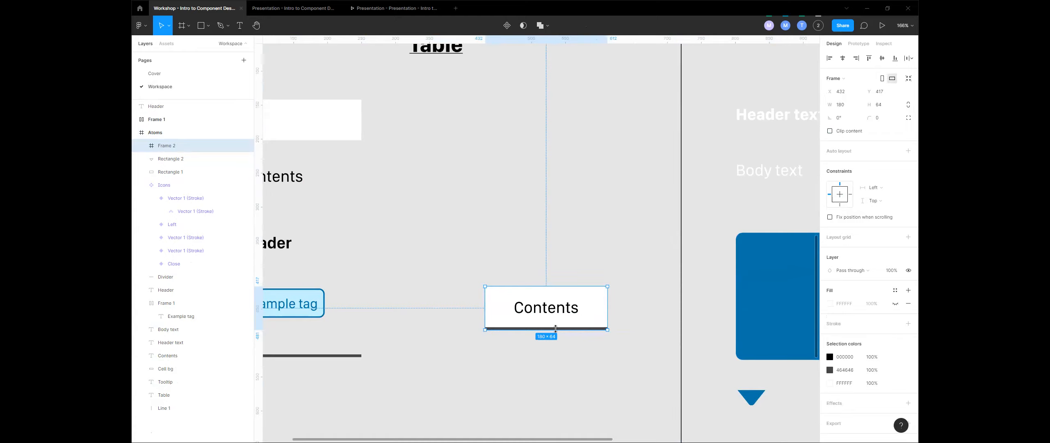
- Rename the layer of the blue tooltip rectangle as Divider
click(195, 177)
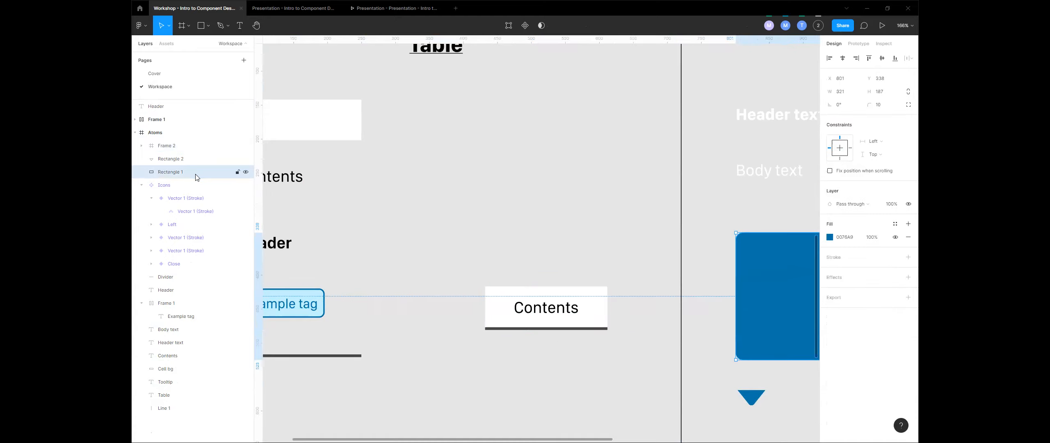
double_click(176, 172)
text(Deliver)
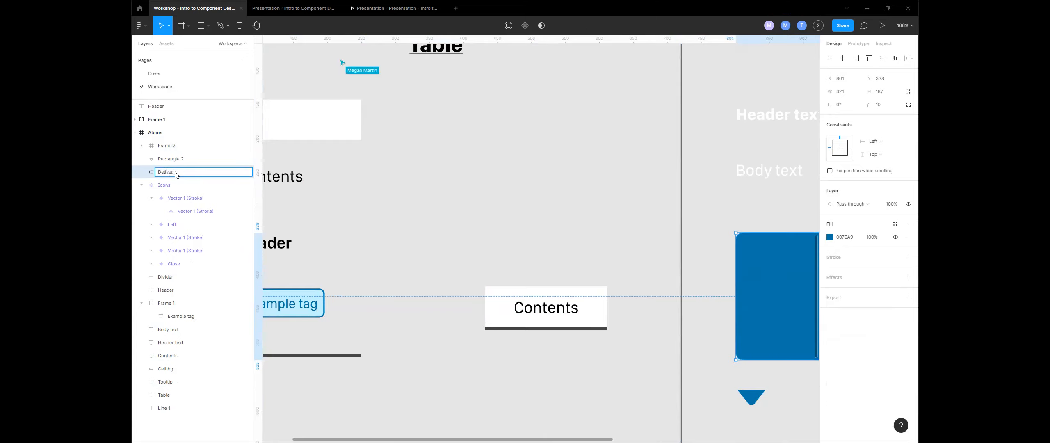
double_click(176, 173)
text(Divider)
key(Return)
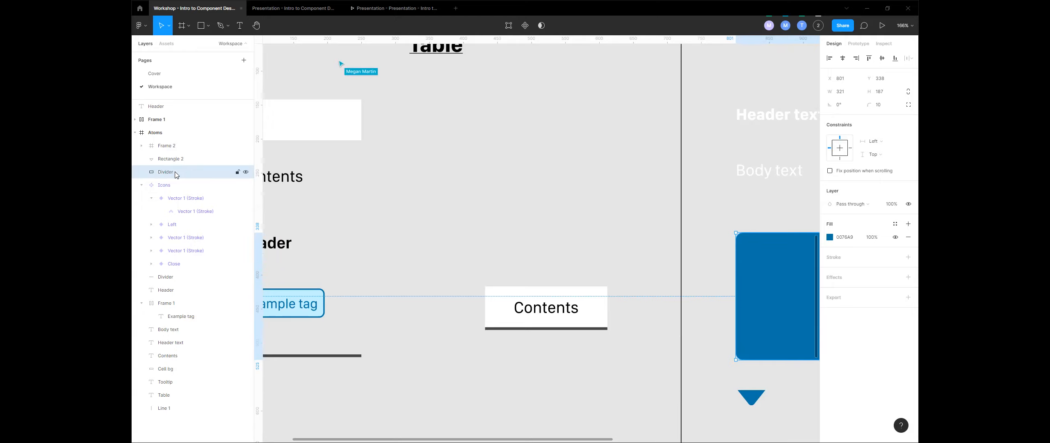
- Undo the renaming of the blue tooltip rectangle's layer
click(167, 159)
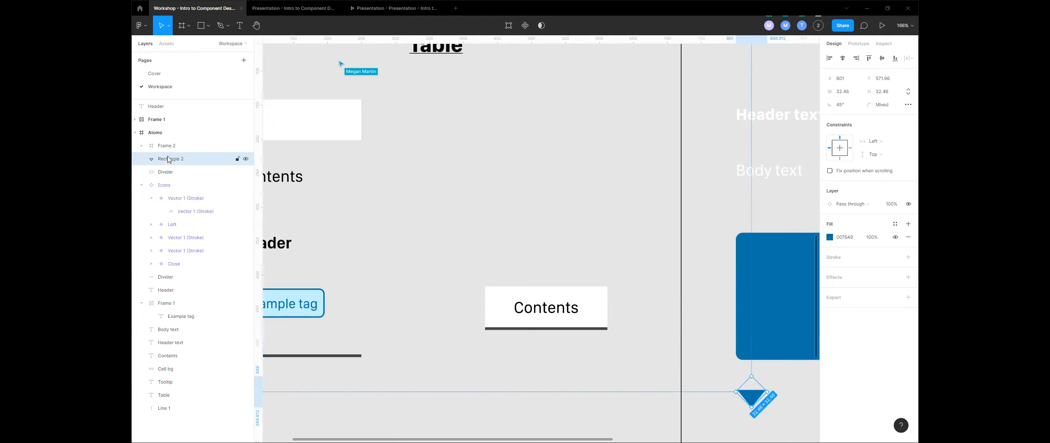
click(547, 320)
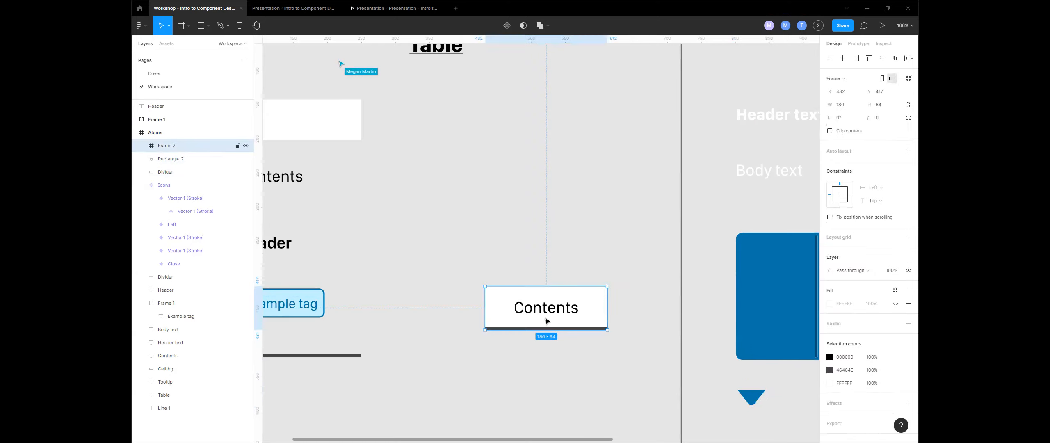
key(ctrl+z)
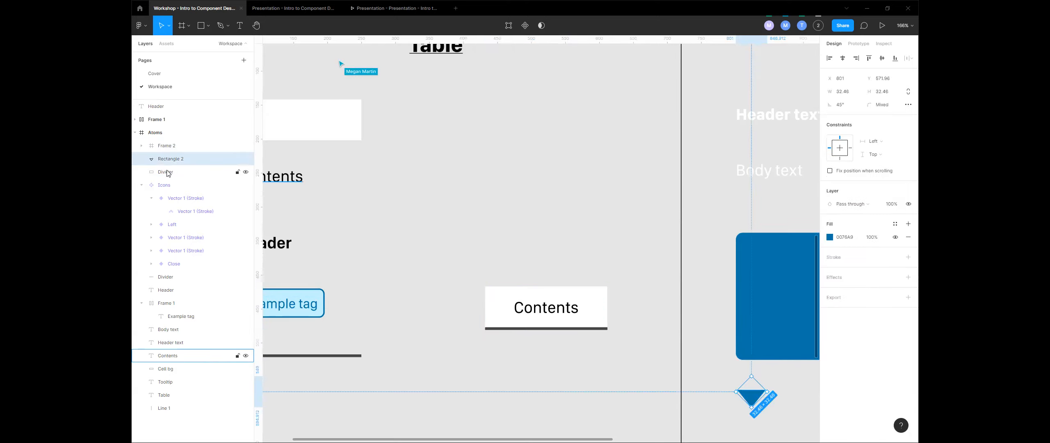
click(169, 175)
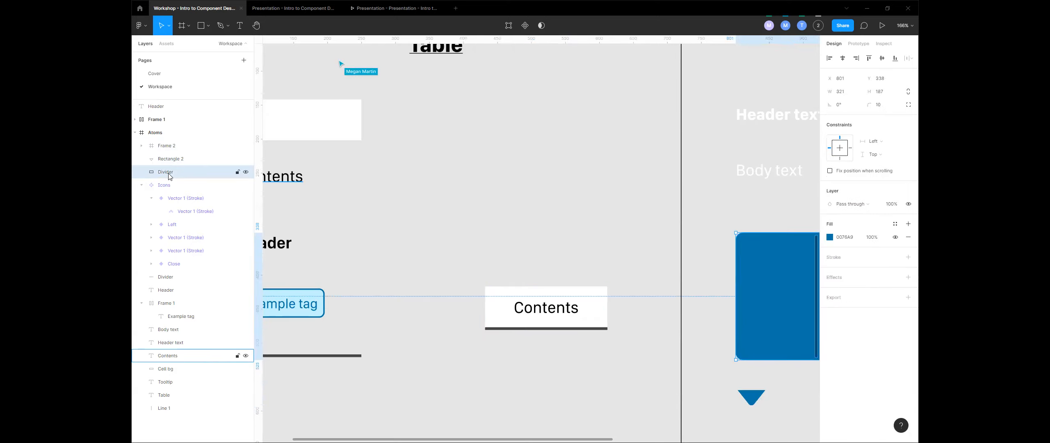
- Remove auto layout from the Single cell frame nested inside Frame 2
click(142, 146)
click(141, 146)
click(142, 146)
click(200, 187)
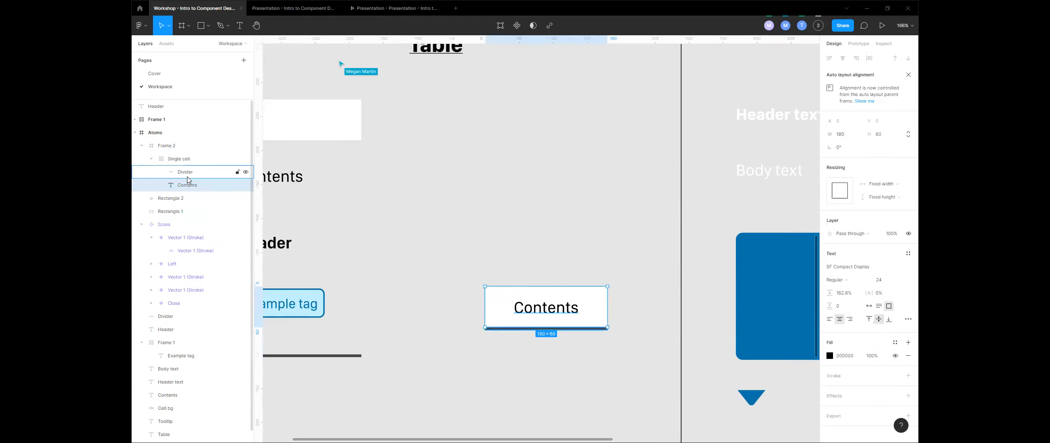
click(187, 175)
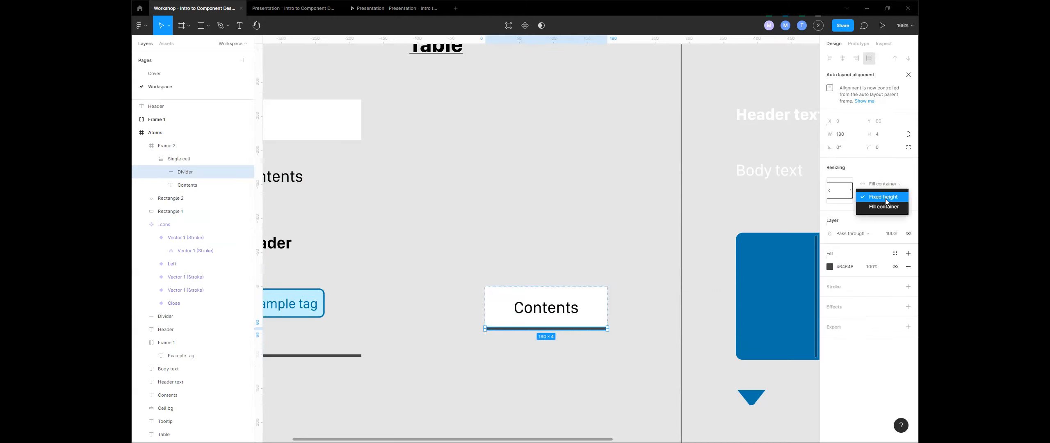
click(200, 158)
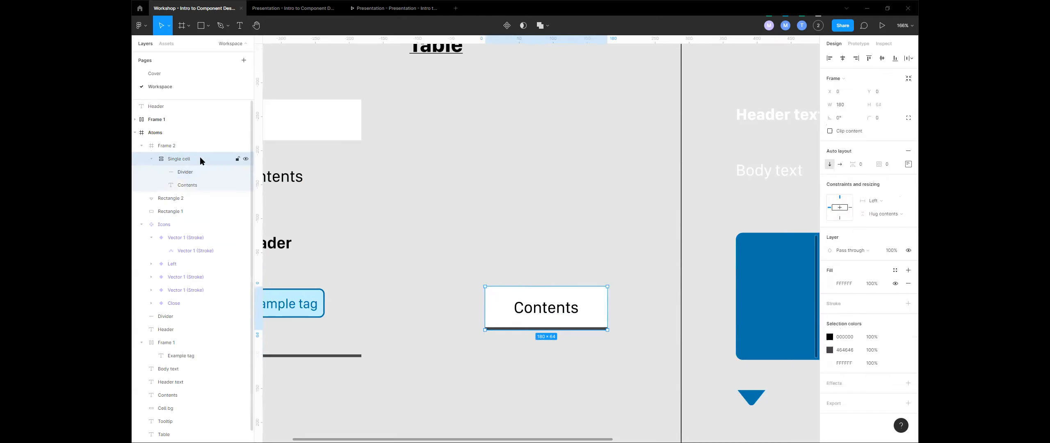
click(906, 153)
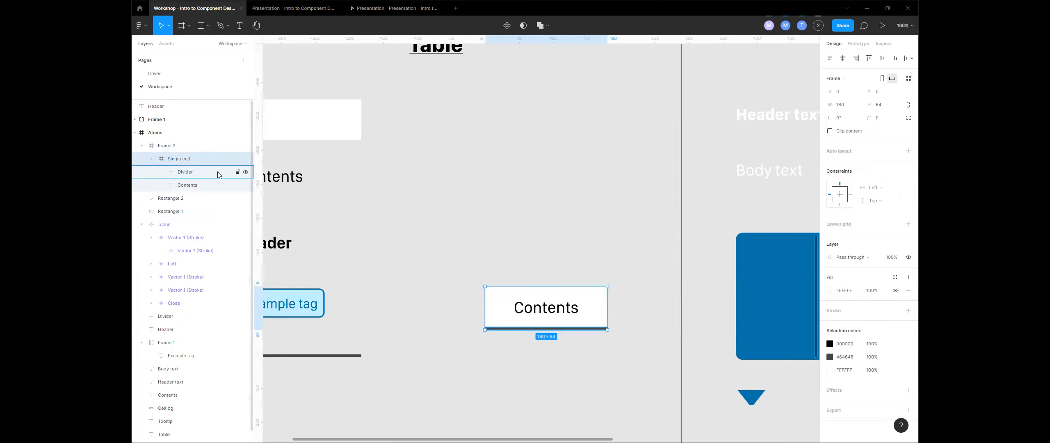
- Move Frame 2 with the Single cell out of the Atoms frame onto the empty canvas
click(593, 328)
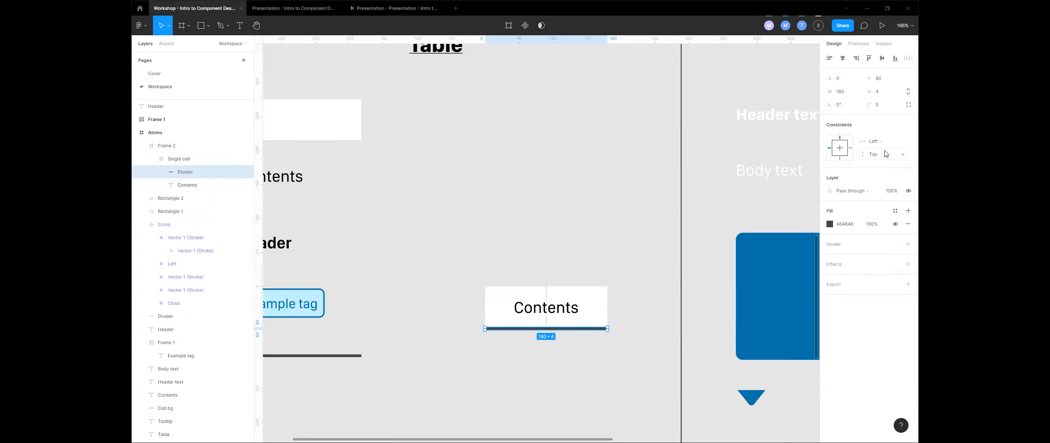
click(190, 148)
scroll(507, 176, down, 4)
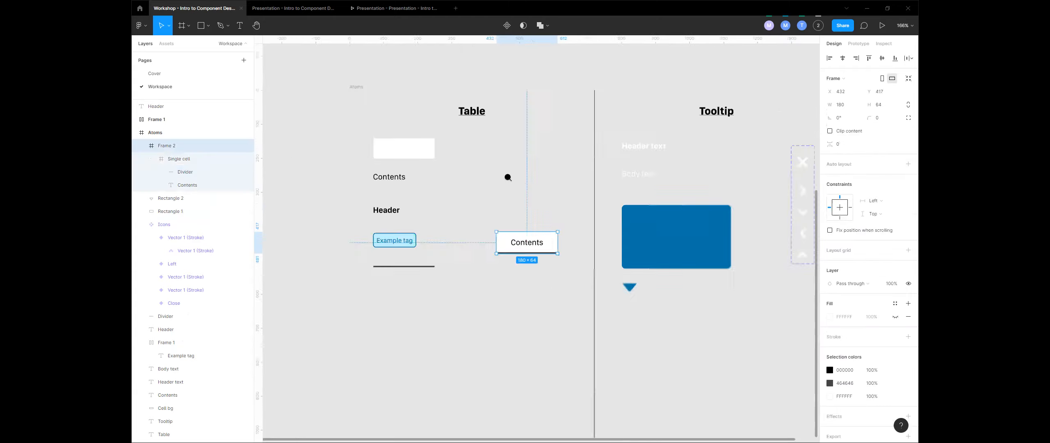
scroll(532, 210, up, 3)
drag(565, 328, 460, 172)
scroll(459, 173, up, 5)
scroll(577, 252, up, 2)
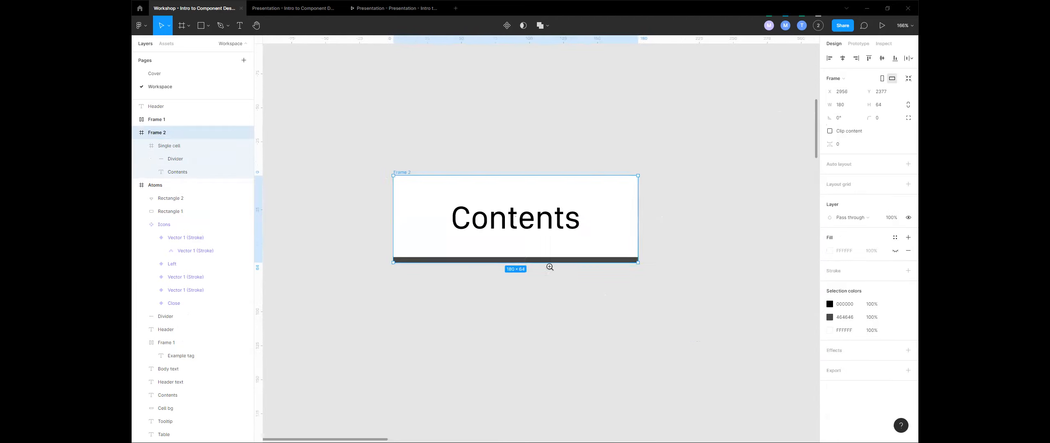
- Set the constraints of the divider inside the Single cell frame to Left and right horizontally and Bottom vertically
click(210, 172)
click(205, 163)
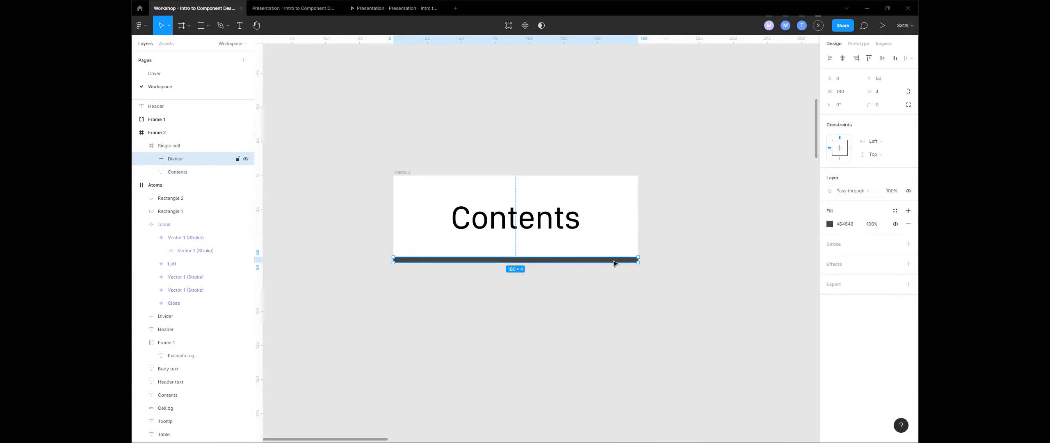
click(895, 155)
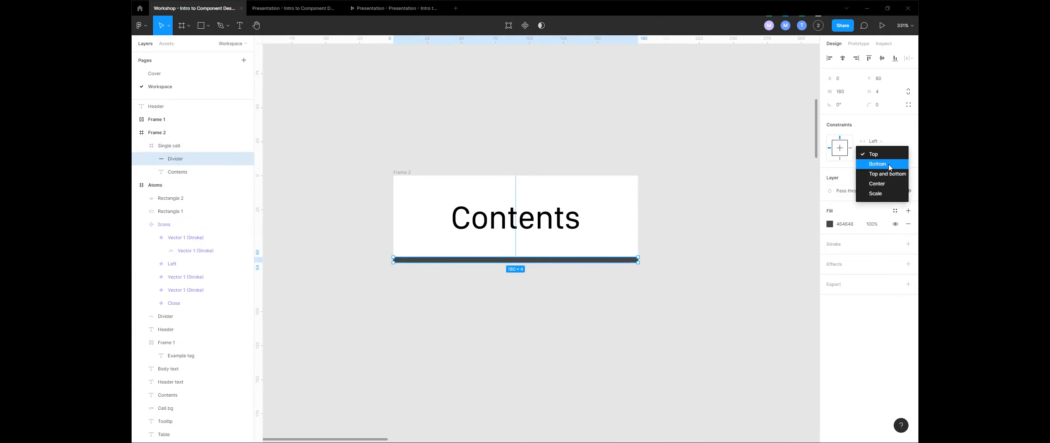
click(888, 164)
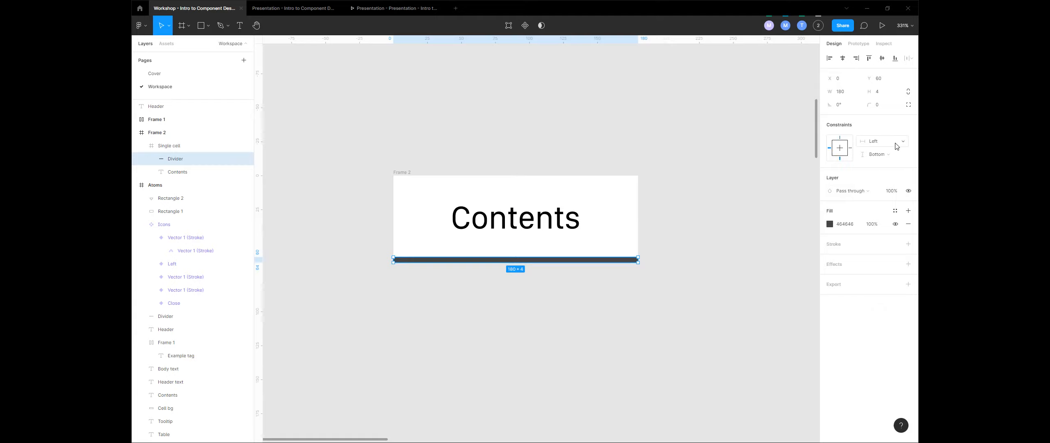
click(896, 144)
click(893, 161)
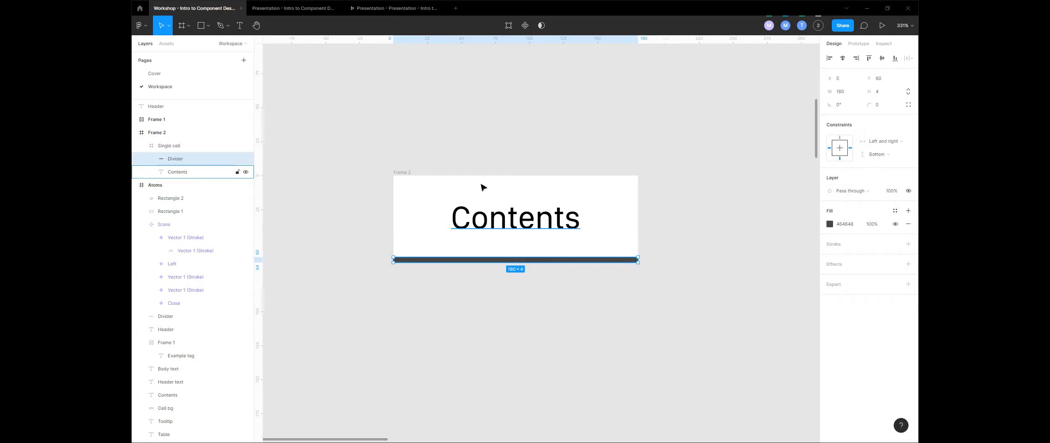
- Try stretching Frame 2 from its side edge to test the divider's constraints, and undo the change
click(409, 172)
mouse_move(635, 219)
mouse_down()
mouse_move(722, 219)
mouse_move(636, 219)
mouse_up()
key(ctrl+z)
- Move the Single cell frame out of Frame 2 in the layer hierarchy and delete the empty Frame 2
drag(170, 148, 165, 133)
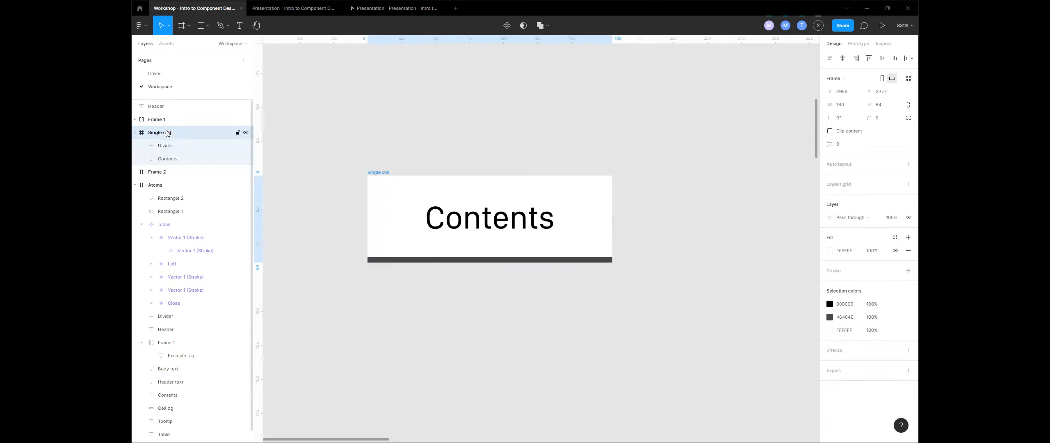
click(171, 172)
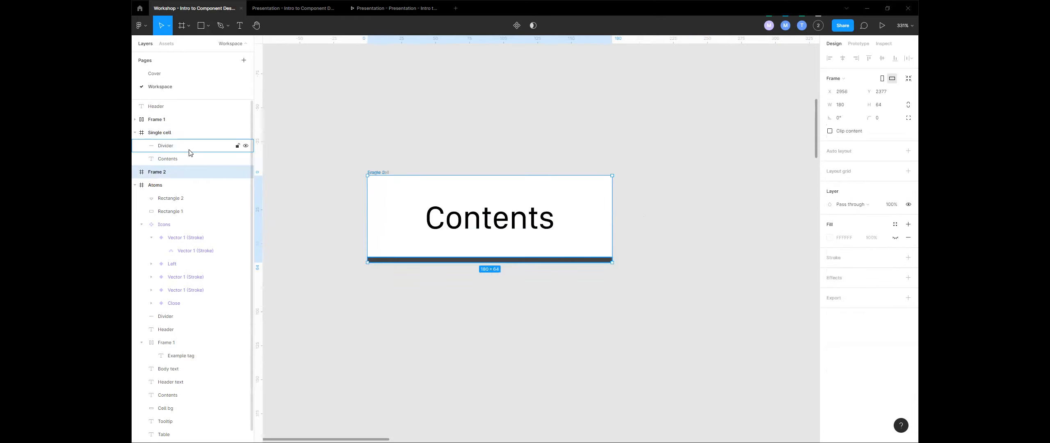
key(Delete)
- Try resizing the Single cell frame from its corner, and return it to 180 × 64
click(164, 133)
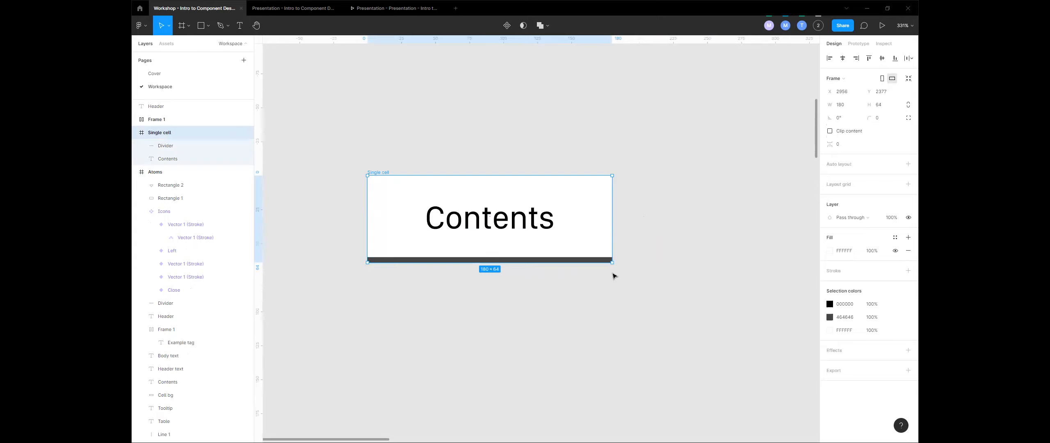
drag(641, 284, 568, 262)
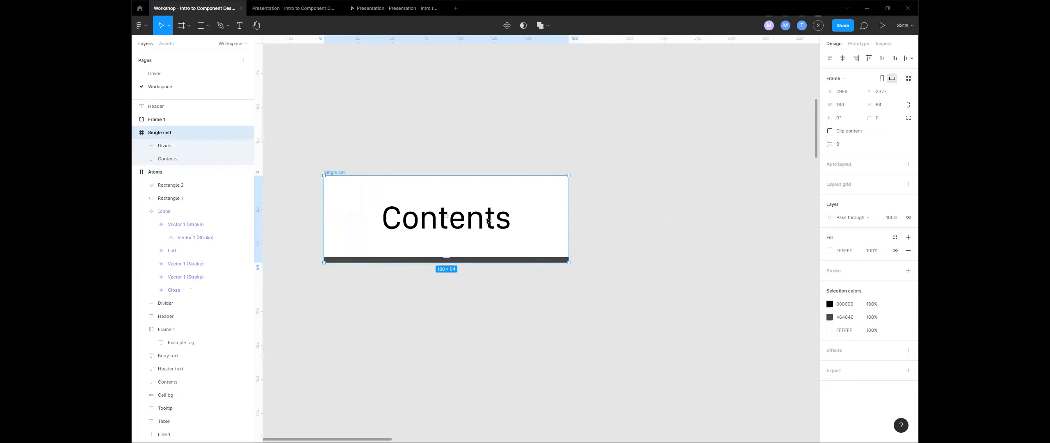
- Check the constraint options of the Contents text inside the Single cell frame, leaving them at Left and Top
click(437, 221)
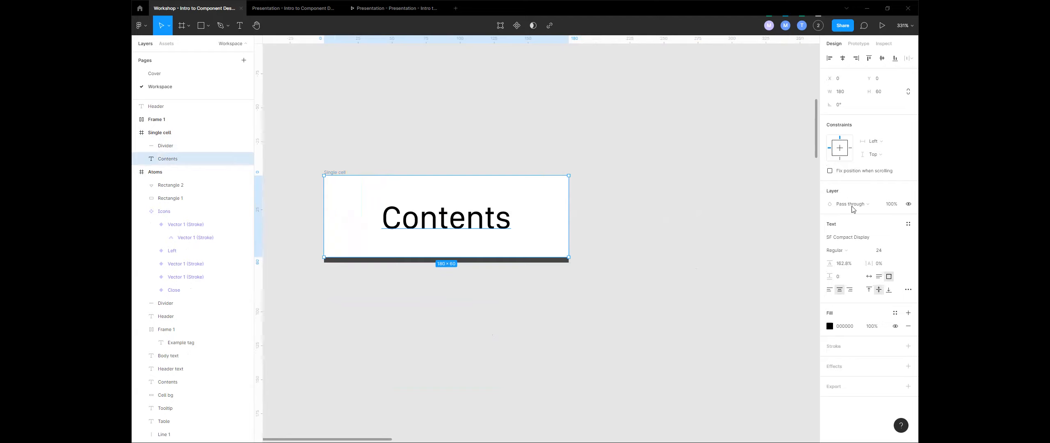
click(888, 156)
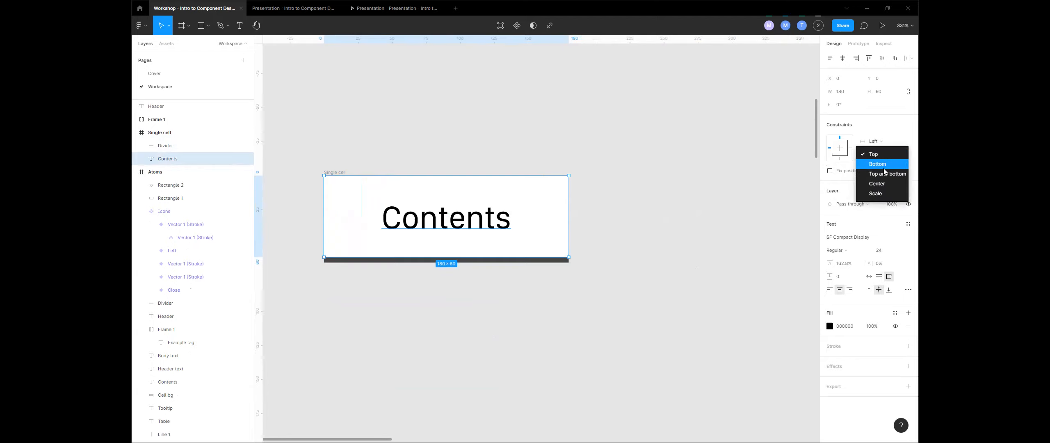
click(893, 139)
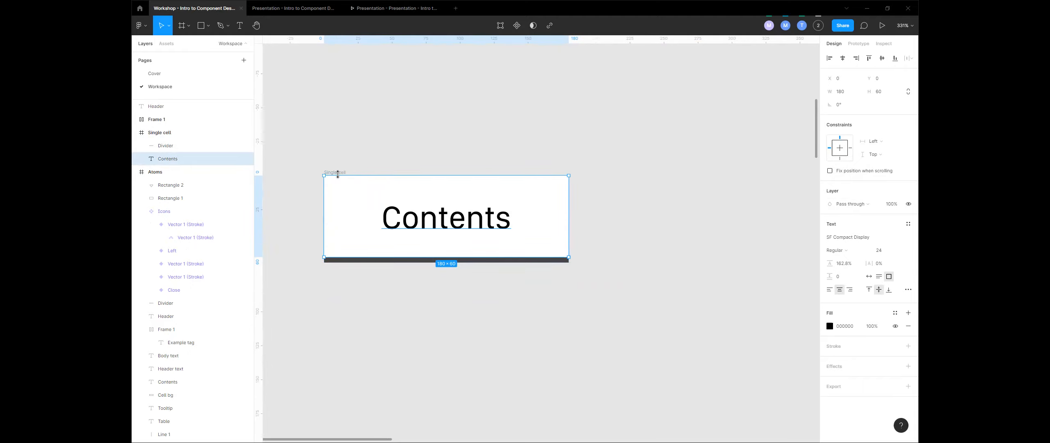
click(458, 159)
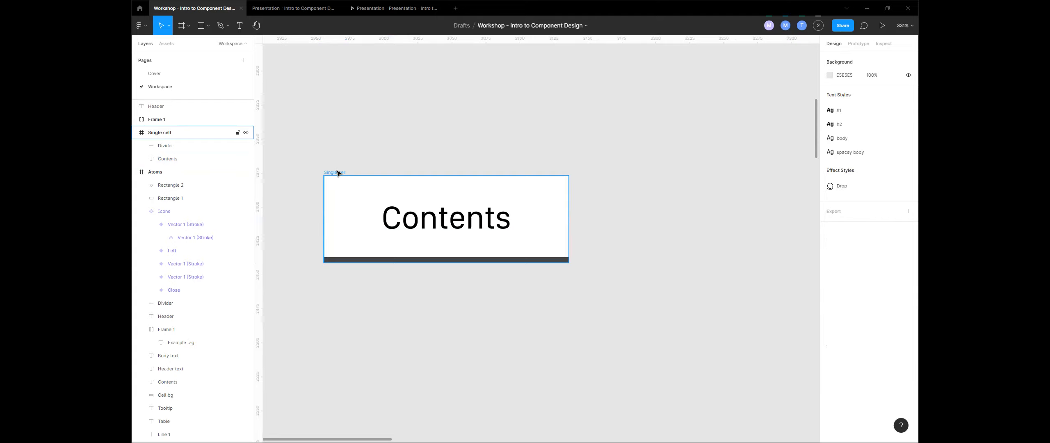
- Try enlarging the Single cell frame to about 332 × 136 to test its constraints, and undo the resize
click(338, 172)
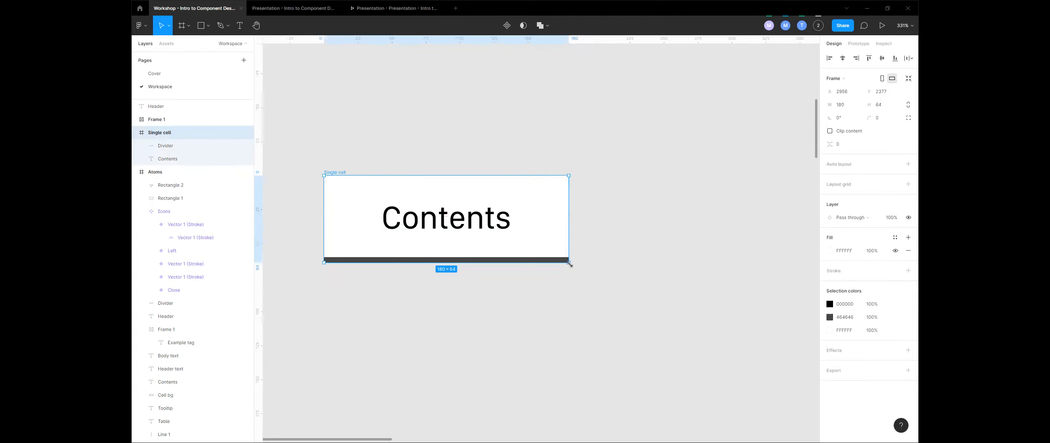
drag(570, 263, 774, 358)
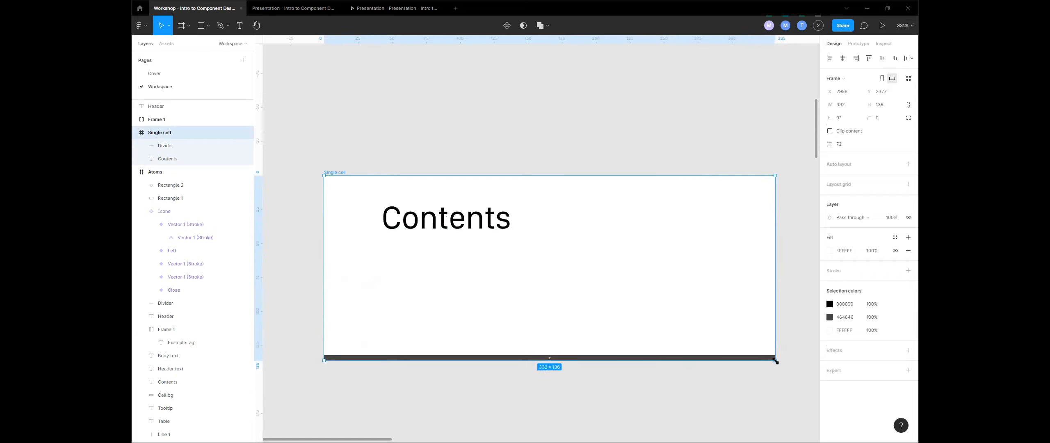
key(ctrl+z)
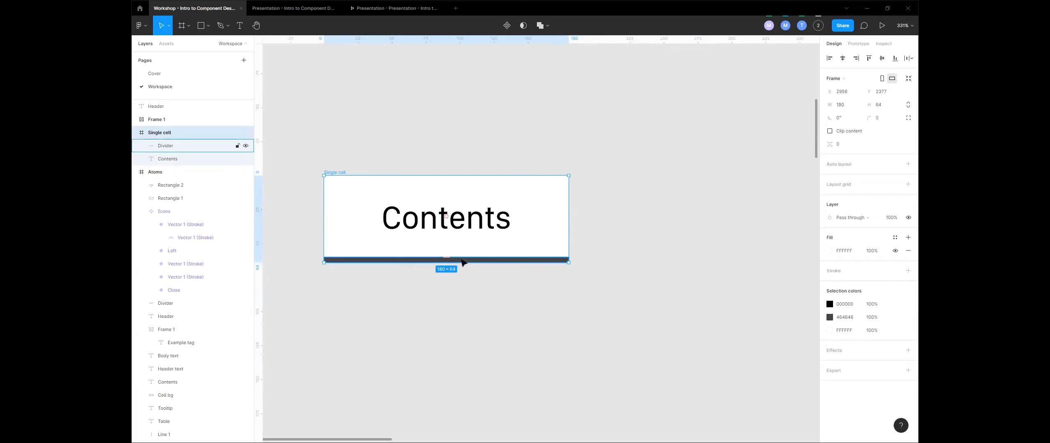
- Try stretching the Single cell frame downward by its lower edge, and undo the resize
drag(462, 262, 465, 319)
key(ctrl+z)
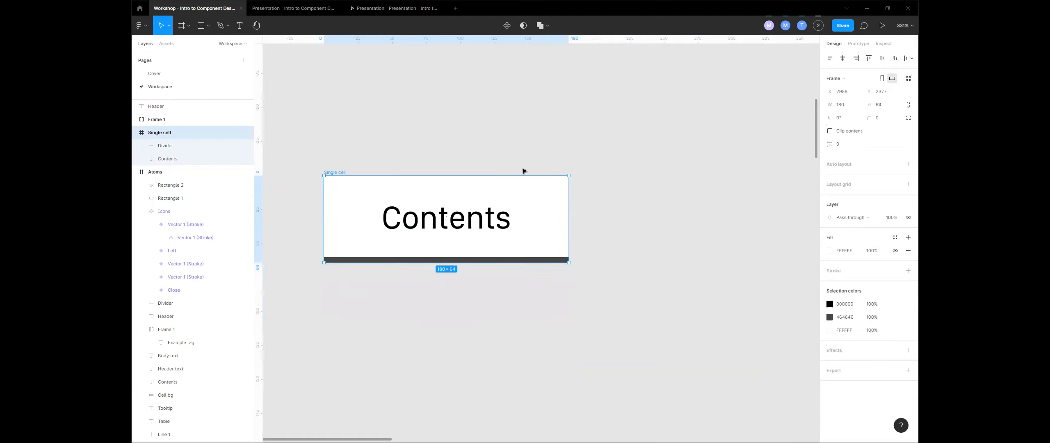
- Convert the Single cell frame into a main component
scroll(552, 168, down, 2)
drag(612, 262, 583, 260)
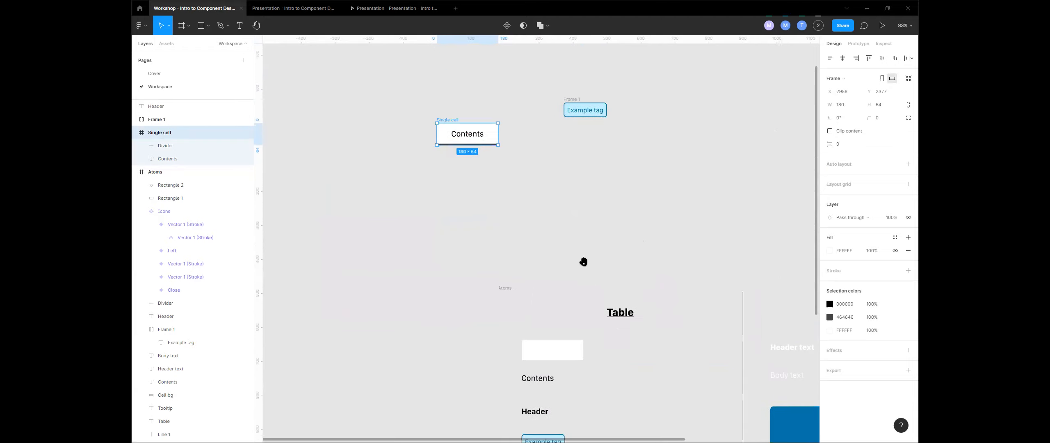
click(469, 128)
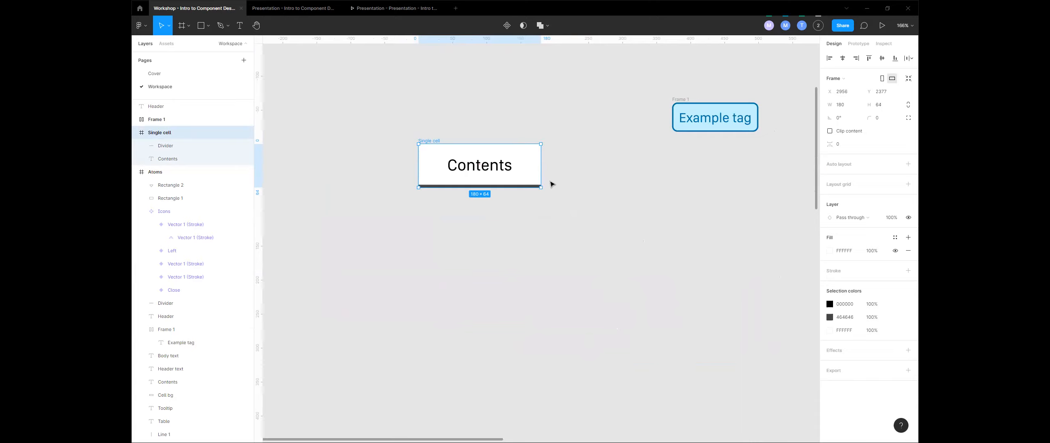
key(ctrl+alt+k)
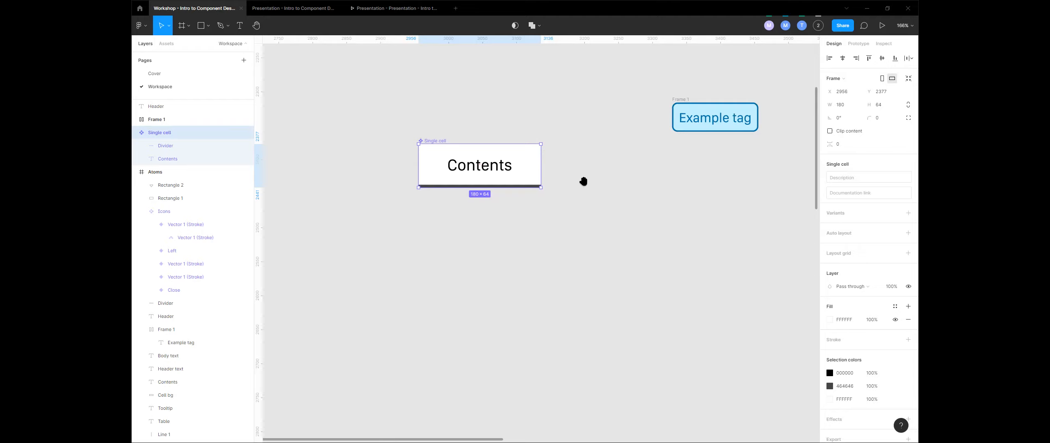
drag(584, 182, 531, 166)
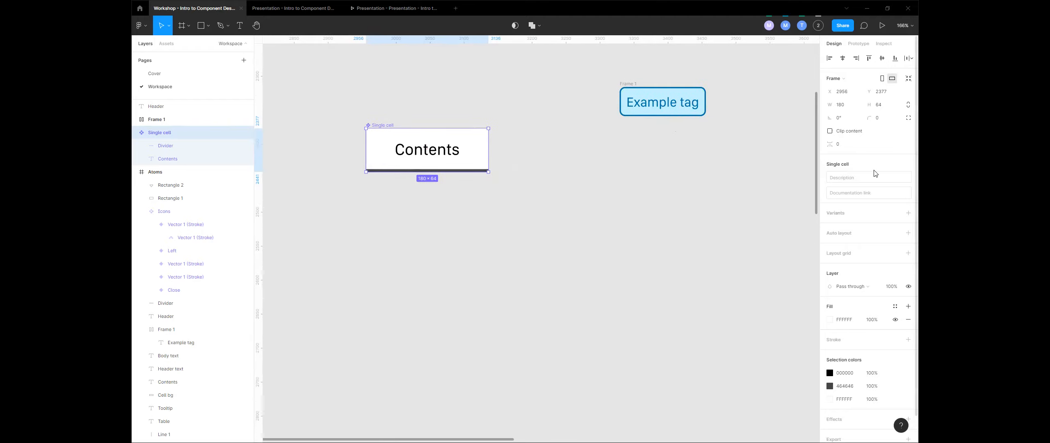
- Move the Example tag frame, Frame 1, from above the Atoms frame to a spot beside the Single cell component
scroll(657, 193, down, 3)
drag(608, 259, 506, 68)
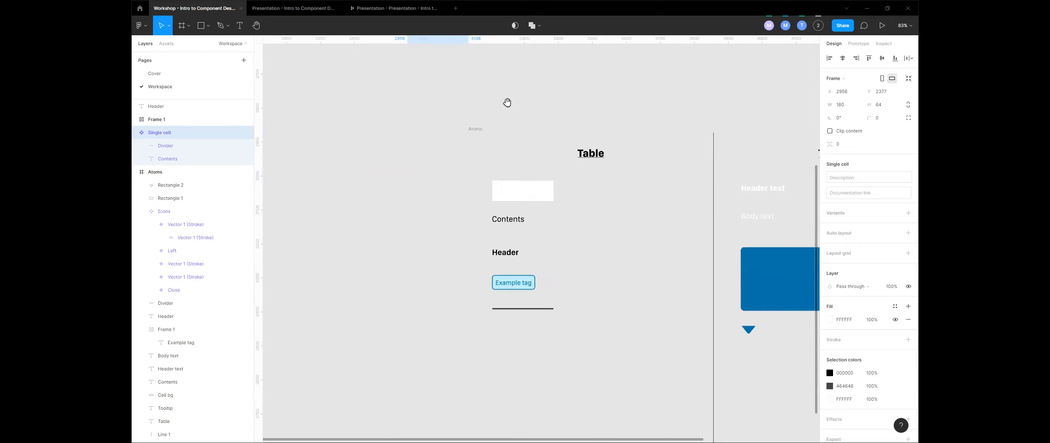
drag(508, 102, 505, 276)
click(550, 124)
drag(551, 124, 437, 151)
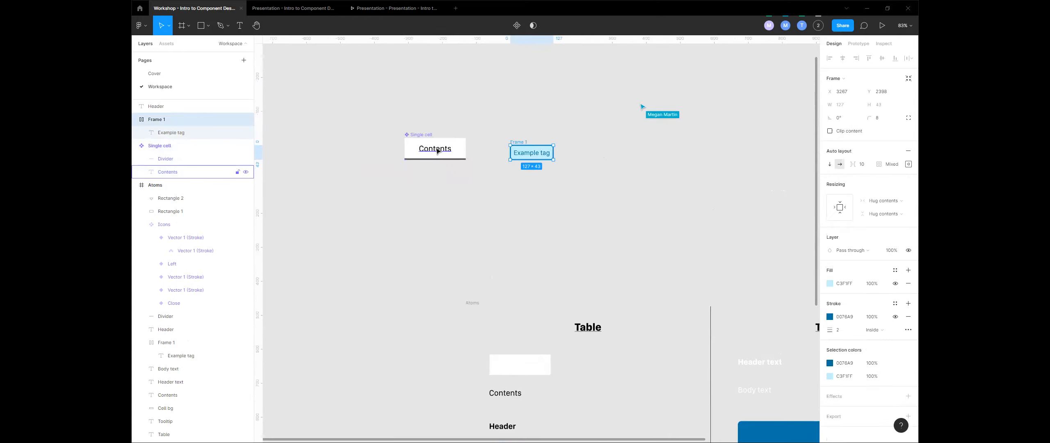
- Replace the Contents text inside the Single cell component with "Text content"
double_click(438, 151)
text(Text )
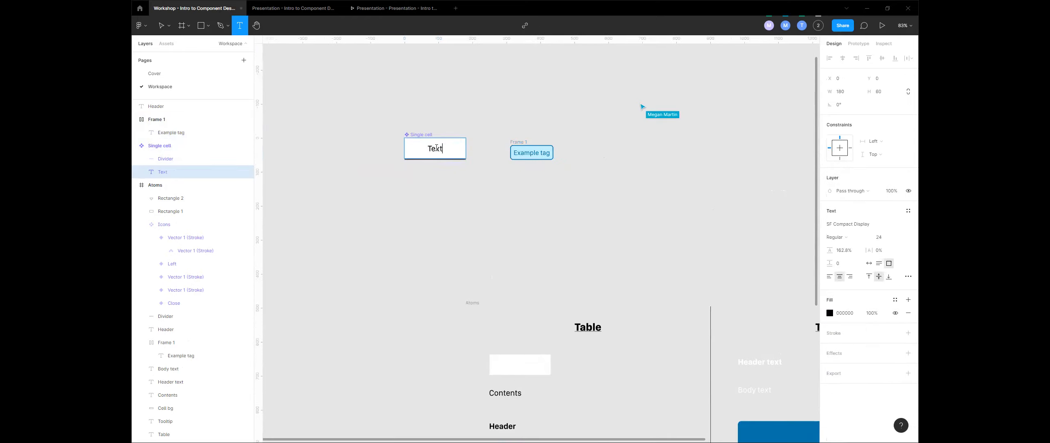
text(content)
key(Escape)
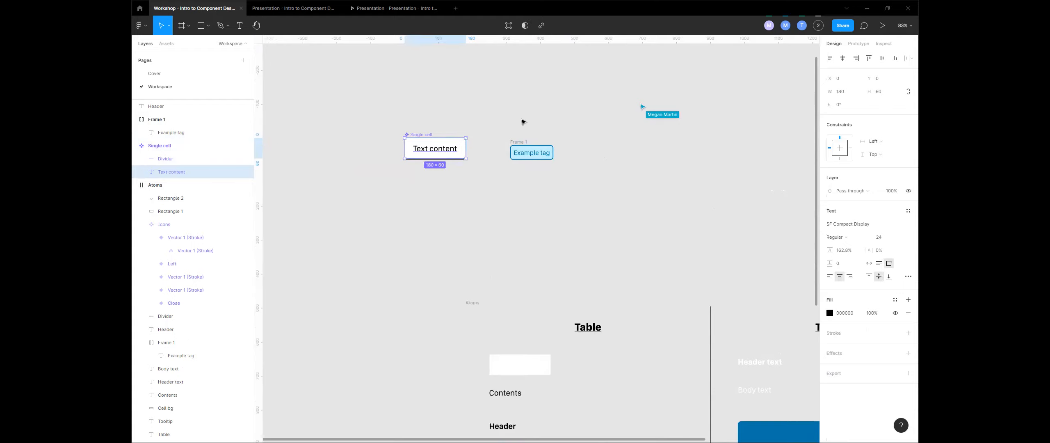
- Rename Frame 1 as Tag and move it to X 3376, Y 2377, level with the upper edge of the Single cell component
click(529, 150)
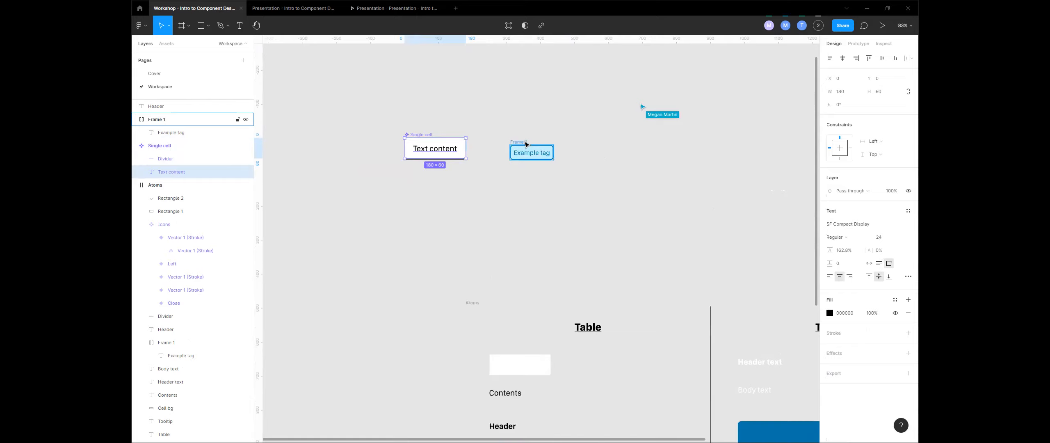
key(ctrl+r)
text(Tag)
key(Return)
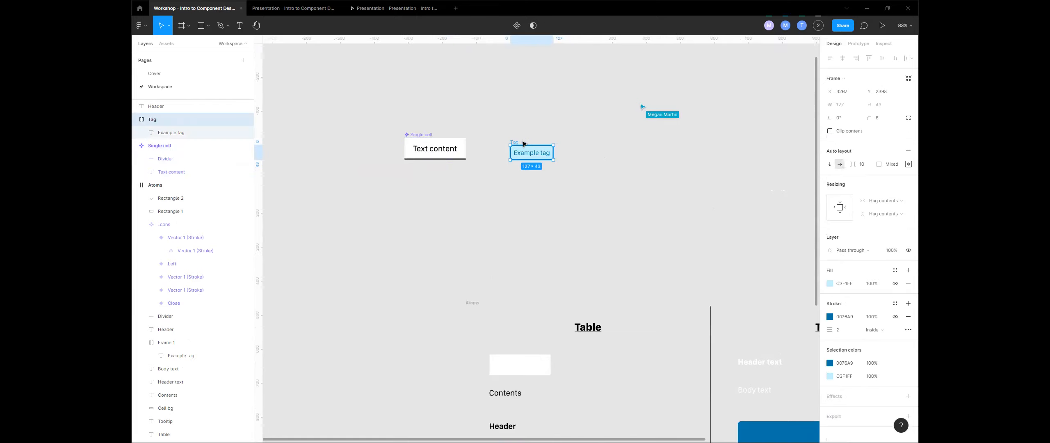
drag(515, 141, 552, 135)
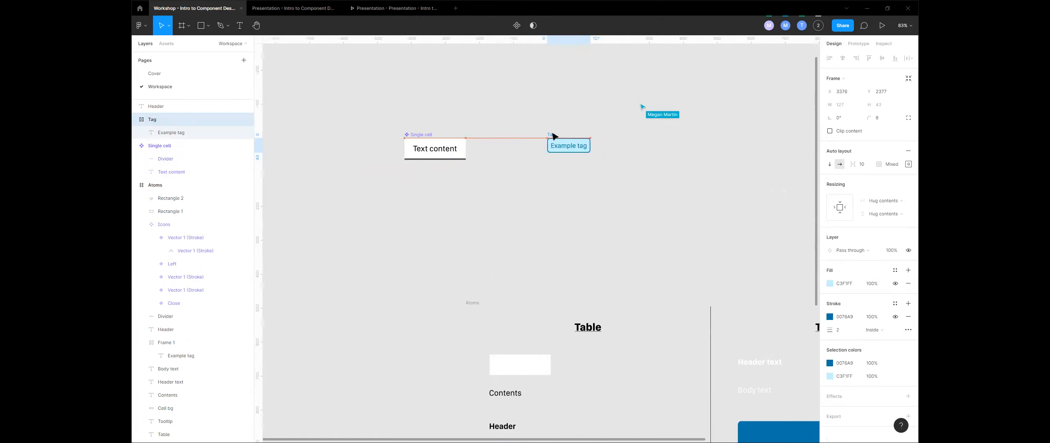
- Check the horizontal constraint options of the Text content layer inside the Single cell component, leaving Left selected
click(459, 122)
double_click(453, 147)
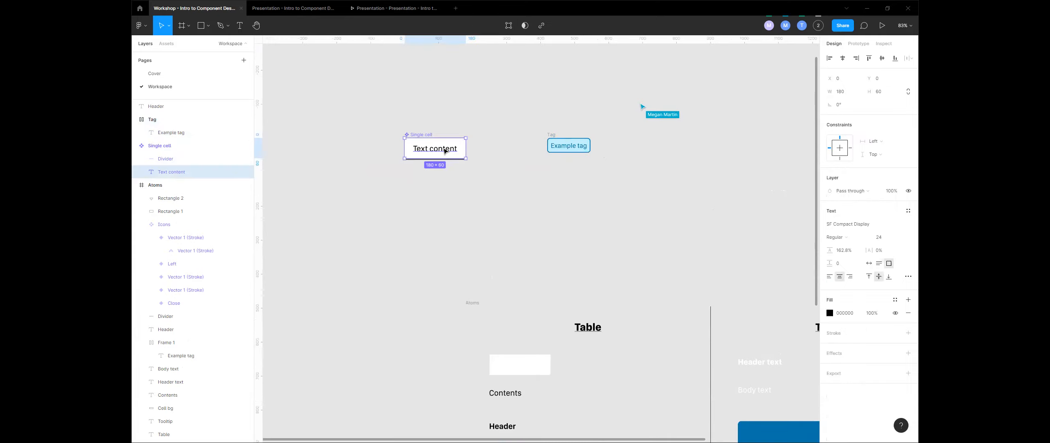
key(shift+2)
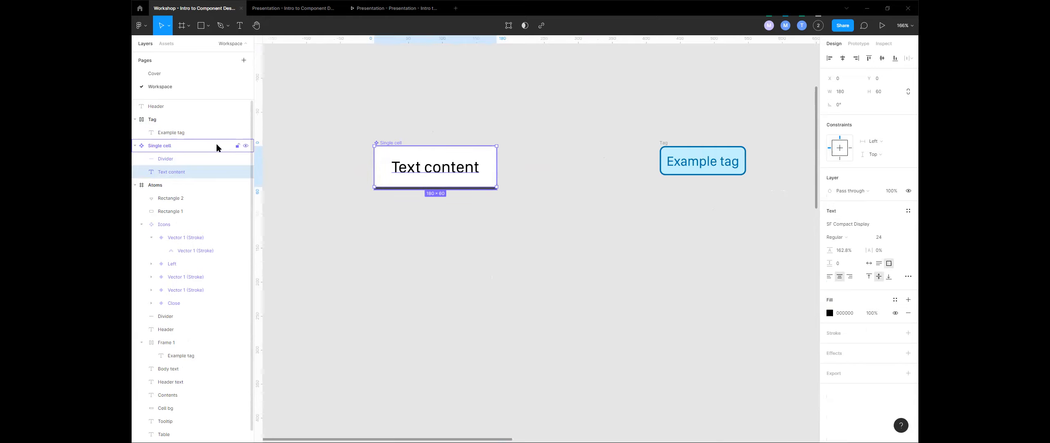
click(881, 142)
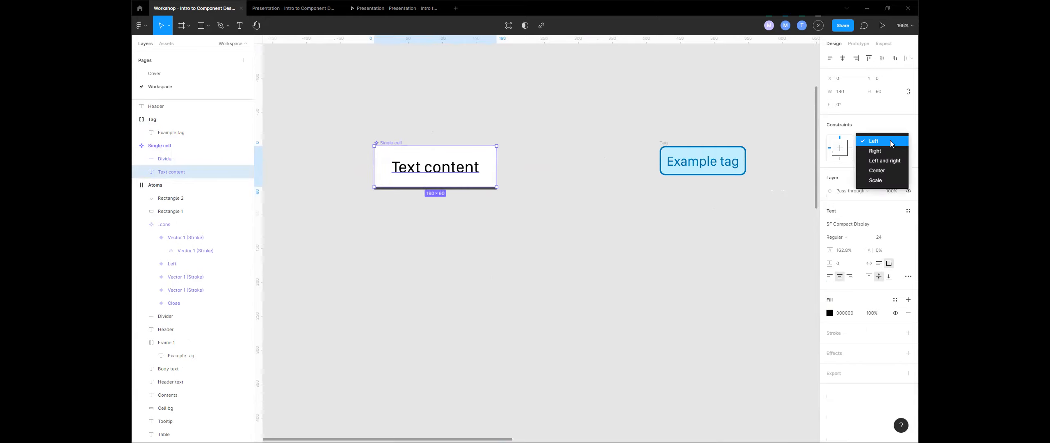
click(890, 143)
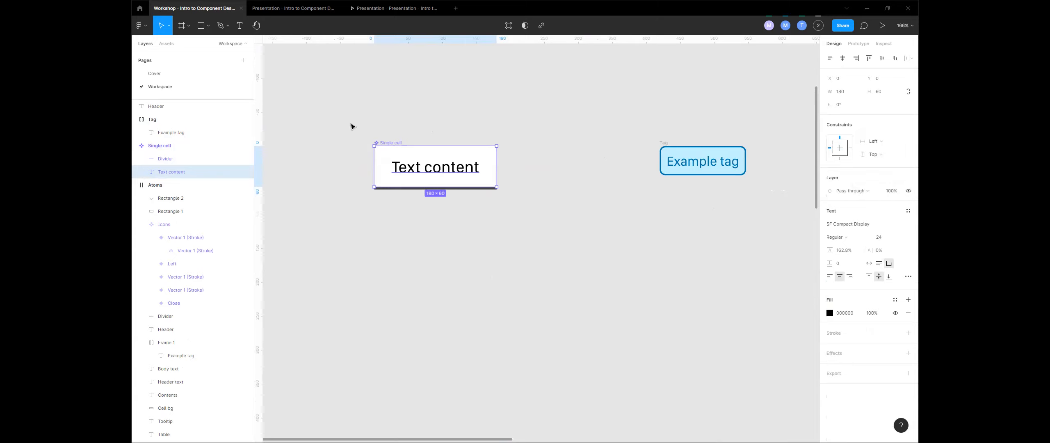
- Add auto layout to the Single cell component and check its horizontal and vertical resizing options, leaving both at Hug contents
click(169, 148)
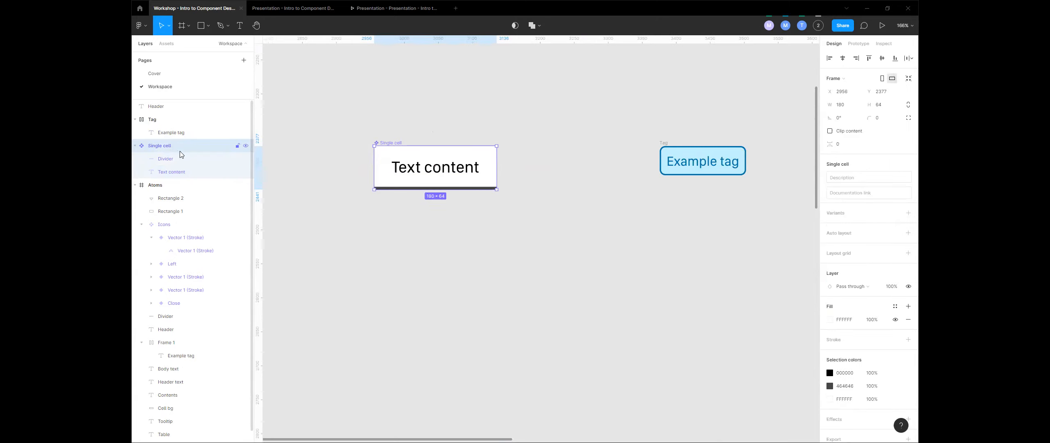
key(shift+a)
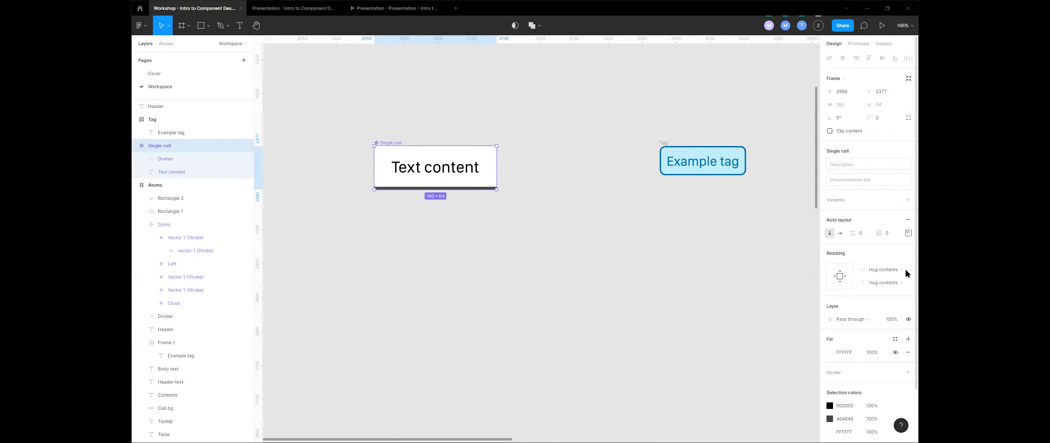
click(891, 272)
click(890, 272)
click(891, 285)
click(891, 285)
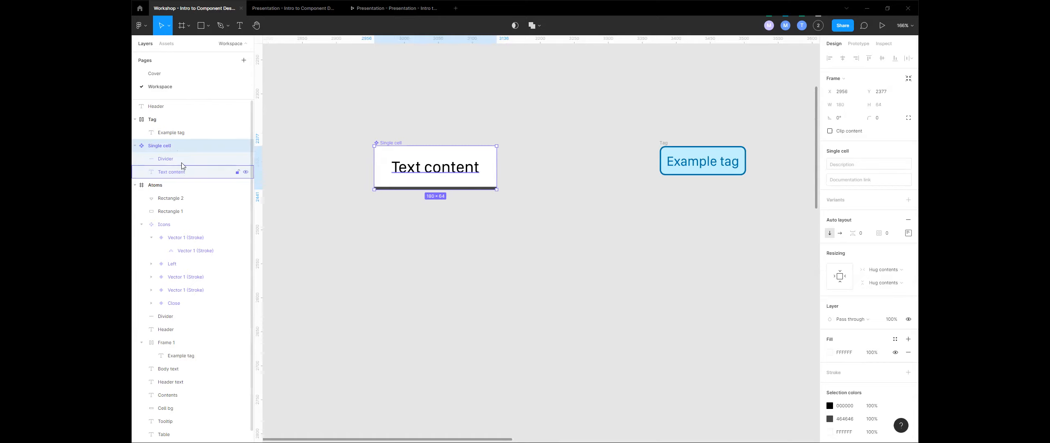
- Set the Text content layer's horizontal resizing to Fill container
click(189, 172)
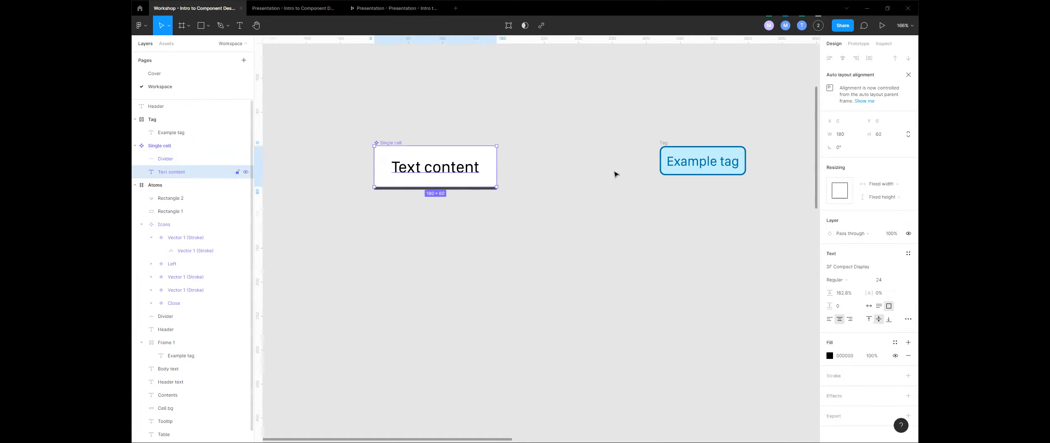
click(892, 184)
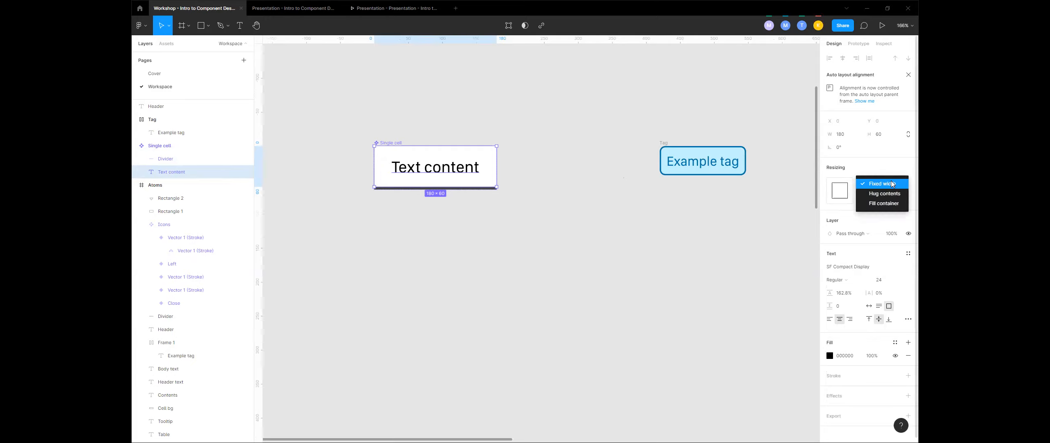
click(893, 203)
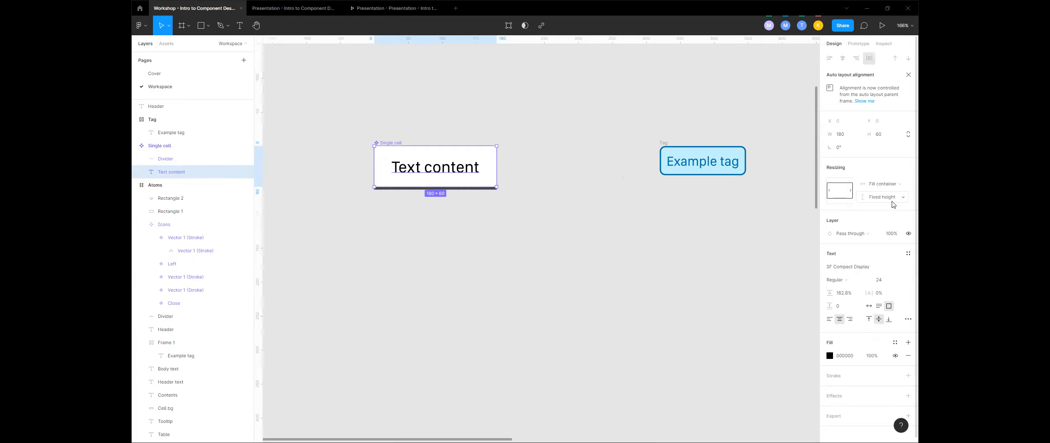
- Try Hug contents as the Text content layer's vertical resizing, and stretch the Single cell component to about 180 × 68
click(892, 197)
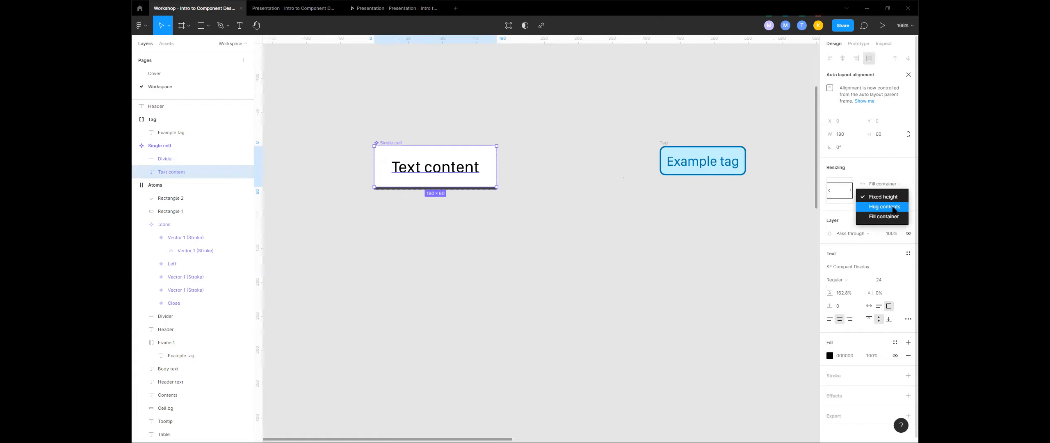
click(893, 207)
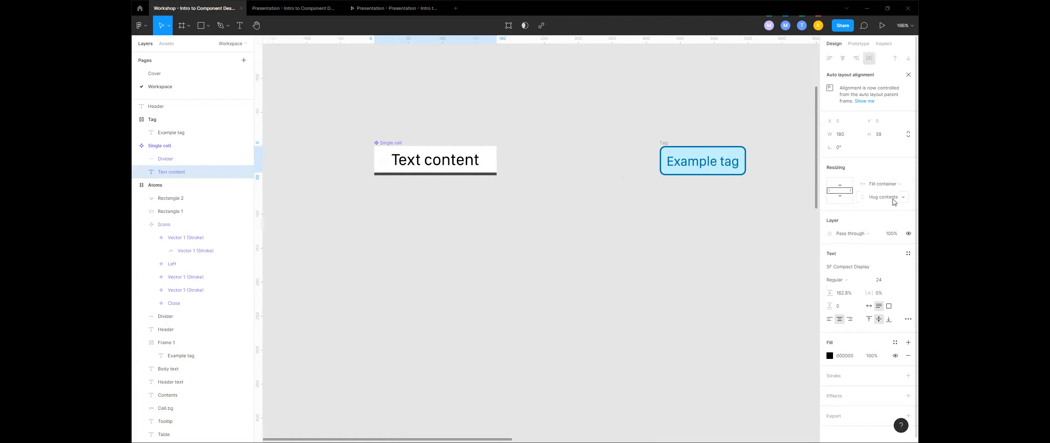
click(191, 147)
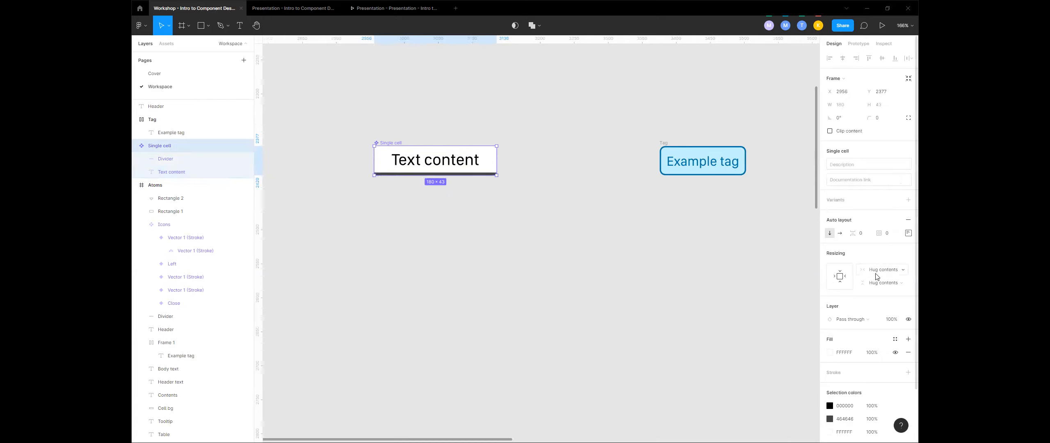
click(883, 284)
click(882, 283)
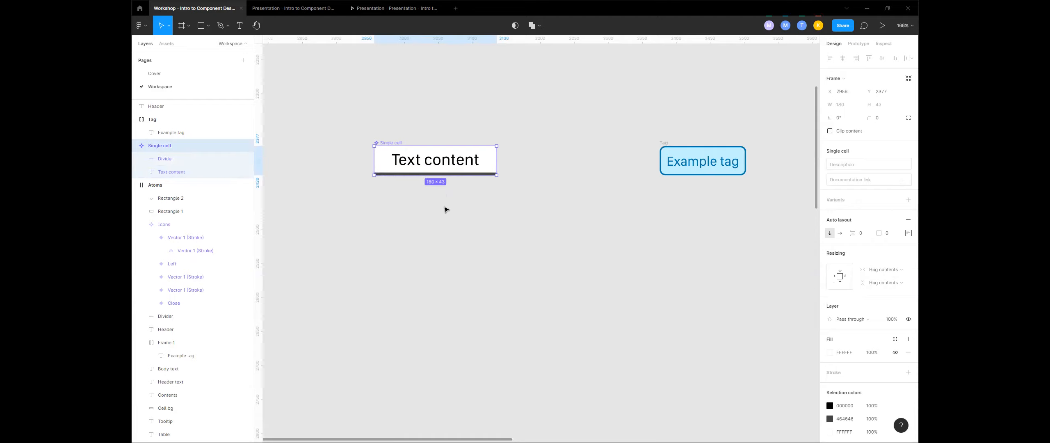
drag(458, 176, 464, 194)
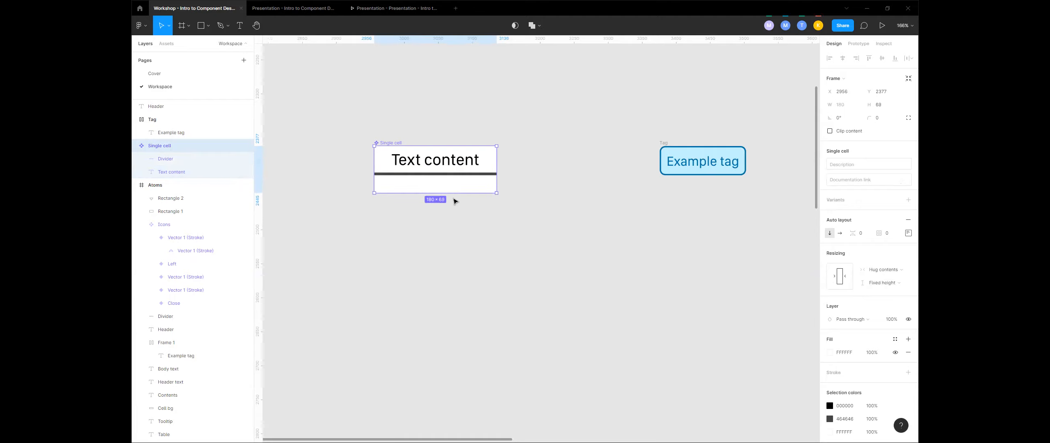
- Set the Text content layer's vertical resizing to Fill container
click(195, 170)
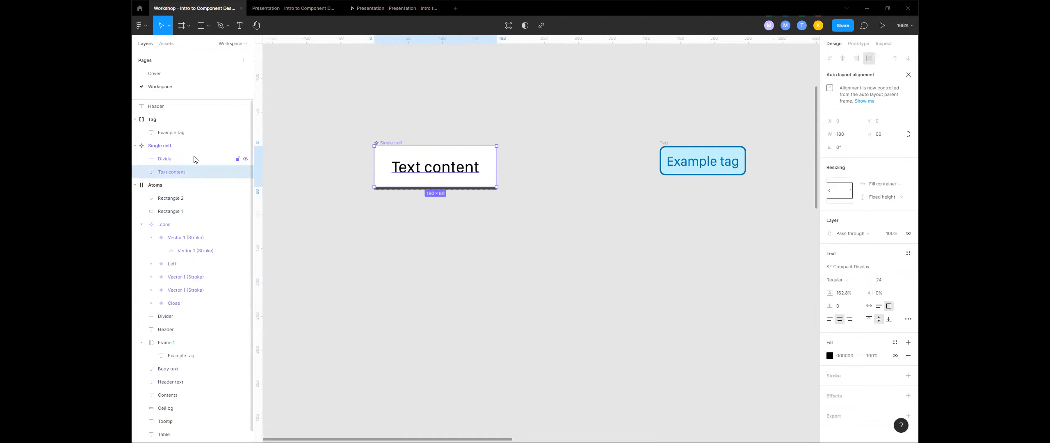
click(884, 197)
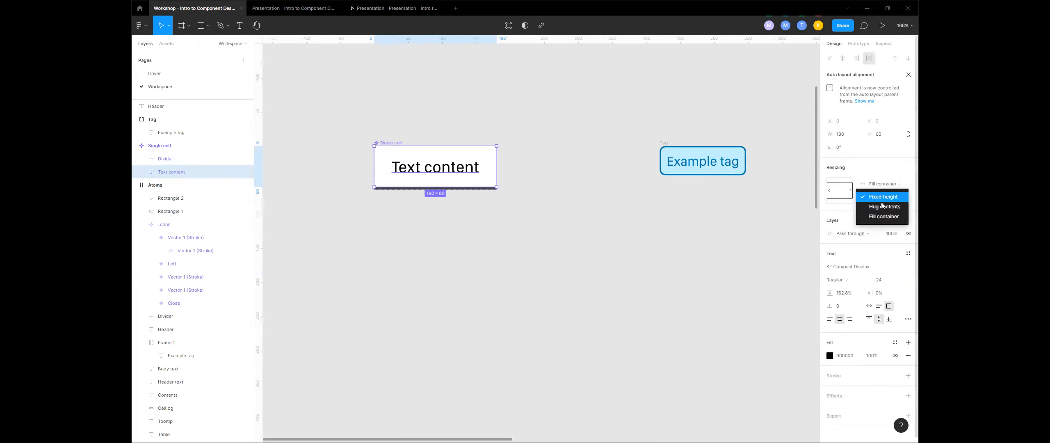
click(883, 217)
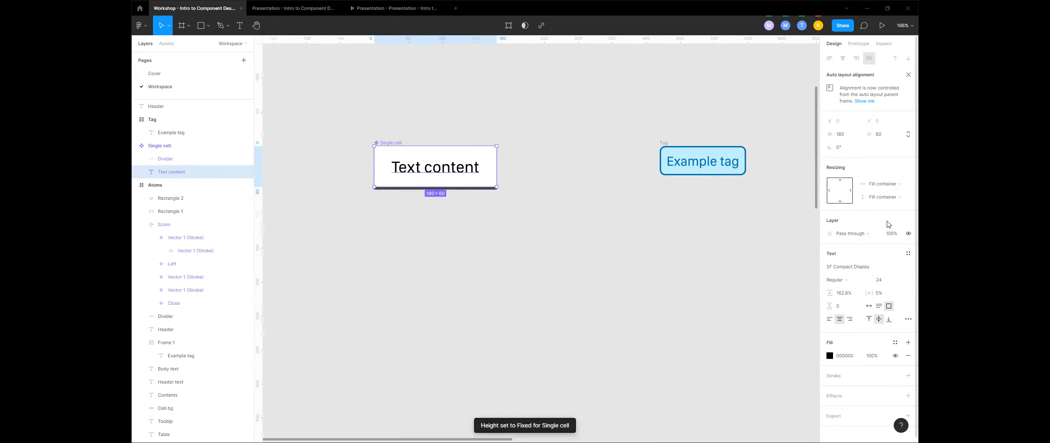
- Test the auto layout by enlarging the Single cell component from its corner, undo the resize, and check the Text content layer's resizing settings
click(189, 147)
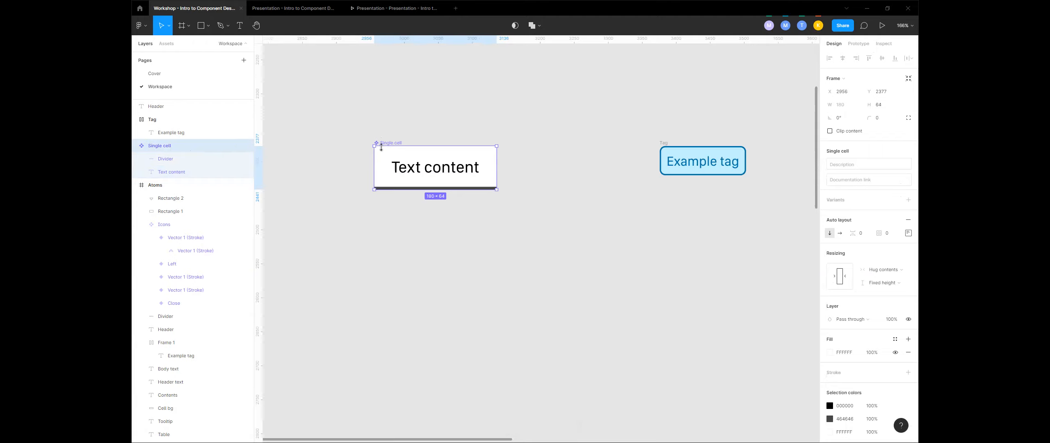
click(171, 171)
click(160, 146)
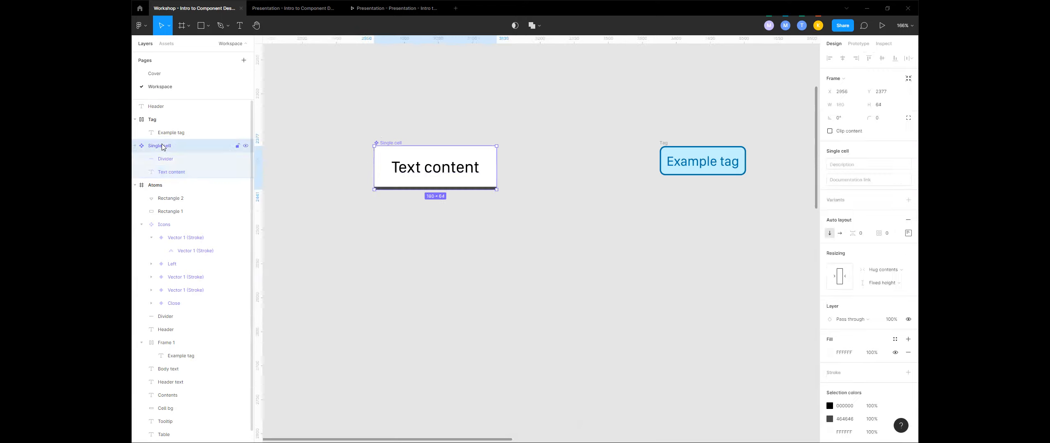
drag(497, 189, 582, 242)
key(ctrl+z)
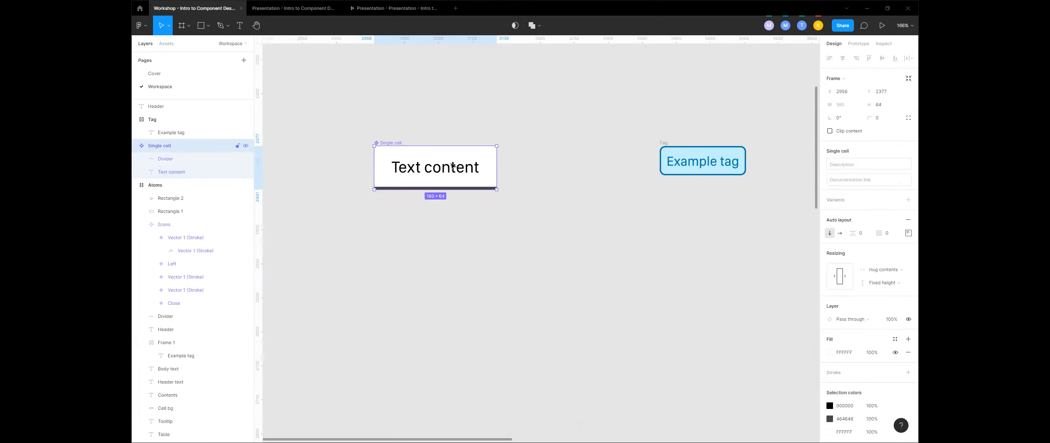
click(452, 178)
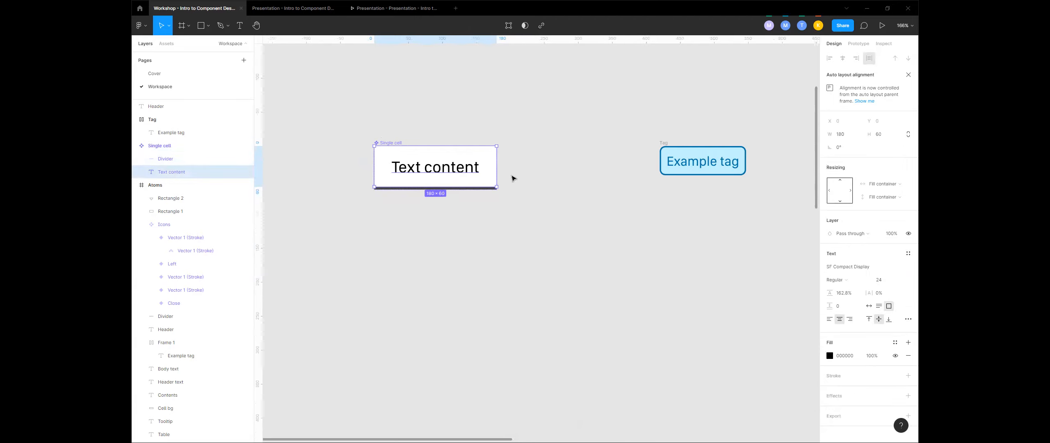
click(399, 146)
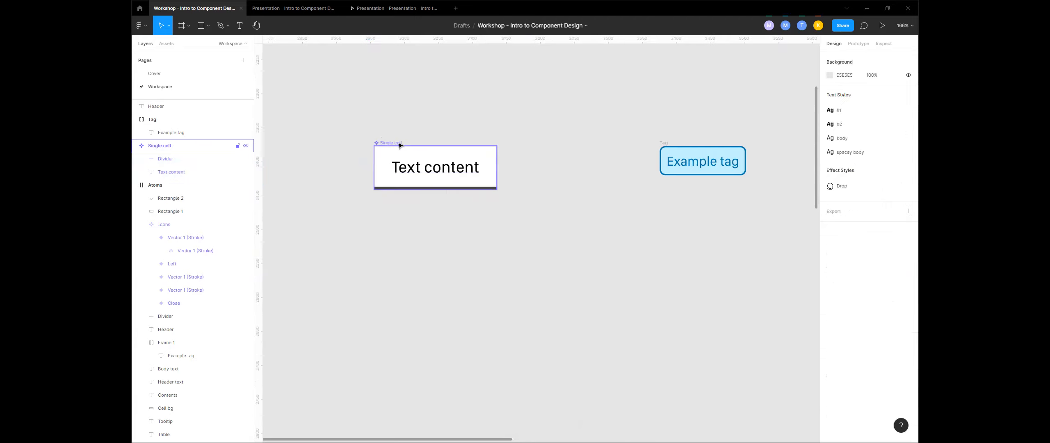
- Test enlarging the Single cell component to about 218 × 95, undo it, and try Hug contents as the Text content layer's vertical resizing
drag(499, 189, 523, 211)
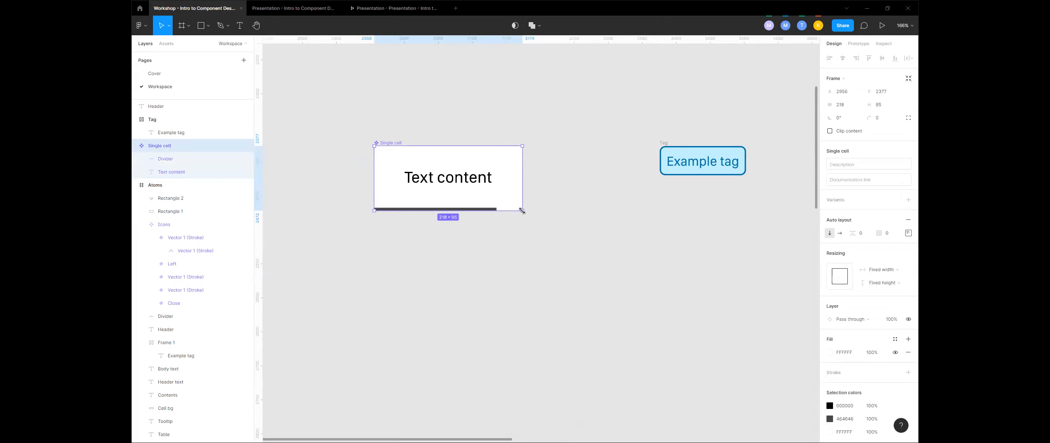
key(ctrl+z)
double_click(445, 169)
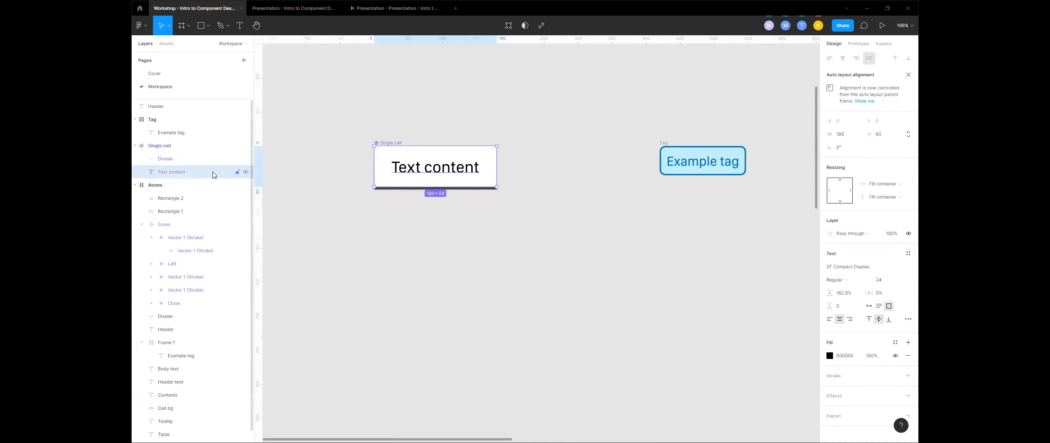
click(892, 196)
click(897, 186)
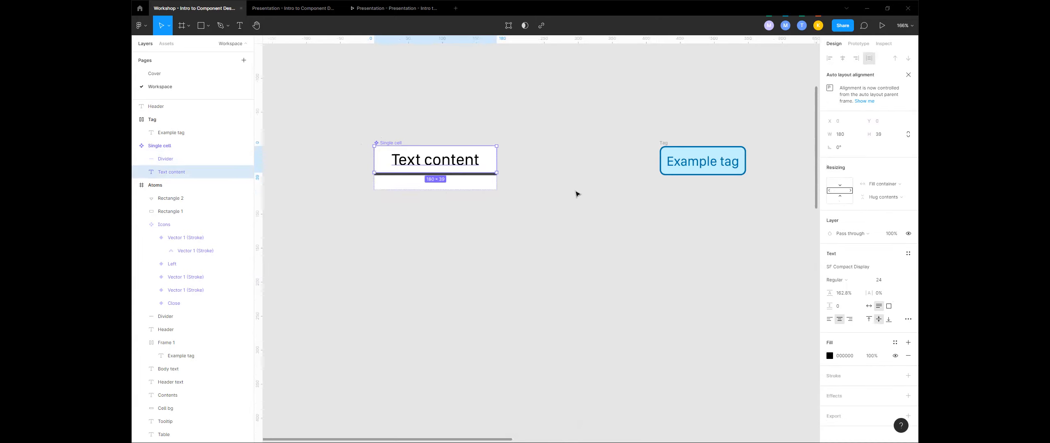
- Test the text wrapping by inserting a long string of filler characters into Text content, then undo the insertion
double_click(462, 160)
click(463, 161)
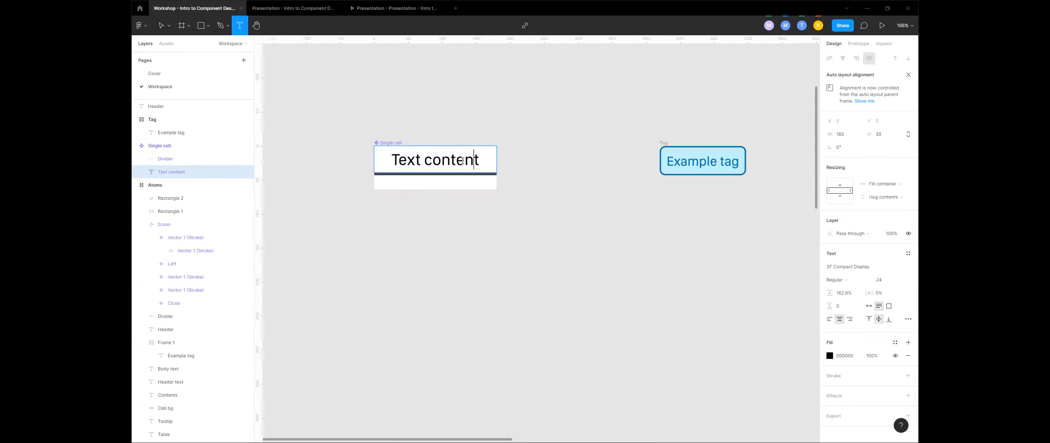
text(asdfasdfasdfasdfasdfasdfsad)
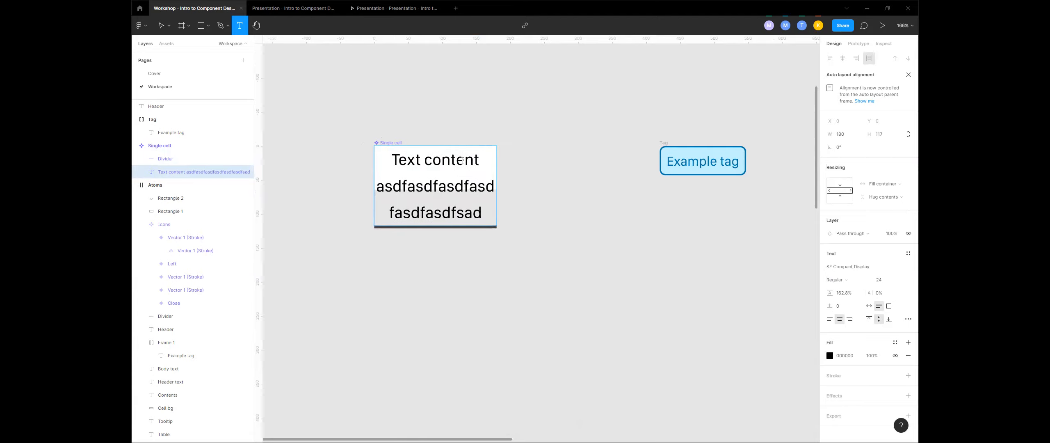
key(ctrl+z)
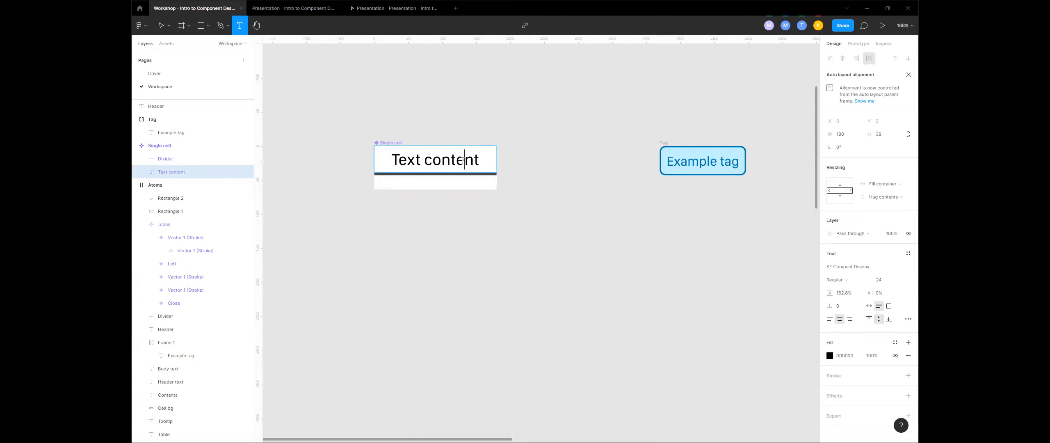
key(Escape)
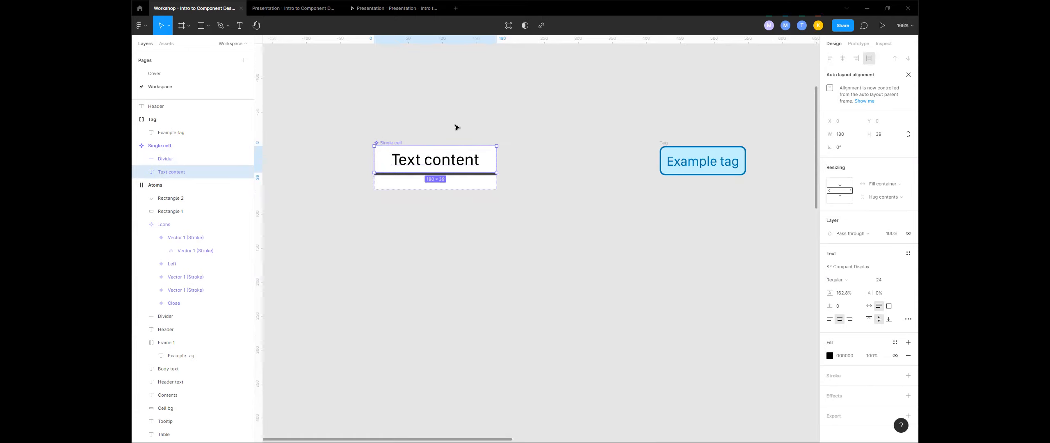
- Stretch the Single cell component to about 203 × 91 and check the Text content layer's vertical resizing options
click(382, 142)
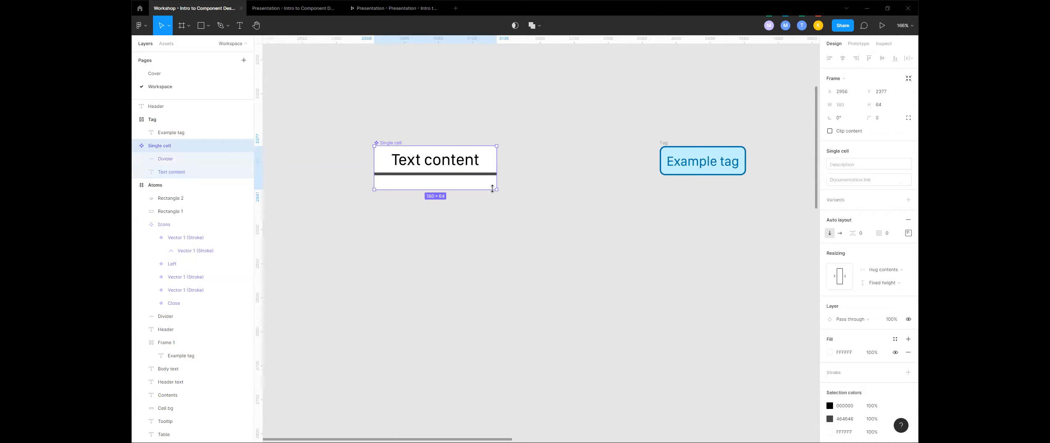
drag(492, 192, 512, 201)
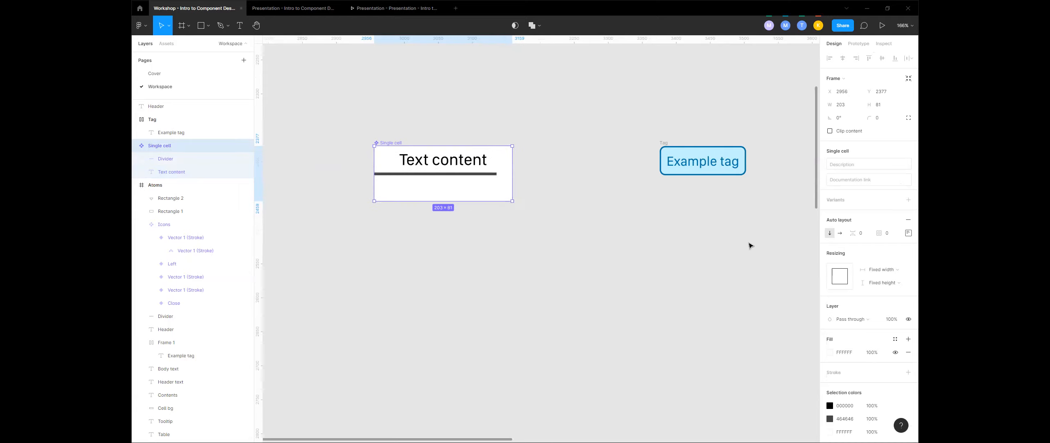
click(184, 172)
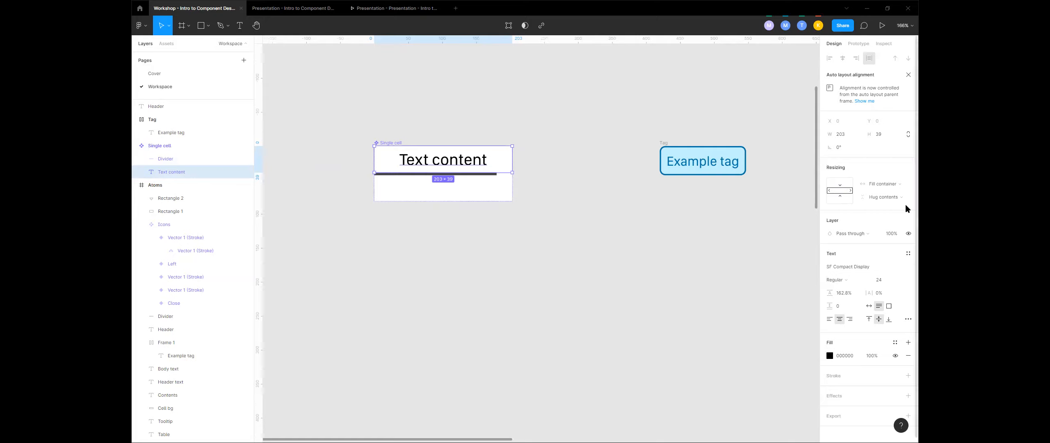
click(882, 199)
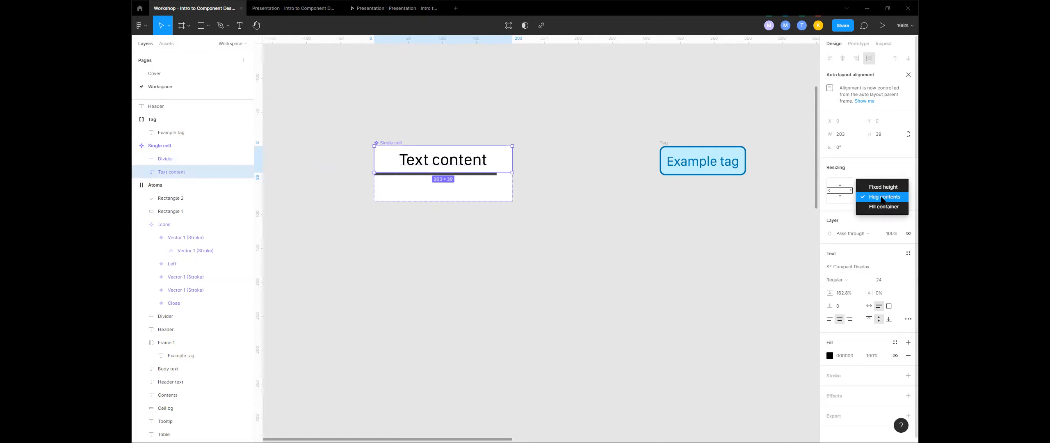
click(881, 198)
- Undo the Single cell enlargement and return the Text content layer's vertical resizing to Fill container
key(ctrl+z)
key(ctrl+z)
key(ctrl+z)
key(ctrl+z)
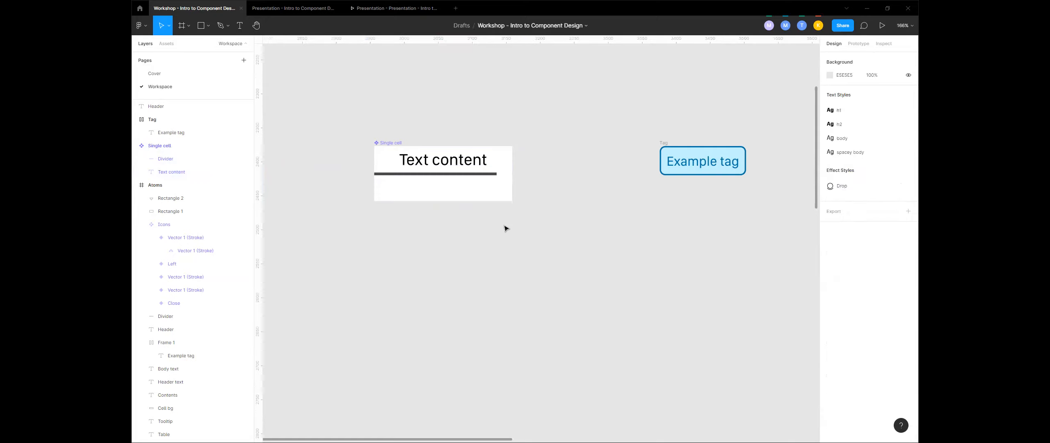
click(377, 160)
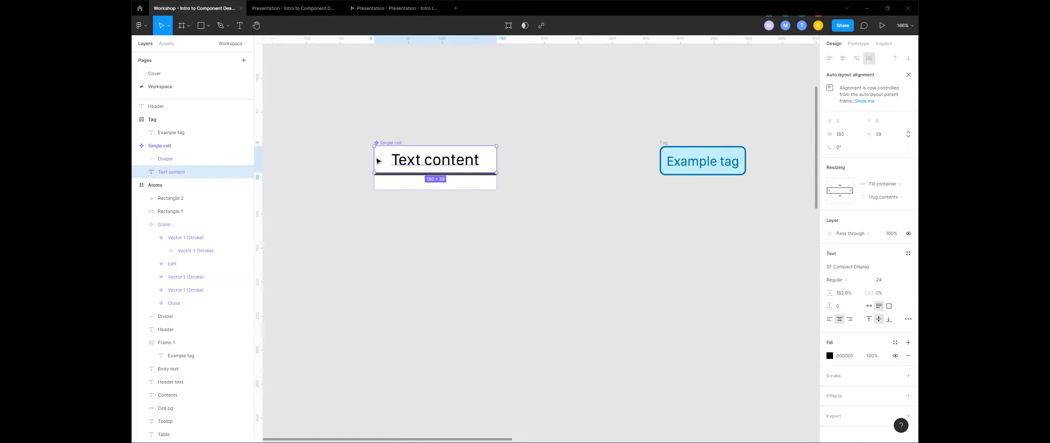
drag(414, 174, 415, 187)
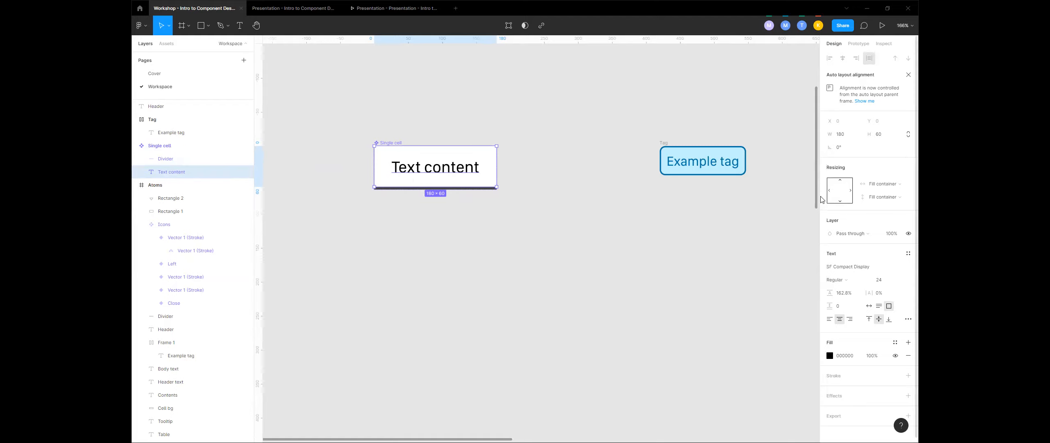
- Set the Divider layer's horizontal resizing to Fill container and keep its vertical resizing at Fixed height
click(188, 164)
click(891, 188)
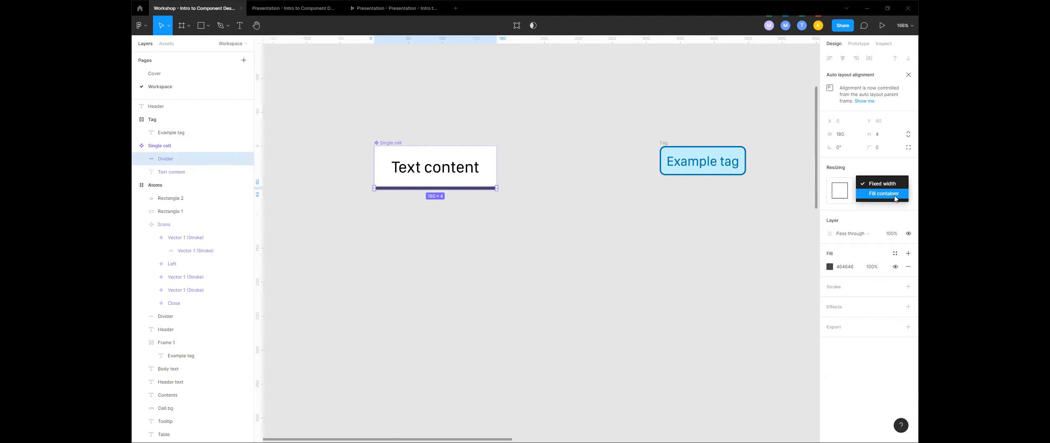
click(895, 196)
click(894, 197)
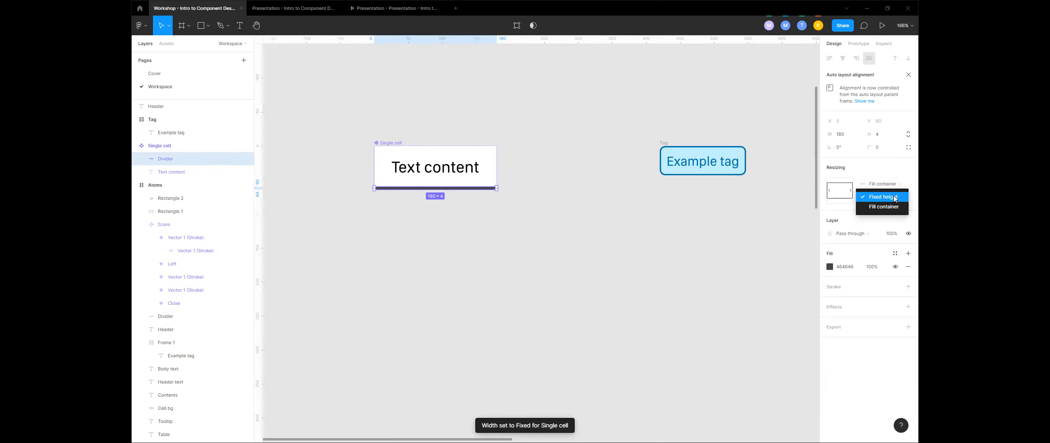
click(895, 197)
- Test the divider's resizing by enlarging the Single cell component from its corner, and undo the resize
click(409, 146)
drag(496, 190, 518, 208)
key(ctrl+z)
click(619, 211)
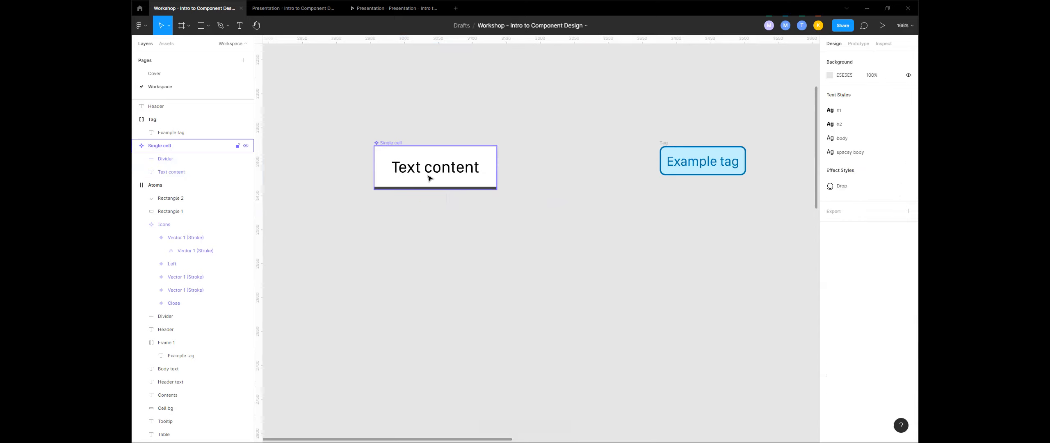
- Add a second variant to the Single cell component and review the variant properties of the Default cell and the whole set
click(404, 162)
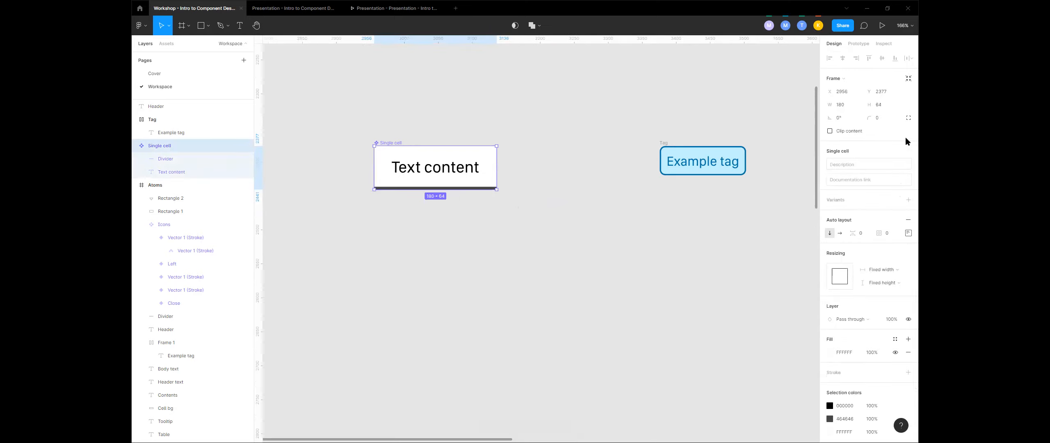
click(908, 199)
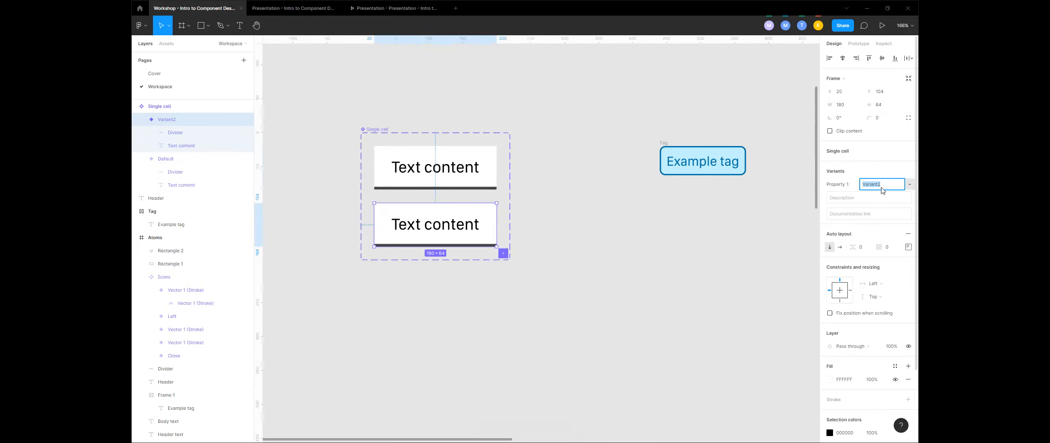
click(451, 160)
click(874, 184)
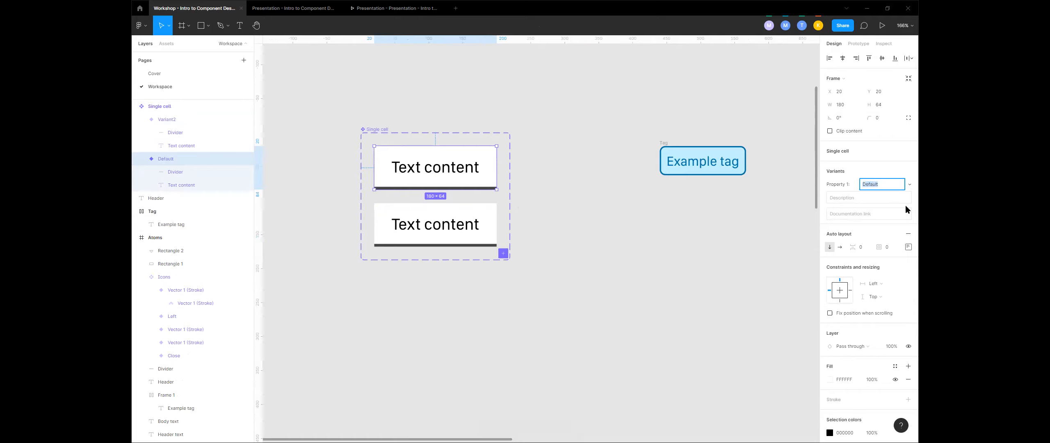
click(160, 106)
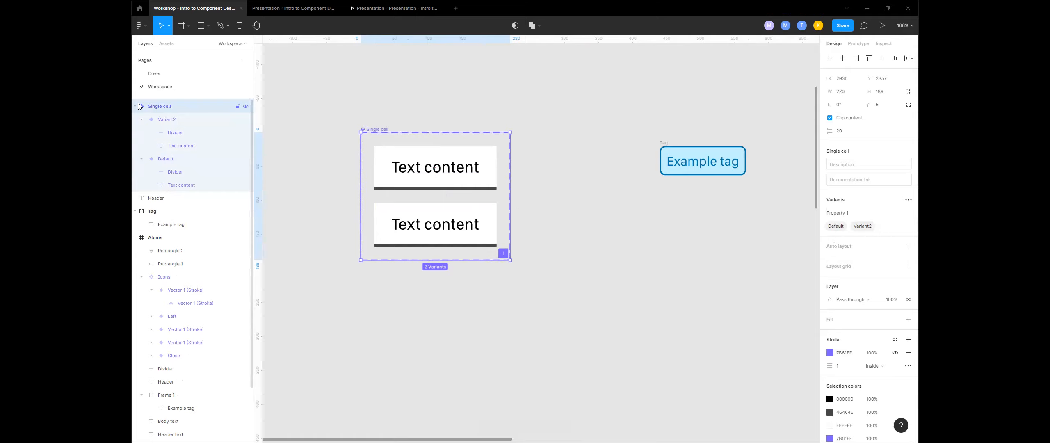
- Set the second variant's Property 1 value to "Tag contents"
click(166, 119)
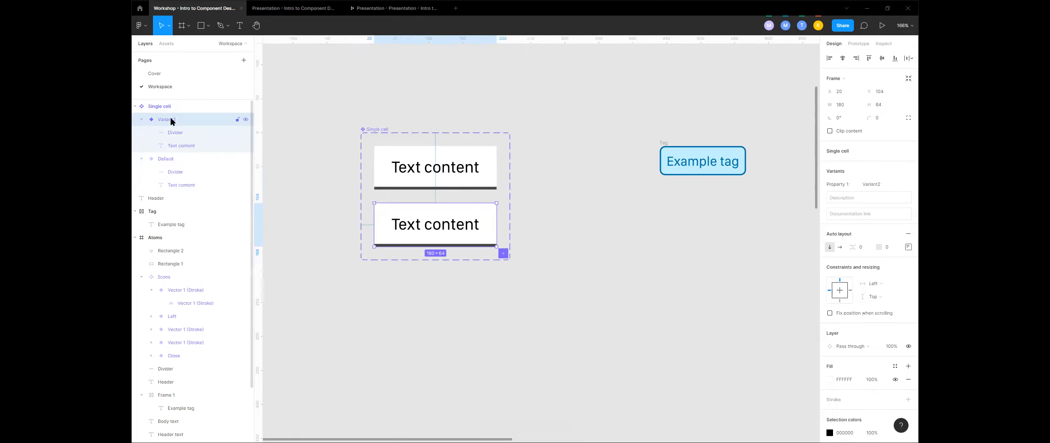
click(885, 188)
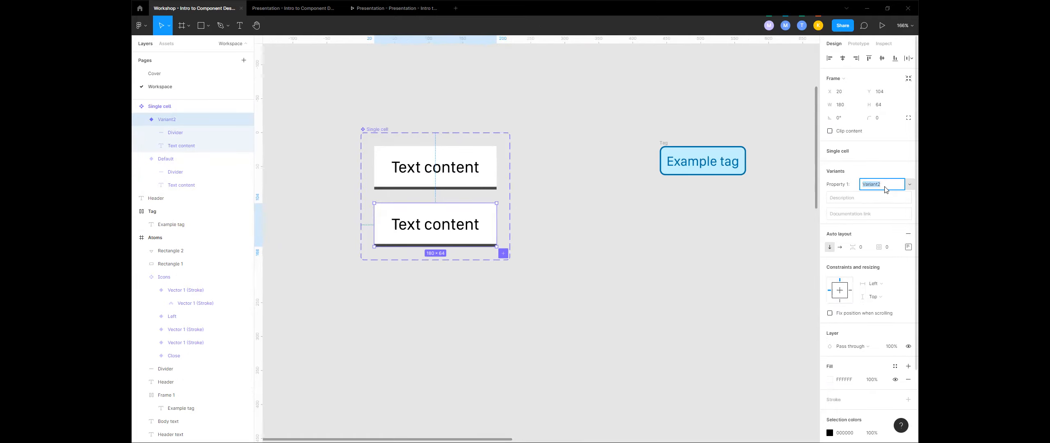
text(Tag contents)
key(Return)
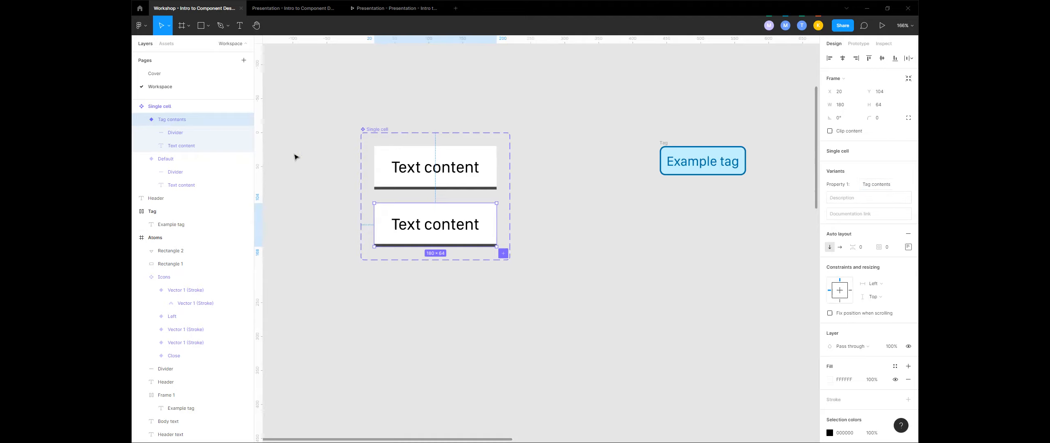
- Set the Default variant's Property 1 value to "Text contents"
click(213, 161)
click(878, 187)
text(T)
key(Return)
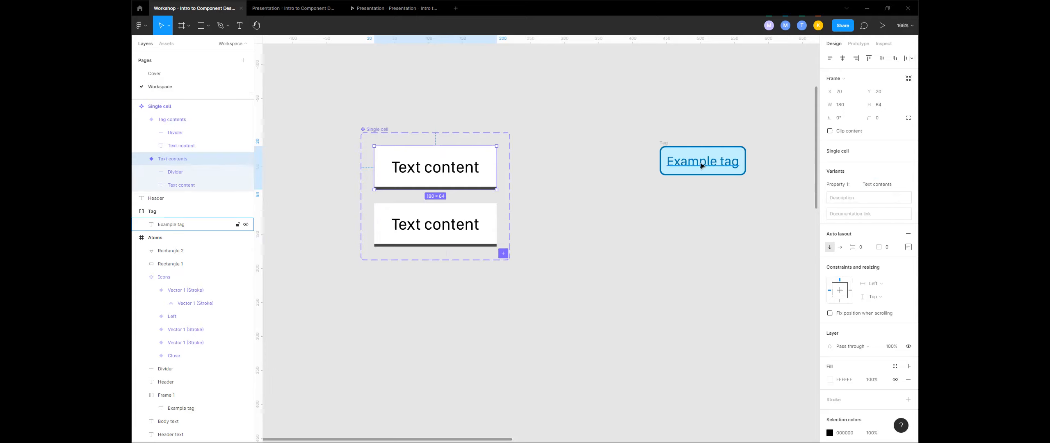
- Move the Tag frame into the Tag contents variant and hide that variant's Text content layer
click(664, 144)
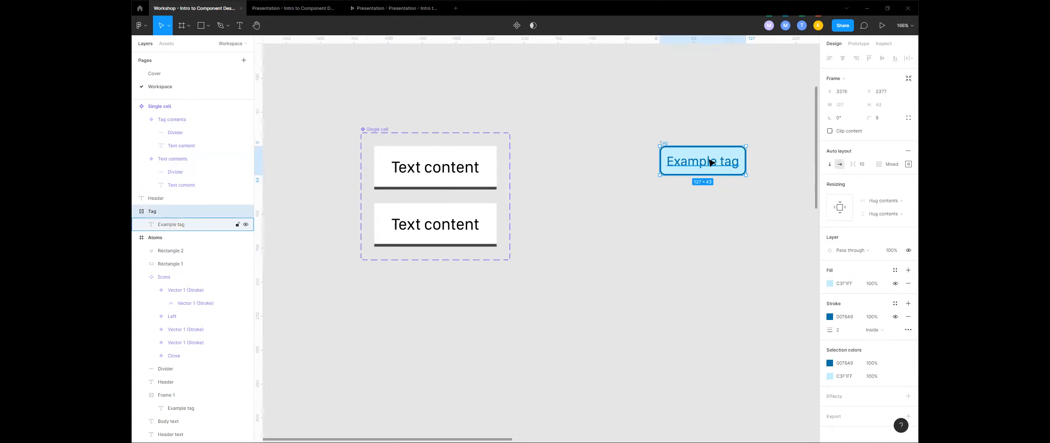
drag(723, 154, 442, 224)
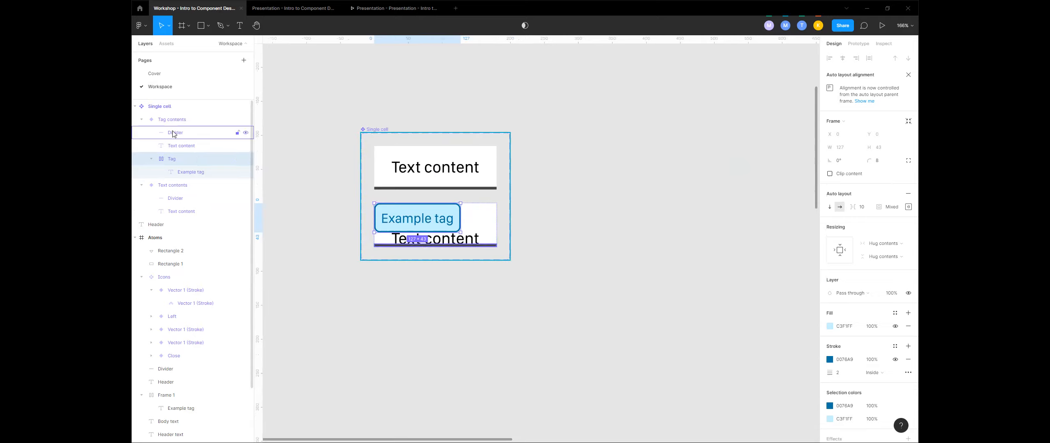
drag(455, 239, 458, 240)
key(ctrl+z)
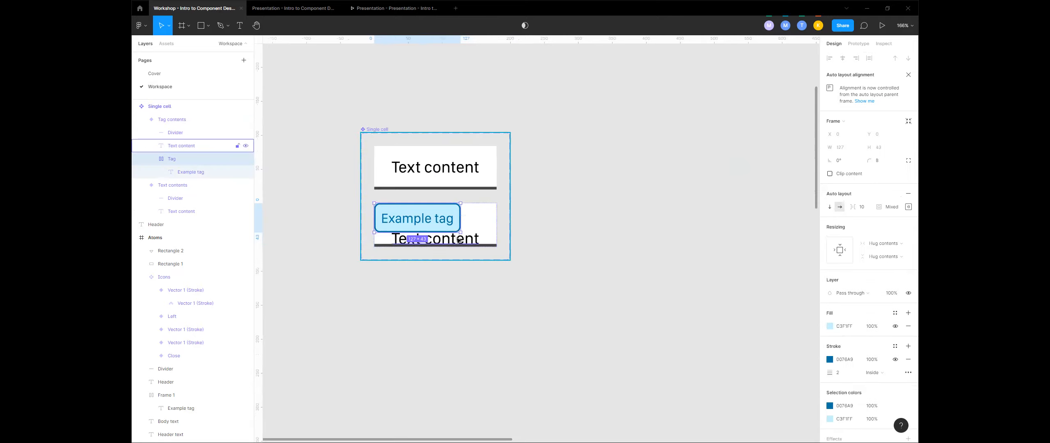
click(463, 238)
click(245, 146)
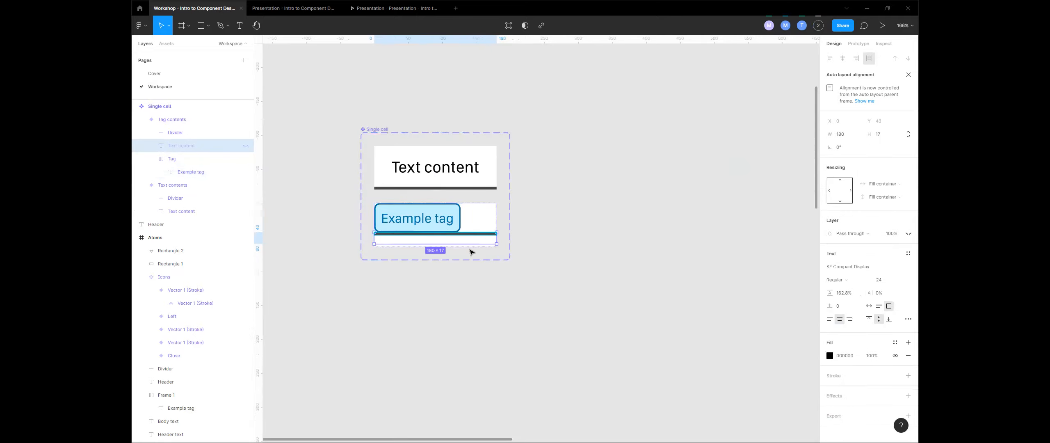
- Try reordering the Tag layer above the Divider, undo it, and check the Example tag text's resizing settings
drag(189, 158, 194, 125)
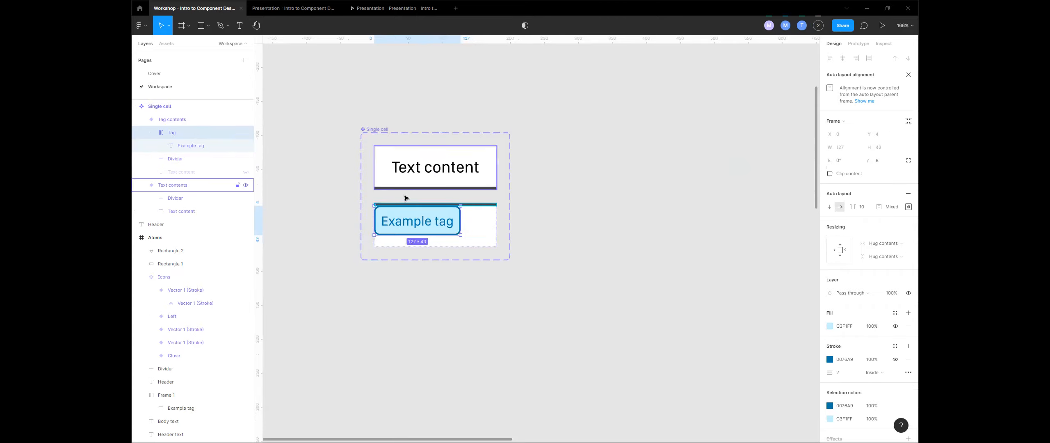
key(ctrl+z)
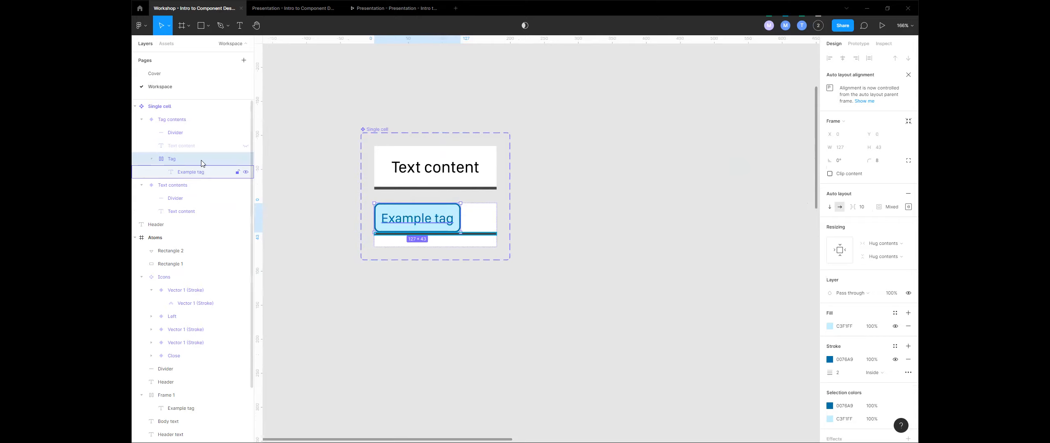
click(189, 171)
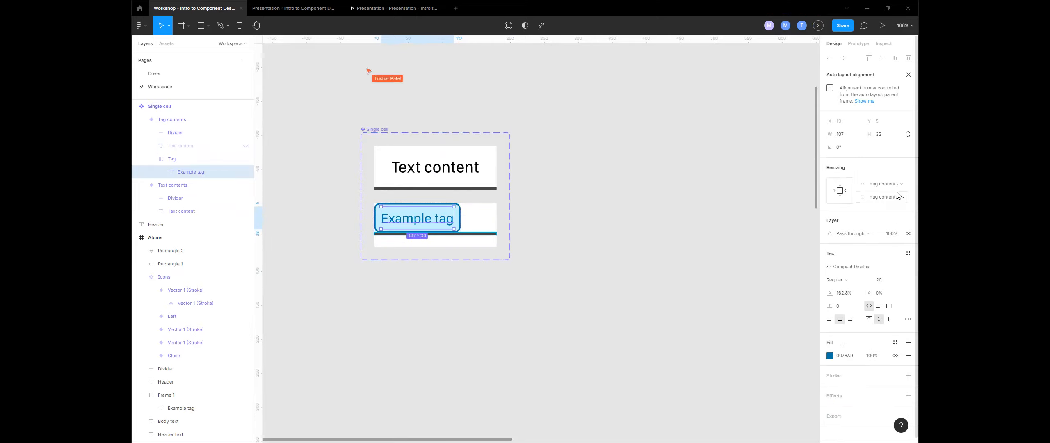
click(587, 186)
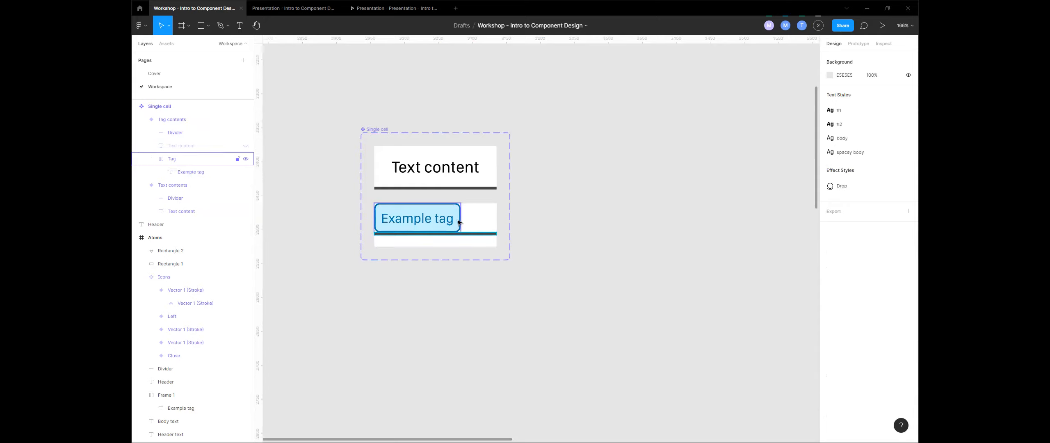
- Check the vertical resizing options of the Divider in the Tag contents variant
click(488, 237)
click(488, 234)
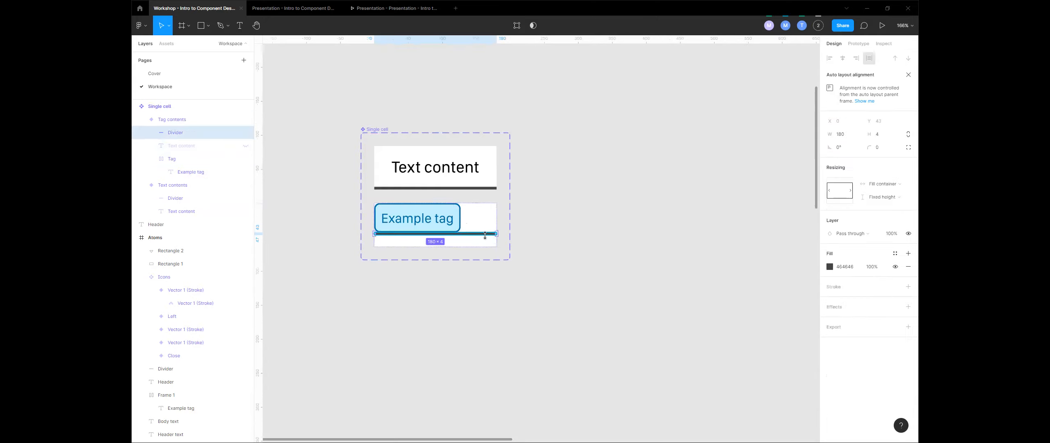
click(883, 197)
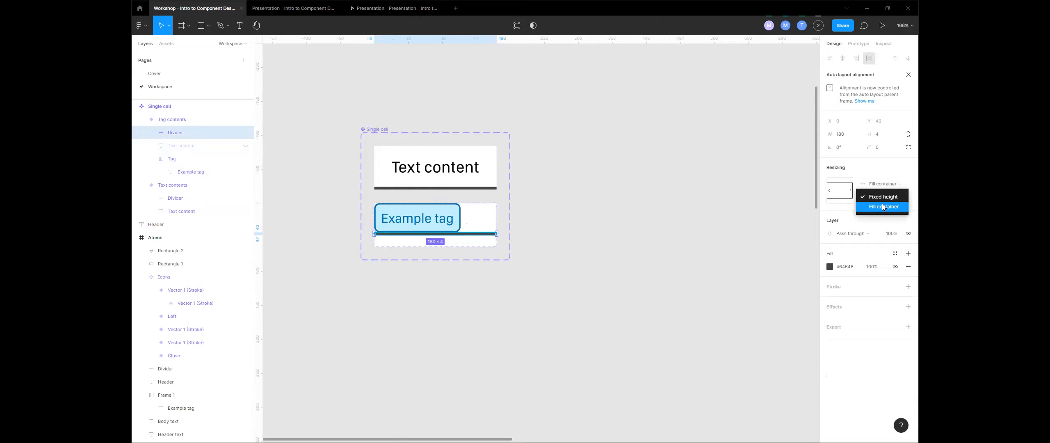
click(892, 177)
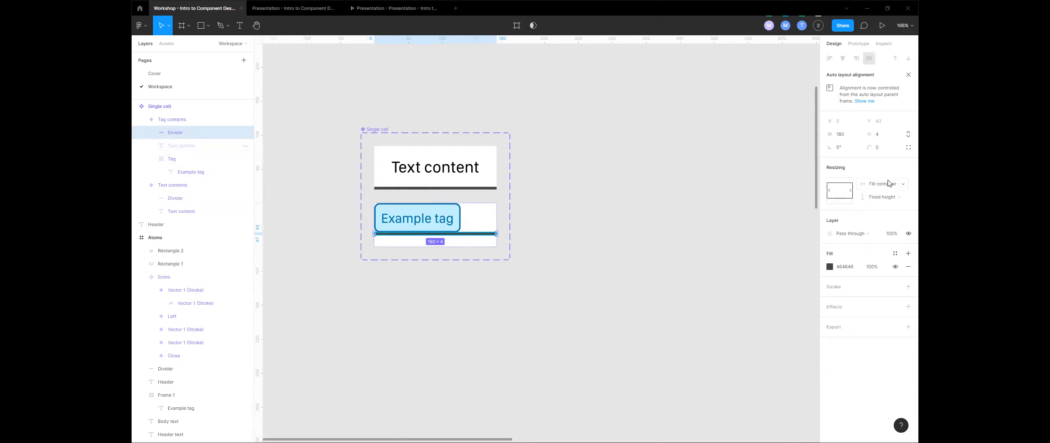
- Try resizing the Tag contents variant and showing its hidden Text content layer
click(200, 119)
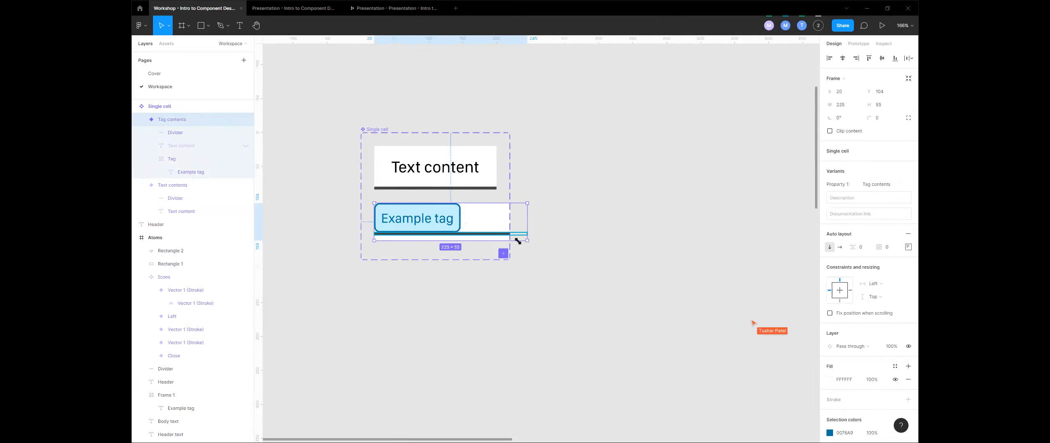
click(552, 221)
click(504, 229)
click(504, 228)
click(507, 229)
key(Tab)
key(shift+Return)
key(Tab)
key(Tab)
key(ctrl+shift+h)
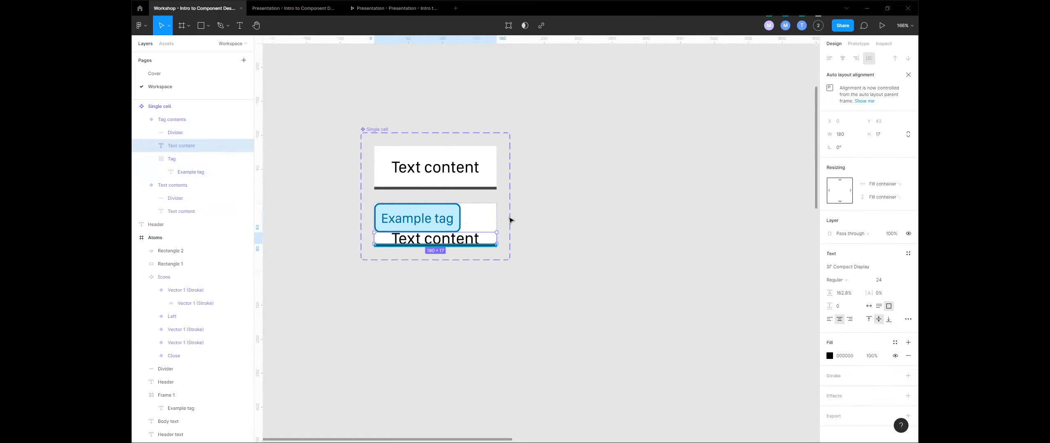
- Undo the edits back to before the Tag frame entered the Tag contents variant, and hide that variant's Text content layer
key(ctrl+z)
key(ctrl+z)
key(ctrl+z)
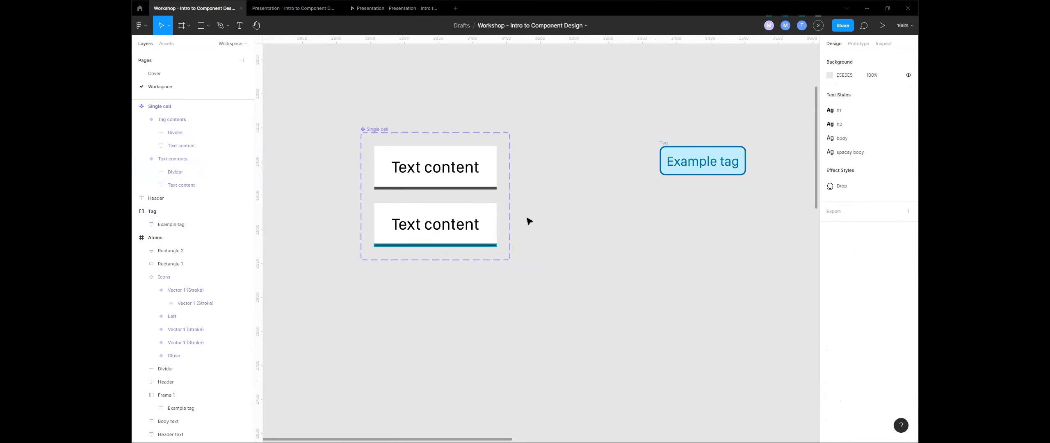
double_click(434, 228)
click(246, 146)
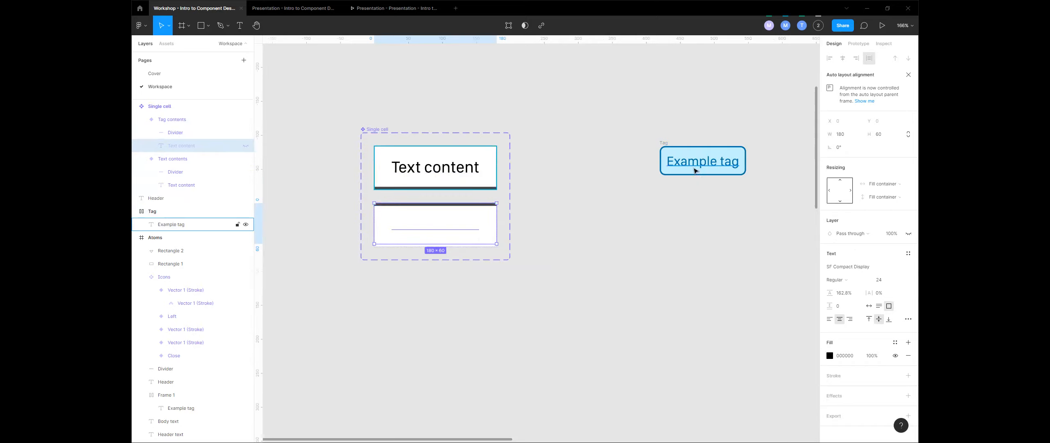
- Move the Tag frame closer to the Single cell component and set its resizing to Fixed width and Fixed height
drag(667, 148, 583, 193)
click(904, 202)
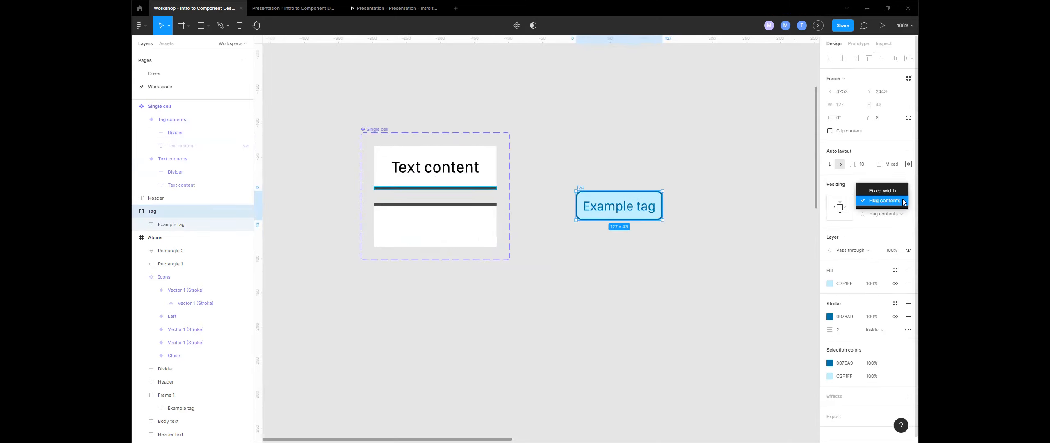
click(904, 201)
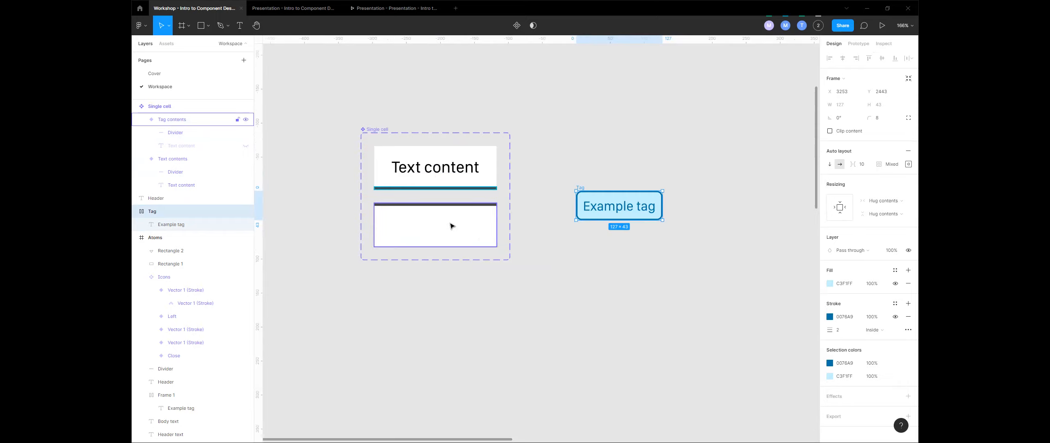
click(892, 203)
click(890, 191)
click(893, 212)
click(884, 203)
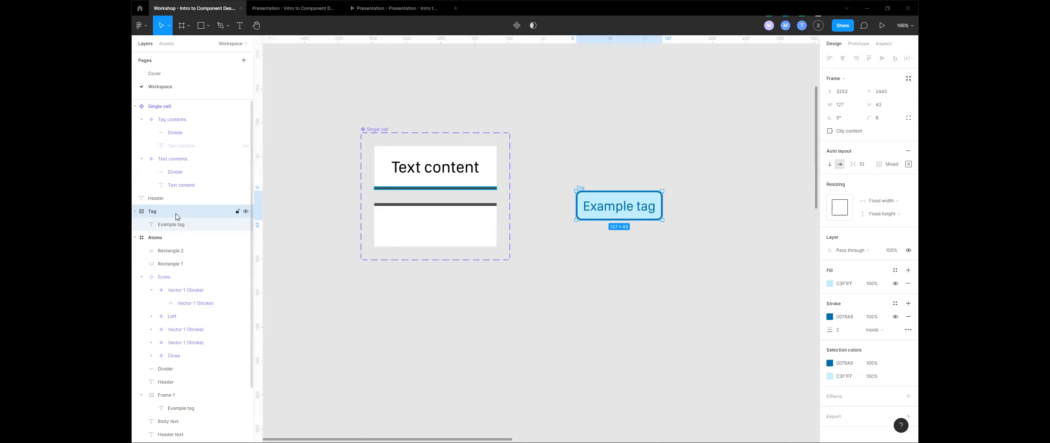
- Try wrapping the Tag in a new frame and try ungrouping it, undoing each attempt
key(ctrl+alt+g)
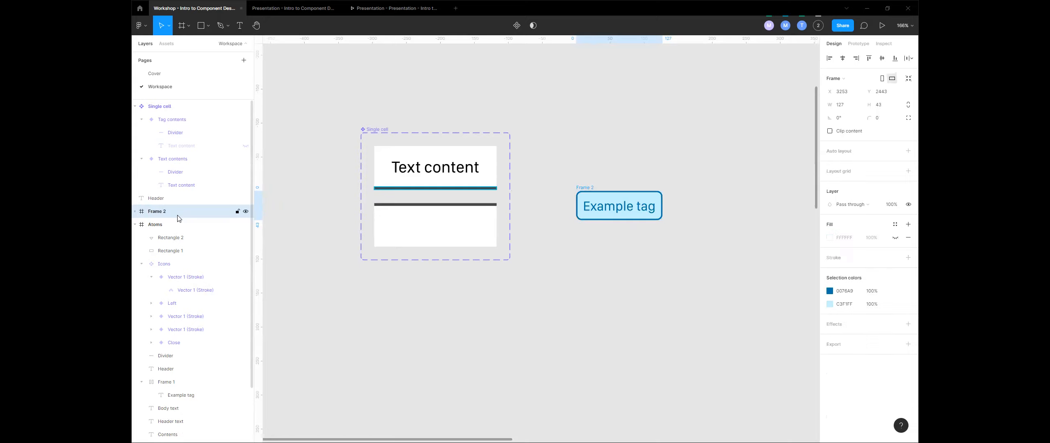
key(ctrl+z)
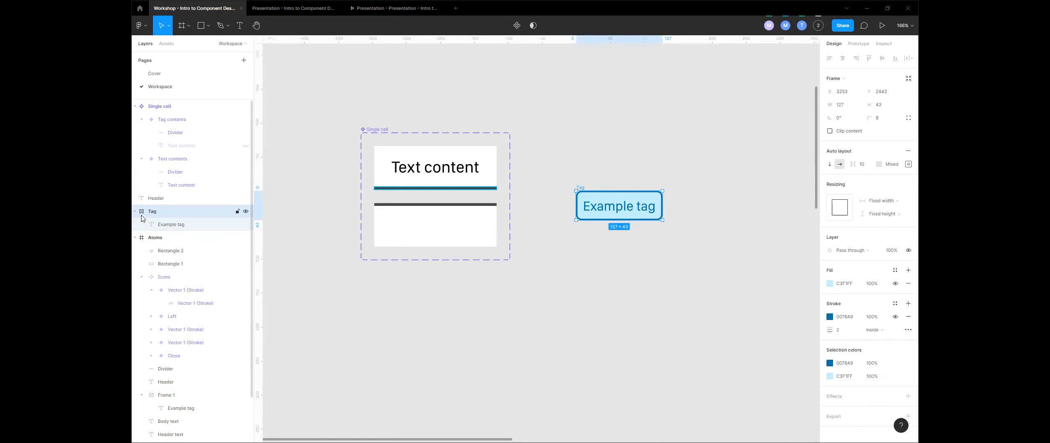
key(ctrl+shift+g)
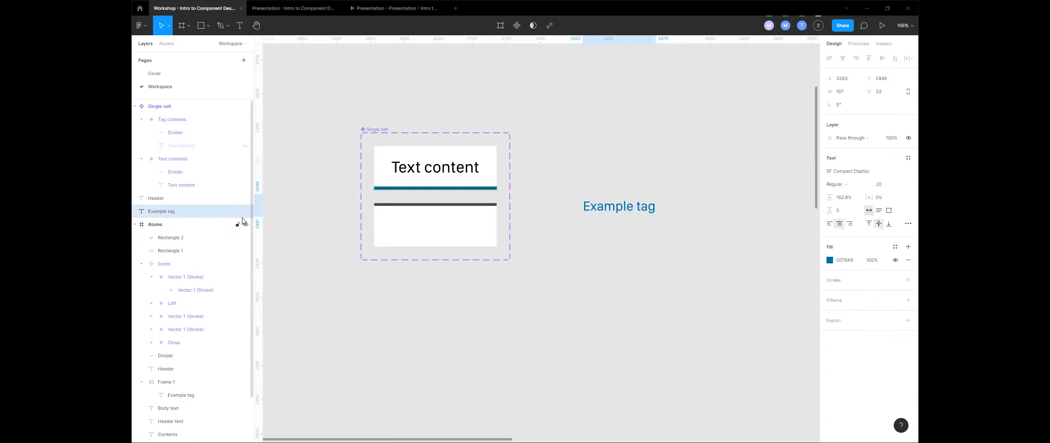
key(ctrl+z)
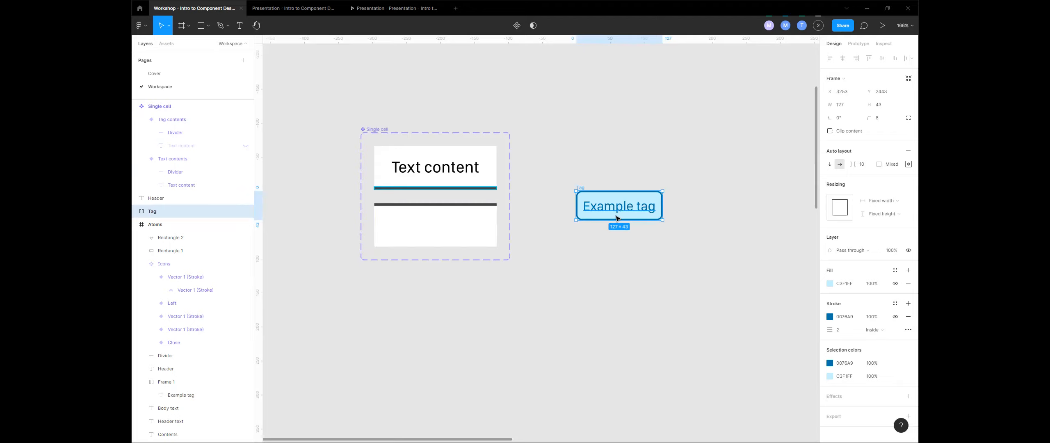
- Draw a rectangle about 114 × 38 in the empty space above the Tag
click(669, 139)
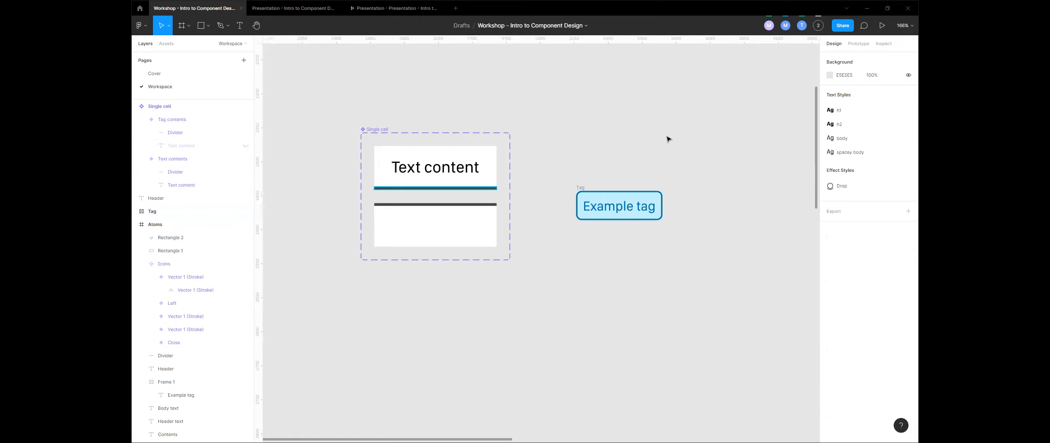
key(r)
drag(576, 124, 579, 125)
drag(601, 153, 653, 149)
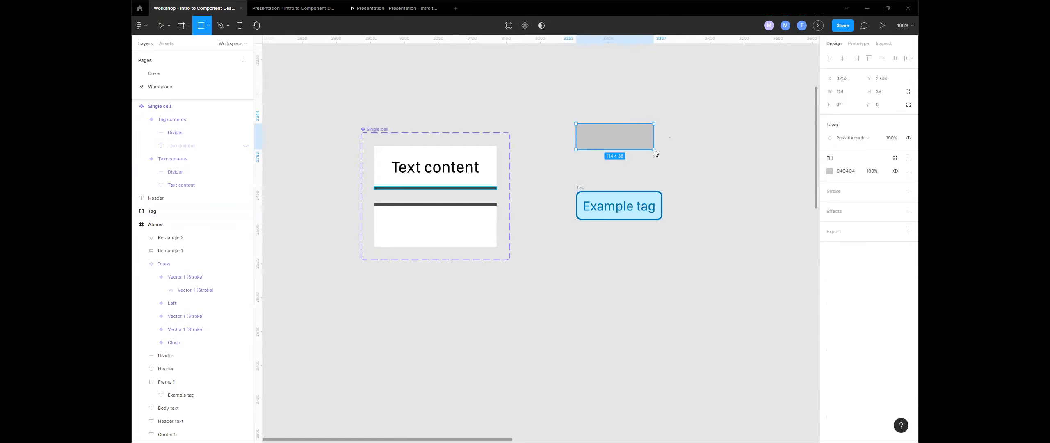
- Check the Tag contents variant's size and set the new rectangle to match, 180 wide and 64 high
click(437, 224)
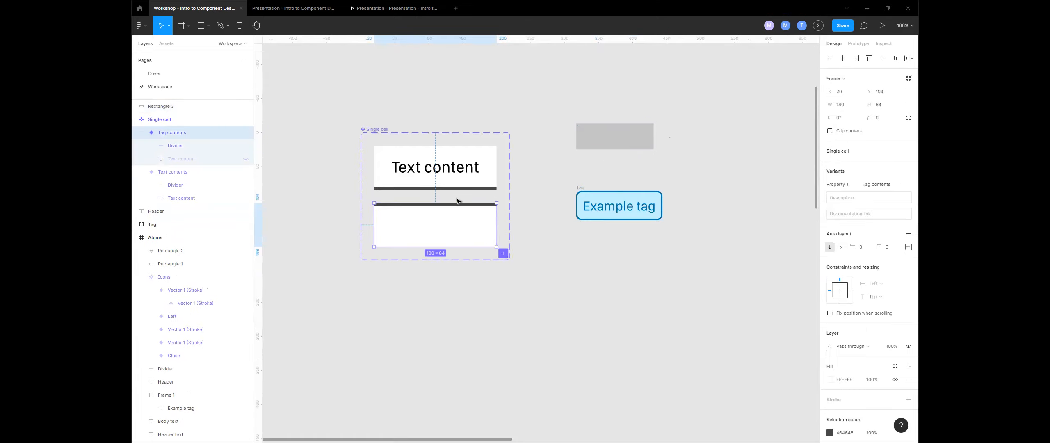
click(652, 138)
click(851, 95)
text(180)
key(Tab)
text(64)
key(Tab)
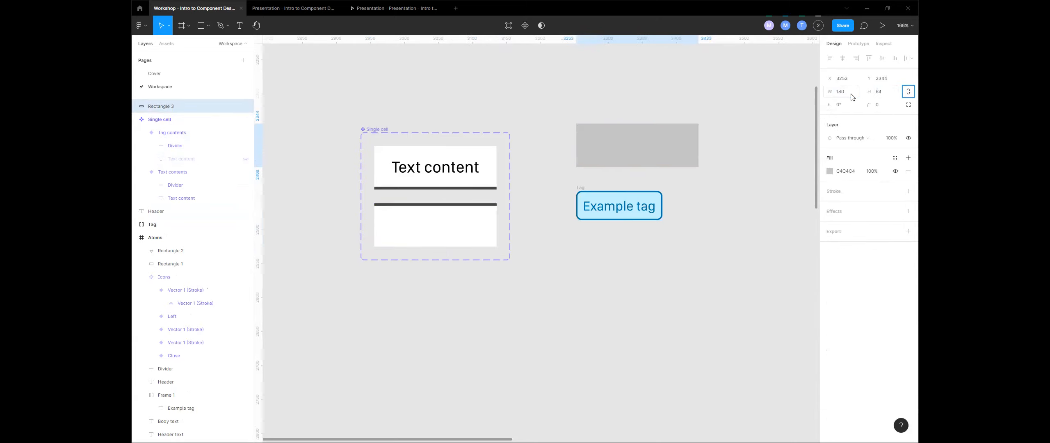
- Wrap the 180 × 64 rectangle in a frame and rename the frame "Tag frame"
click(709, 216)
click(654, 153)
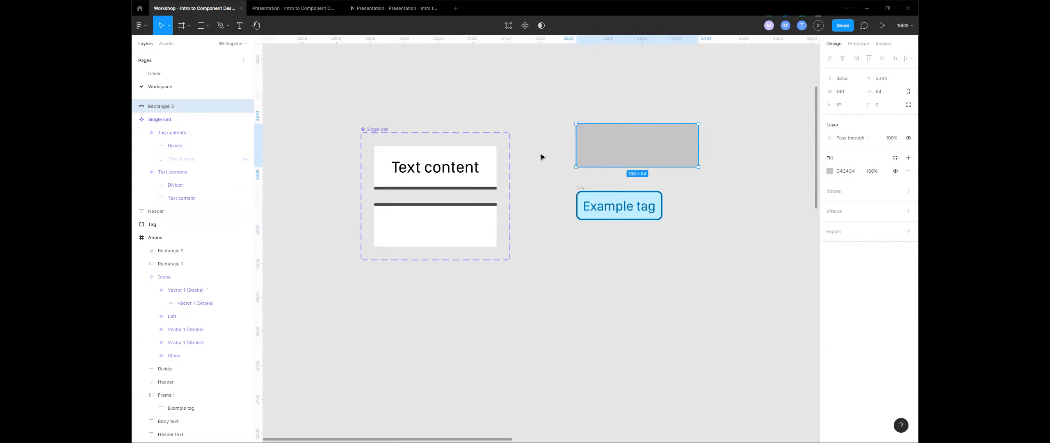
key(ctrl+alt+g)
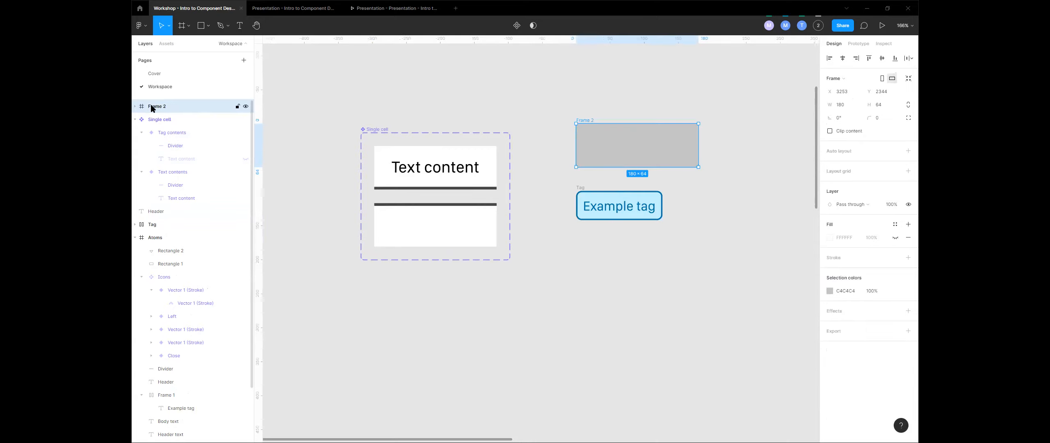
key(ctrl+r)
text(Tag fram,e)
key(BackSpace)
key(BackSpace)
text(e)
key(Return)
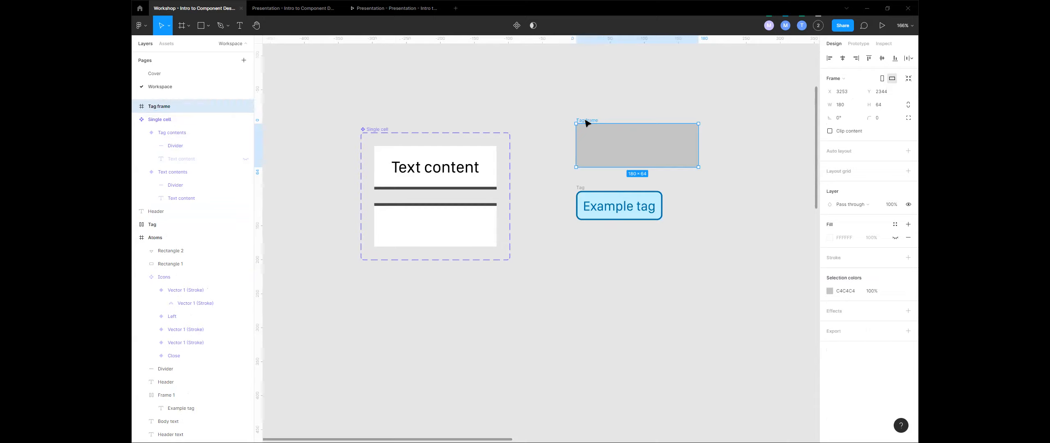
key(Return)
click(705, 98)
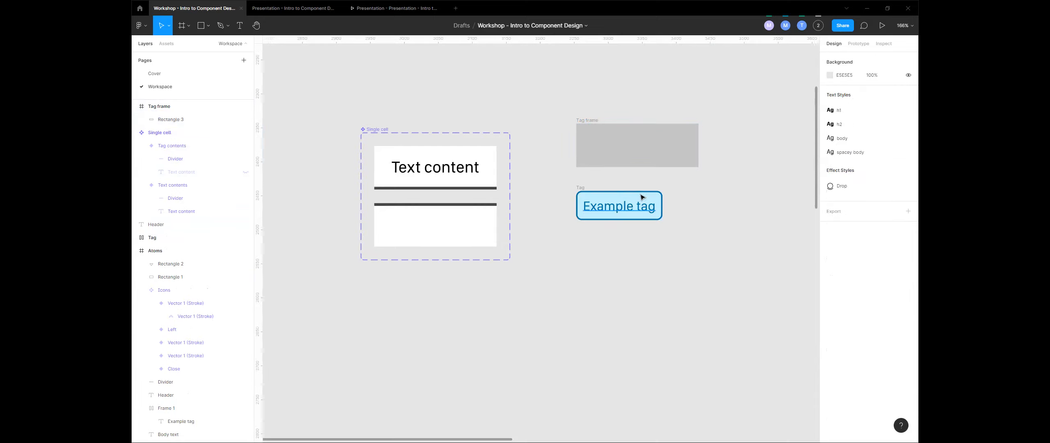
- Ungroup the Tag to leave only its Example tag text, and create a 127 × 43 rectangle near it
click(590, 194)
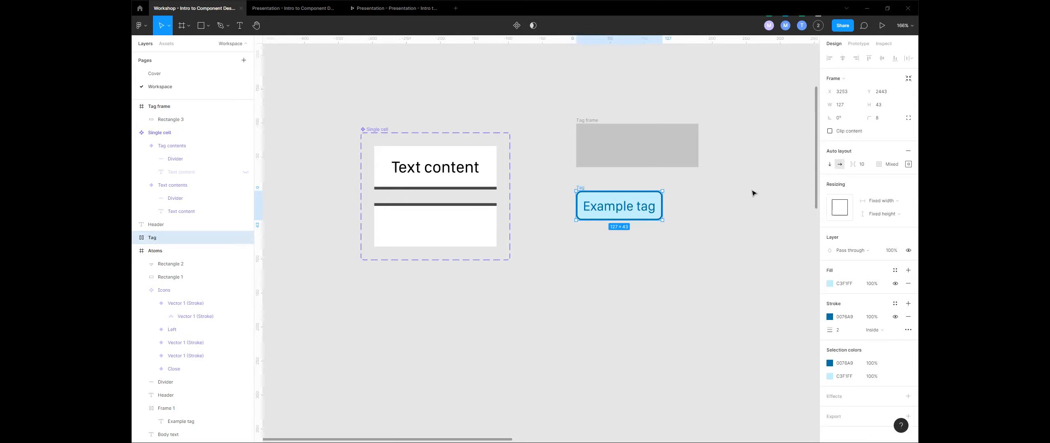
click(656, 212)
key(r)
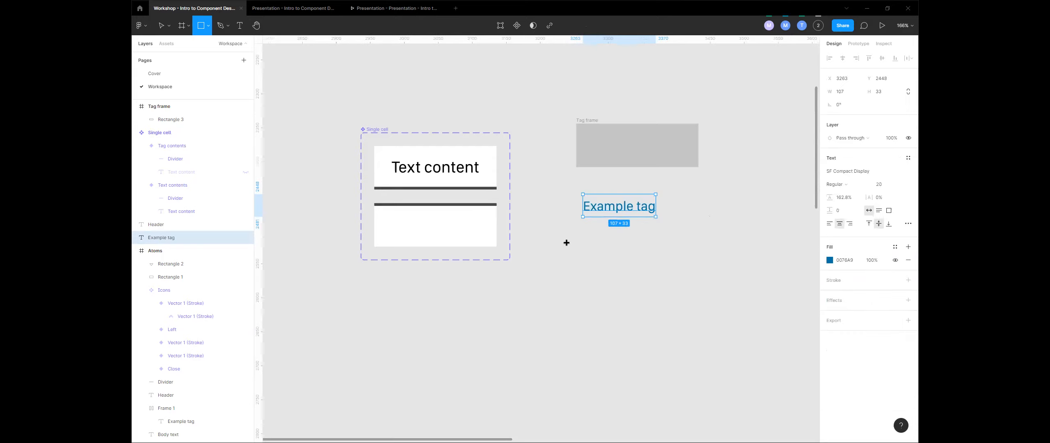
click(562, 243)
click(836, 91)
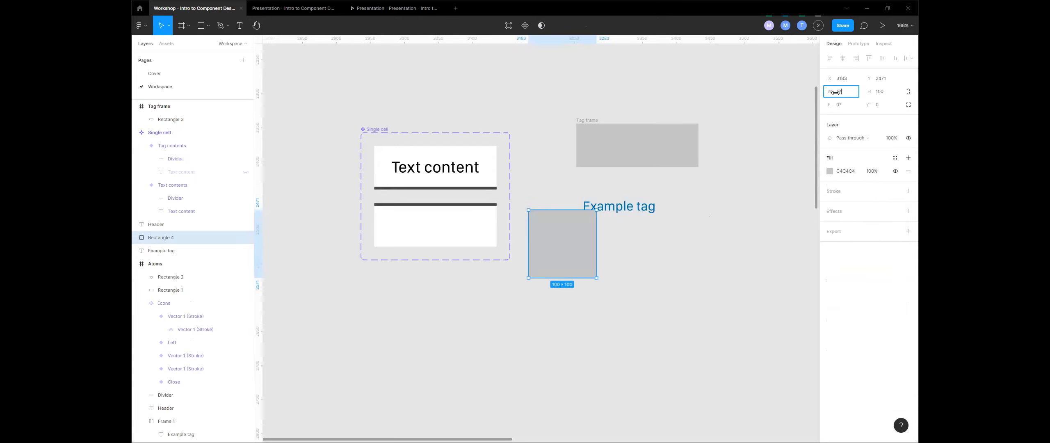
text(127)
key(Tab)
text(43)
key(Return)
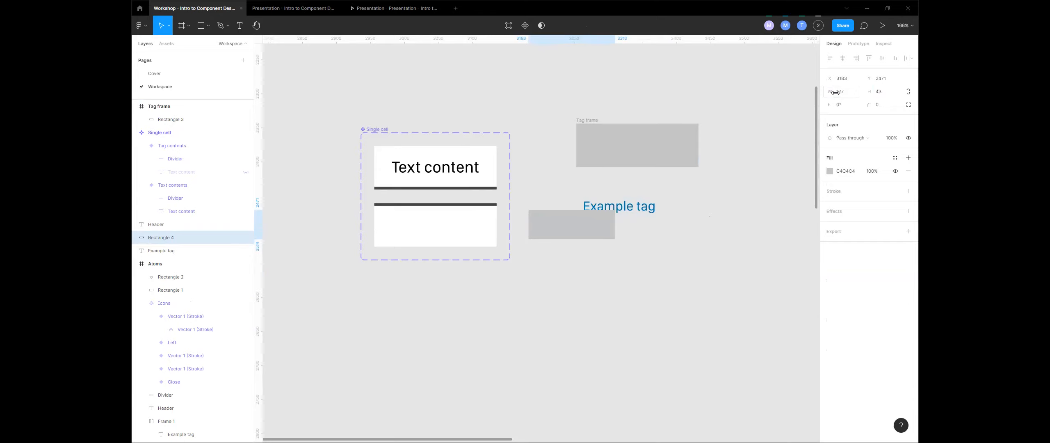
- Move the 127 × 43 rectangle below the Example tag text and swap its fill for a stroke in the text's colour, 0076A9
drag(597, 233, 647, 248)
key(shift+x)
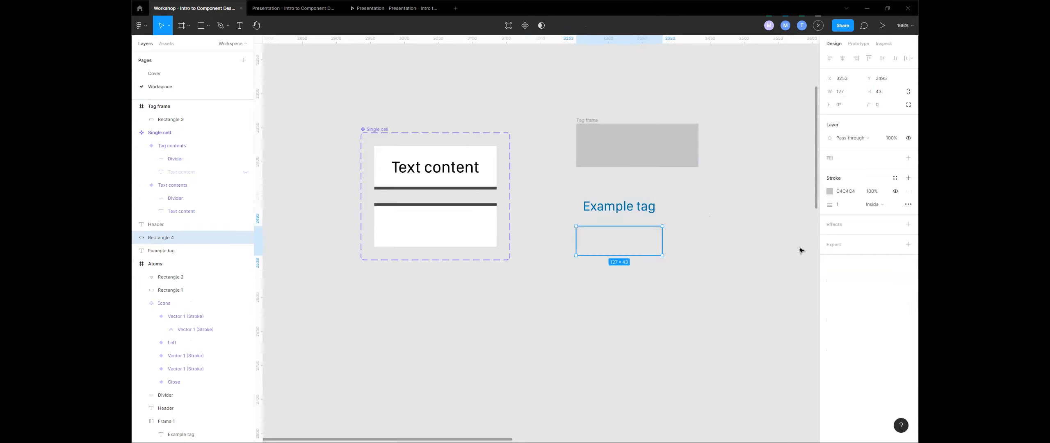
click(653, 209)
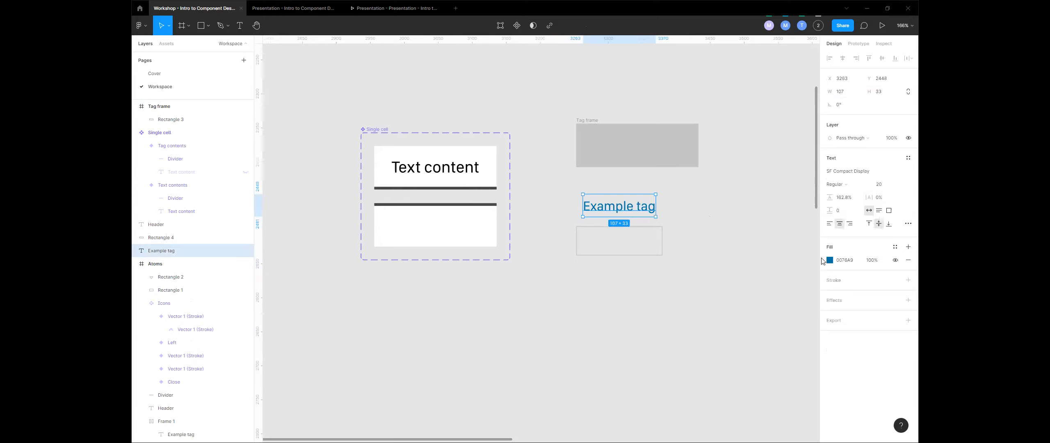
click(611, 227)
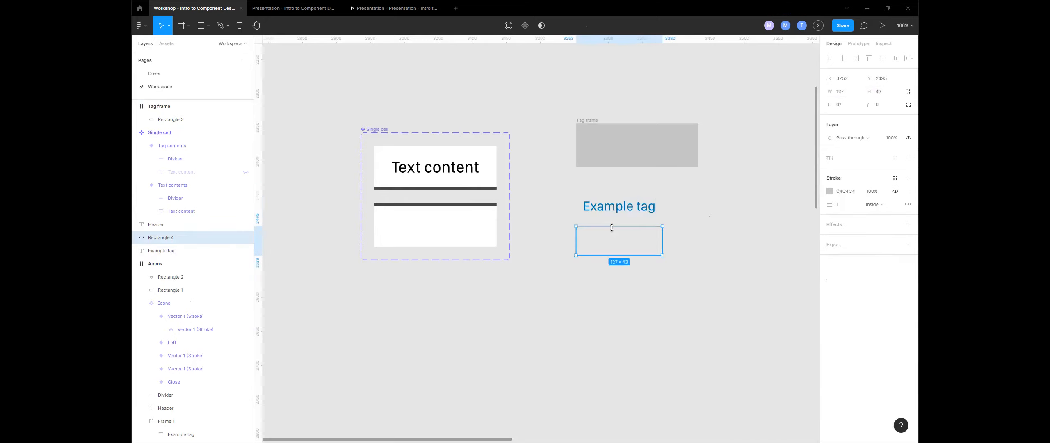
click(844, 193)
text(0076A9)
key(Return)
- Set the outlined rectangle's stroke thickness to 2 and move the Example tag text inside it
click(846, 208)
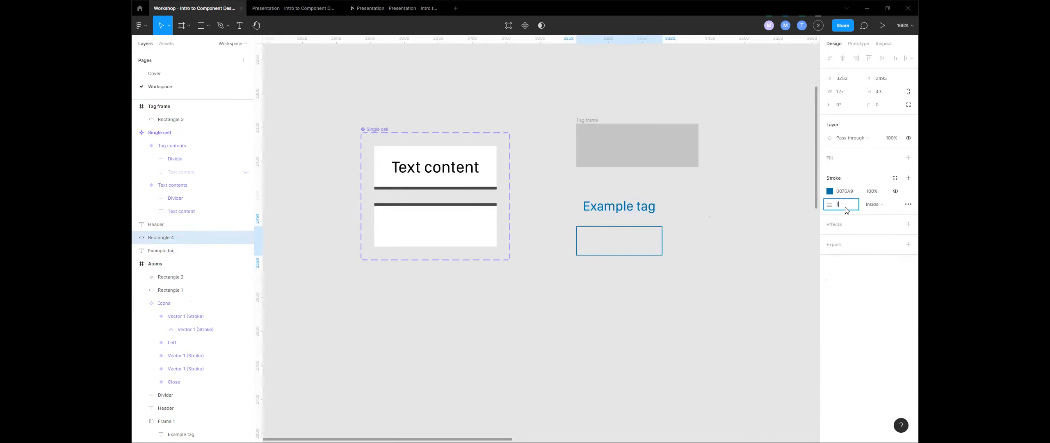
text(5)
key(Return)
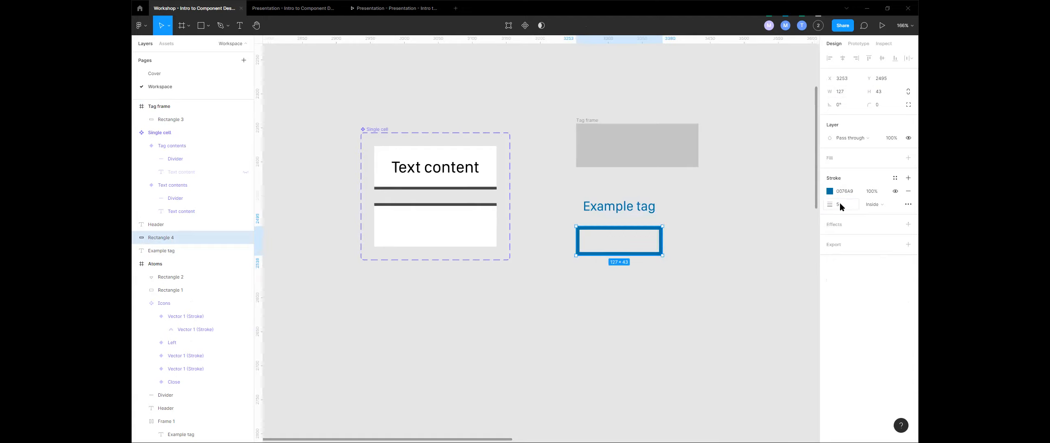
text(3)
key(Return)
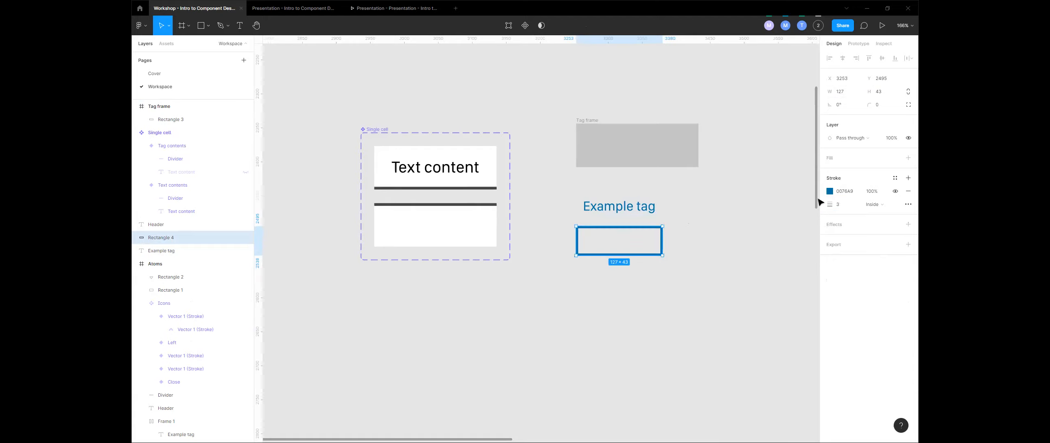
text(2)
key(Return)
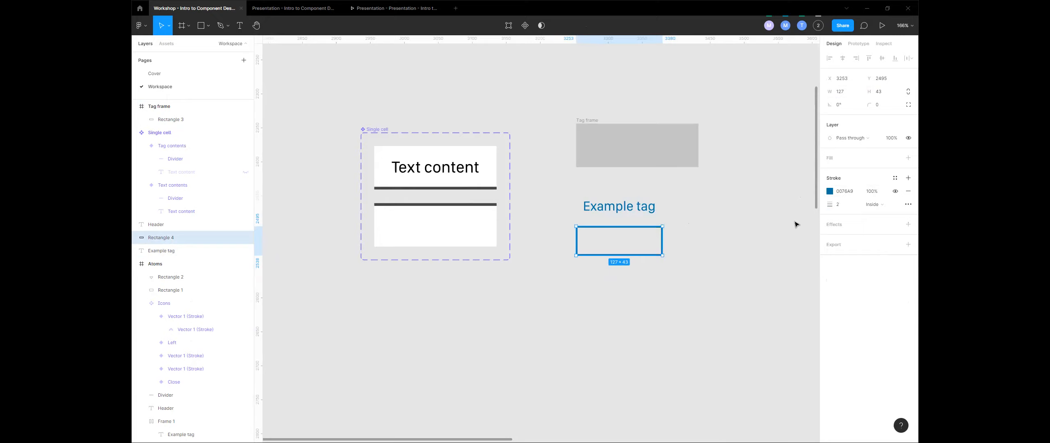
click(714, 227)
drag(635, 209, 646, 246)
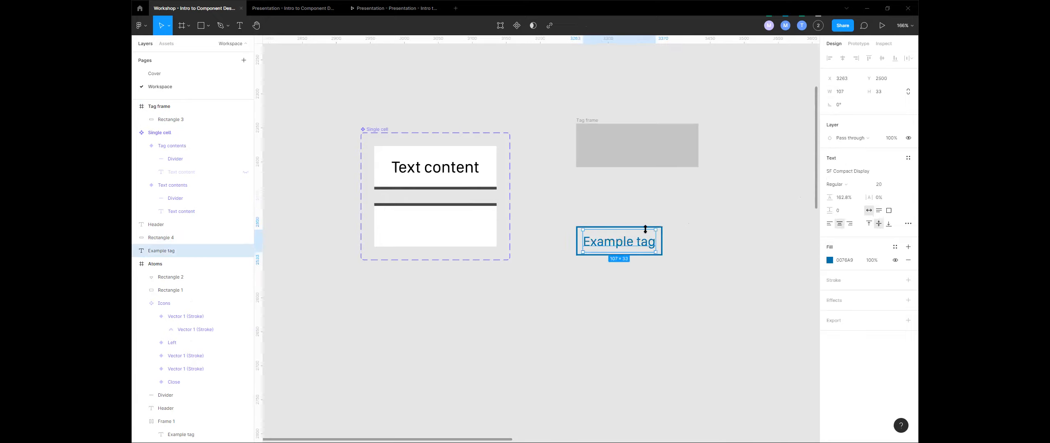
- Round the corners of the outlined rectangle around the Example tag text with a radius of 5
click(664, 240)
click(884, 106)
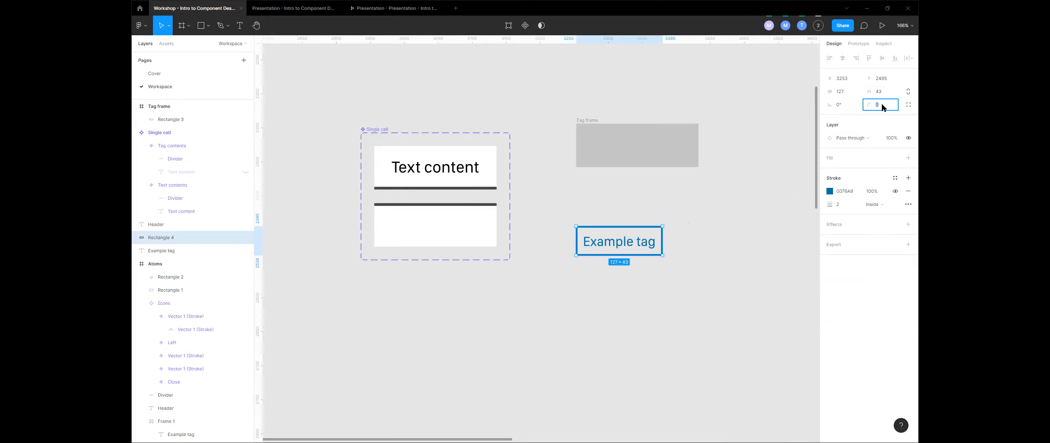
click(736, 194)
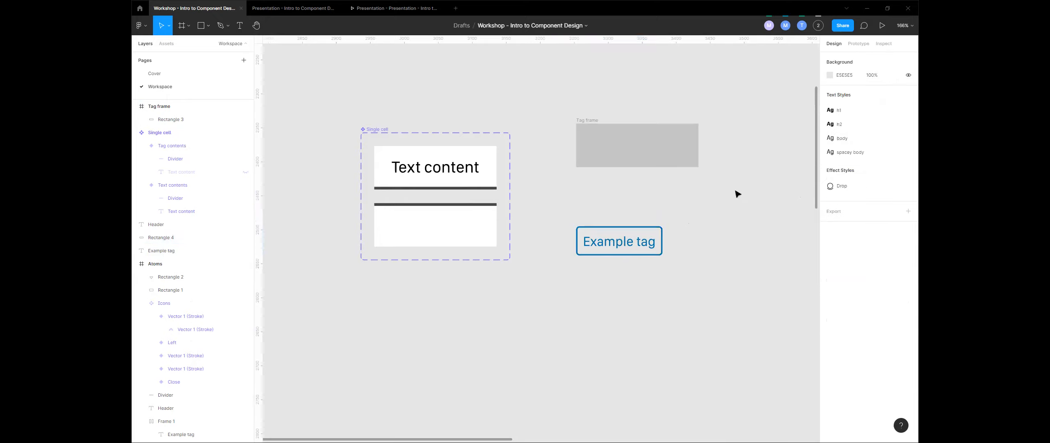
click(636, 242)
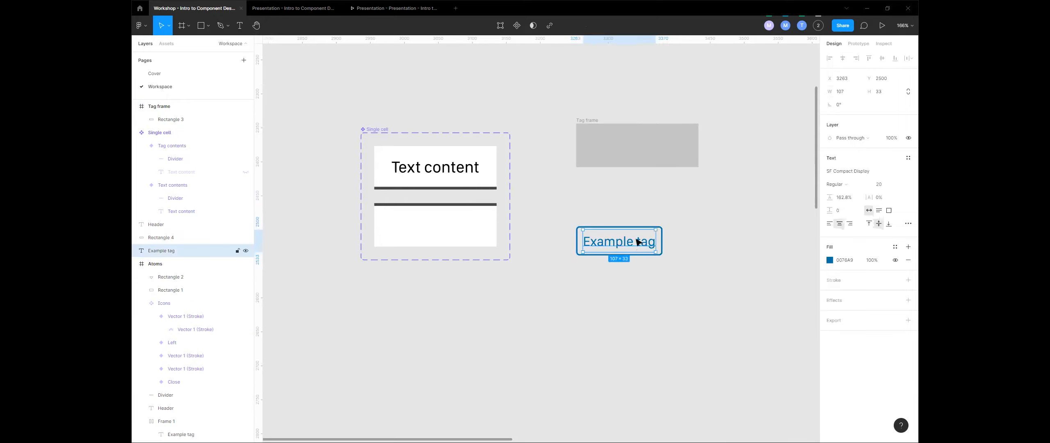
shift+click(630, 227)
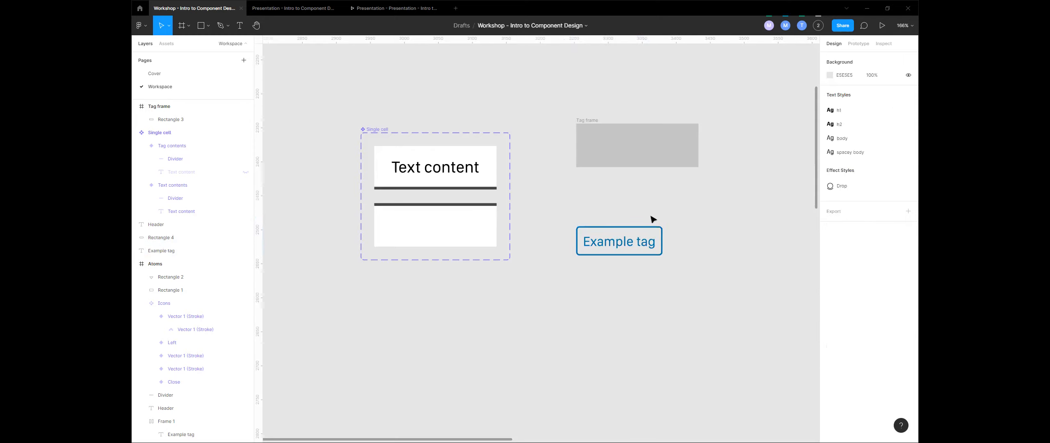
- Send the outlined rectangle to the back and give it a light blue C3F1FF fill
click(659, 227)
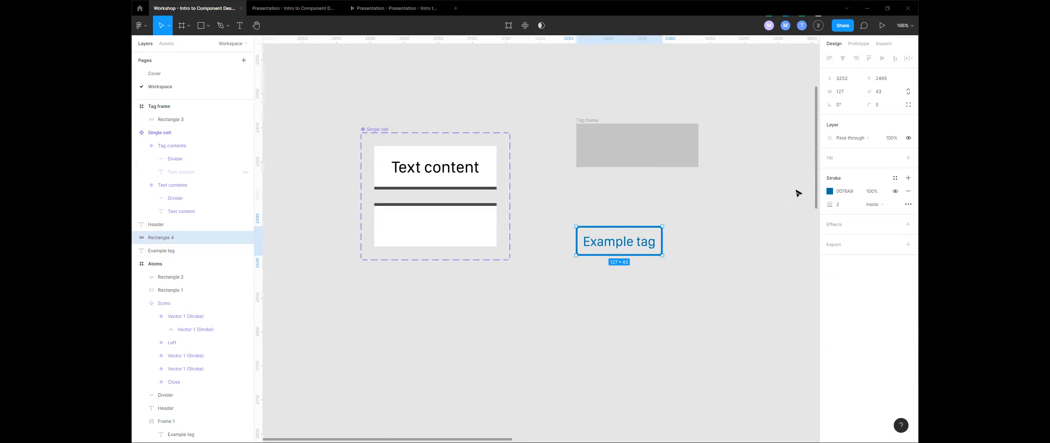
key(ctrl+shift+[)
click(833, 163)
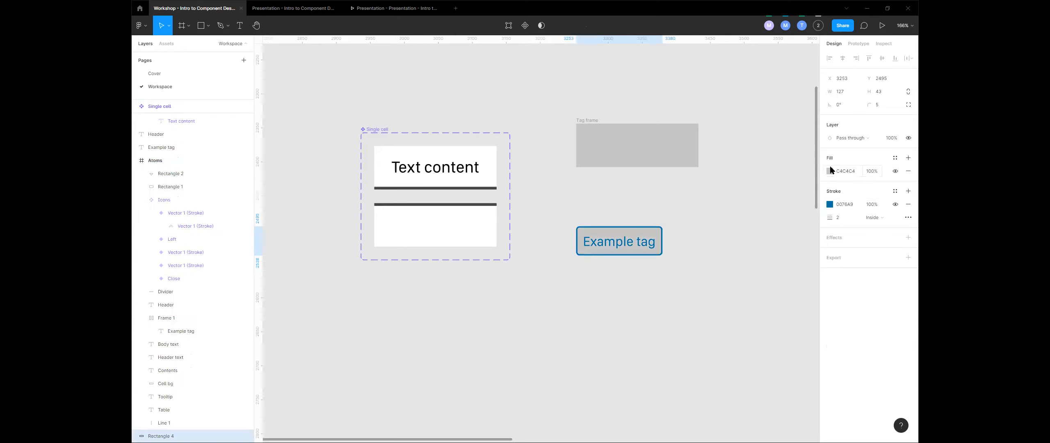
click(830, 171)
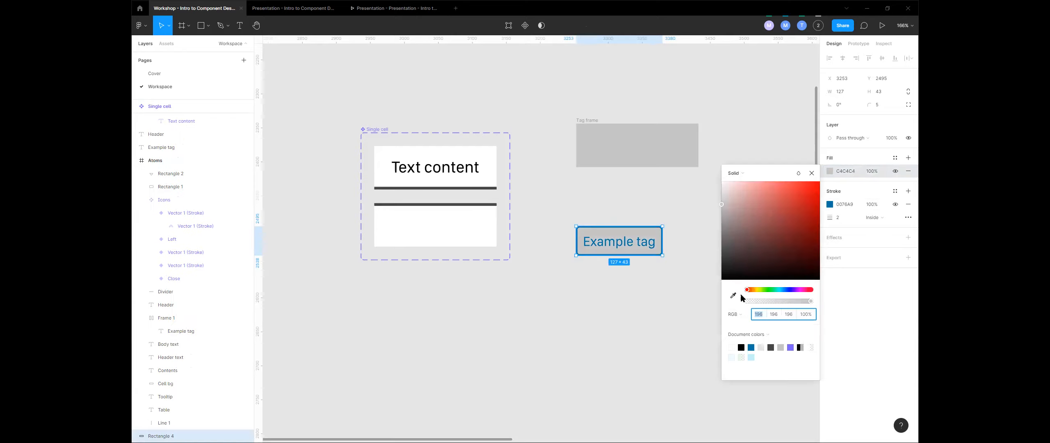
click(752, 356)
key(Escape)
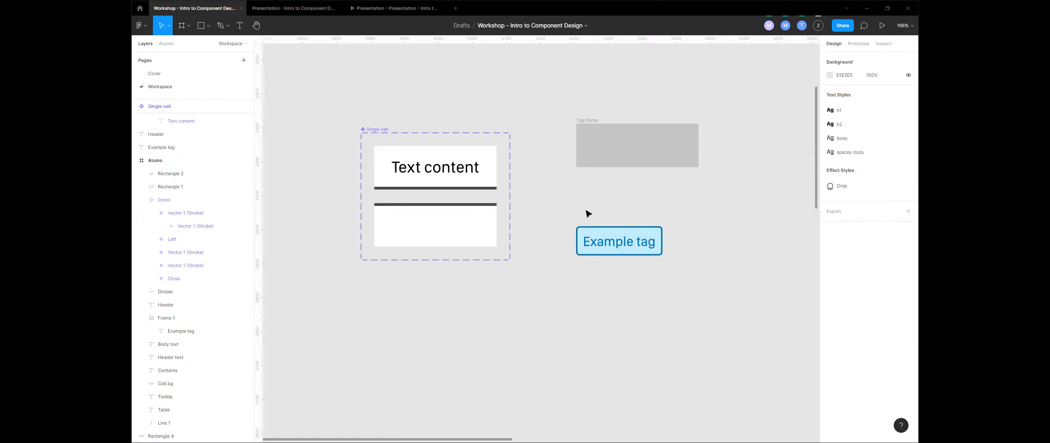
- Group the Example tag text with its blue rectangle and move the group to the middle of the Tag frame
shift+click(609, 236)
drag(743, 300, 562, 211)
key(ctrl+g)
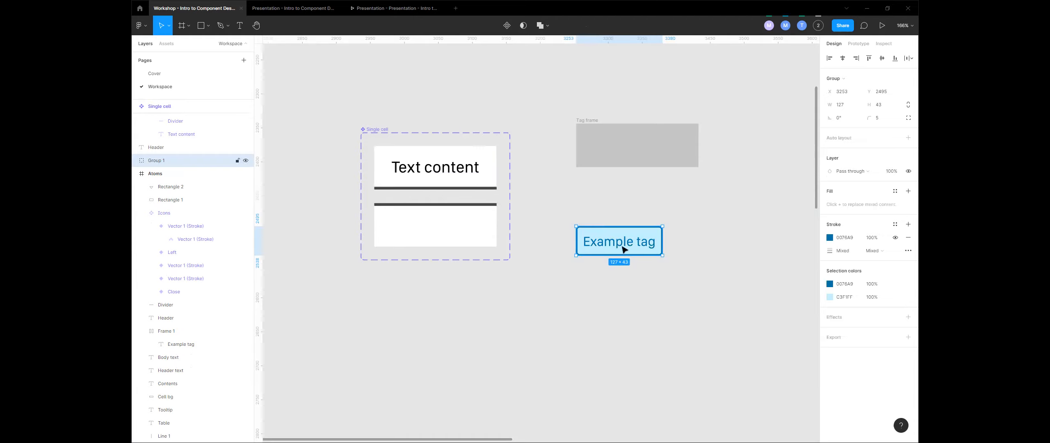
drag(628, 240, 647, 151)
- Delete the grey 180 × 64 rectangle behind the tag group in the Tag frame
click(696, 142)
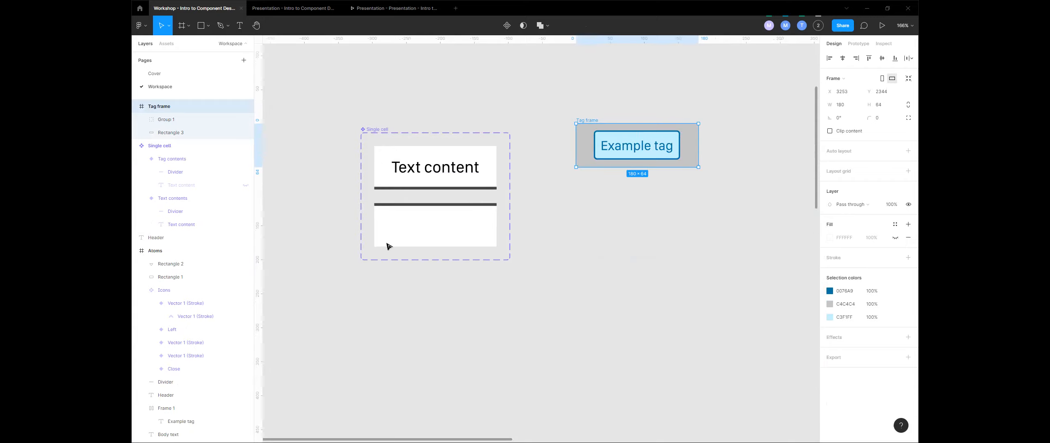
click(173, 132)
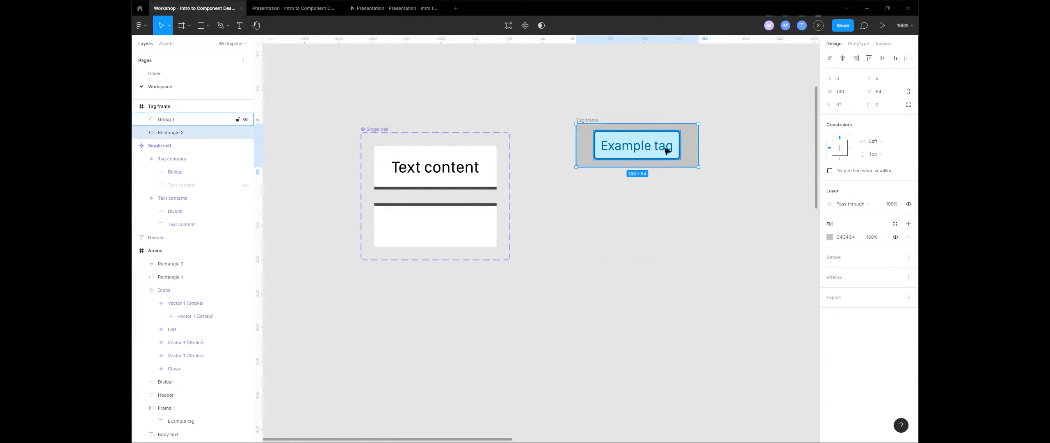
key(Delete)
- Move the Tag frame into the empty Tag contents variant of the Single cell component
click(587, 121)
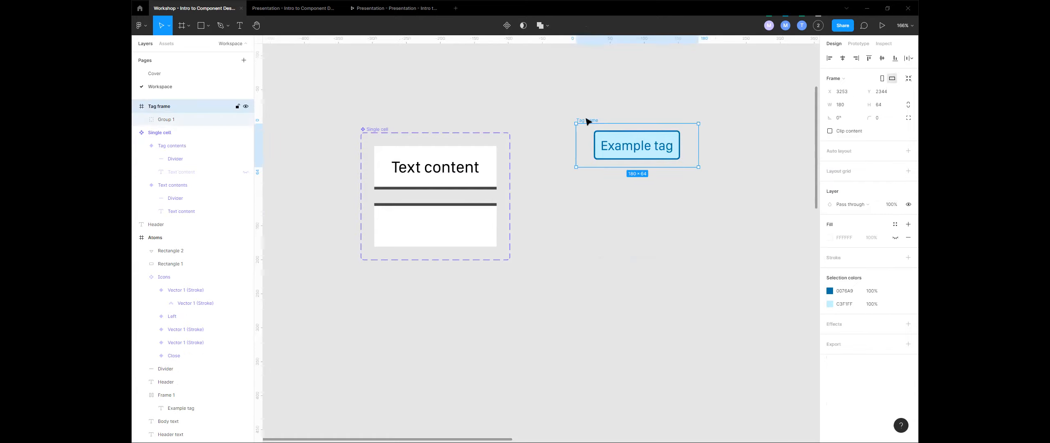
drag(586, 121, 387, 205)
click(640, 145)
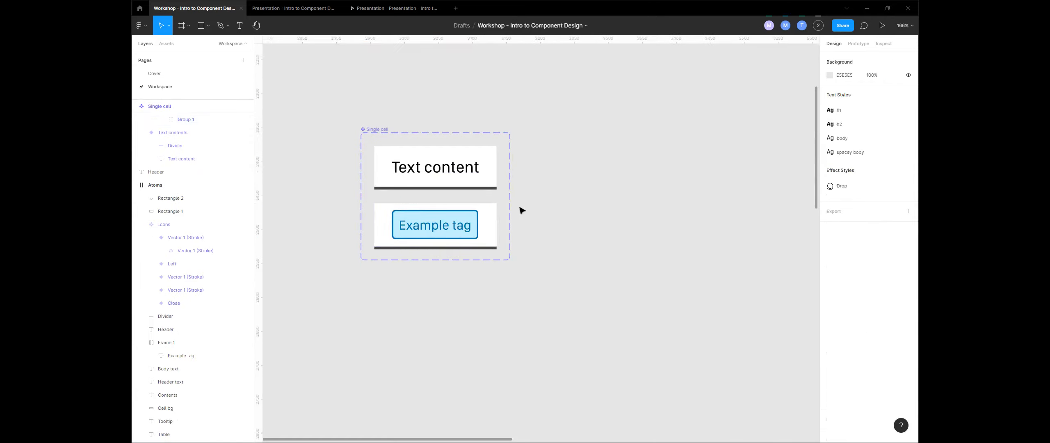
click(485, 229)
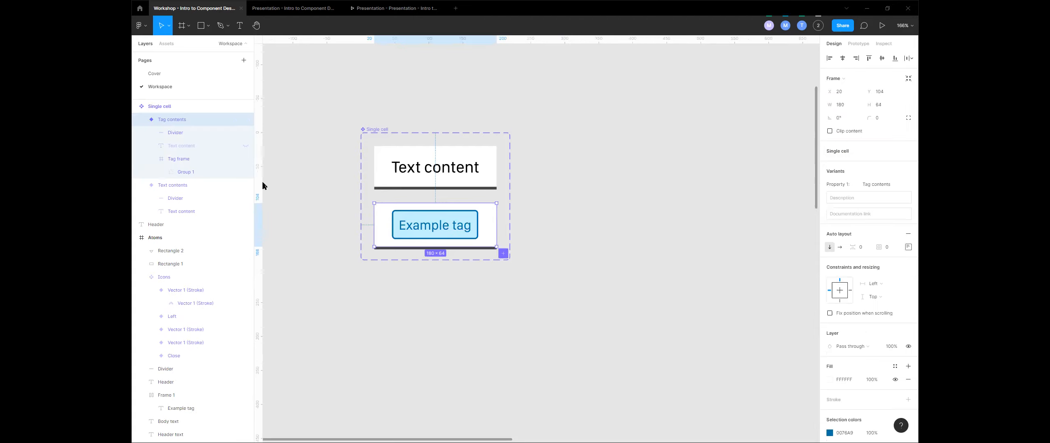
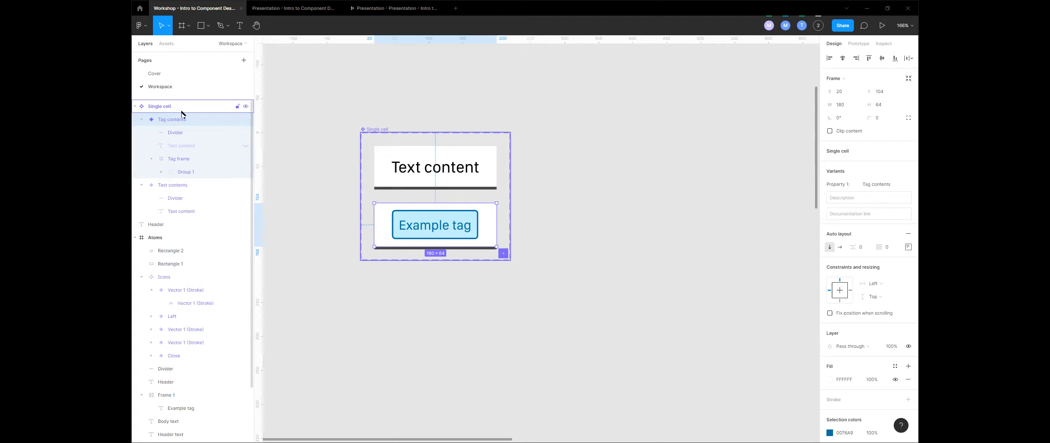
- Set the Tag frame's width and height resizing to Fill container
click(181, 138)
click(187, 161)
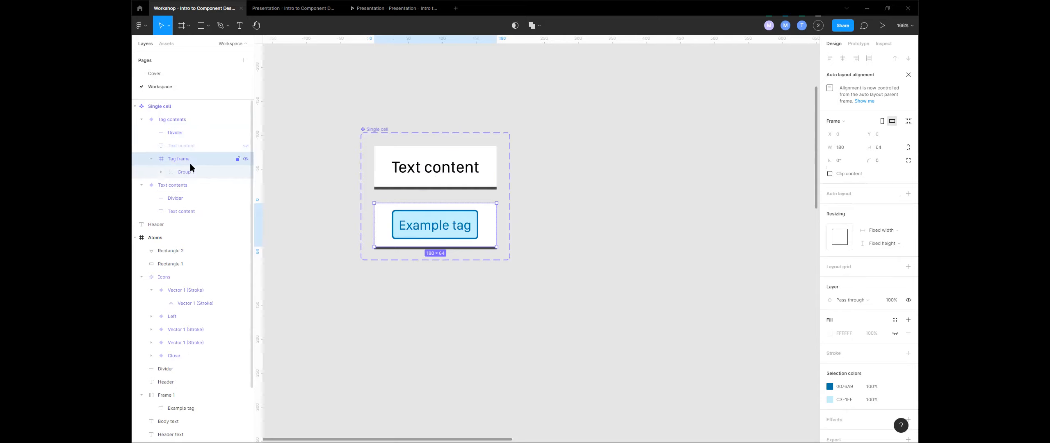
click(890, 230)
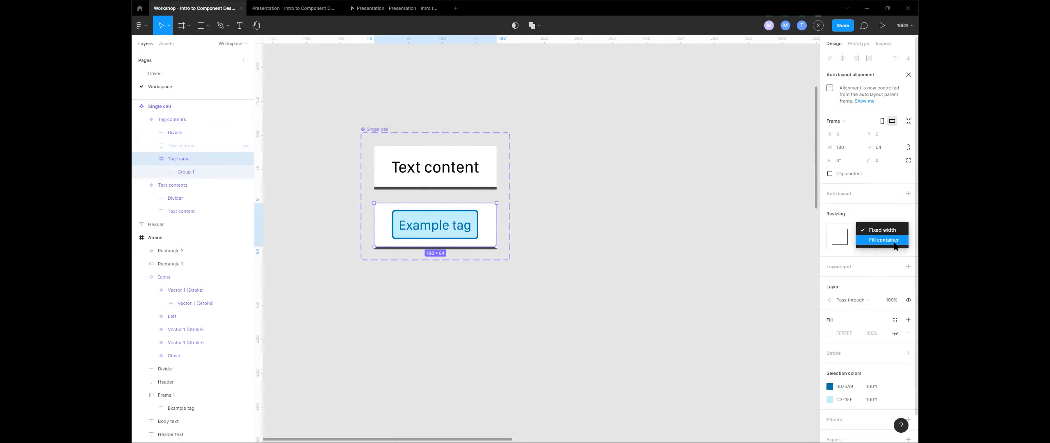
click(895, 244)
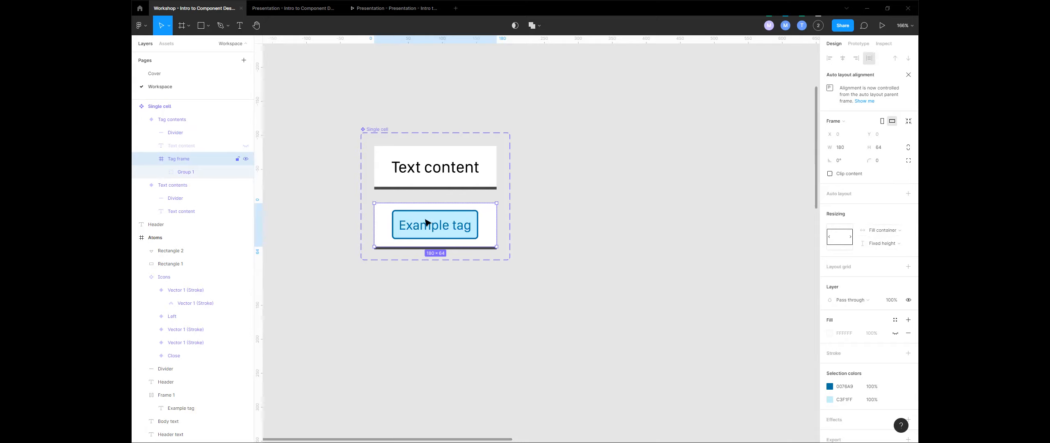
click(193, 171)
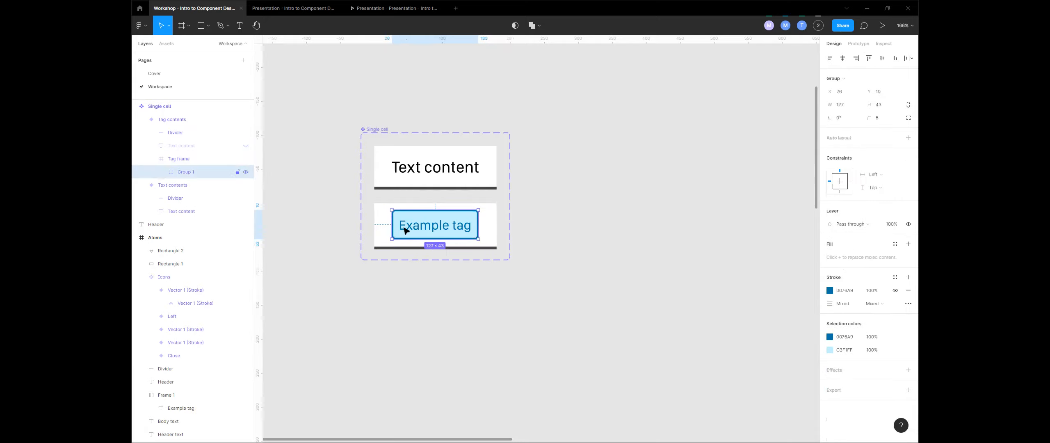
click(181, 159)
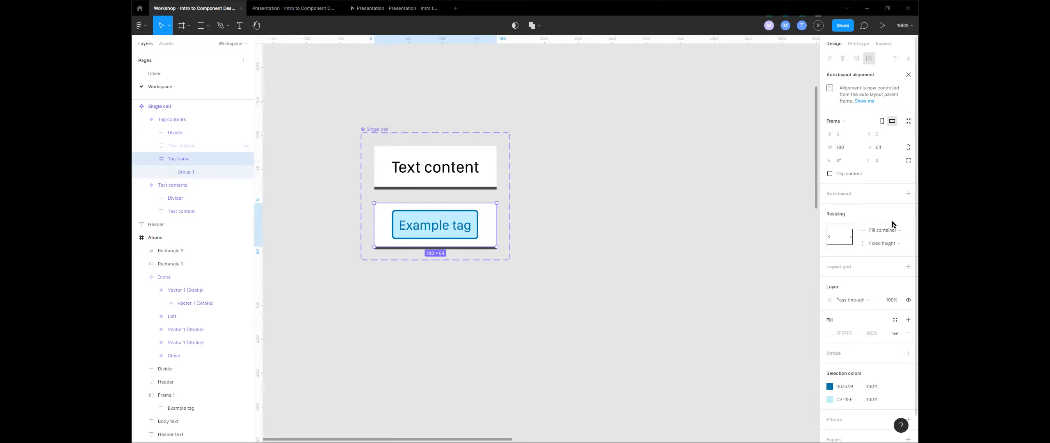
click(896, 244)
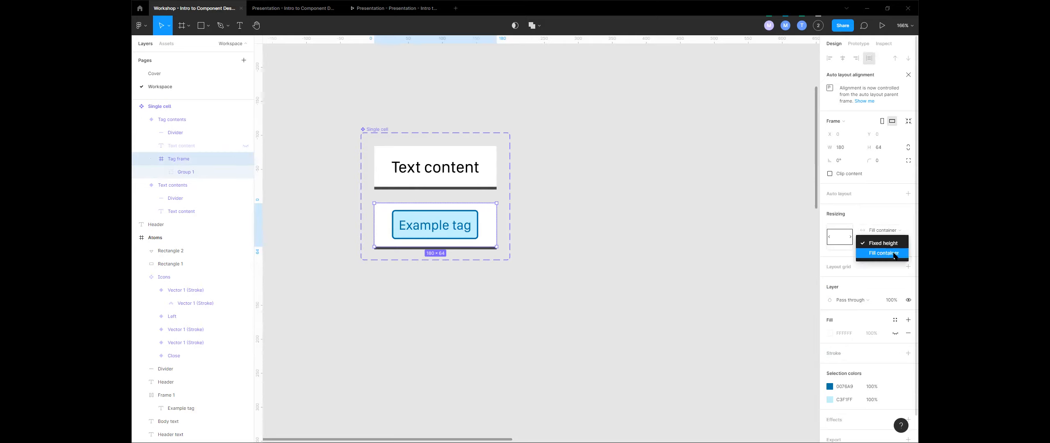
click(884, 253)
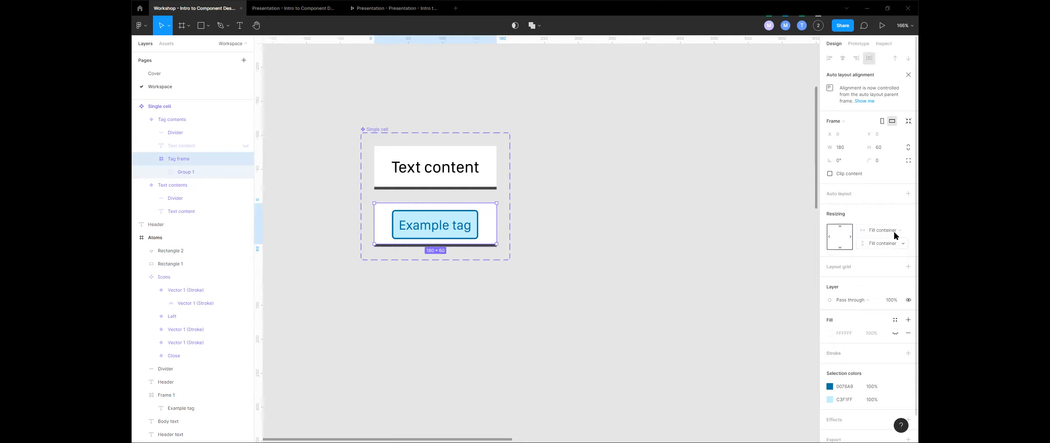
- Set the tag group's horizontal and vertical constraints to Center and rename the group "Tag"
click(192, 172)
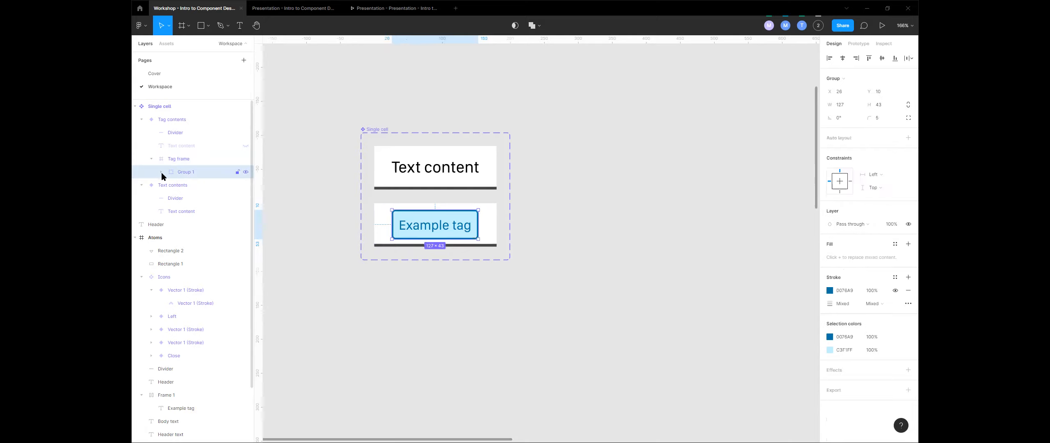
click(882, 175)
click(882, 204)
click(874, 187)
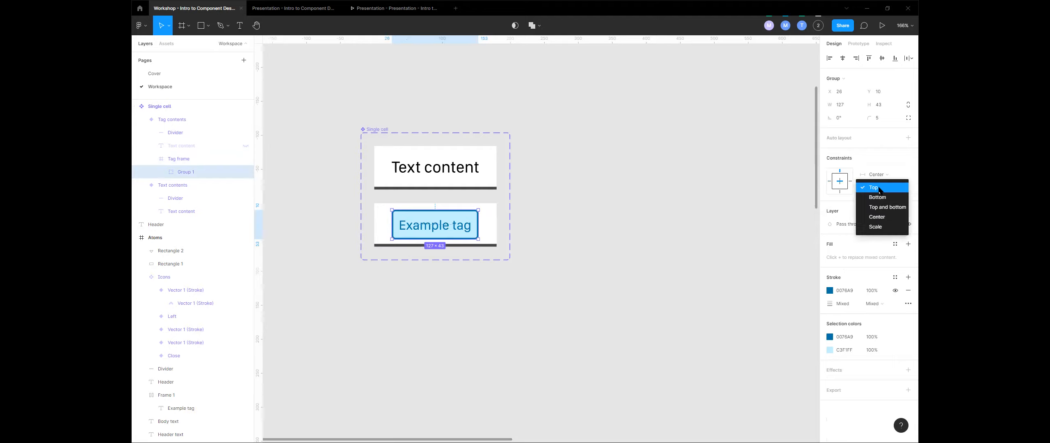
click(878, 217)
double_click(194, 171)
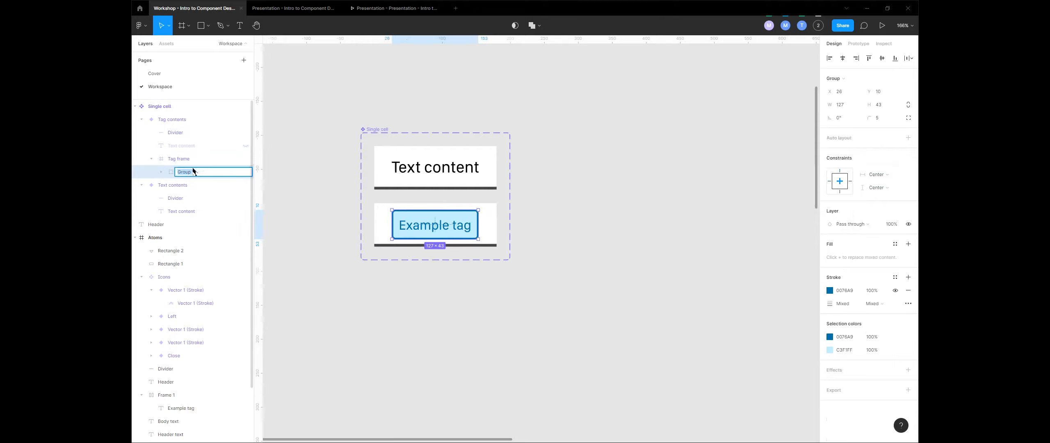
text(Tag)
key(Return)
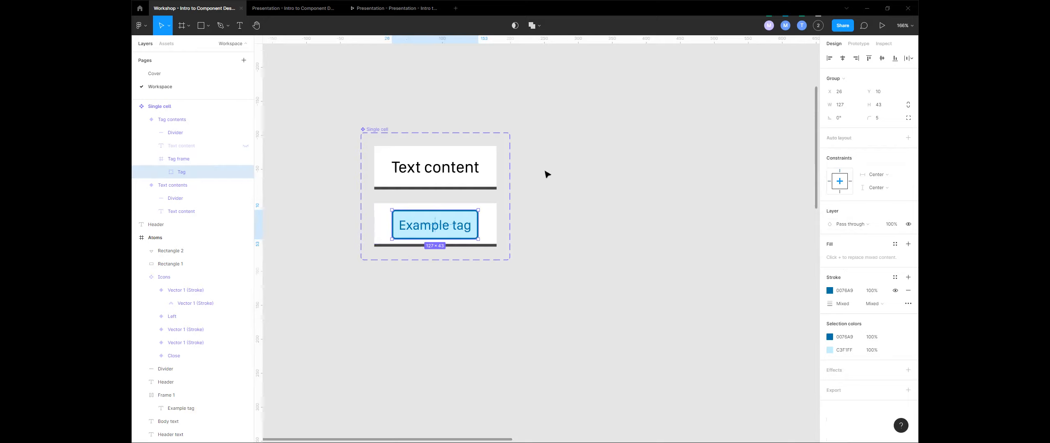
- Check the constraints of the Example tag text and its rectangle inside the Tag group, and collapse their layers
click(497, 243)
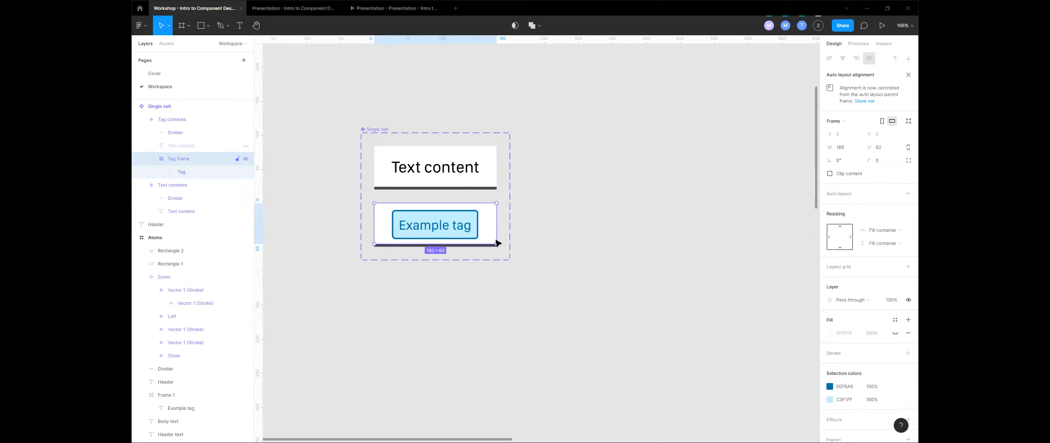
click(161, 172)
click(195, 185)
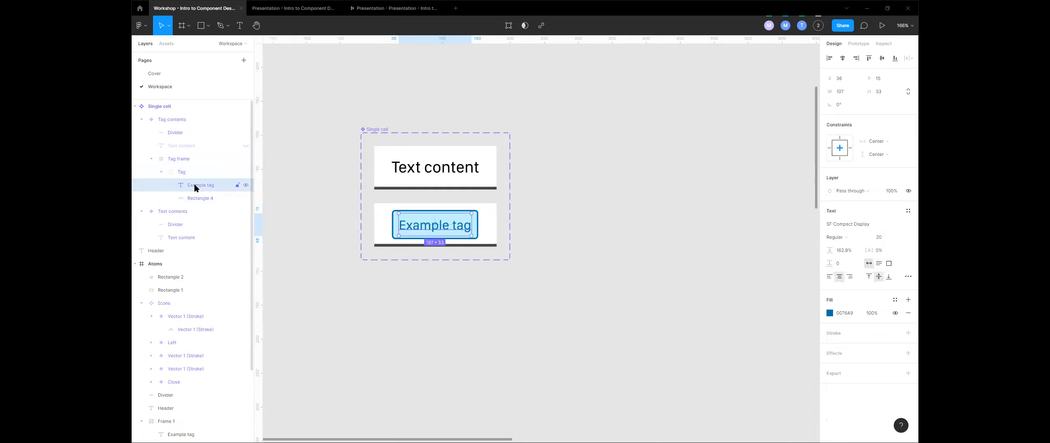
click(215, 199)
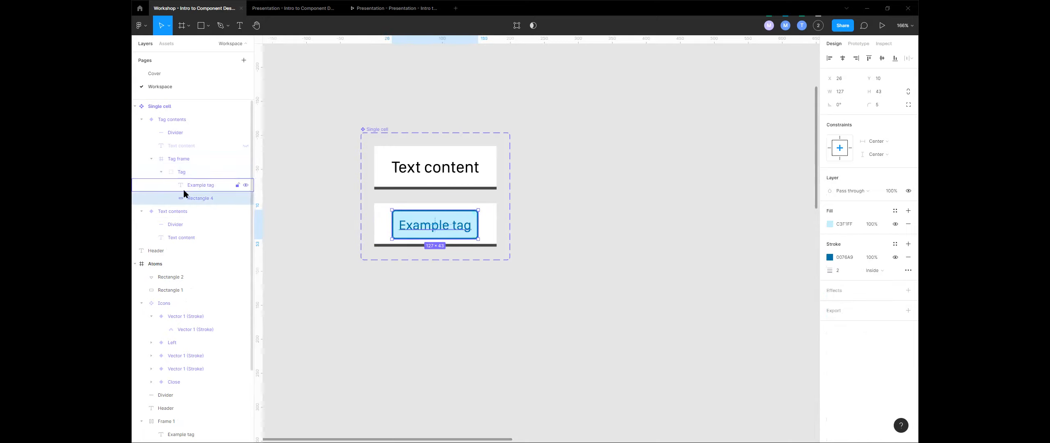
click(152, 160)
click(141, 119)
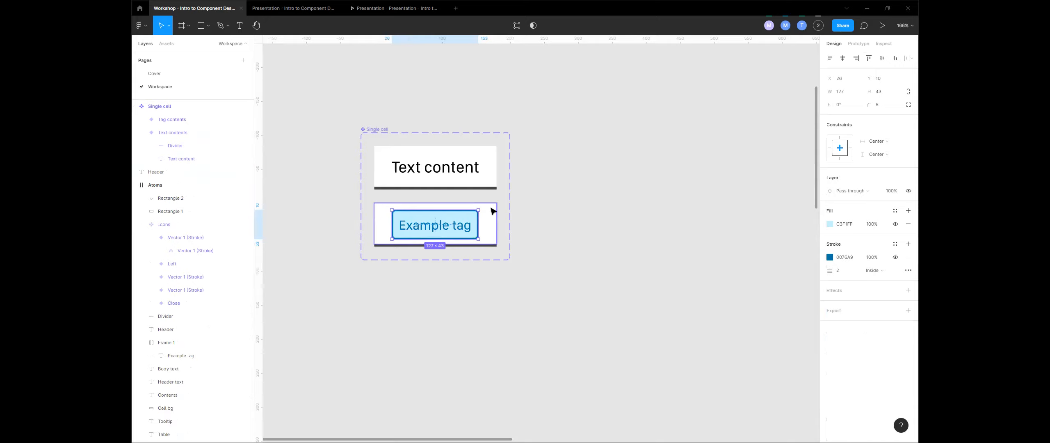
- Try resizing the Tag contents variant to test how its tag and divider respond, and undo the resize
click(493, 242)
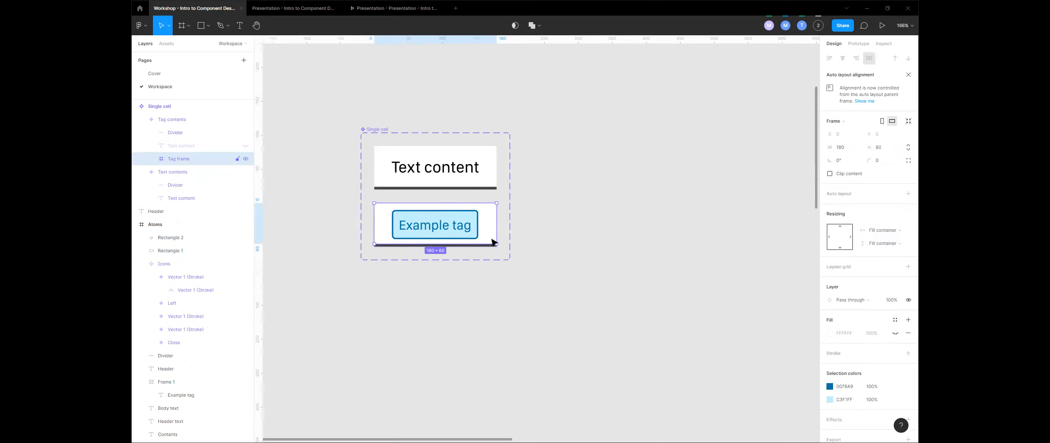
click(178, 119)
drag(497, 232, 499, 251)
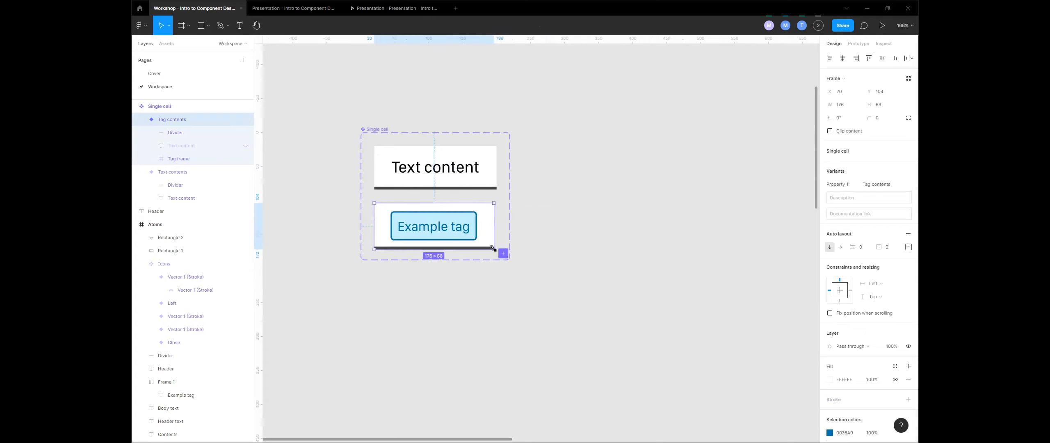
click(566, 204)
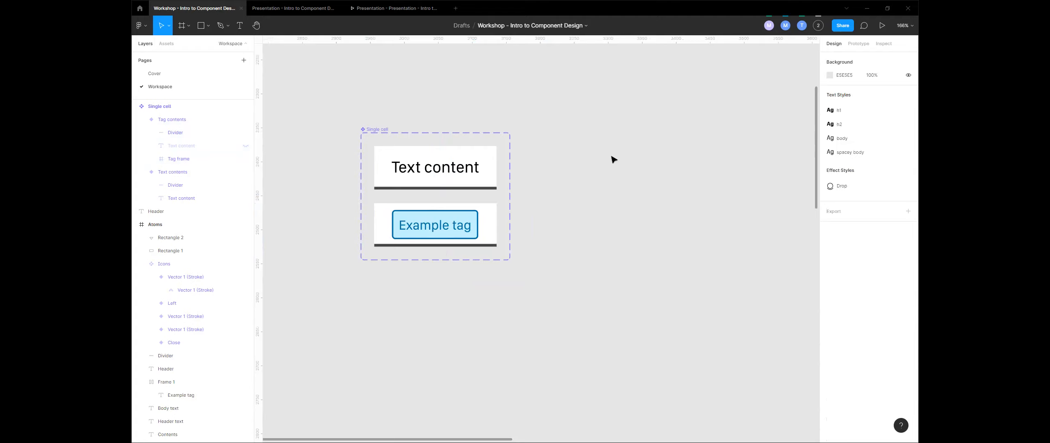
scroll(557, 159, down, 2)
drag(596, 183, 546, 140)
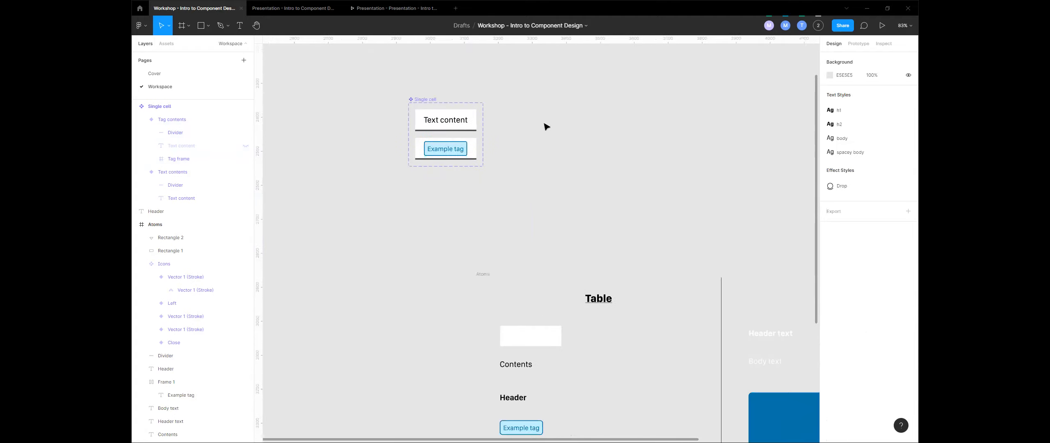
drag(584, 179, 515, 197)
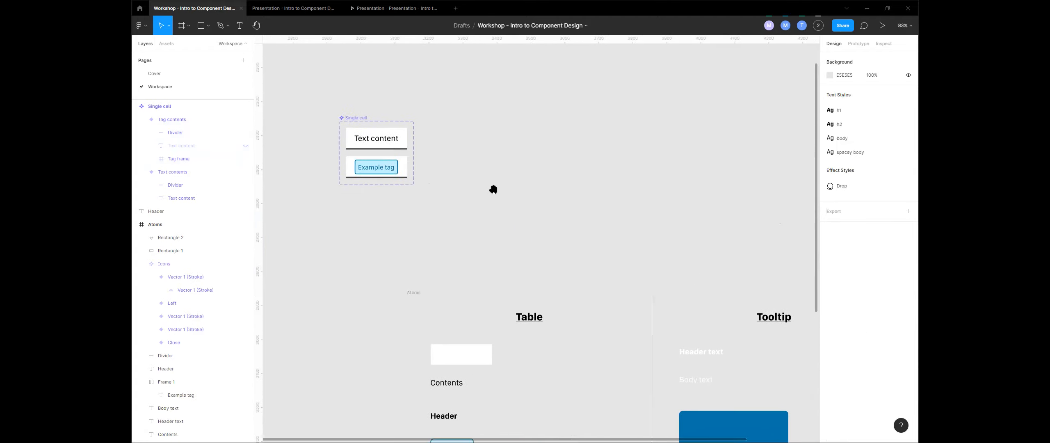
- Try hiding the Divider in both the Text contents and Tag contents variants, and undo both changes
drag(427, 93, 425, 127)
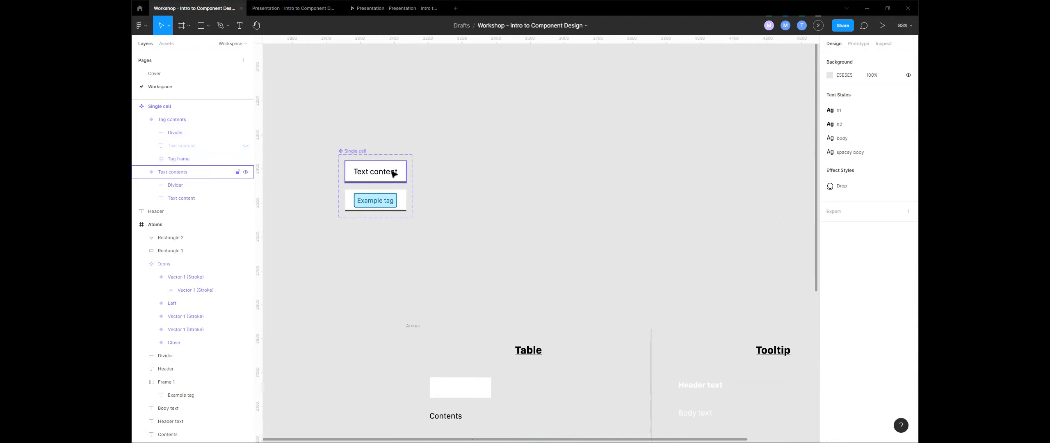
click(393, 174)
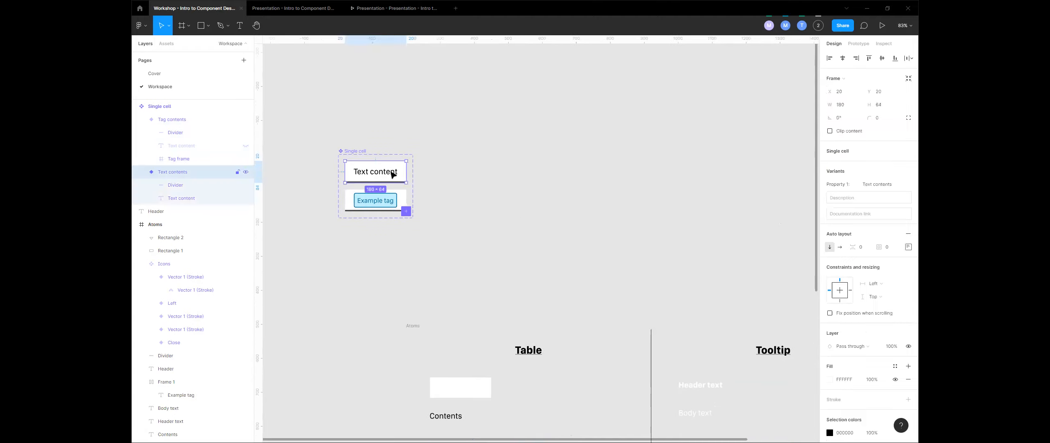
shift+click(401, 202)
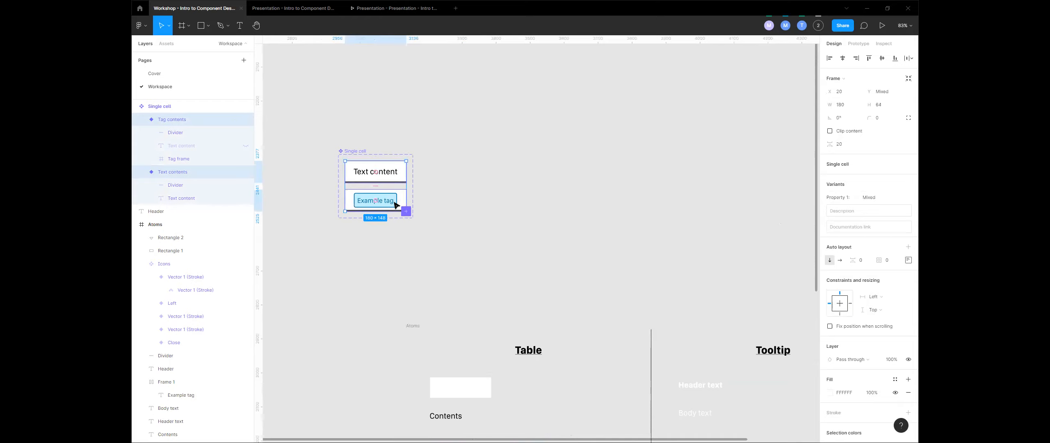
ctrl+scroll(397, 172, up, 3)
scroll(423, 181, left, 2)
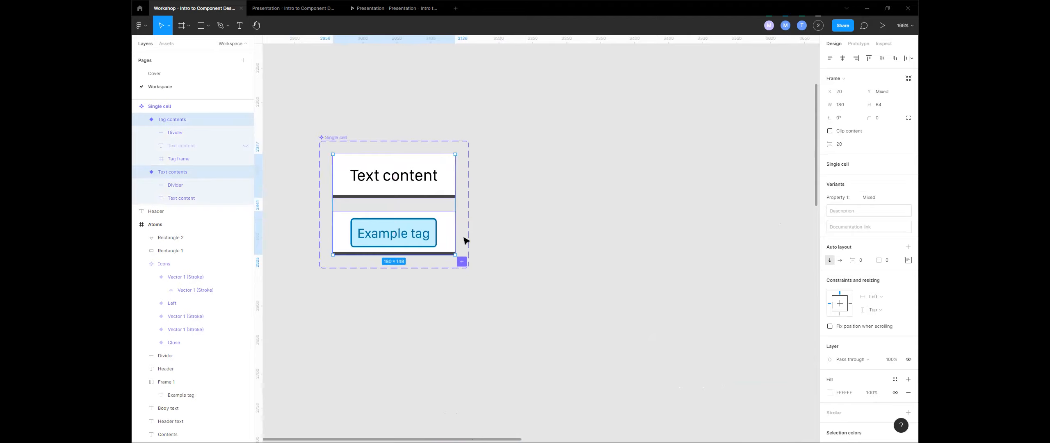
click(437, 197)
shift+click(446, 253)
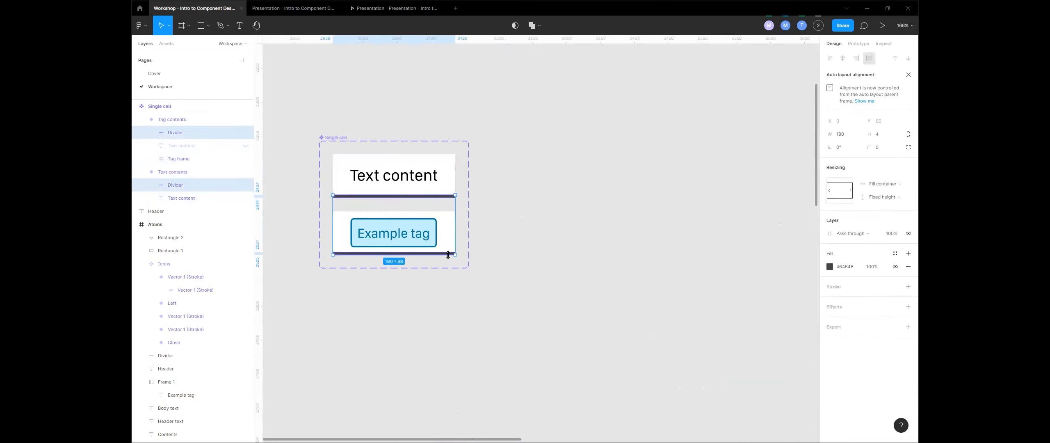
click(247, 133)
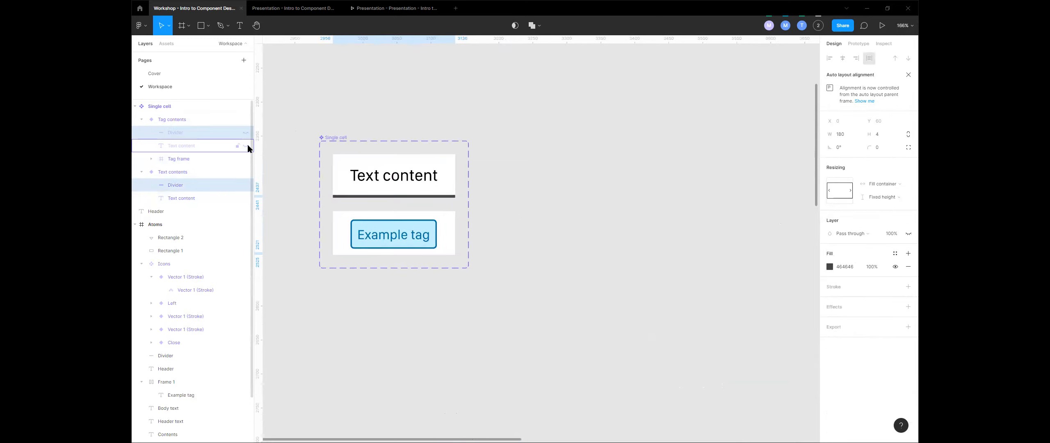
click(246, 185)
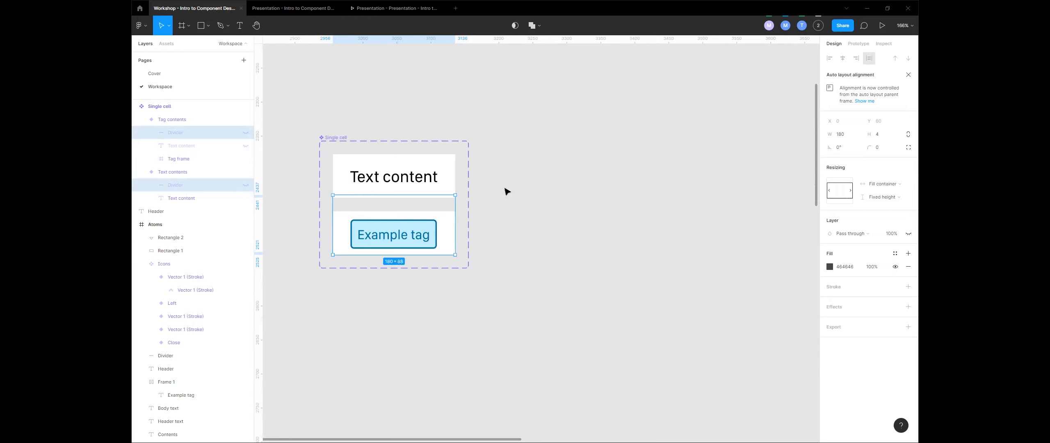
key(ctrl+z)
key(ctrl+z)
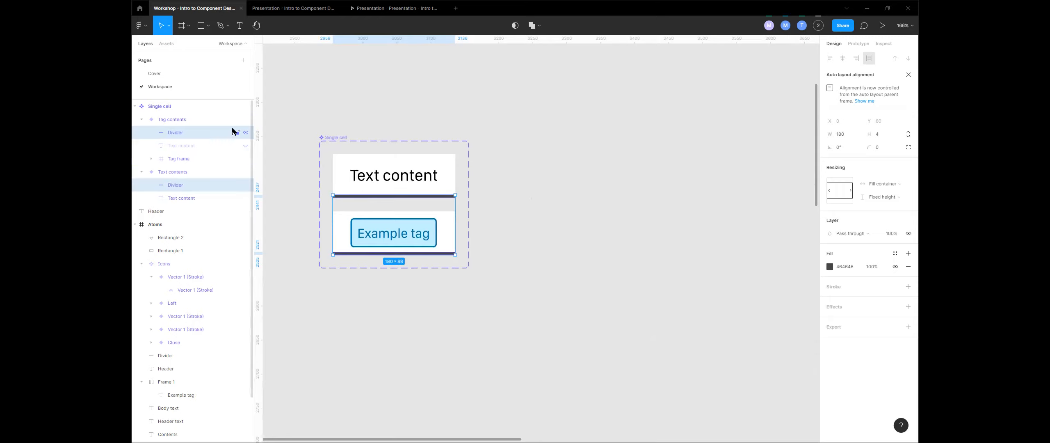
- Collapse the layers of the Tag contents and Text contents variants and duplicate both variants within the Single cell component set
click(192, 119)
click(142, 119)
click(142, 132)
shift+click(181, 132)
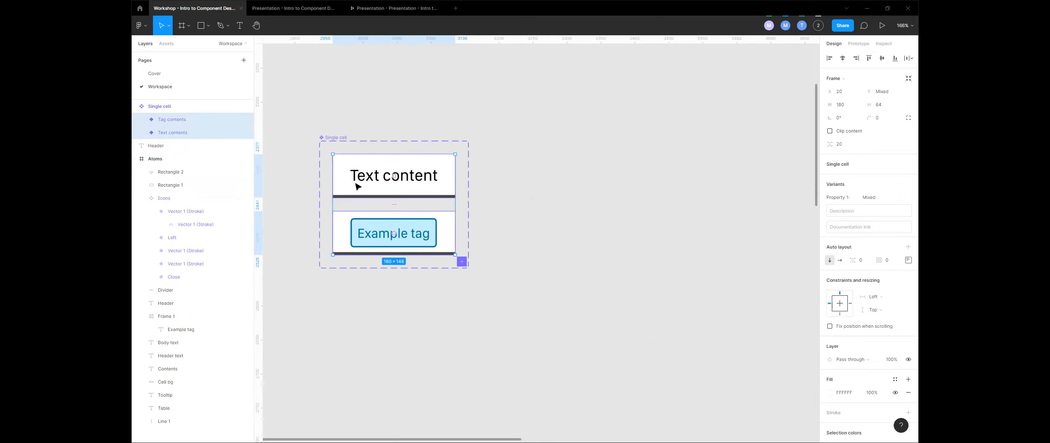
key(ctrl+d)
click(618, 189)
- Set the fill of the two duplicated cell variants to the pale blue EEFBFF
click(453, 279)
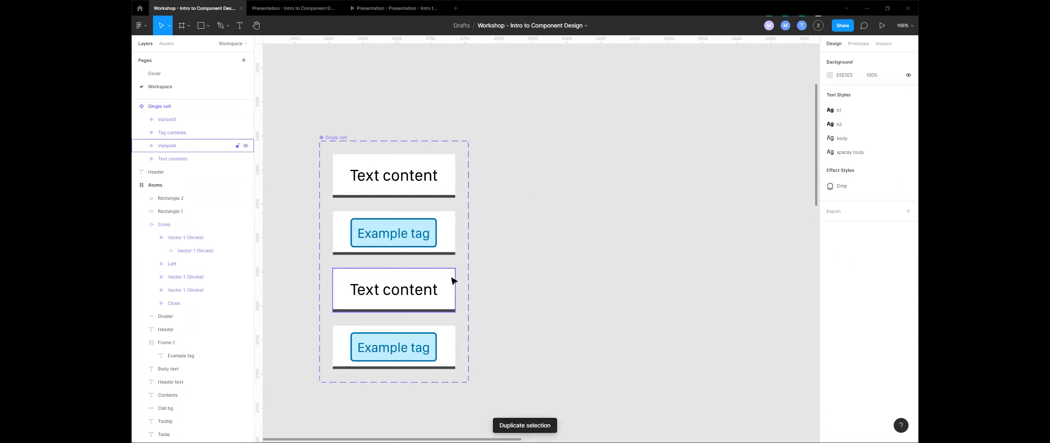
shift+click(453, 336)
click(829, 392)
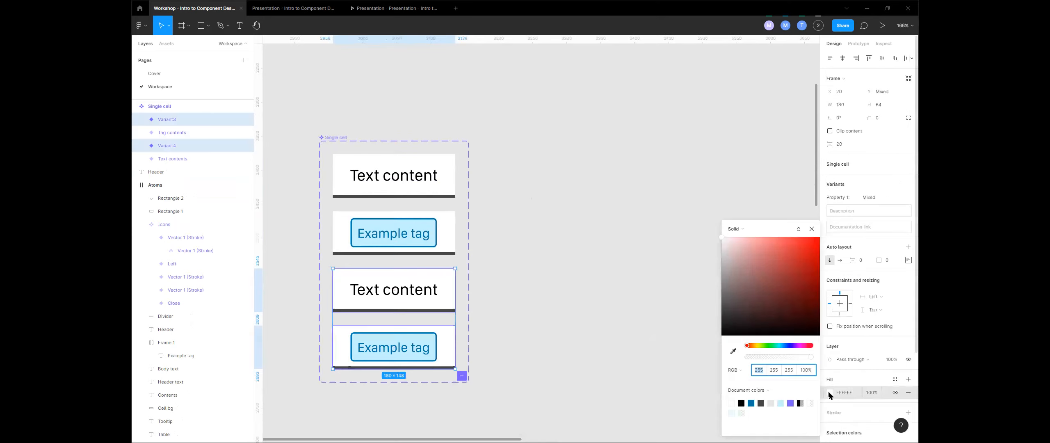
click(781, 403)
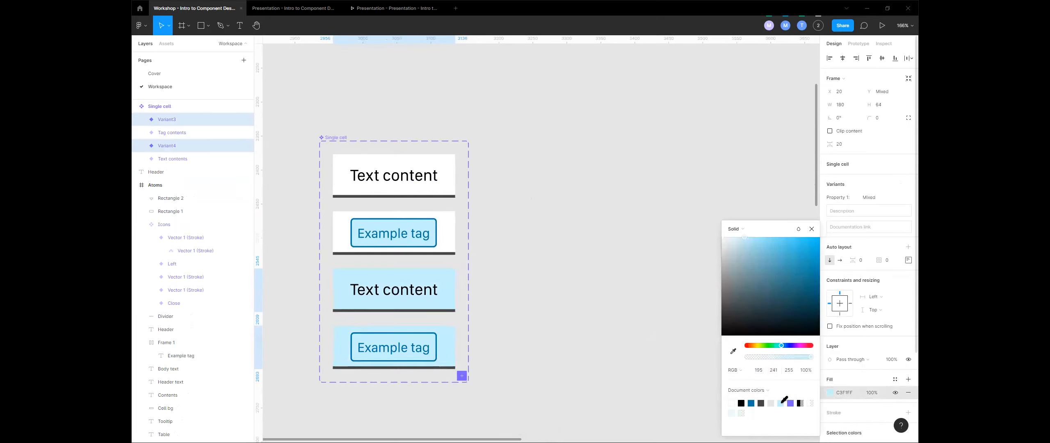
drag(734, 236, 725, 229)
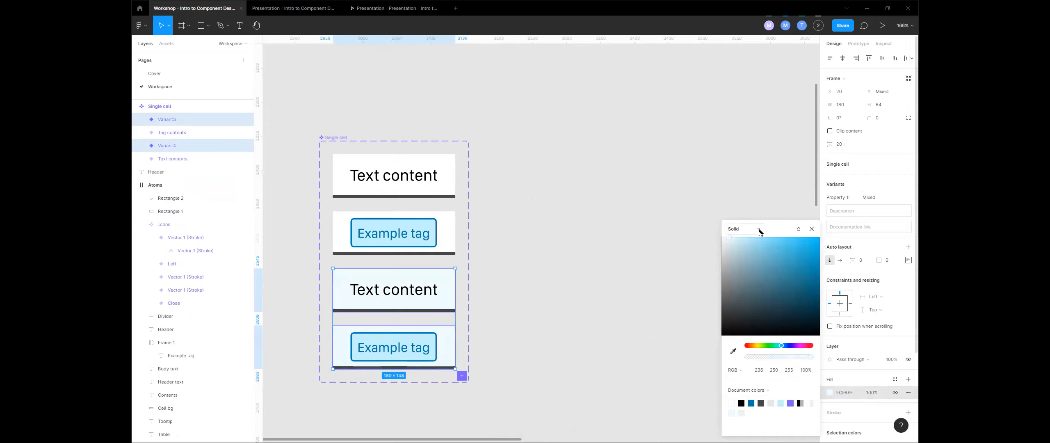
mouse_move(726, 243)
mouse_down()
mouse_move(715, 244)
mouse_move(725, 232)
mouse_move(701, 260)
mouse_move(729, 233)
mouse_up()
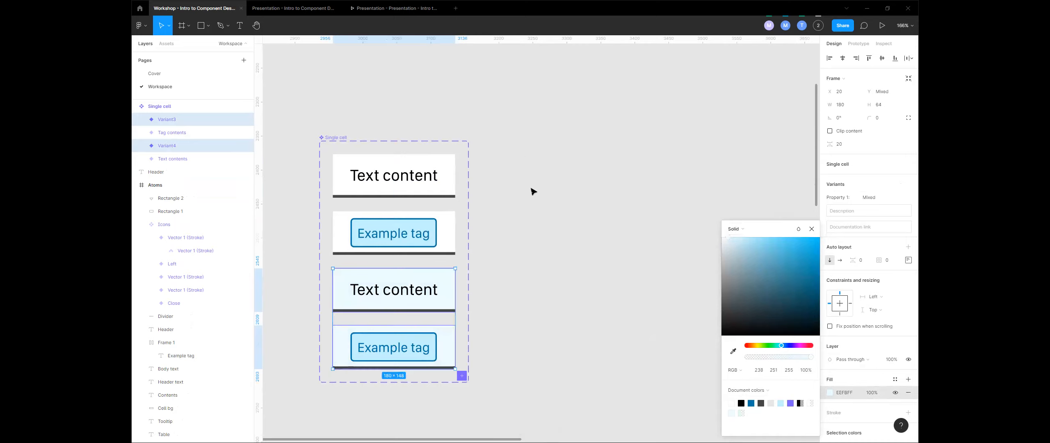
click(534, 191)
- Rename the white Text contents variant to add a second variant property, Property 2, with the value Text
scroll(480, 263, down, 2)
scroll(480, 263, left, 2)
click(502, 232)
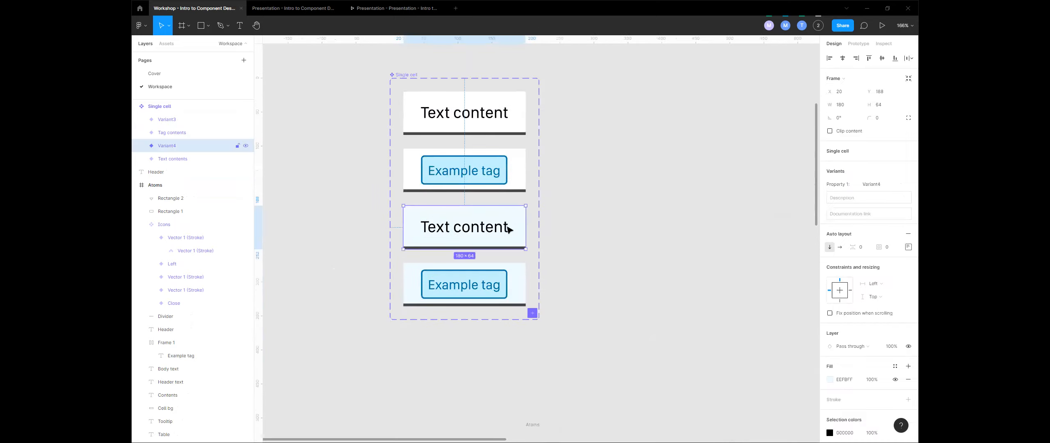
click(475, 158)
click(499, 110)
scroll(507, 172, up, 2)
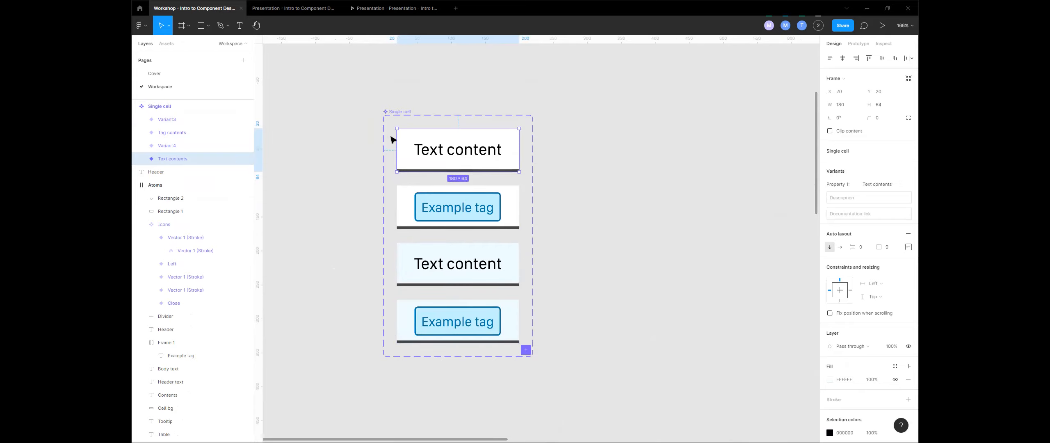
double_click(177, 158)
click(230, 161)
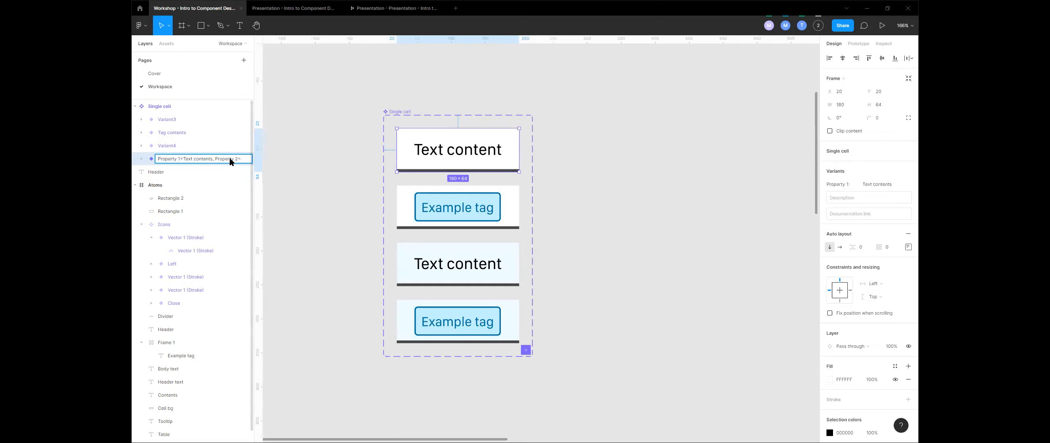
text(contents)
key(ctrl+shift+Left)
key(BackSpace)
key(Return)
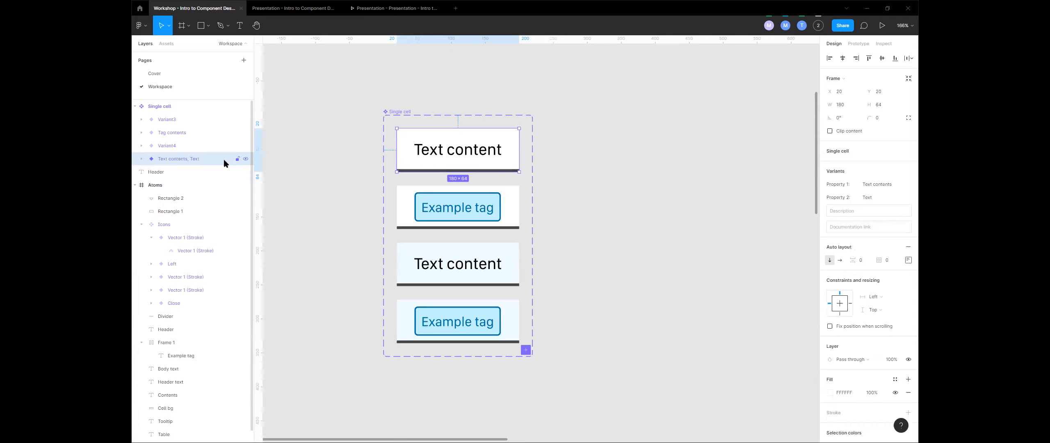
- Rename the white text variant so its Property 1 value is WhiteBG
click(194, 149)
double_click(194, 159)
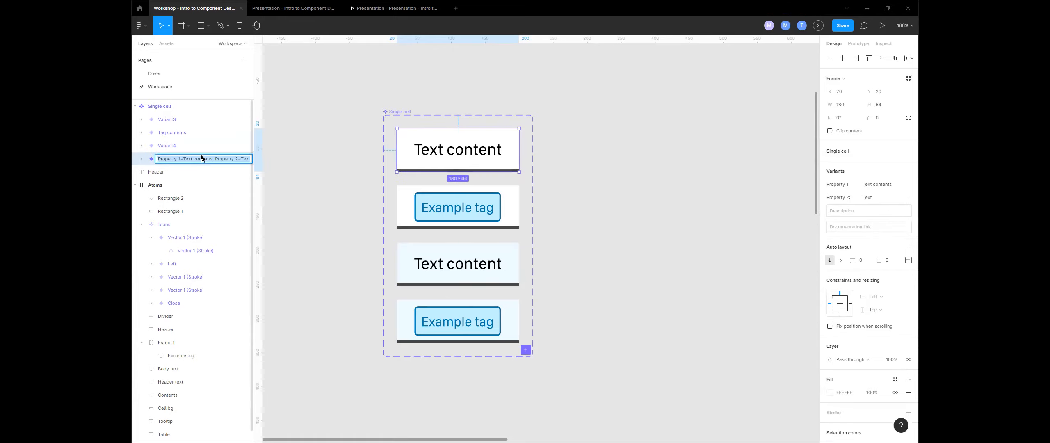
drag(211, 159, 187, 165)
key(BackSpace)
key(BackSpace)
key(BackSpace)
text(Li)
key(BackSpace)
key(BackSpace)
text(WhiteBG)
key(Return)
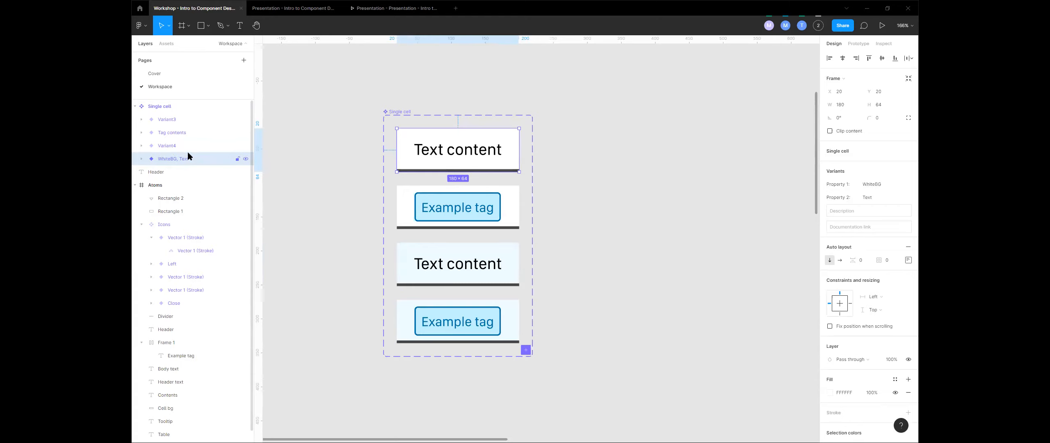
- Set Property 1 to WhiteBG for the other three variants of Single cell
click(190, 147)
shift+click(198, 121)
click(871, 198)
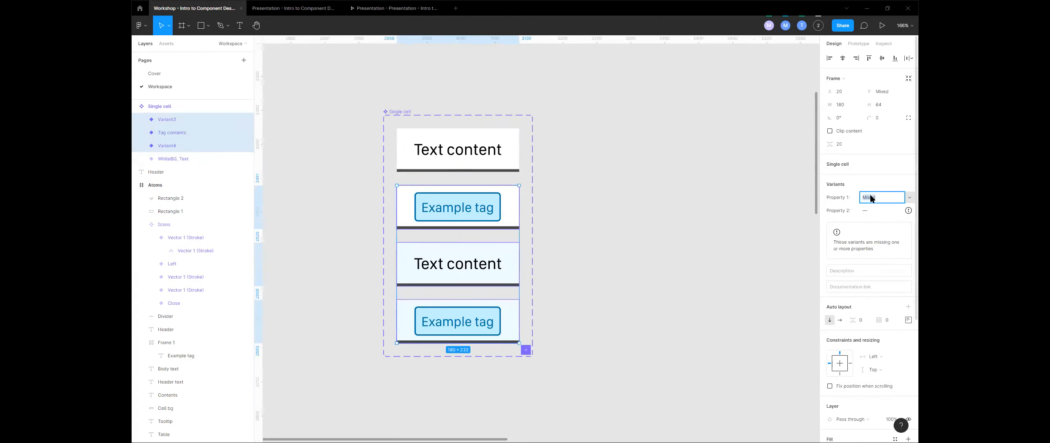
text(WhiteBG)
key(Return)
- Set Property 2 to Text on the light-blue text variant
click(480, 157)
click(885, 158)
click(459, 258)
click(866, 156)
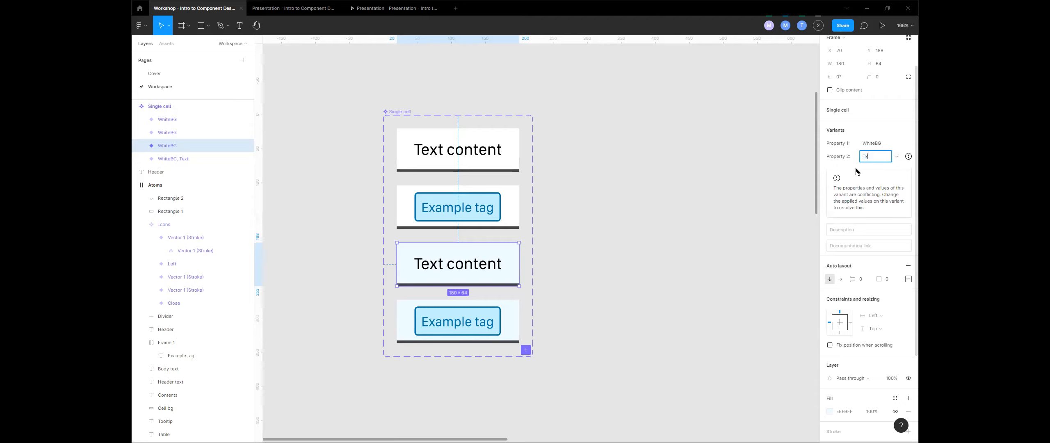
key(Return)
- Set Property 2 to Tag on both Example tag variants
click(490, 206)
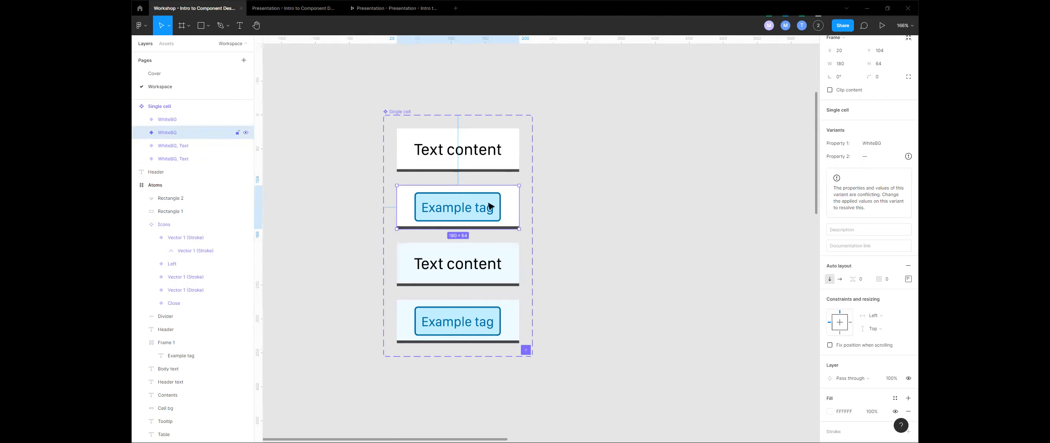
shift+click(496, 329)
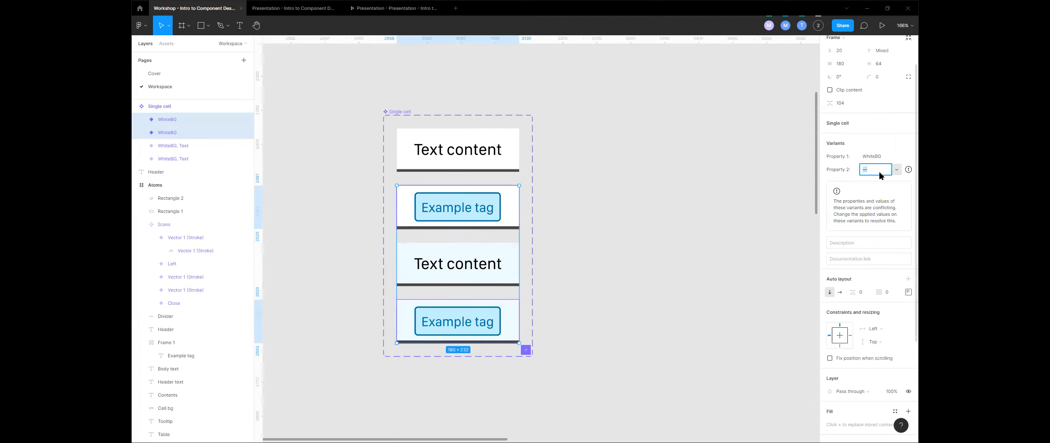
text(Tag)
key(Return)
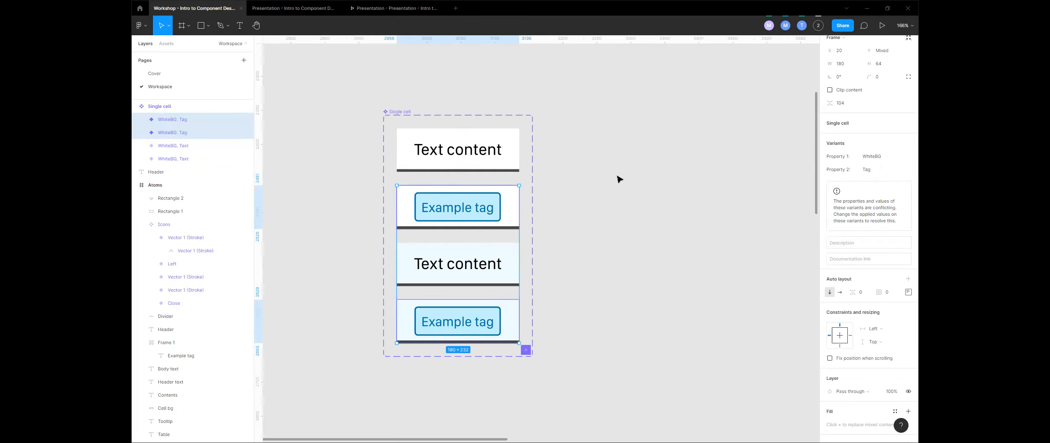
click(576, 245)
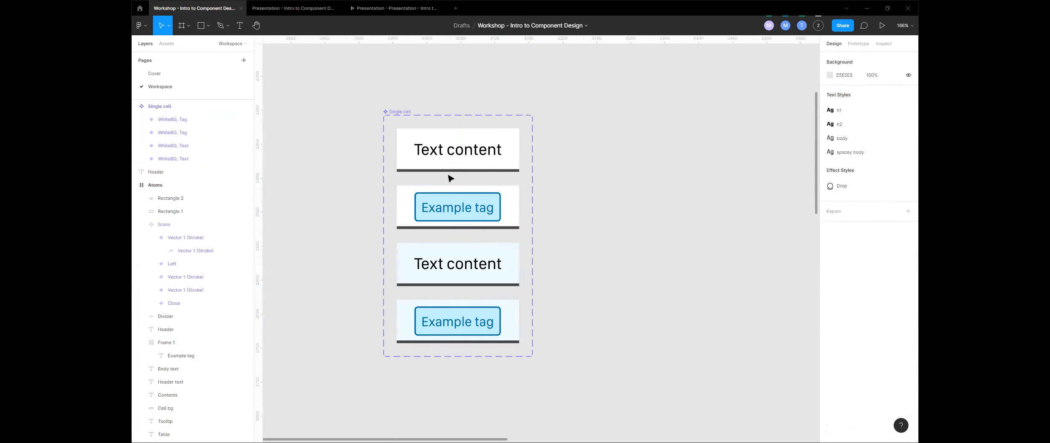
- Try to set Property 1 to BlueBG on the two text variants
click(202, 154)
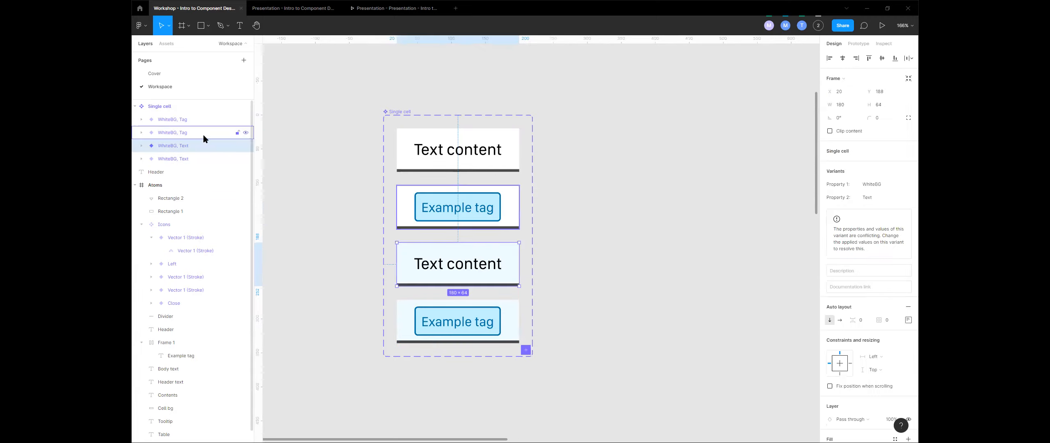
shift+click(200, 146)
click(872, 198)
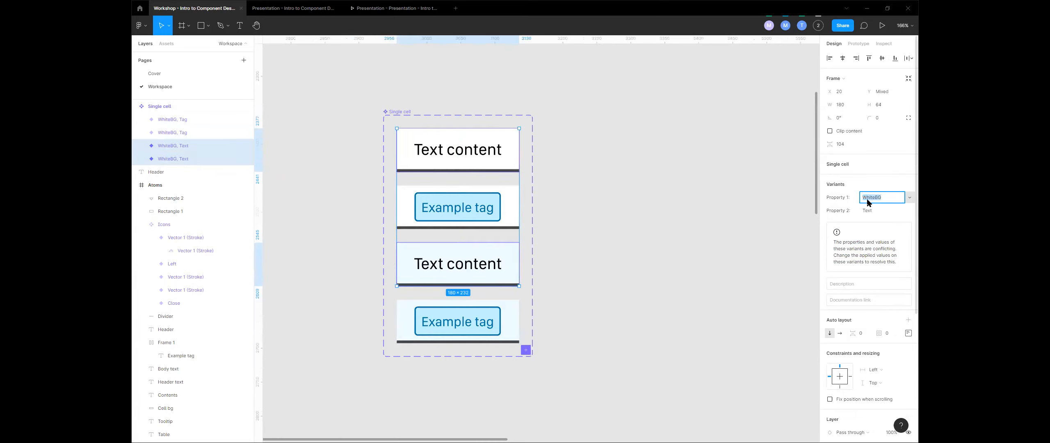
key(BackSpace)
key(BackSpace)
key(BackSpace)
key(BackSpace)
key(Return)
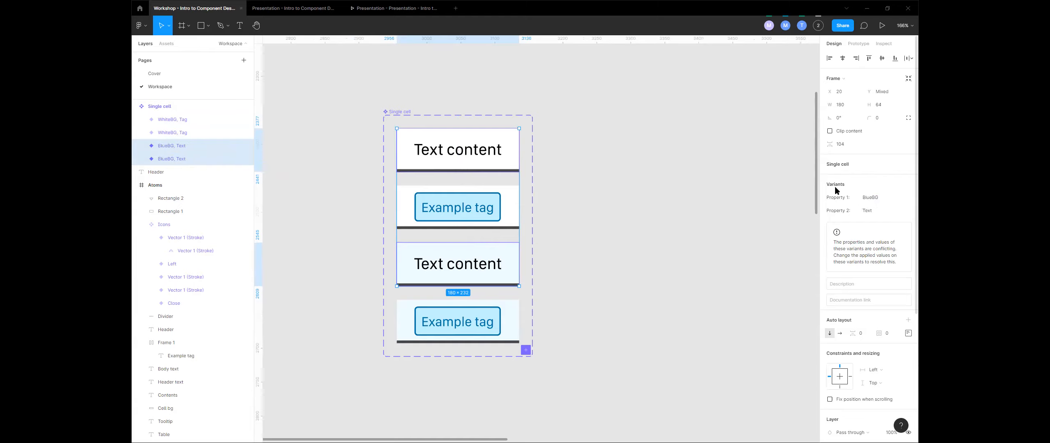
click(579, 170)
key(ctrl+z)
key(ctrl+z)
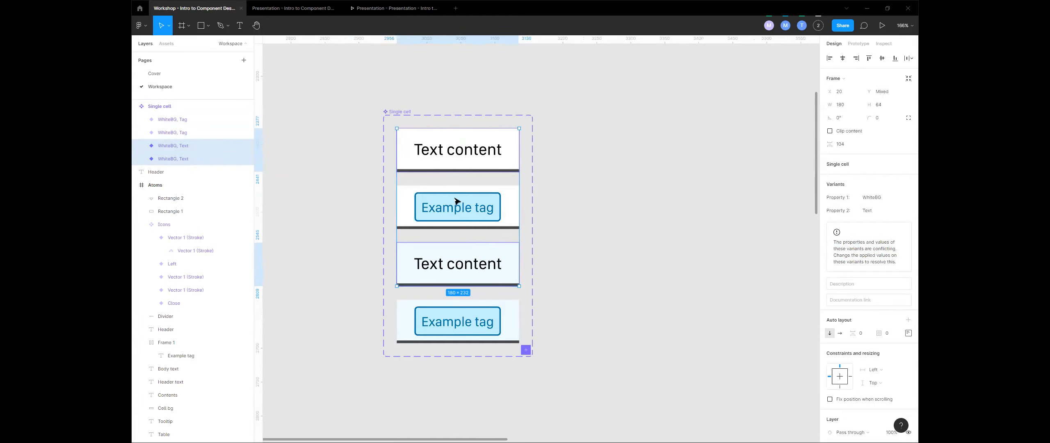
- Set Property 1 to BlueBG on the light-blue text and tag variants
click(485, 272)
shift+click(499, 319)
click(870, 198)
text(Blue)
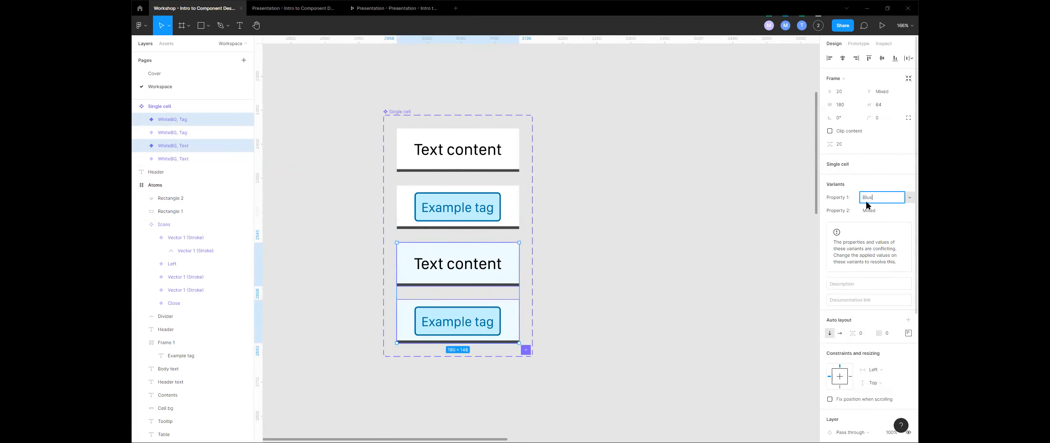
click(603, 185)
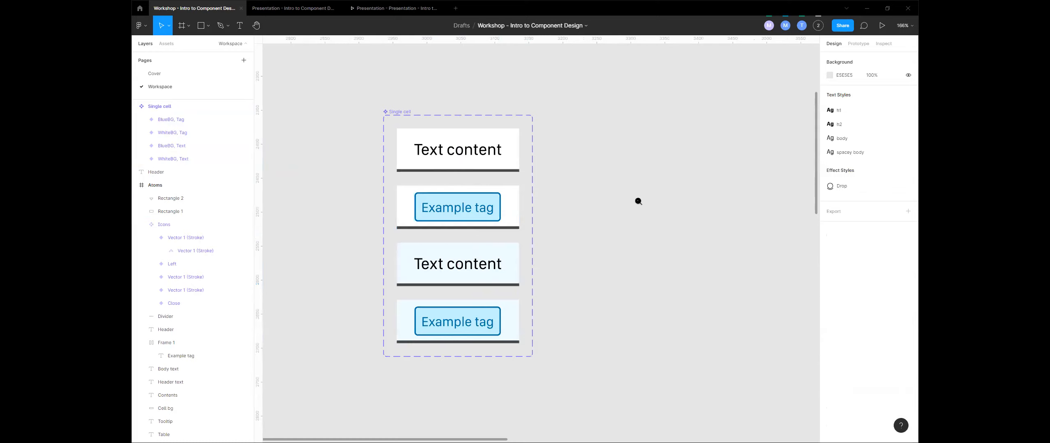
- Select all four Single cell variants and expand their nested layers
scroll(642, 200, down, 3)
drag(642, 199, 529, 165)
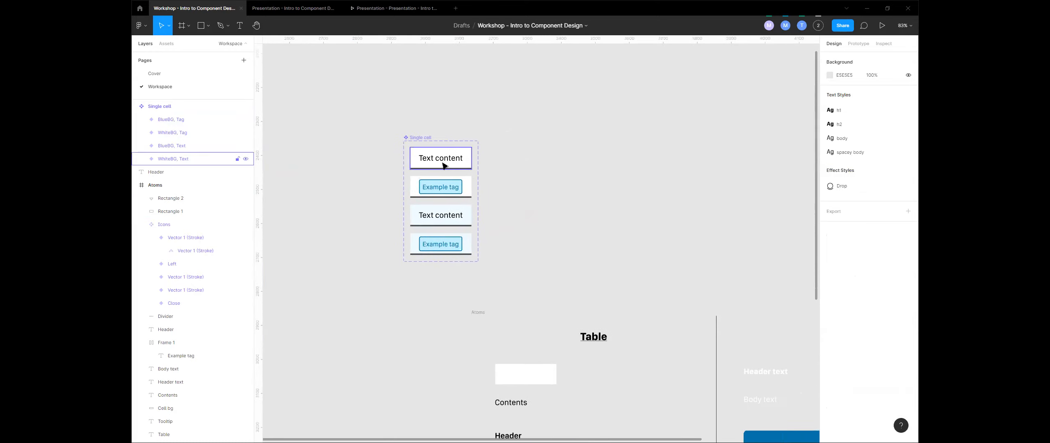
click(444, 165)
shift+click(454, 188)
shift+click(455, 213)
shift+click(447, 243)
click(140, 159)
click(141, 146)
click(141, 133)
click(141, 119)
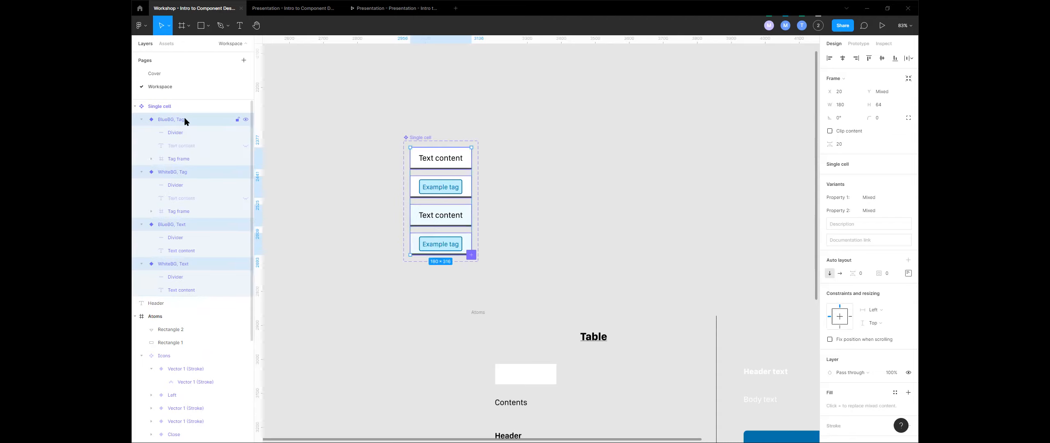
- Hide the Divider layer in each of the four Single cell variants
click(246, 133)
click(245, 185)
click(245, 238)
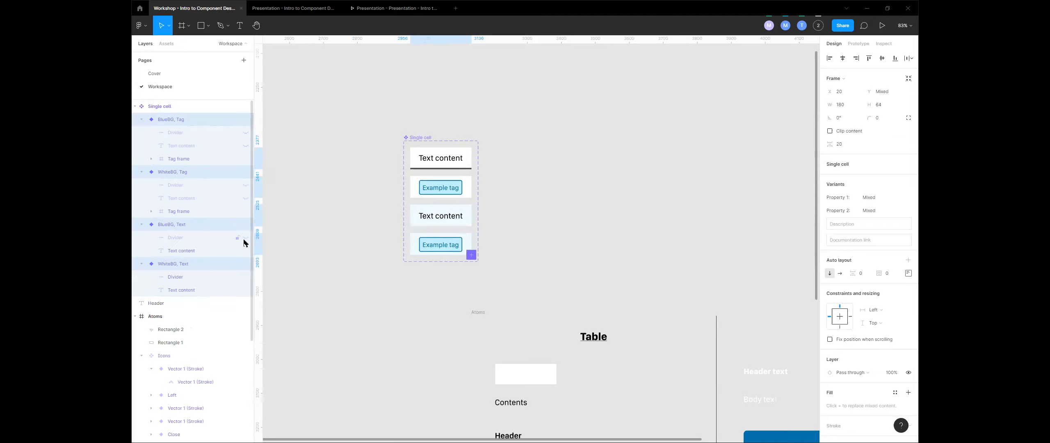
click(246, 277)
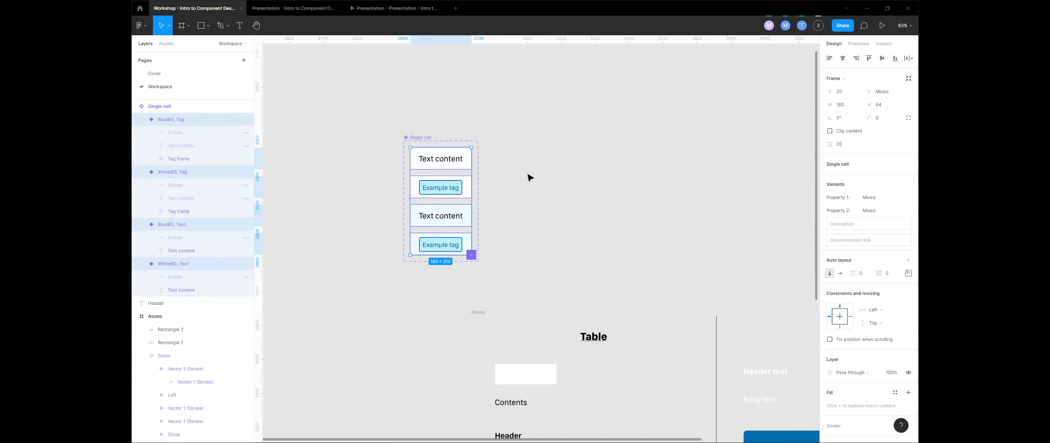
click(554, 151)
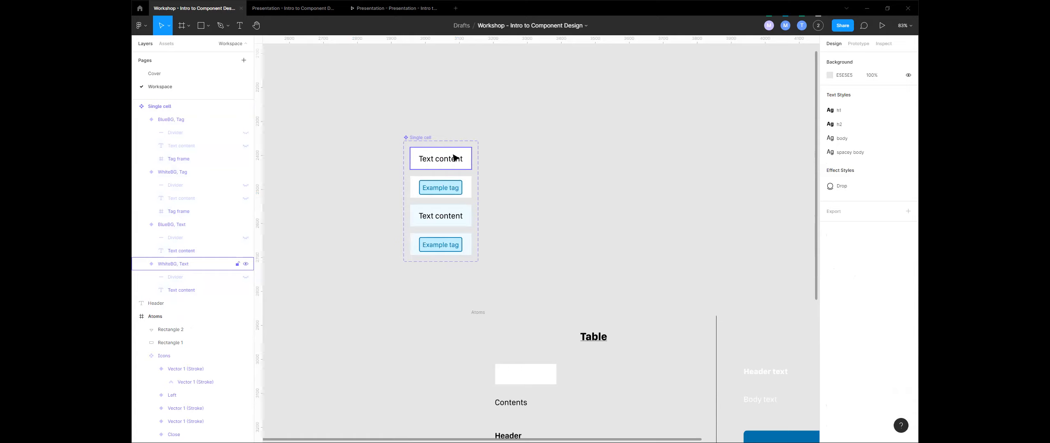
- Place instances of the white and light-blue text variants stacked directly on each other beside the component set
drag(455, 159, 610, 140)
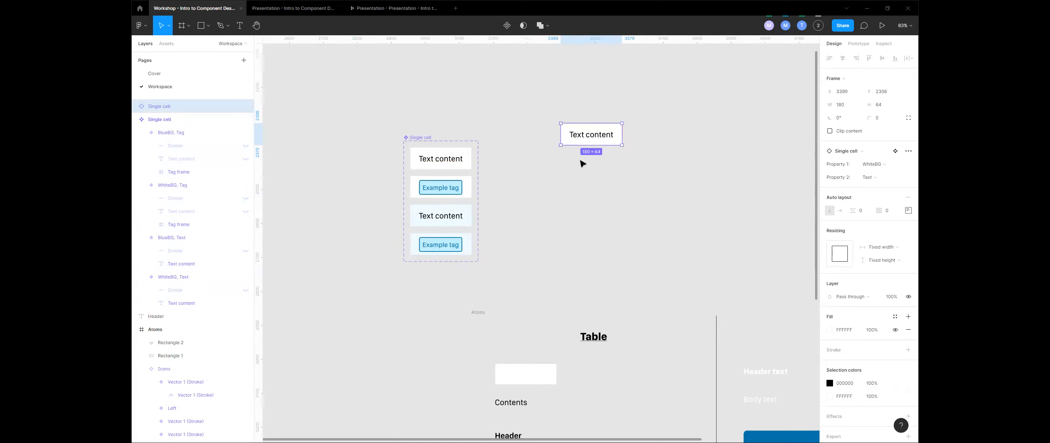
drag(456, 220, 606, 158)
click(655, 147)
- Duplicate the pair of cell instances and place the copies directly below to form a four-cell column
scroll(640, 158, up, 1)
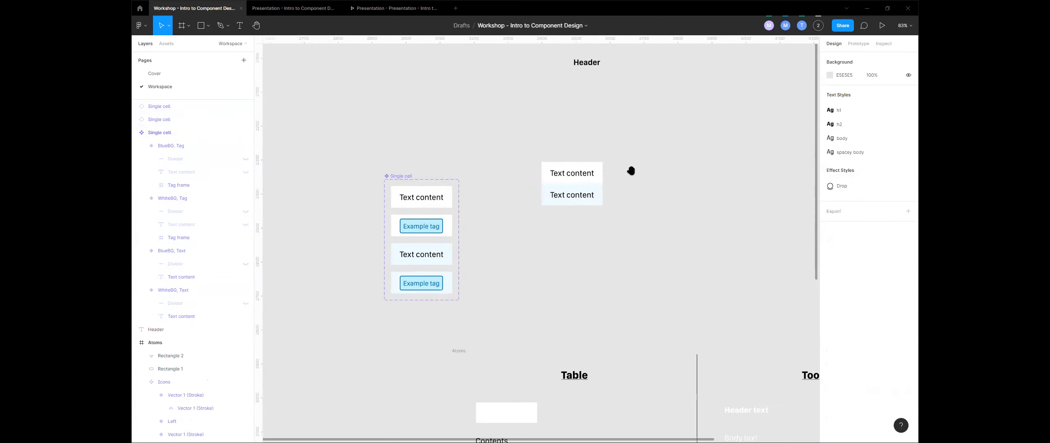
scroll(614, 169, up, 5)
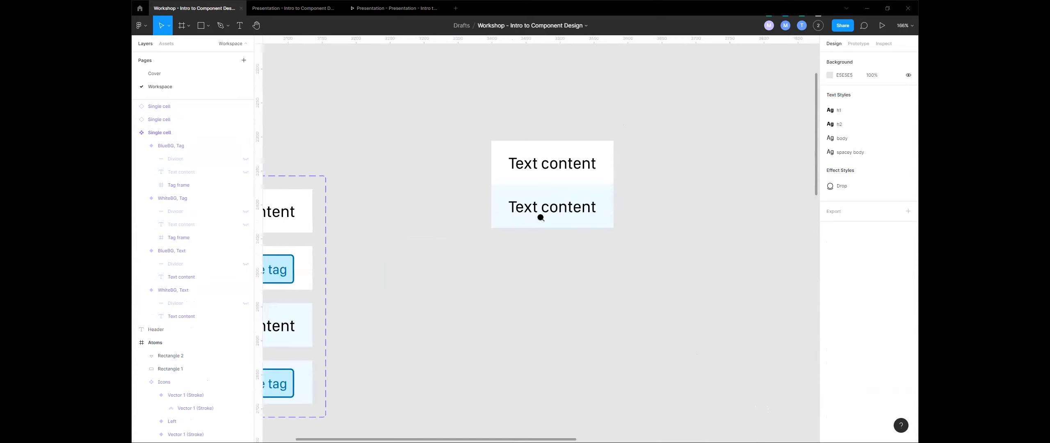
scroll(539, 210, down, 5)
scroll(591, 128, down, 2)
drag(591, 128, 527, 180)
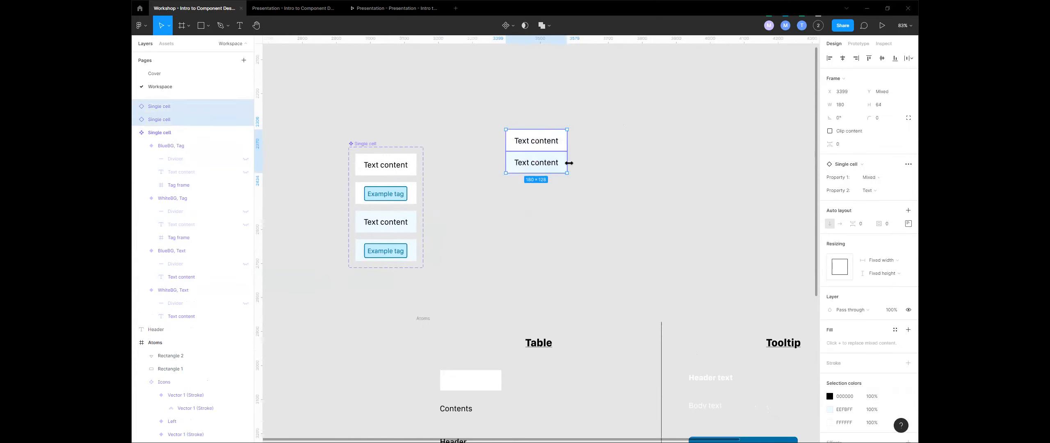
key(ctrl+d)
drag(555, 141, 555, 184)
- Wrap the four stacked cell instances in a vertical auto layout frame
click(595, 113)
drag(594, 113, 514, 263)
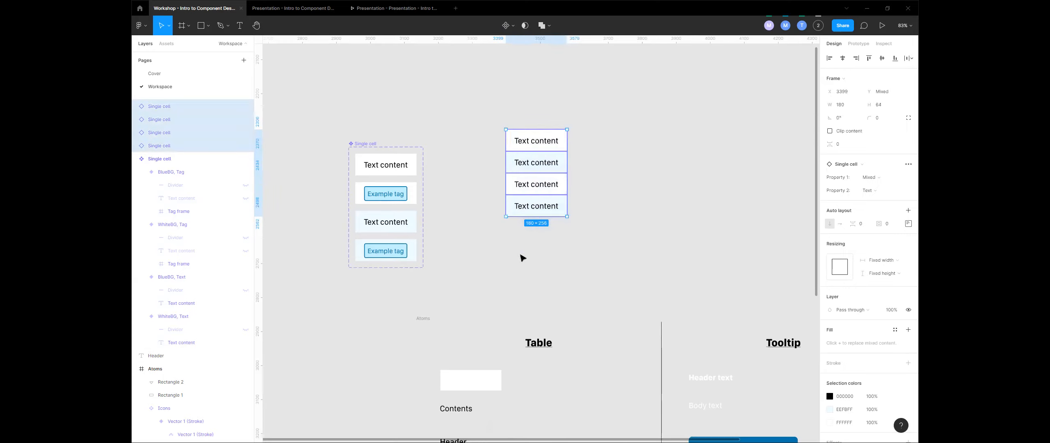
key(shift+a)
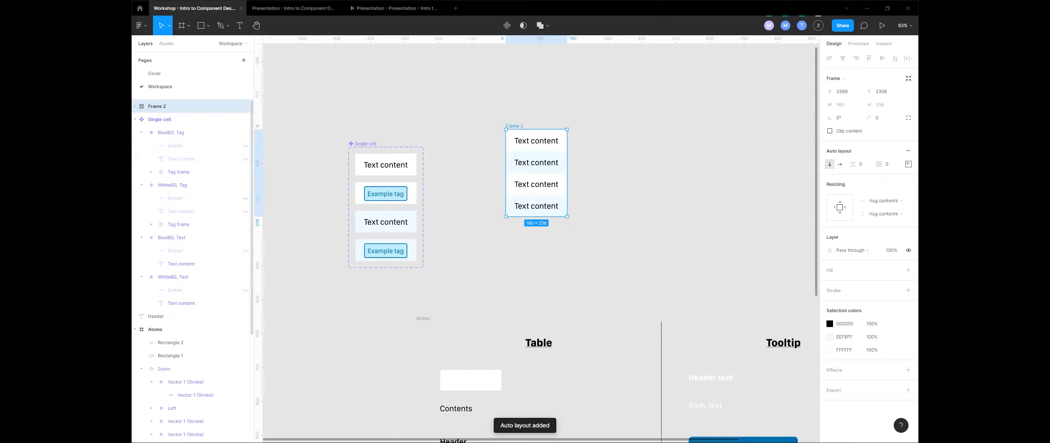
click(137, 106)
click(136, 107)
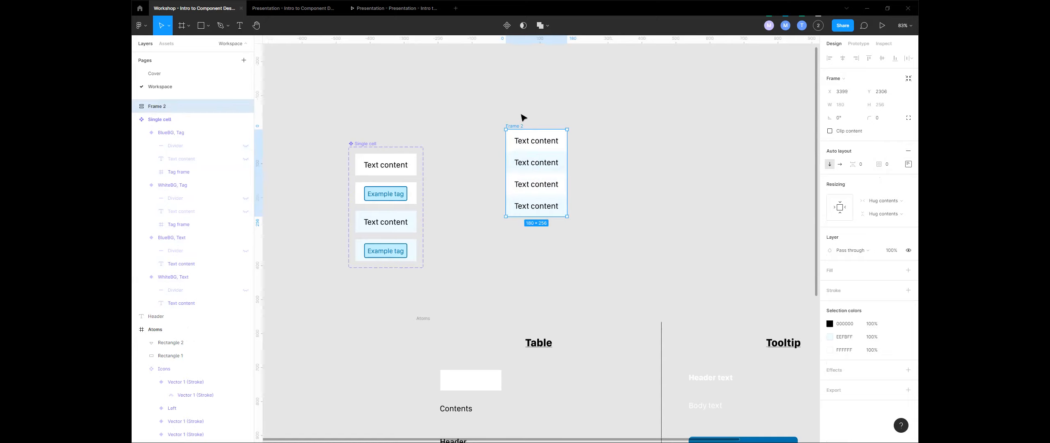
click(585, 155)
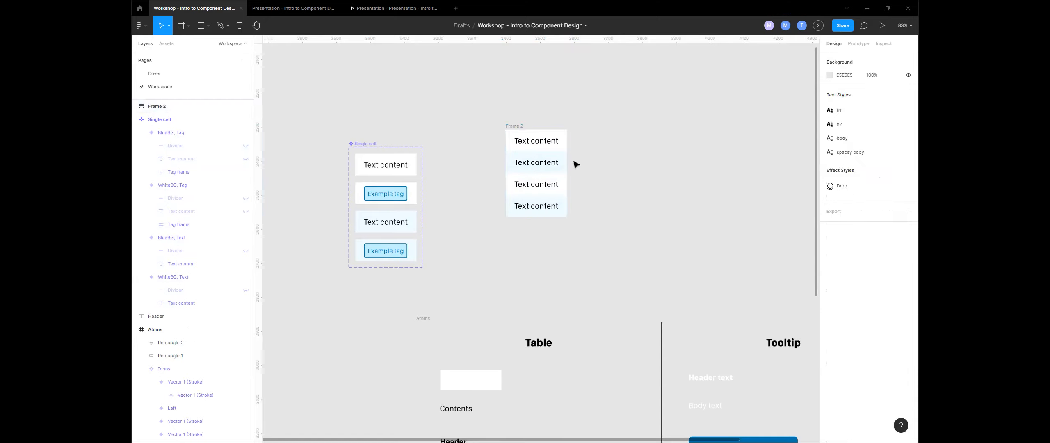
- Duplicate the four cell instances inside Frame 2 to make eight cells
click(539, 138)
click(548, 175)
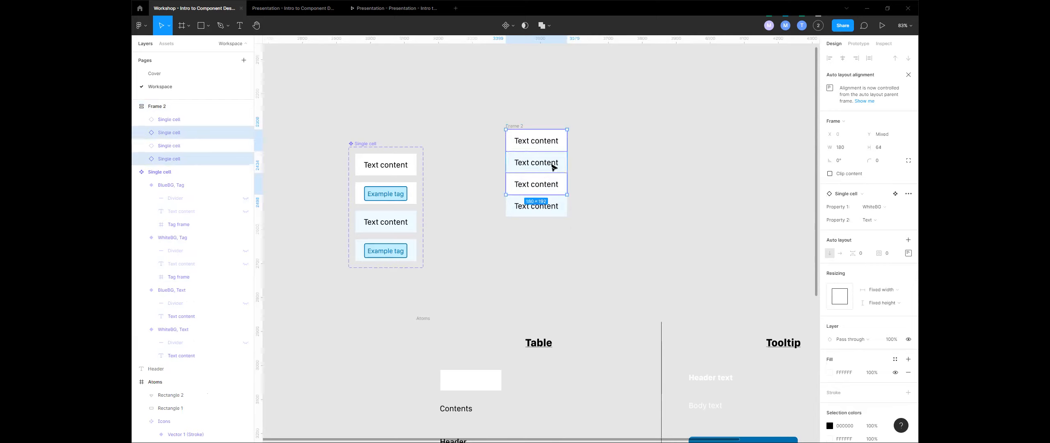
click(584, 173)
click(563, 160)
click(556, 144)
shift+click(549, 207)
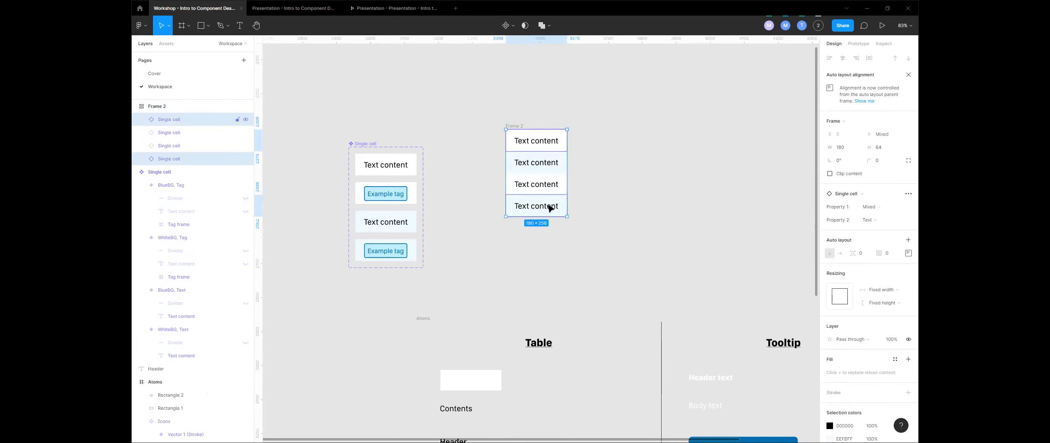
key(ctrl+d)
key(ctrl+d)
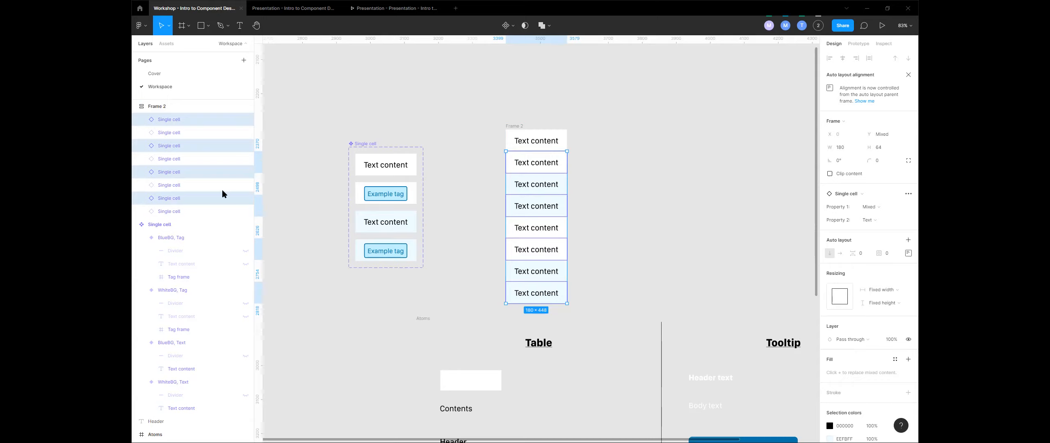
- Move the four duplicated cells together to the lower end of the Frame 2 stack, restoring alternating row colours
mouse_move(200, 118)
mouse_down()
mouse_move(200, 140)
mouse_move(207, 115)
mouse_up()
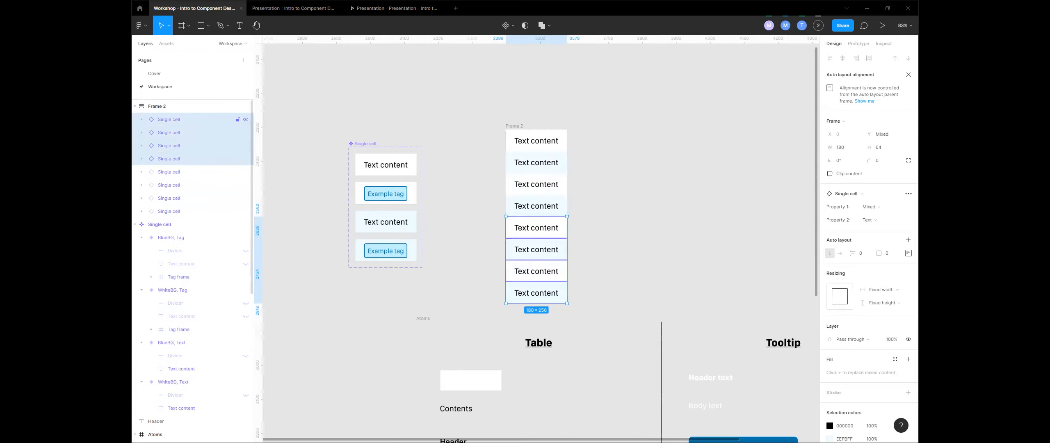
key(ctrl+z)
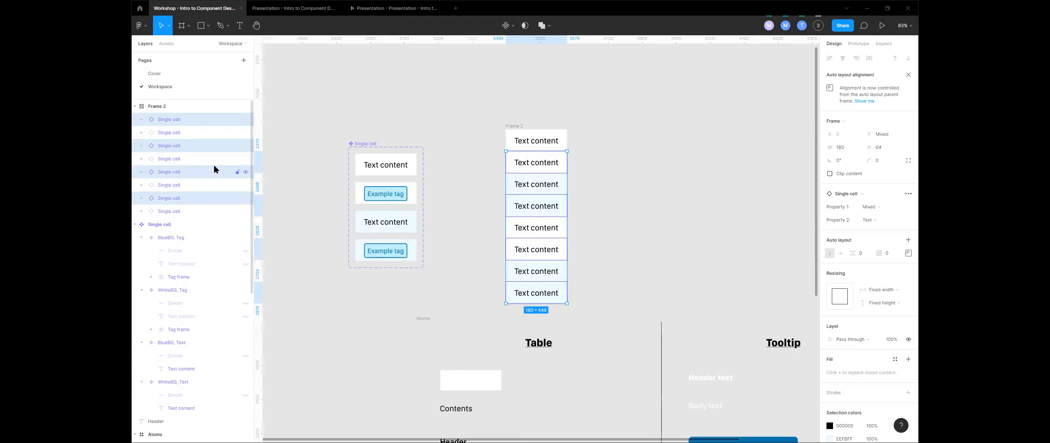
key(ctrl+shift+z)
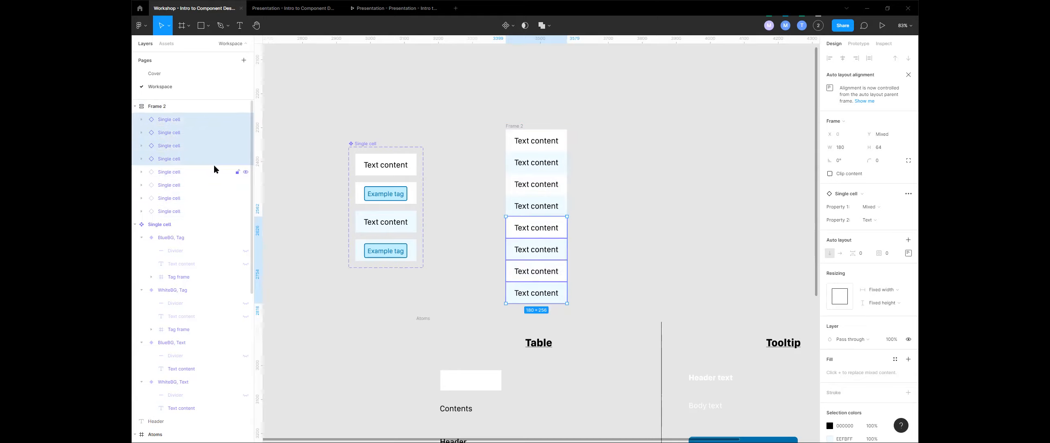
key(ctrl+z)
key(ctrl+shift+z)
key(ctrl+z)
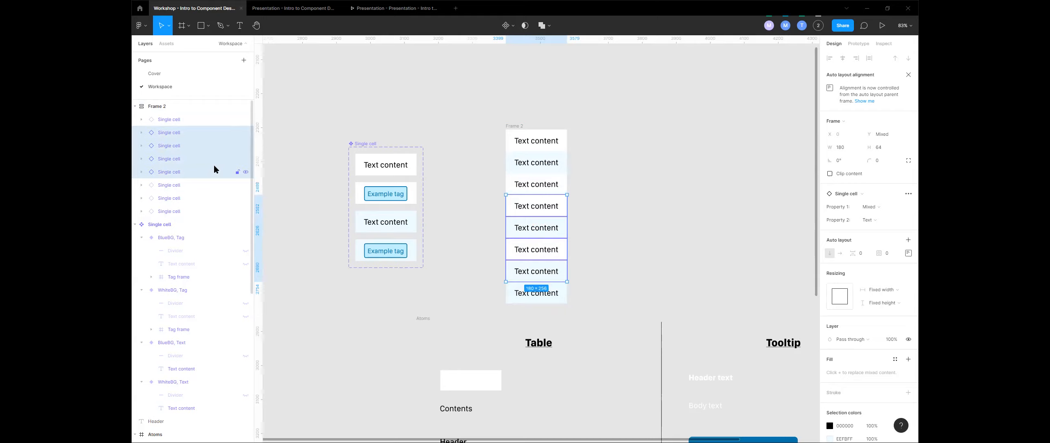
- Shift the four selected cells up and down the Frame 2 stack as a group, ending at its lower end
key(Up)
key(Up)
key(Up)
key(Down)
key(Down)
key(Down)
key(Up)
key(Up)
key(Up)
key(Down)
key(Down)
key(Down)
key(Down)
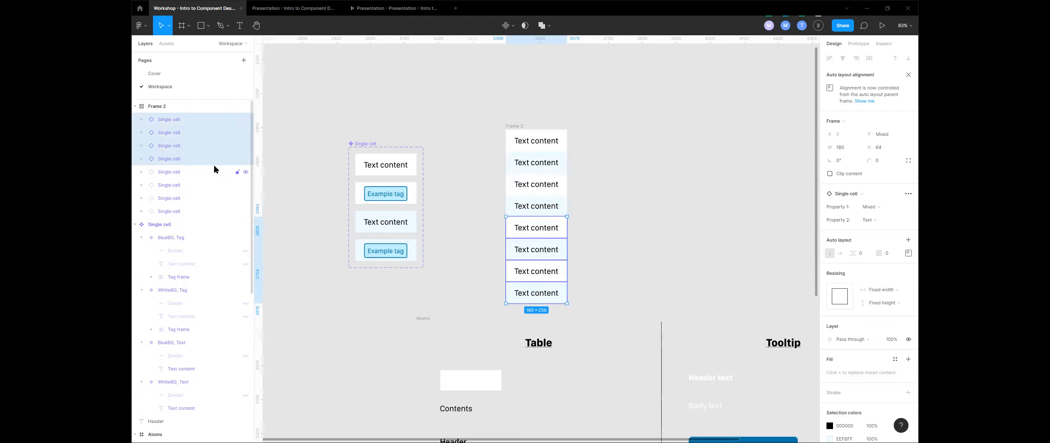
- Move Frame 2 up and to the left on the canvas and rename it Columns
click(607, 118)
drag(514, 125, 500, 100)
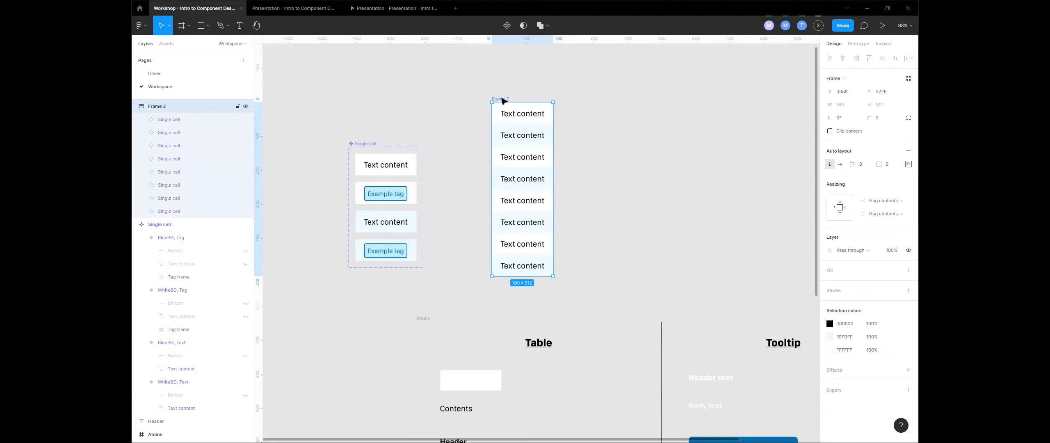
key(ctrl+r)
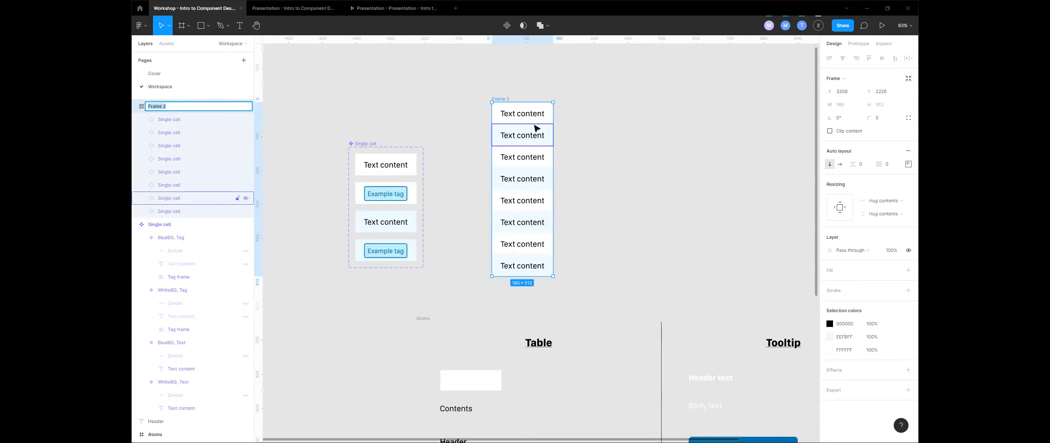
text(Col)
key(Return)
click(589, 216)
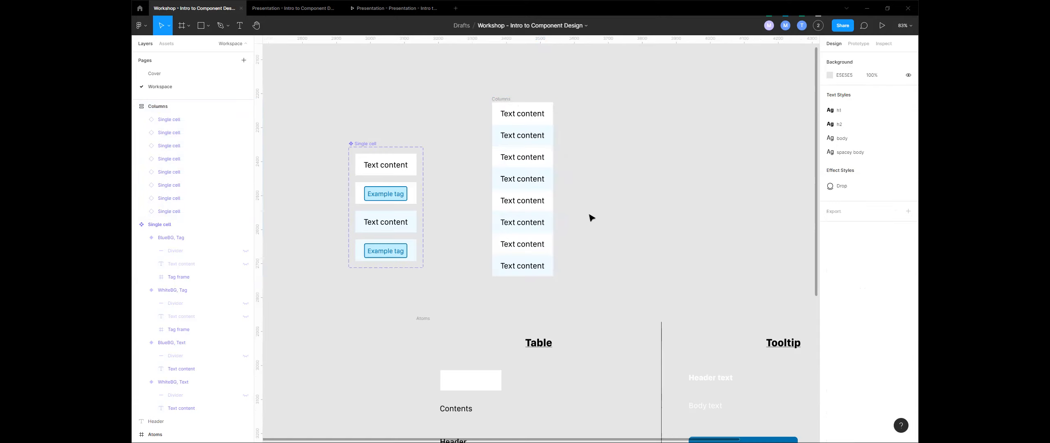
- Place a copy of the Atoms frame's table Header text directly above the Columns frame
scroll(592, 205, down, 3)
click(490, 369)
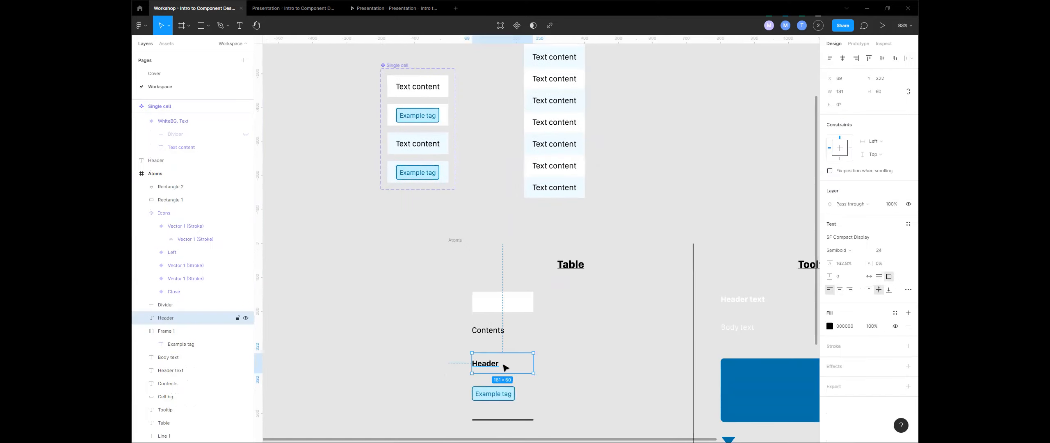
drag(492, 361, 483, 239)
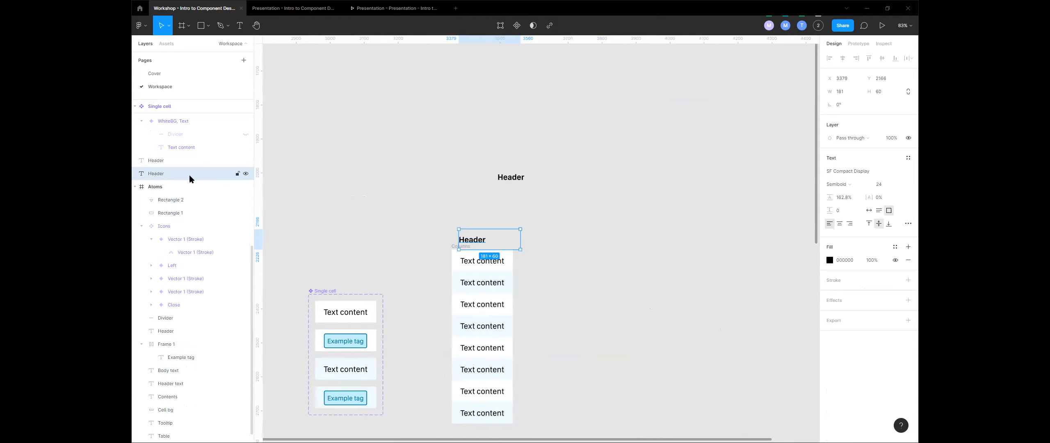
- Nest a Header text layer inside the Columns frame and reorder it above the eight cells
scroll(189, 177, up, 6)
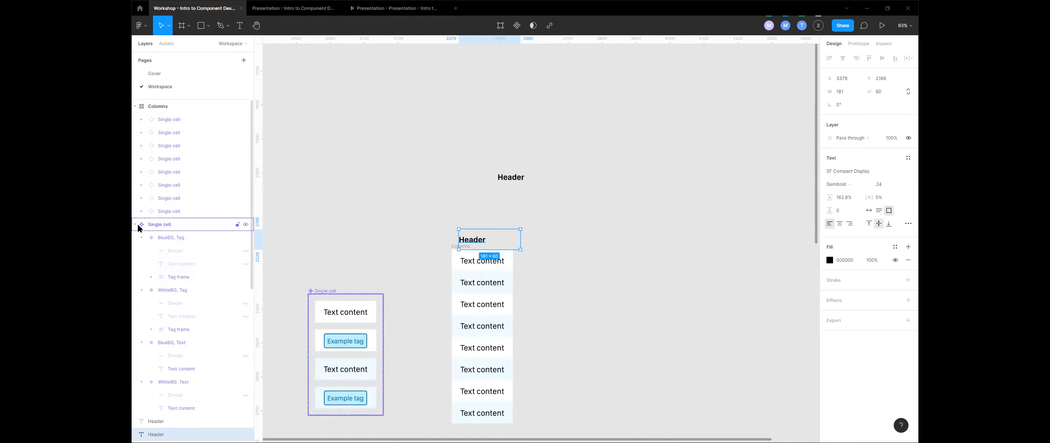
click(138, 224)
click(136, 224)
drag(167, 241, 175, 113)
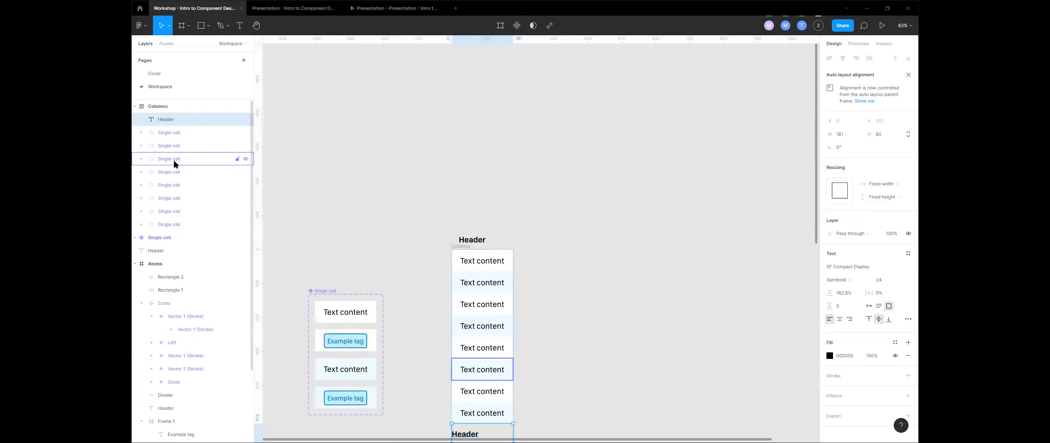
key(Up)
key(Up)
key(Up)
key(Up)
key(Up)
key(Up)
key(Up)
key(Up)
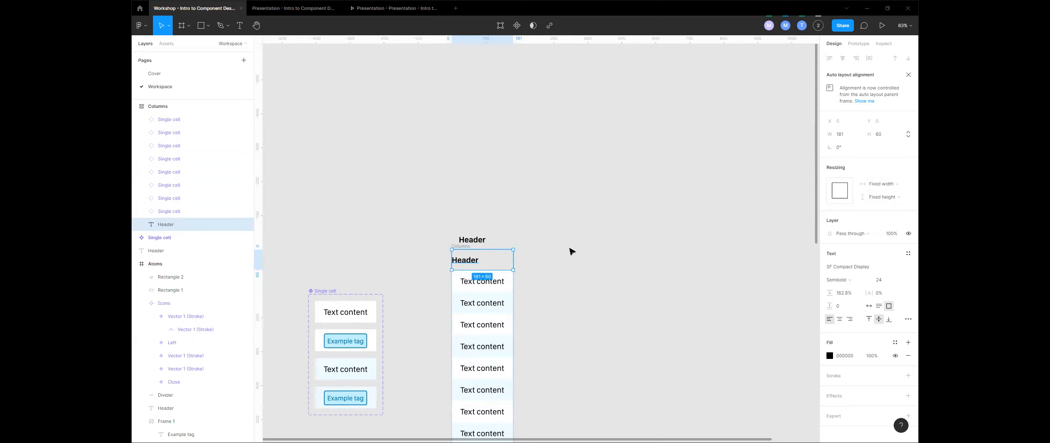
- Wrap the nested Header text in an auto layout frame and set its width to Fill container
key(shift+a)
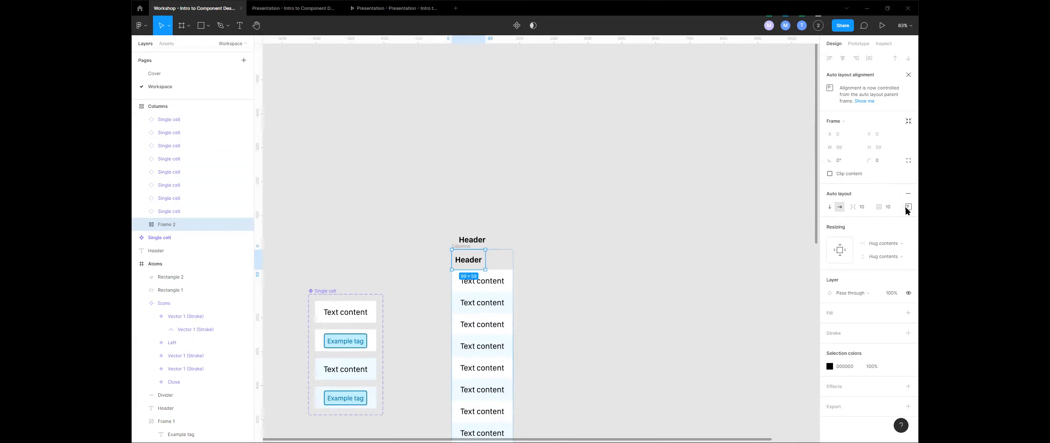
click(902, 244)
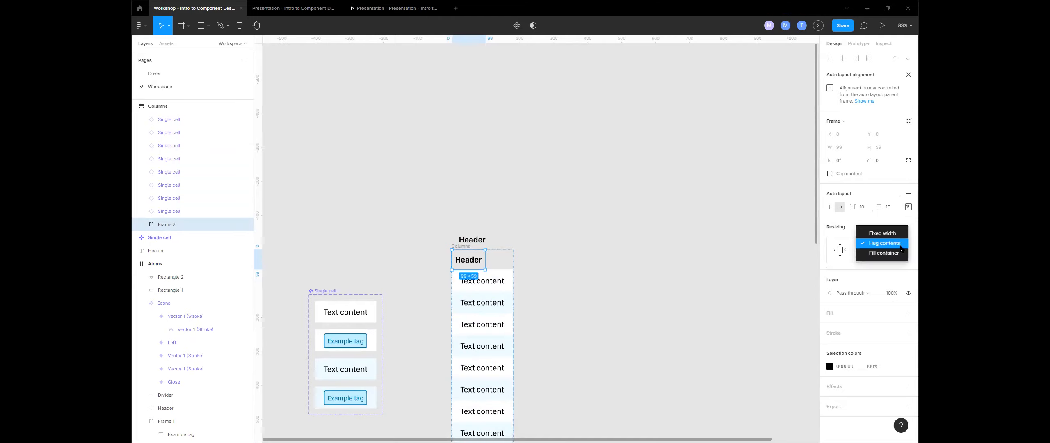
click(898, 254)
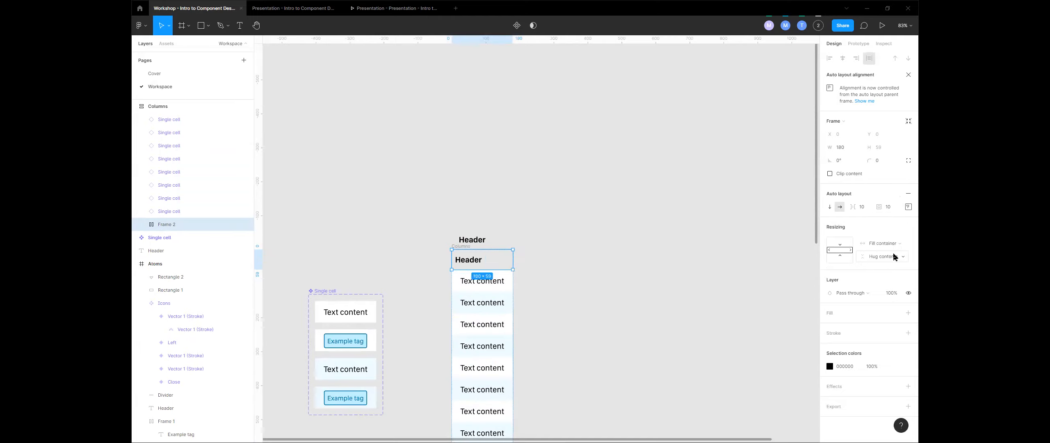
scroll(554, 287, down, 3)
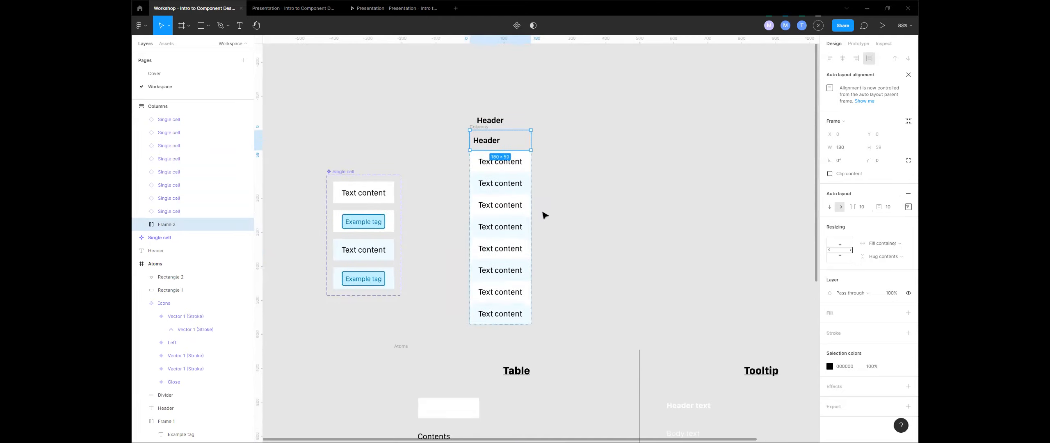
- Compare the sizing settings of the header frame and the first cell in the Columns frame
click(558, 157)
click(487, 129)
mouse_move(531, 187)
mouse_down()
mouse_move(682, 201)
mouse_move(534, 215)
mouse_move(531, 184)
mouse_up()
click(520, 166)
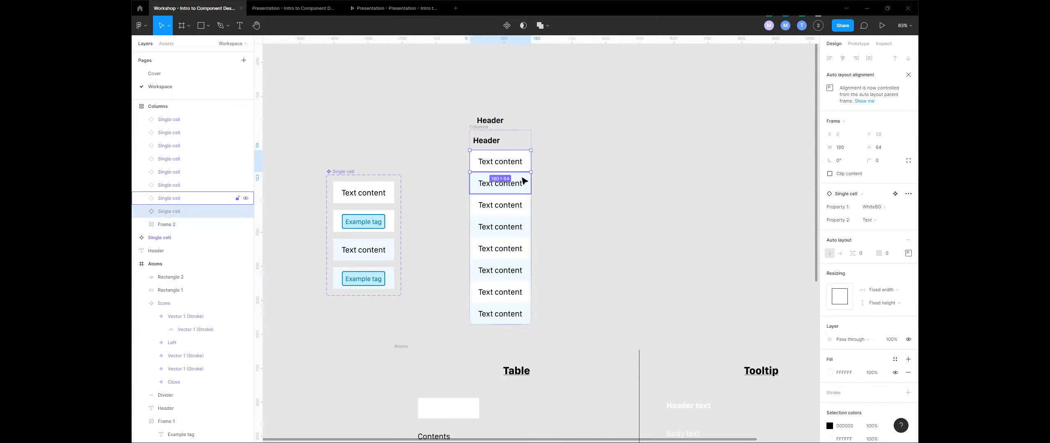
click(546, 166)
click(496, 142)
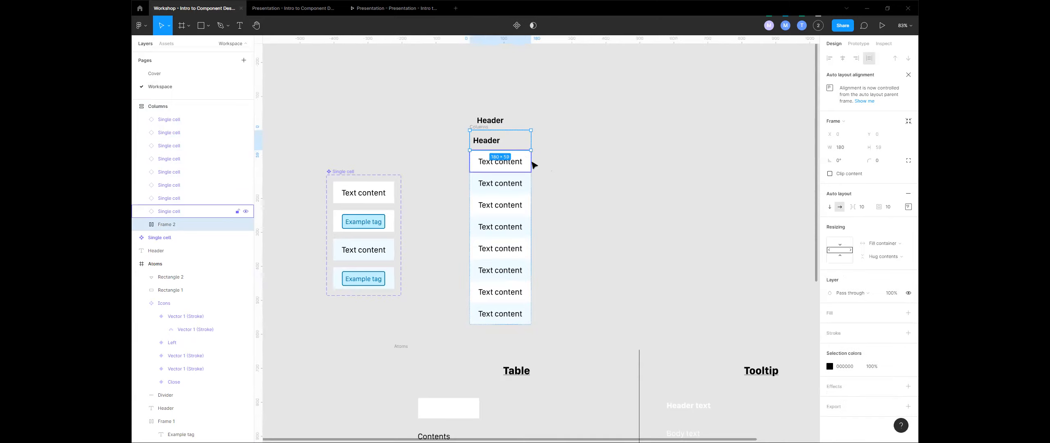
click(520, 169)
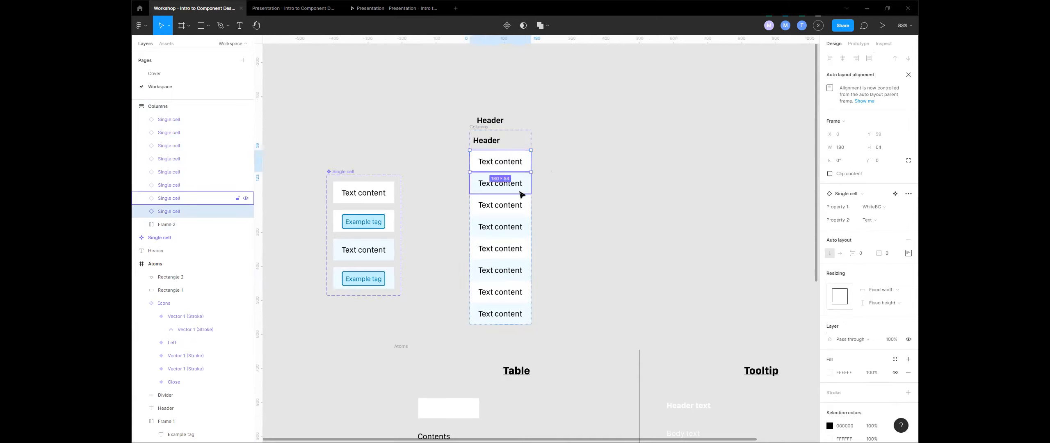
click(552, 136)
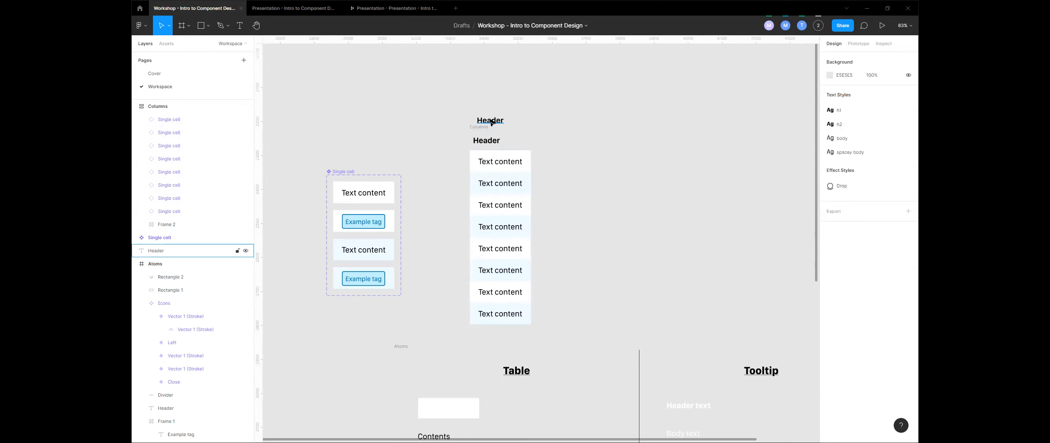
- Move the leftover Header text away from the Columns frame and delete it
drag(491, 122, 491, 84)
scroll(482, 136, down, 3)
scroll(514, 128, up, 4)
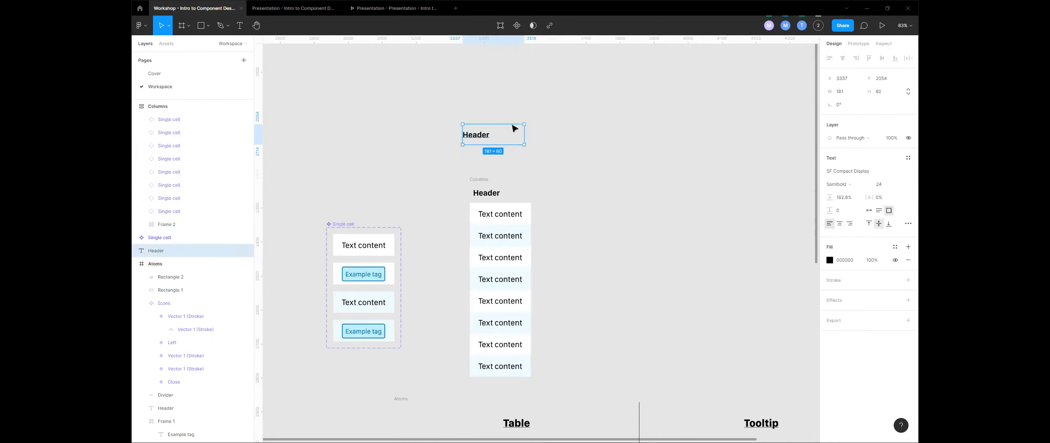
key(Delete)
- Stretch the Columns frame to 323 wide to test how its contents resize, and return it to 180
click(485, 180)
drag(532, 239, 580, 247)
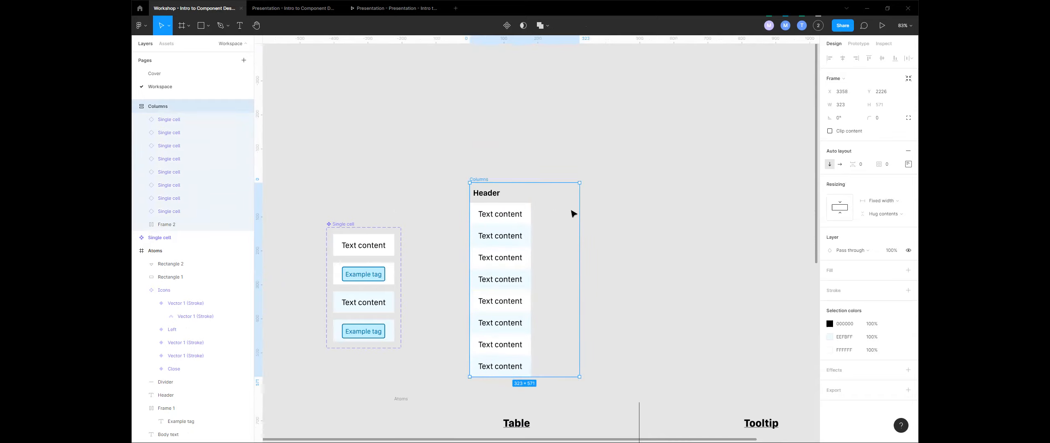
drag(579, 231, 531, 228)
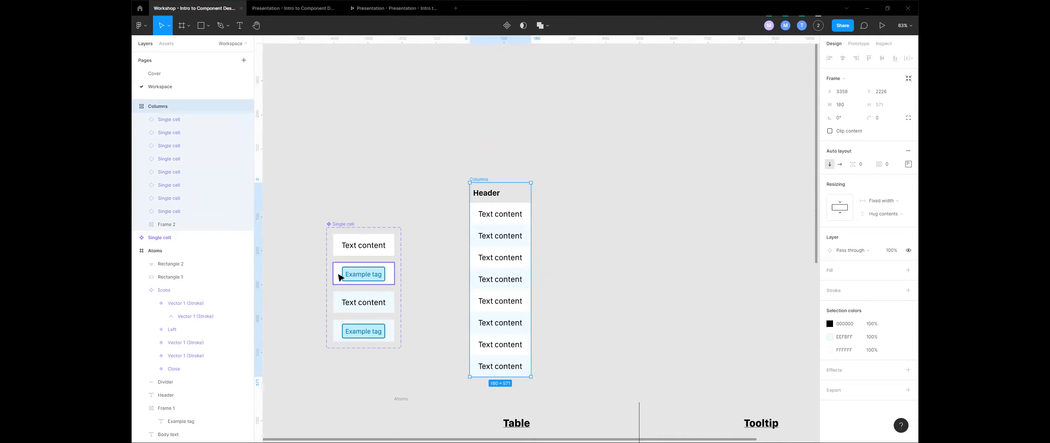
- Set all eight cell instances in the Columns frame to Fill container width and Fixed height
click(510, 213)
shift+click(514, 237)
shift+click(514, 258)
shift+click(514, 280)
shift+click(513, 302)
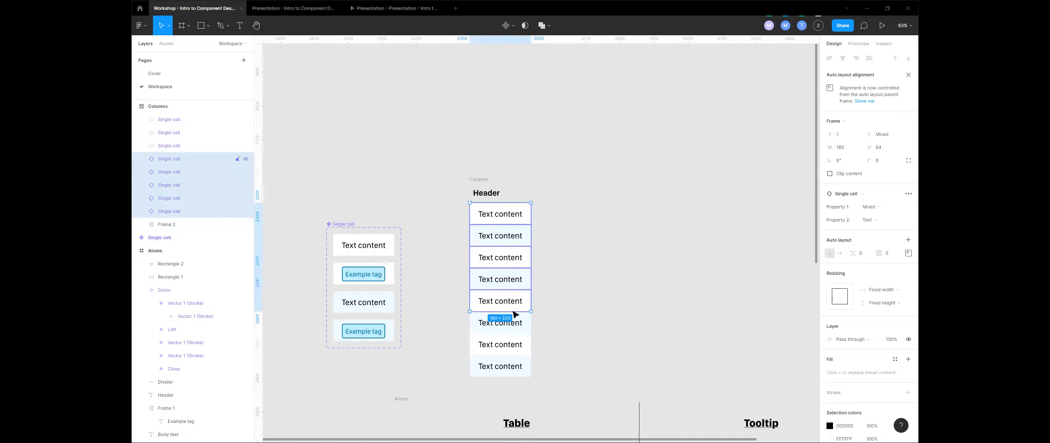
shift+click(513, 324)
shift+click(513, 345)
shift+click(513, 367)
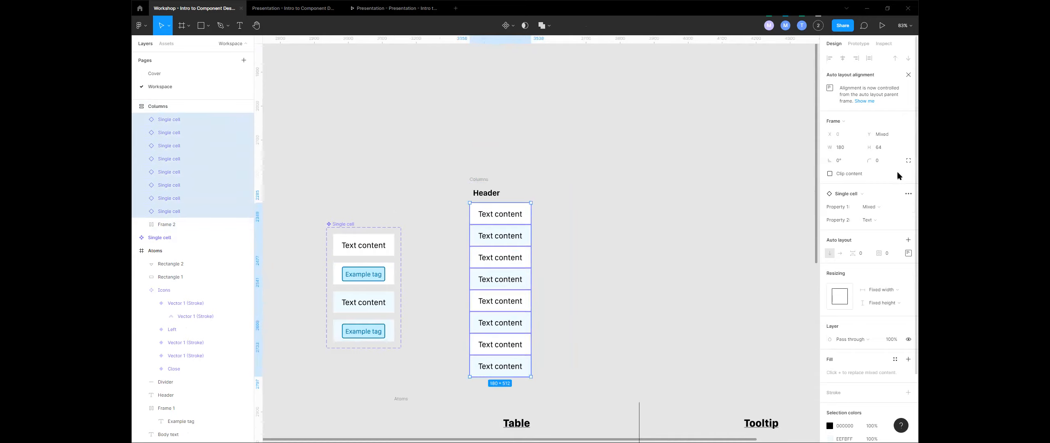
click(884, 290)
click(879, 308)
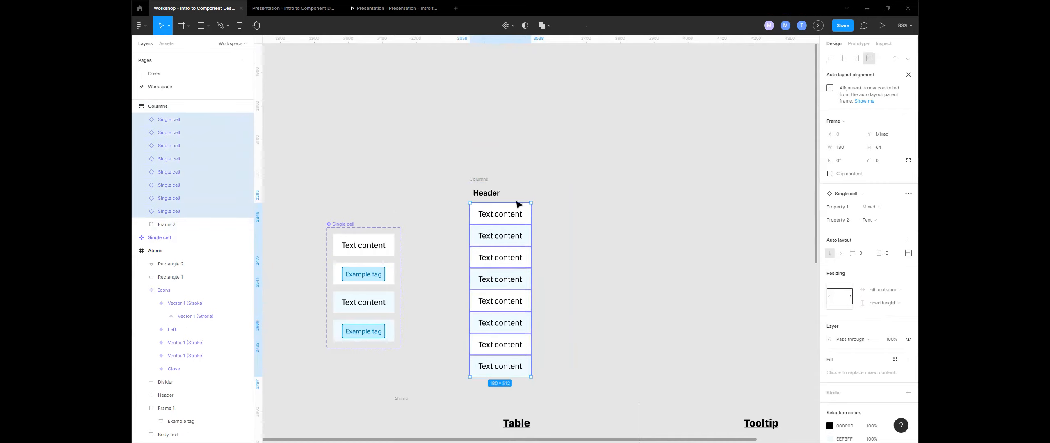
click(895, 310)
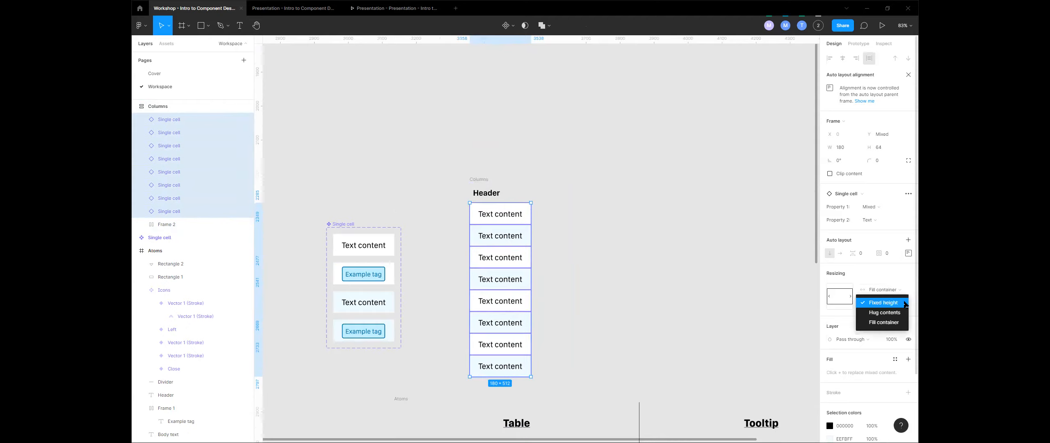
click(905, 304)
- Widen the Columns frame to test the cells' resizing, and undo the change
click(484, 183)
drag(533, 228, 685, 288)
key(ctrl+z)
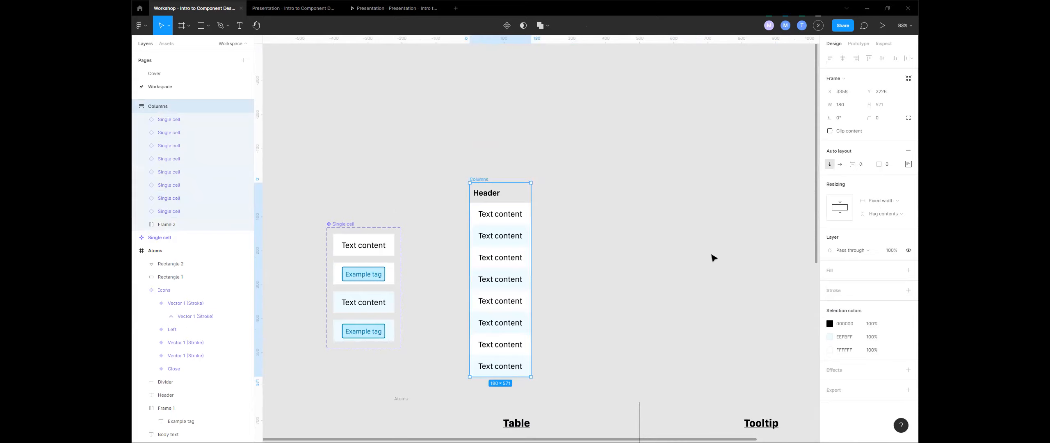
click(604, 205)
- Wrap the WhiteBG, Text variant's text in an auto layout frame that fills the container in width and height
ctrl+click(349, 248)
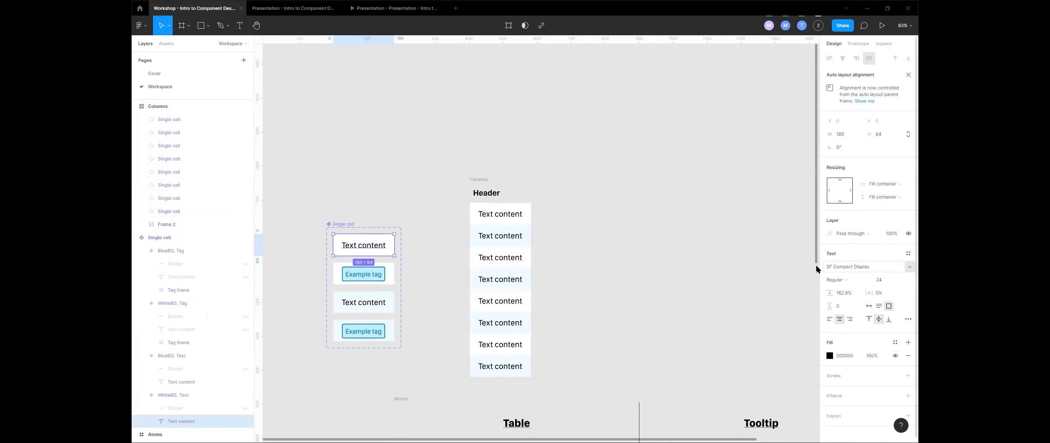
ctrl+shift+click(364, 304)
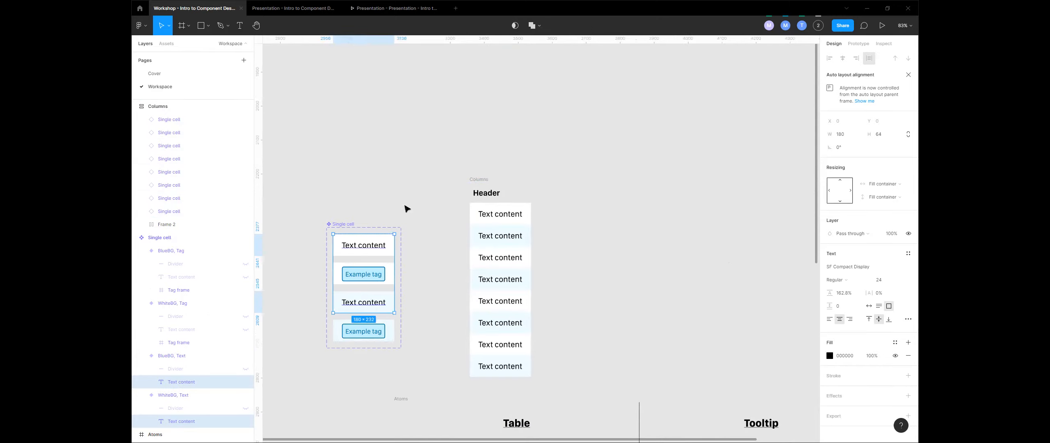
click(381, 247)
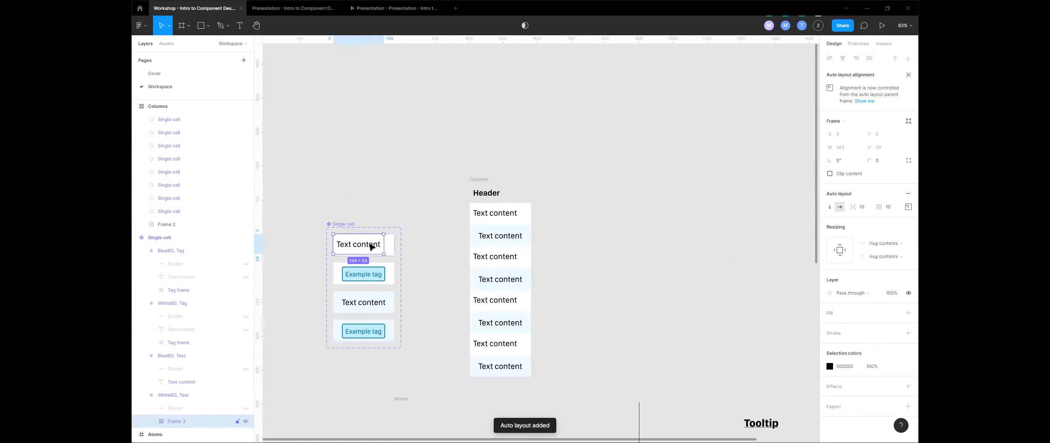
drag(386, 255, 395, 256)
click(882, 243)
click(890, 265)
click(893, 256)
click(891, 277)
- Set the white text variant's new inner frame to 16 left padding and 12 top padding
click(907, 207)
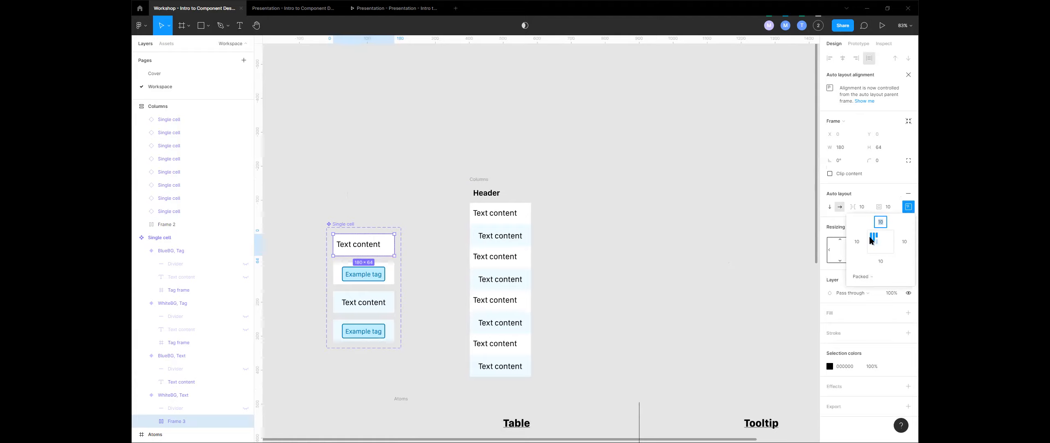
click(858, 242)
key(Tab)
key(shift+Tab)
key(shift+Tab)
key(shift+Tab)
key(shift+Tab)
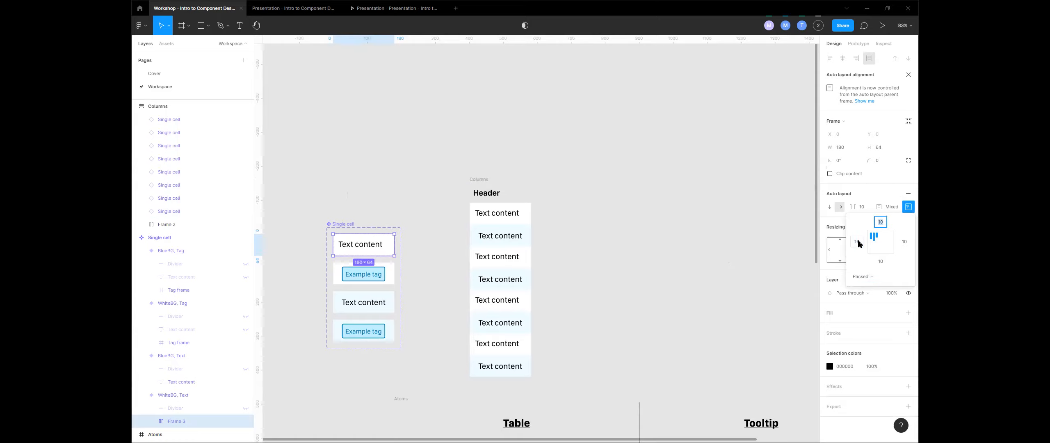
text(16)
key(Tab)
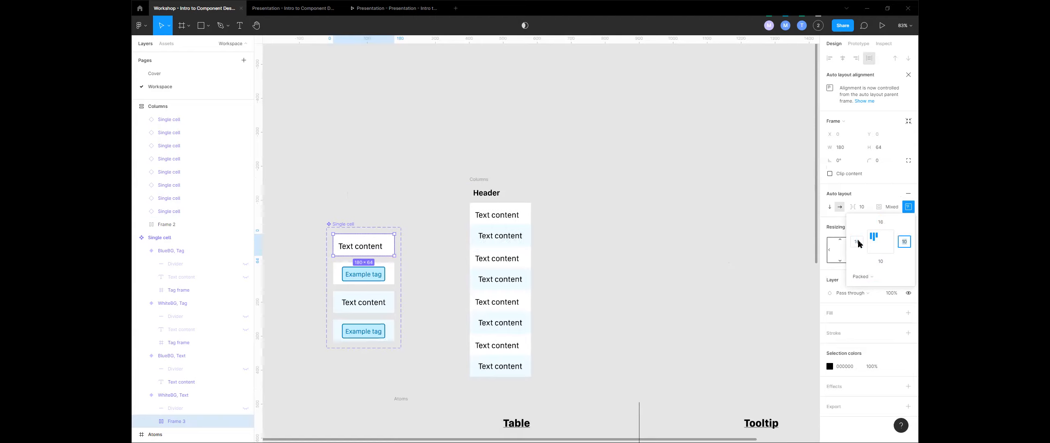
key(shift+Tab)
key(Tab)
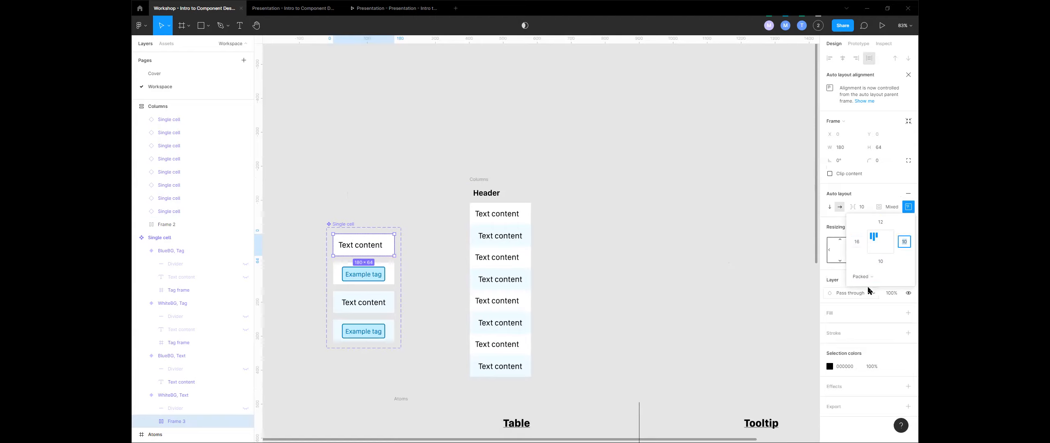
- Wrap the BlueBG, Text variant's text in an auto layout frame that fills the container in width and height
double_click(364, 303)
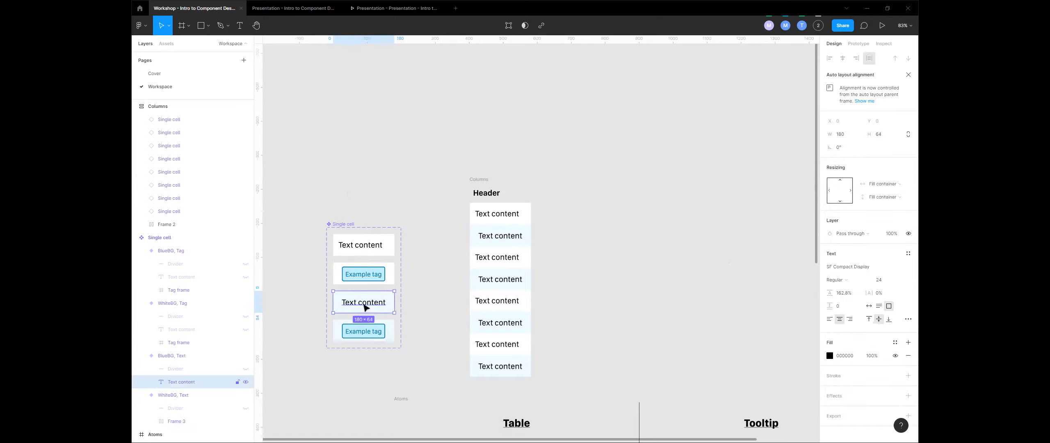
key(shift+a)
drag(385, 309, 395, 312)
click(888, 244)
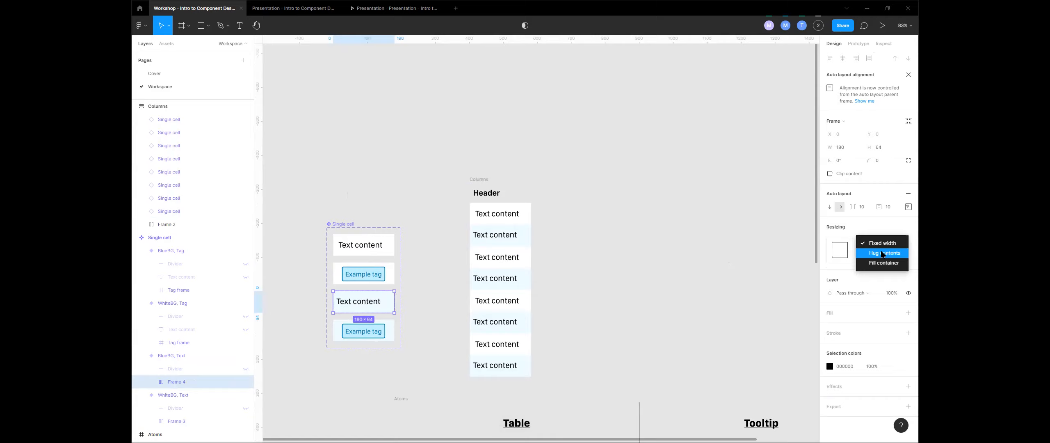
click(884, 263)
click(882, 256)
click(884, 276)
- Set the blue text variant's new inner frame to 16 left padding and 12 top padding
click(909, 206)
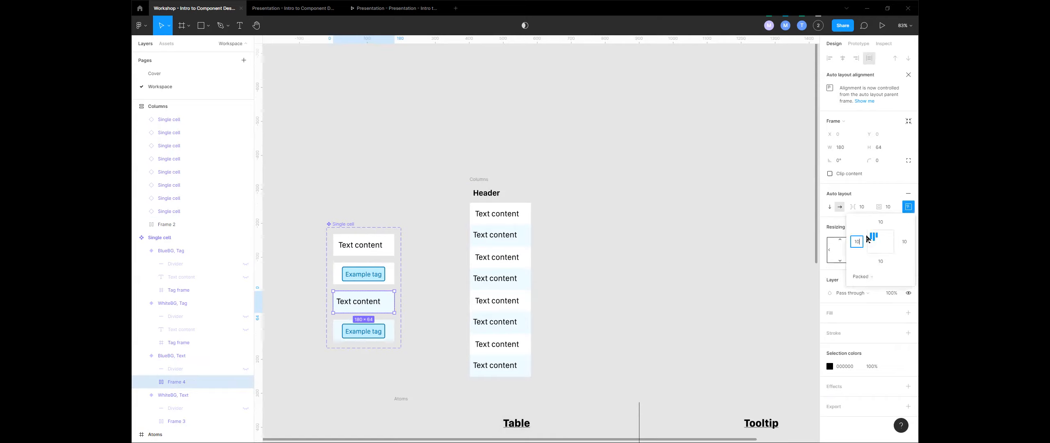
text(16)
key(Tab)
key(Tab)
text(12)
key(Tab)
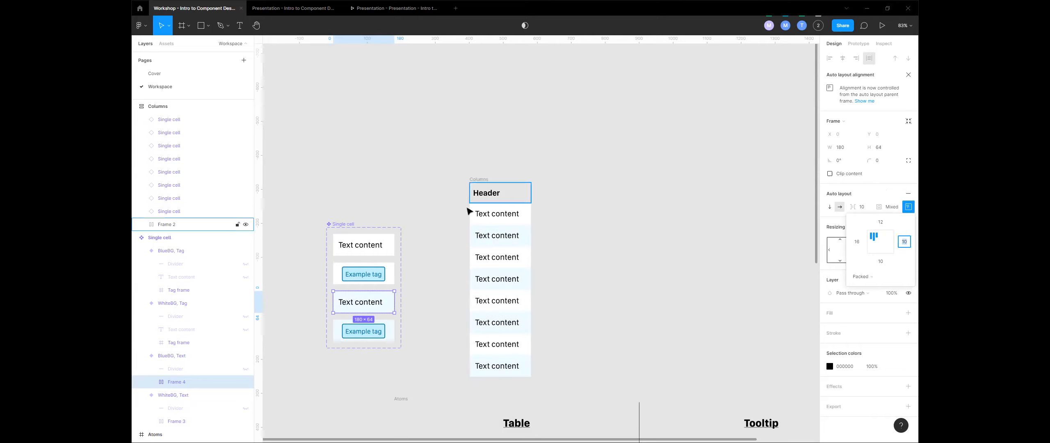
- Set the left padding of the column's header frame to 16
click(488, 194)
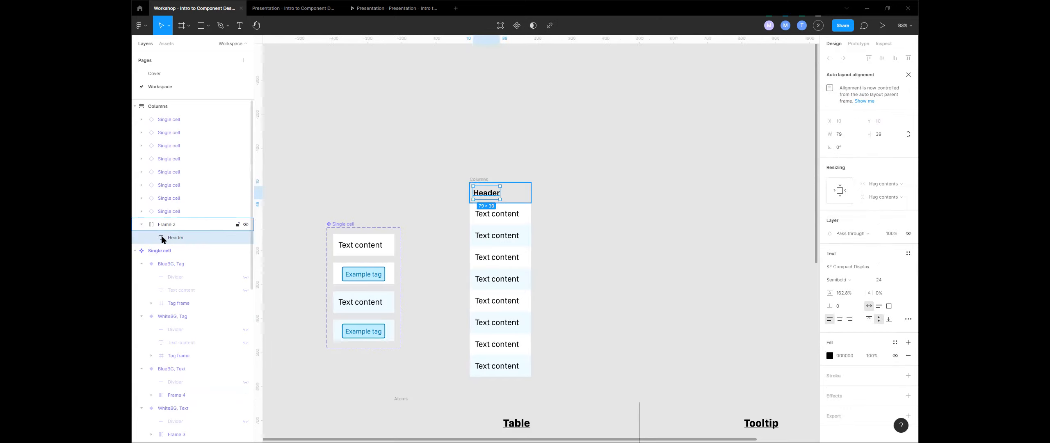
click(166, 225)
click(908, 207)
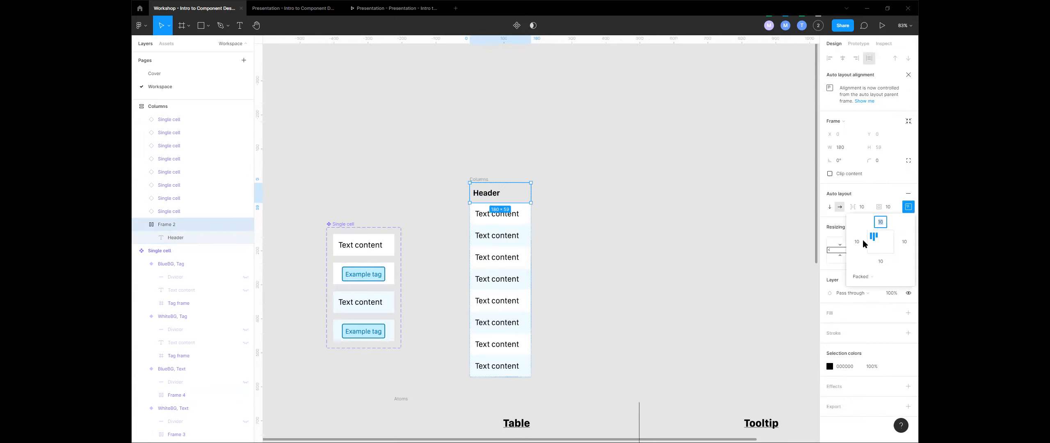
key(Tab)
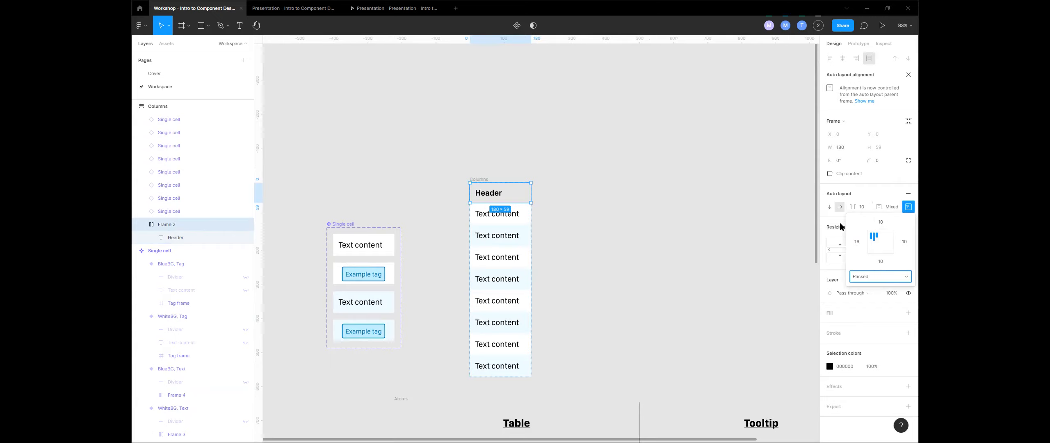
click(598, 156)
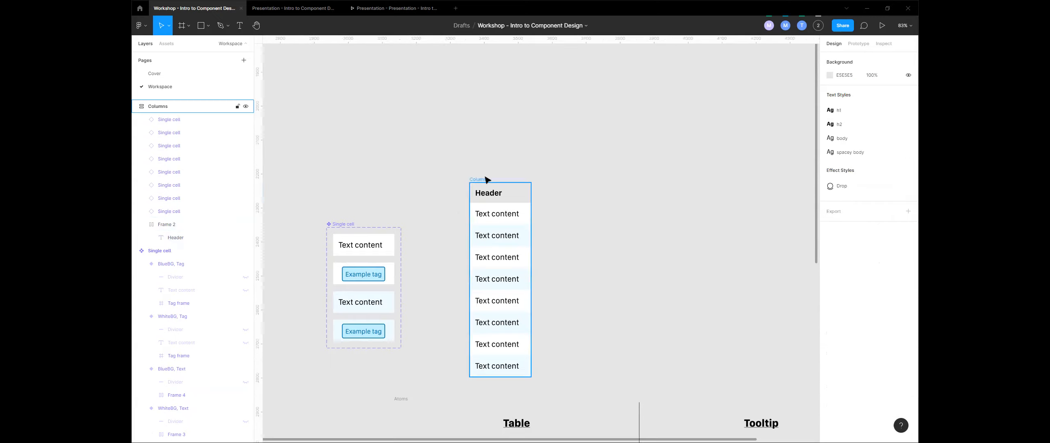
- Move the Columns frame higher on the canvas, keeping it beside the Single cell component set
click(483, 179)
drag(535, 251, 525, 295)
key(Escape)
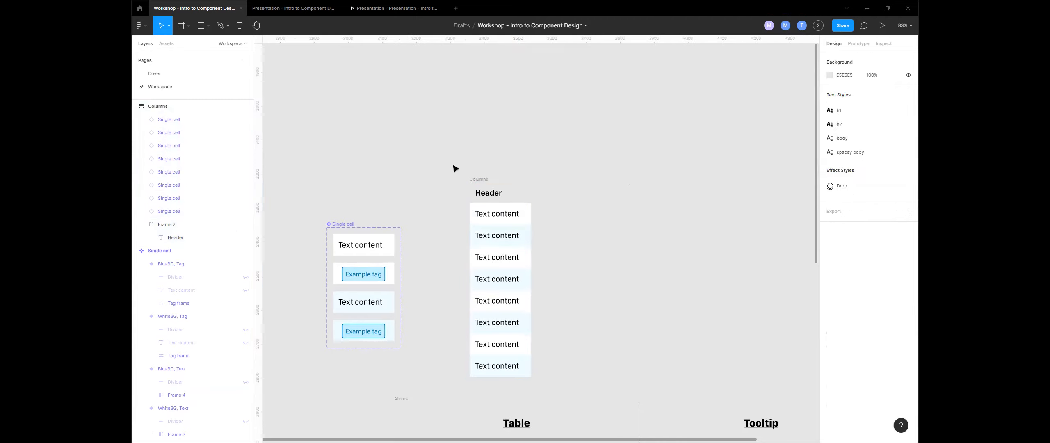
drag(480, 180, 444, 49)
drag(493, 214, 503, 240)
key(ctrl+z)
drag(507, 109, 524, 205)
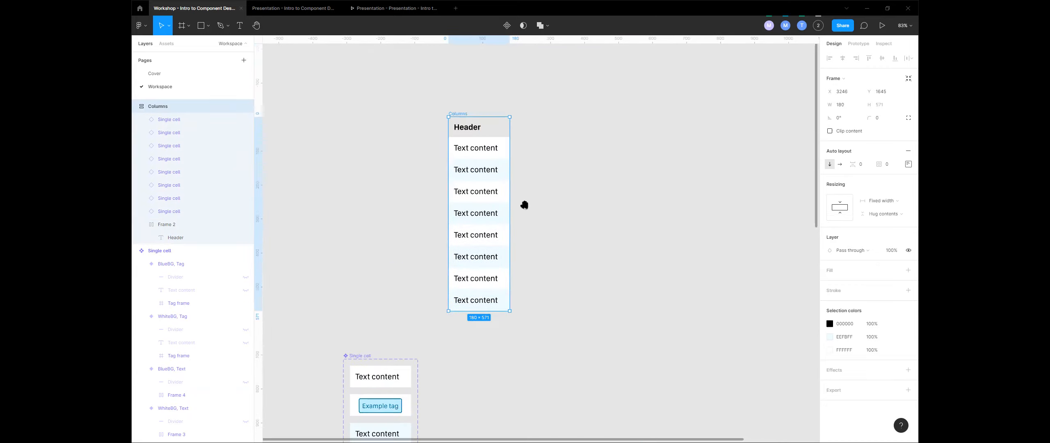
drag(460, 113, 498, 243)
drag(533, 272, 556, 204)
- Try making the WhiteBG, Text variant's text fill its container in width
ctrl+click(542, 187)
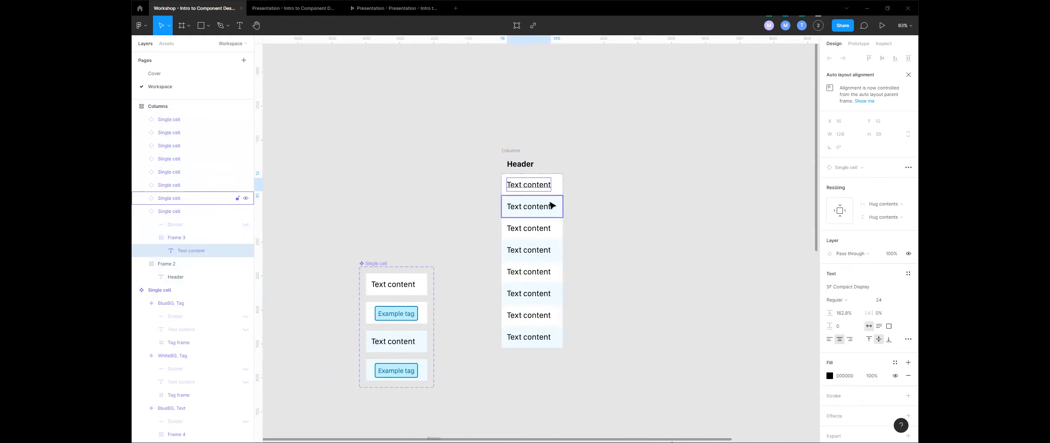
ctrl+click(406, 287)
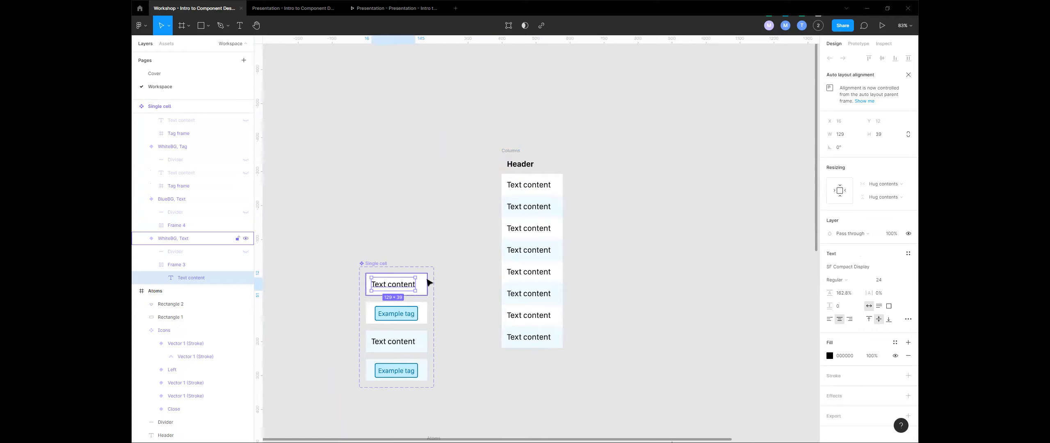
click(447, 268)
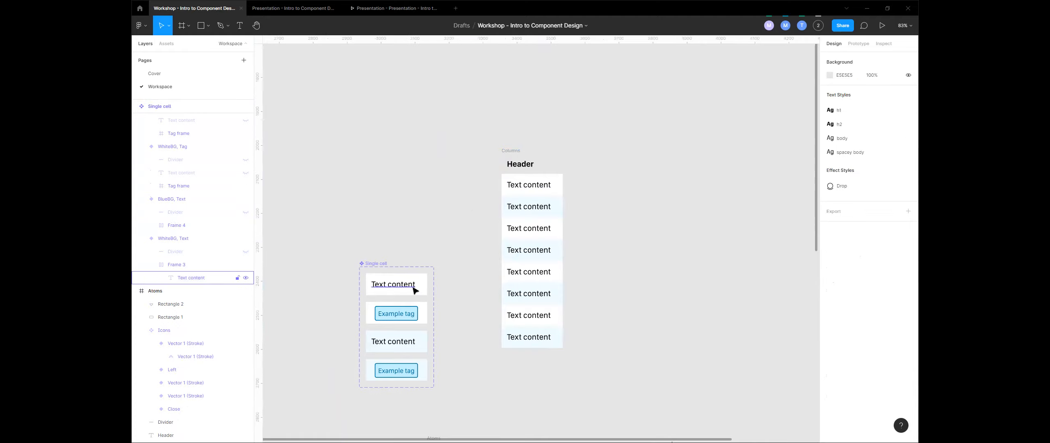
click(414, 290)
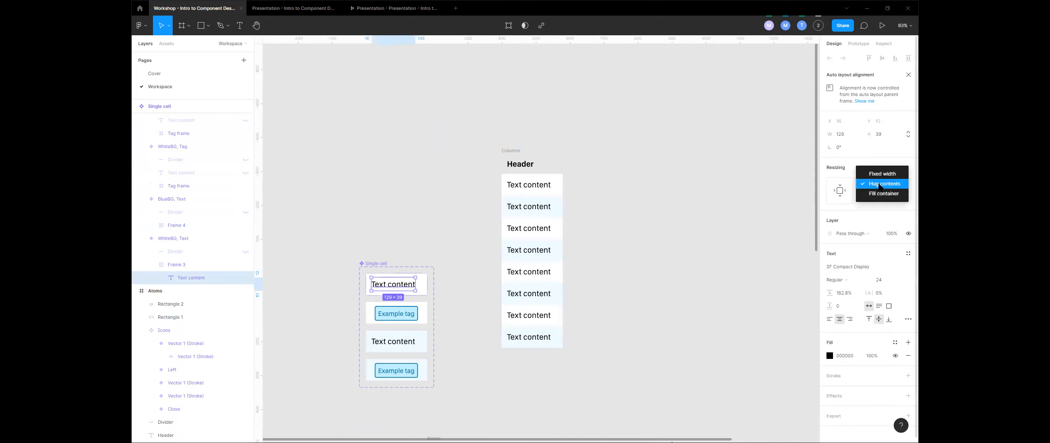
click(884, 195)
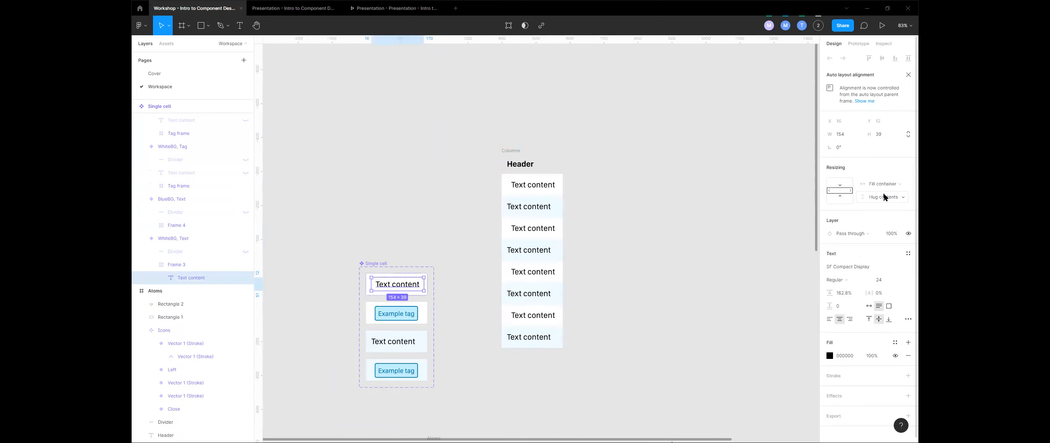
key(ctrl+z)
click(632, 240)
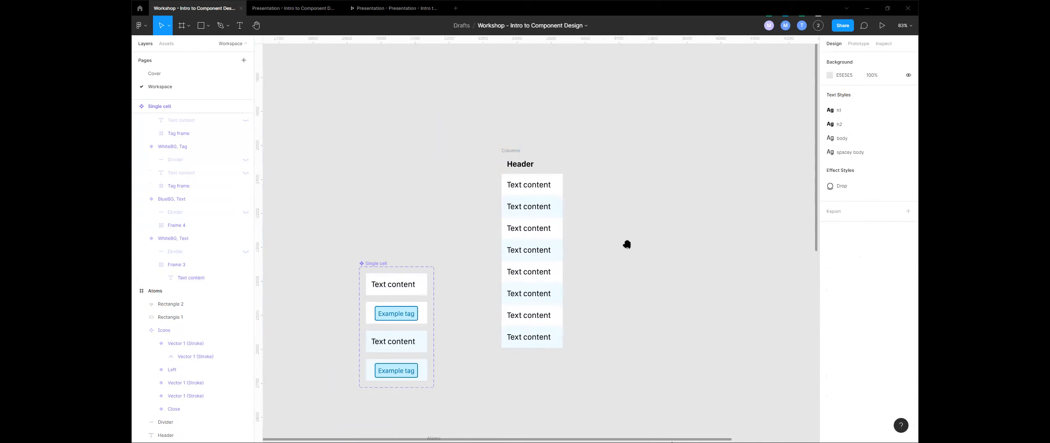
- Duplicate the Columns frame three times to form a row of four adjoining columns
drag(627, 244, 598, 245)
drag(487, 154, 548, 153)
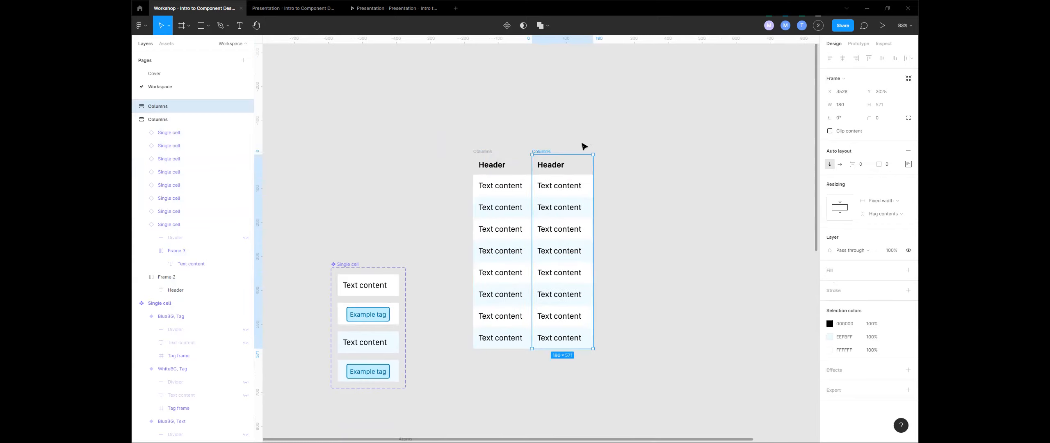
key(Delete)
drag(488, 155, 545, 152)
key(ctrl+d)
key(ctrl+d)
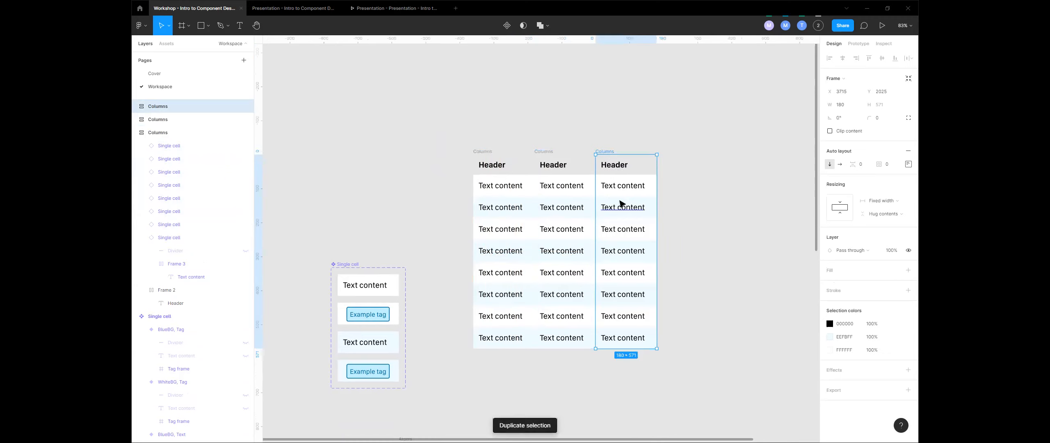
- Rename the first two column headers as First Name and Last Name
double_click(489, 168)
double_click(491, 167)
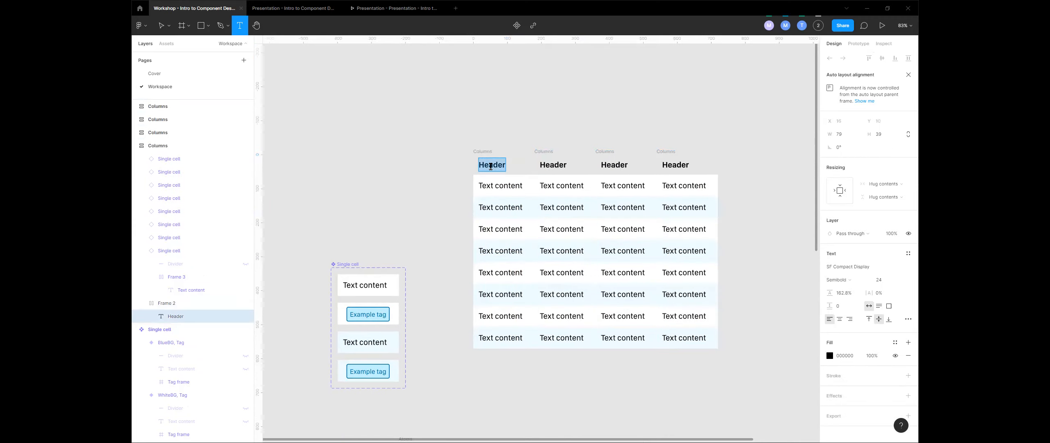
key(BackSpace)
text(First Name)
double_click(558, 162)
text(Last Name)
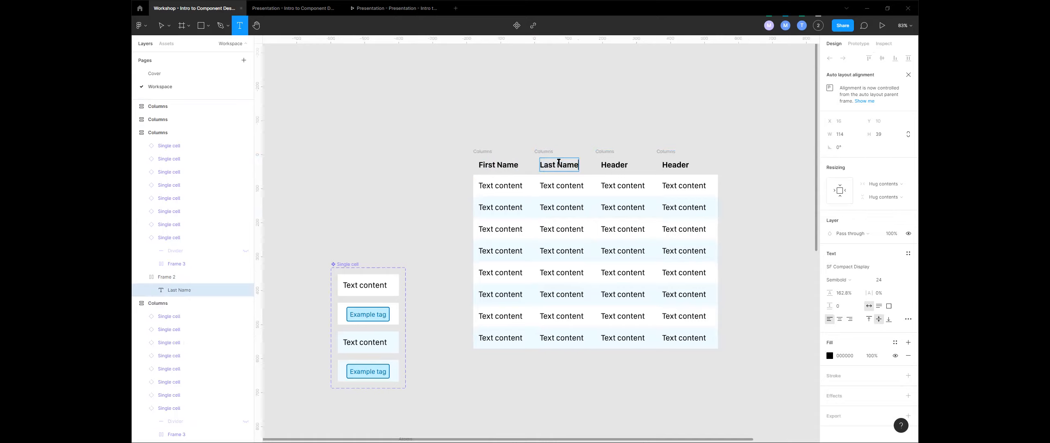
- Rename the third and fourth column headers as Phone number and Address
double_click(625, 163)
text(Ph)
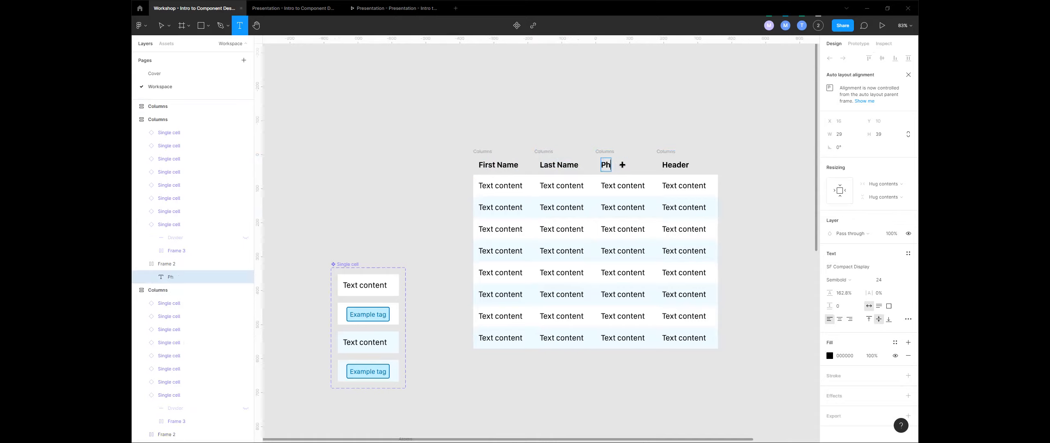
text(one number)
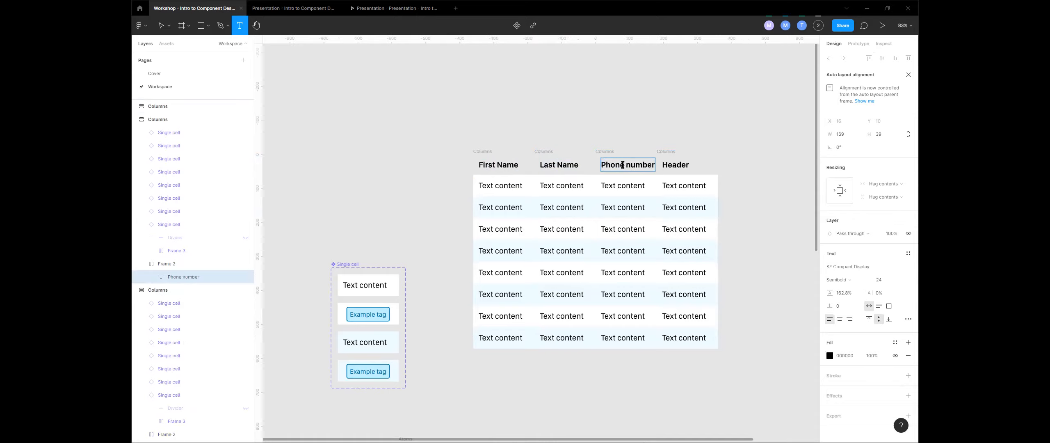
double_click(676, 164)
text(Address)
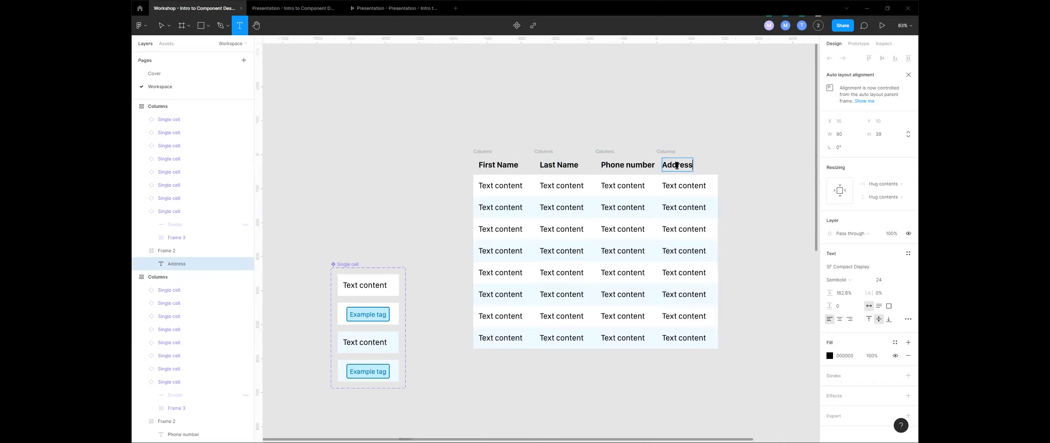
key(Escape)
- Duplicate the Address column and place the copy flush against its outer edge as a fifth column
click(675, 151)
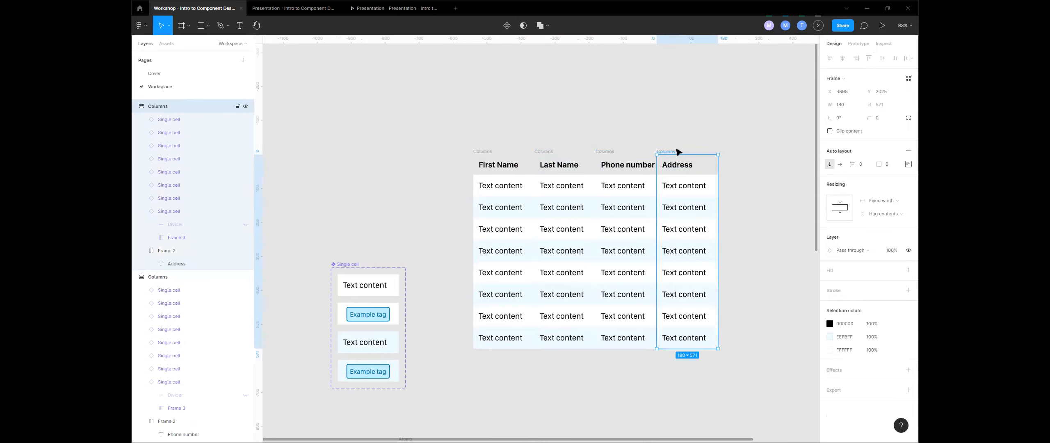
key(ctrl+d)
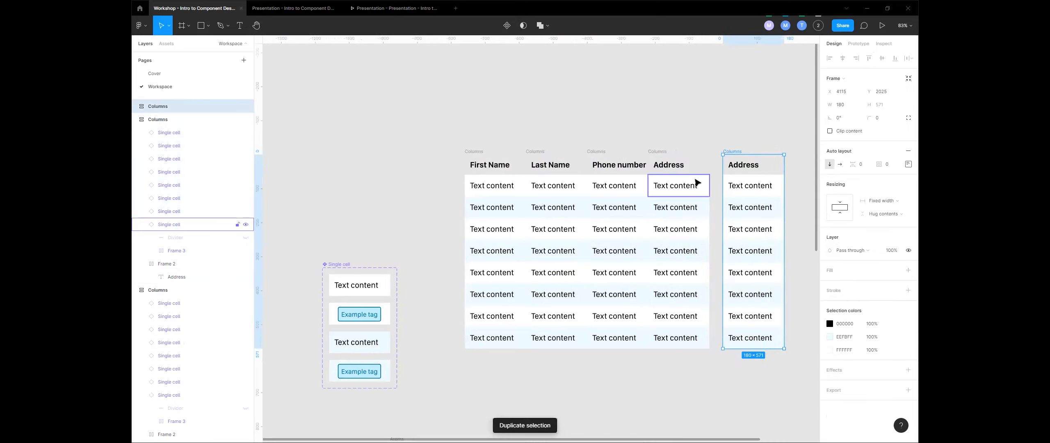
drag(735, 155, 720, 155)
- Change the fifth column's header text to Tags
double_click(729, 165)
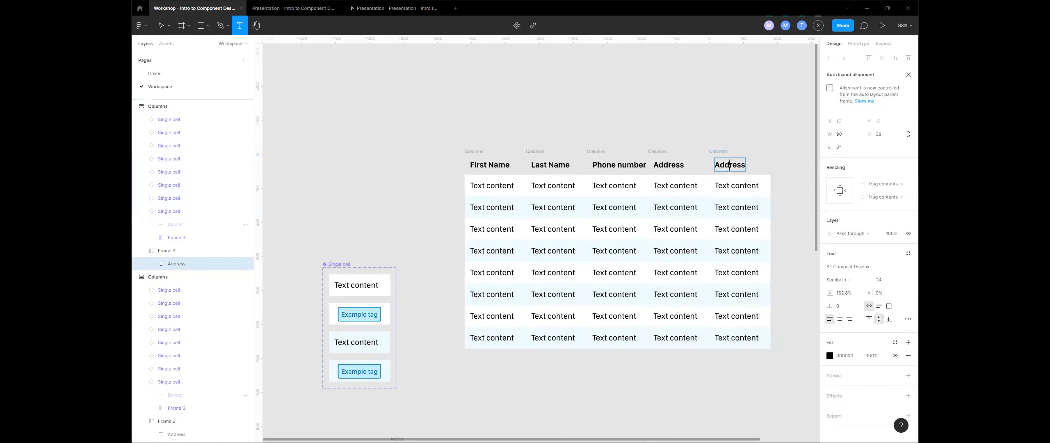
text(Tags)
key(Escape)
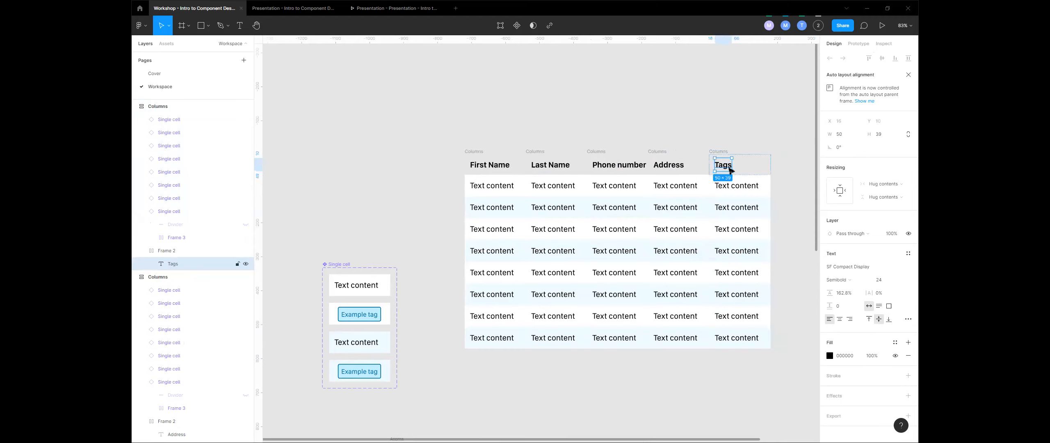
click(761, 140)
- Copy the white and blue tag variants from the Single cell set to the empty canvas beside the Tags column
drag(633, 135, 599, 43)
drag(582, 227, 563, 276)
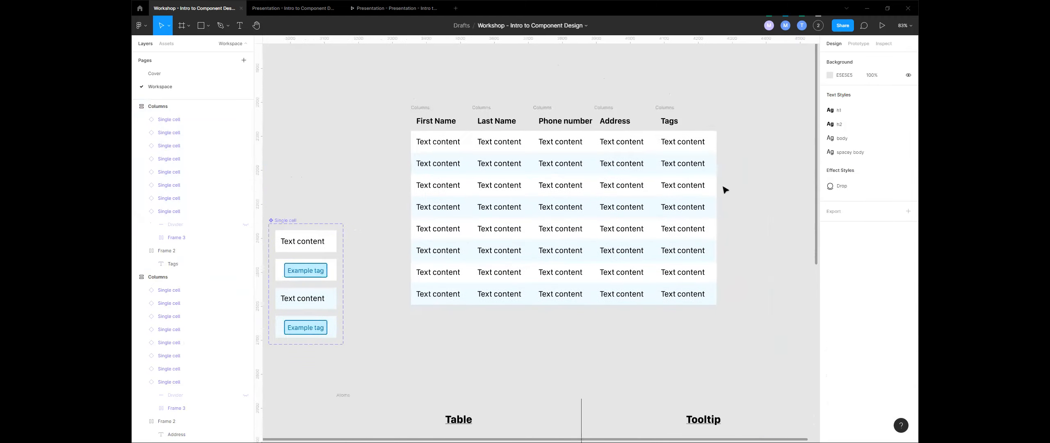
click(307, 270)
shift+click(309, 330)
drag(322, 327, 782, 231)
drag(743, 200, 683, 219)
- Wrap the two tag cells in a vertical auto layout frame with 0 spacing between items
key(shift+a)
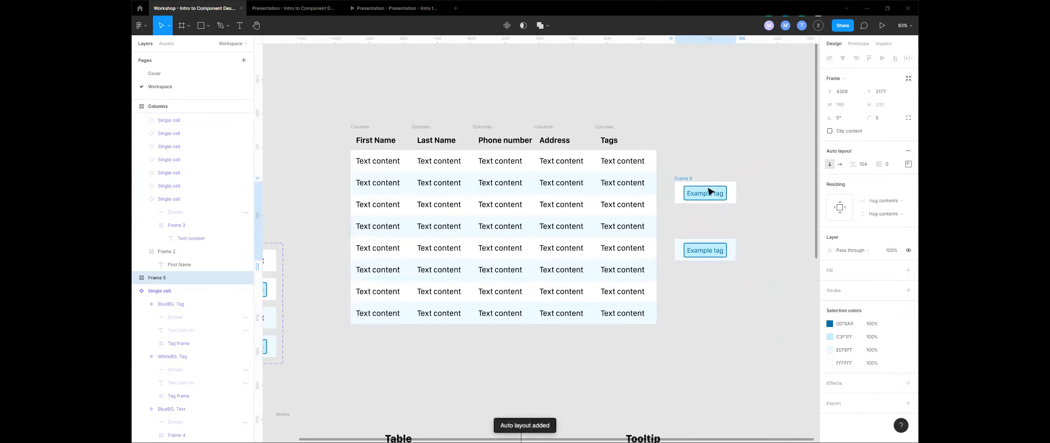
click(863, 166)
text(0)
key(Return)
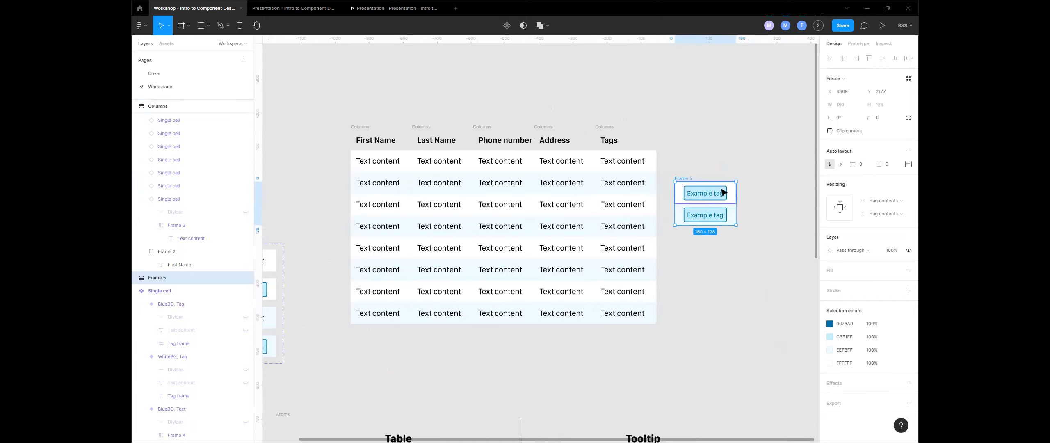
- Duplicate both tag cells inside their auto layout frame to make four
click(744, 190)
click(711, 215)
key(ctrl+a)
key(ctrl+d)
key(ctrl+d)
key(ctrl+d)
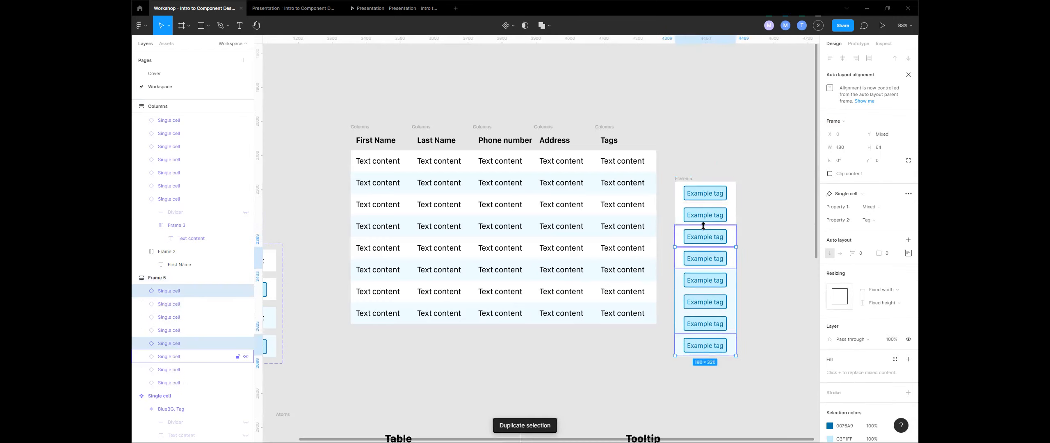
key(Up)
key(ctrl+z)
key(ctrl+z)
key(ctrl+z)
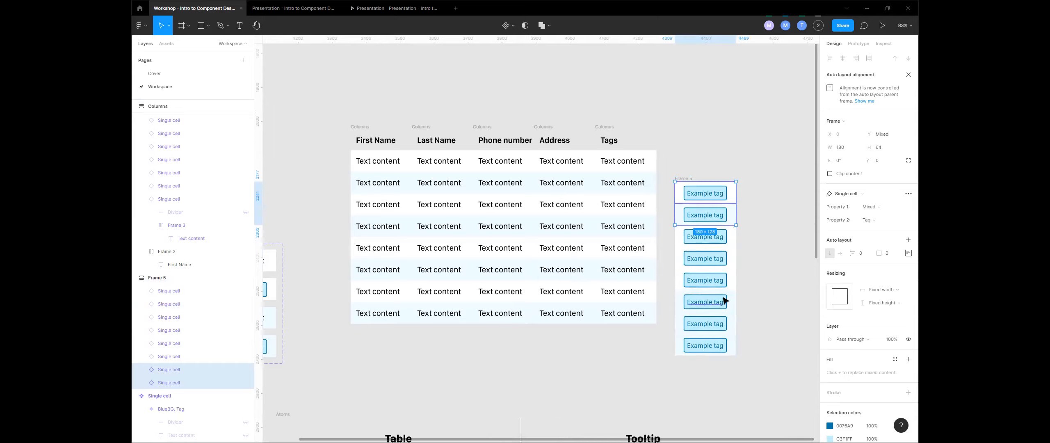
- Duplicate all four tag cells inside their frame to make a column of eight
click(711, 192)
shift+click(707, 256)
shift+click(711, 236)
shift+click(724, 219)
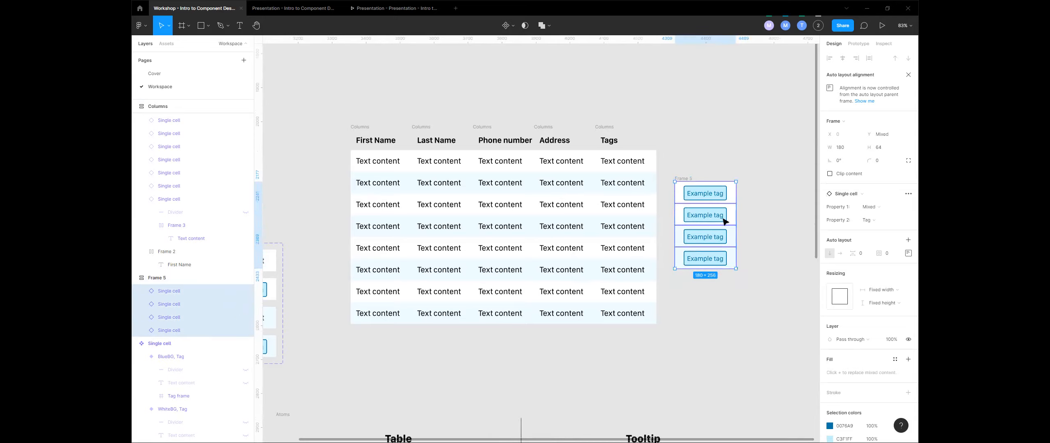
key(ctrl+d)
key(Up)
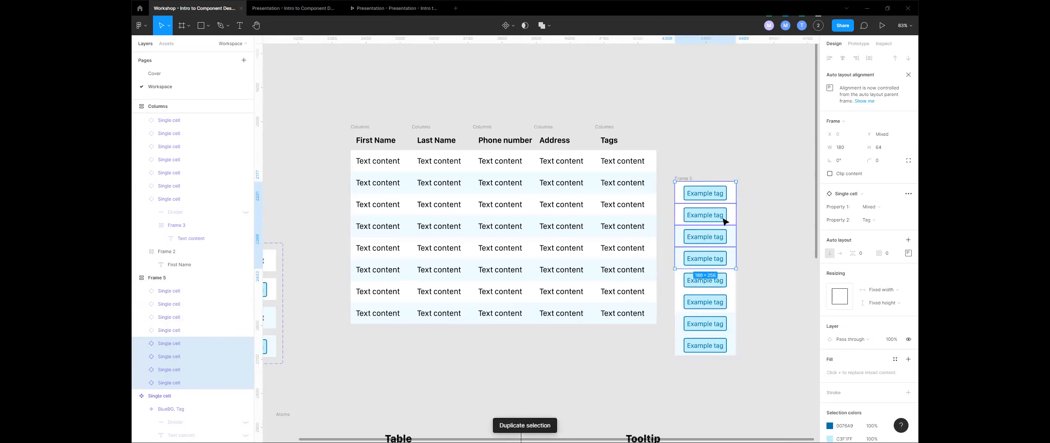
- Reorder the tag cells in the frame so that white and blue backgrounds alternate
click(779, 163)
click(720, 235)
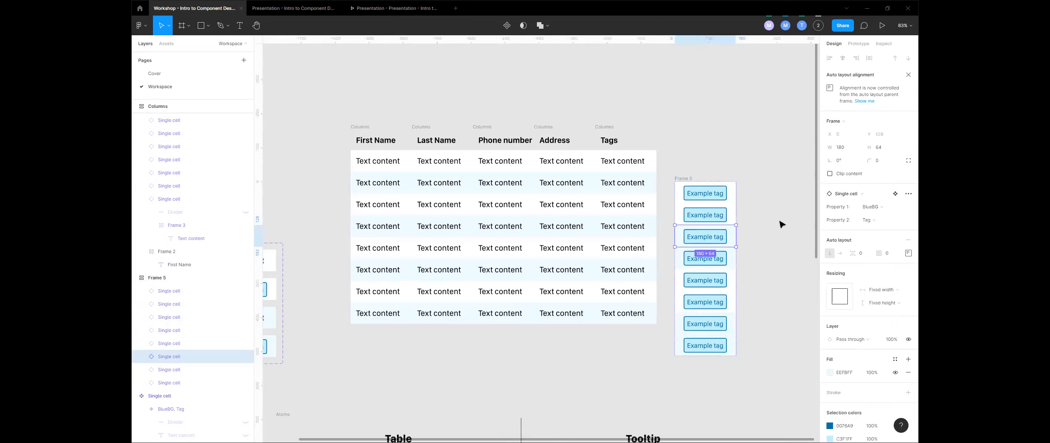
key(Down)
drag(711, 255, 747, 314)
click(804, 284)
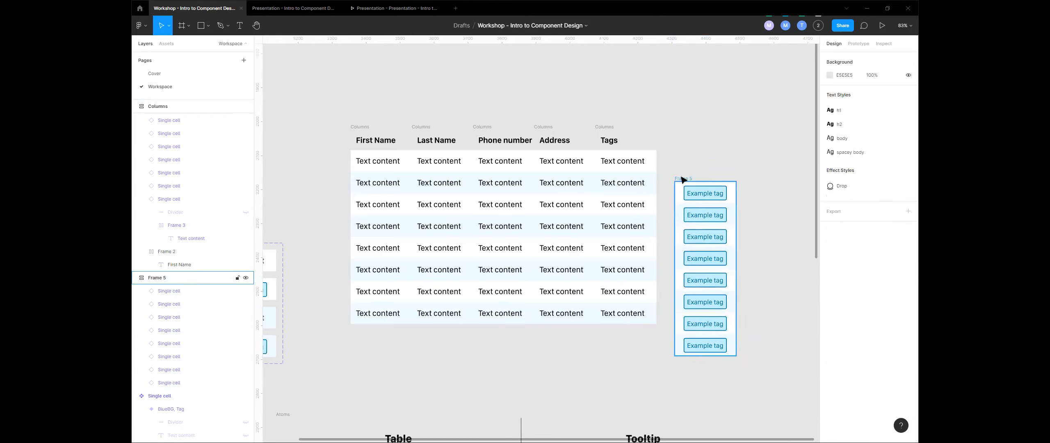
- Copy the Tags header onto the top of the tag cell column and put that column in place of the text-filled Tags column
drag(604, 140, 685, 184)
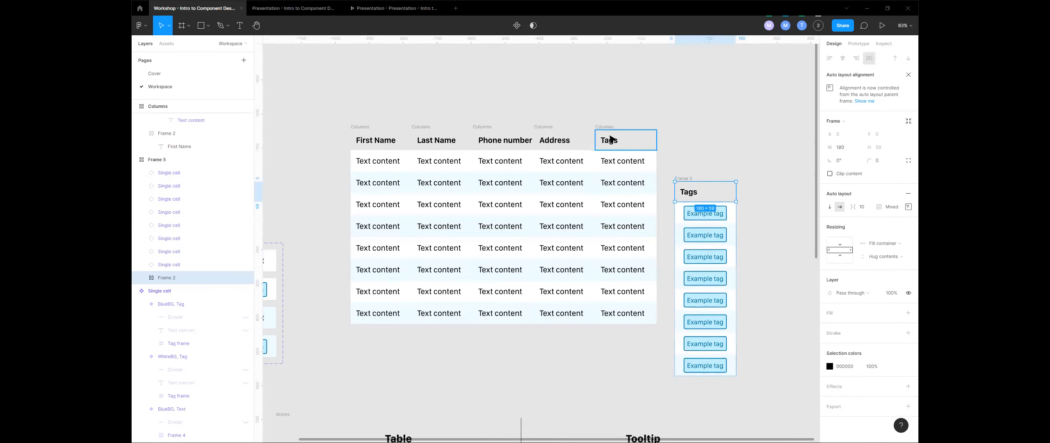
drag(604, 126, 807, 119)
drag(682, 178, 607, 130)
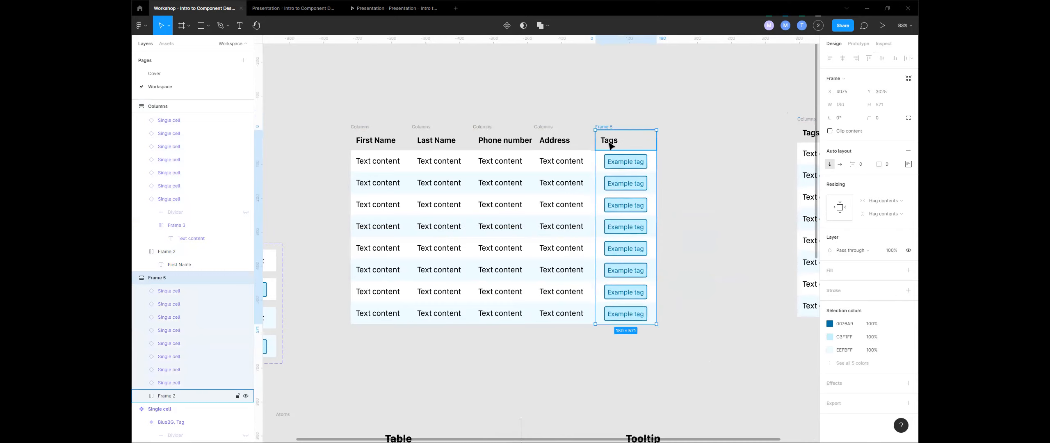
- Rename the frame that holds the tag cells as Tags column
click(610, 144)
click(608, 127)
key(ctrl+r)
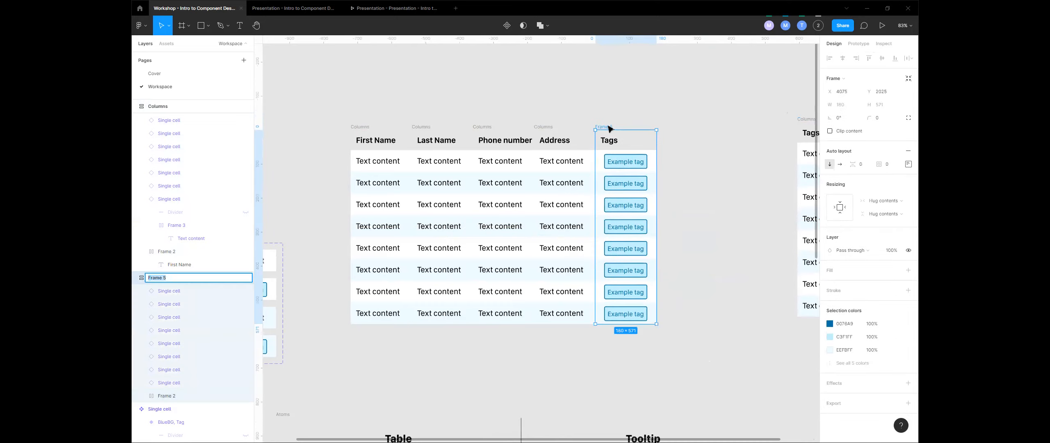
text(Co)
text(gs column)
key(Return)
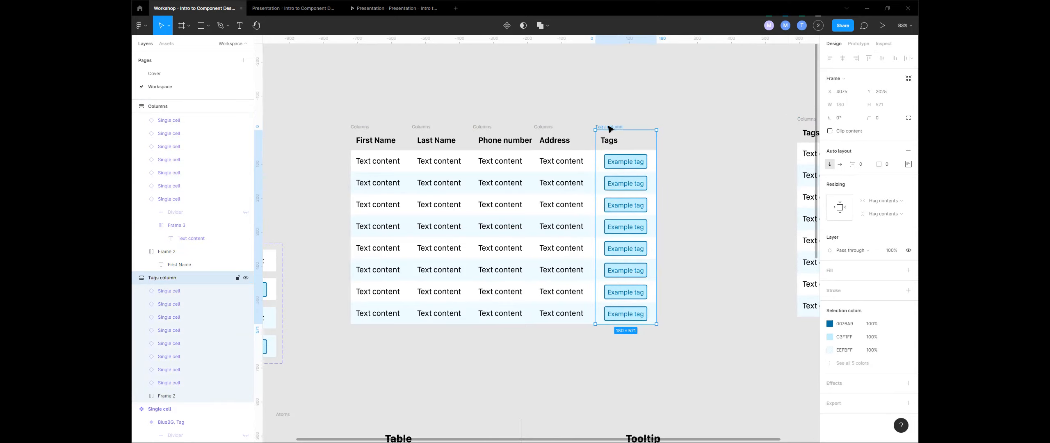
- Move the Single cell component set down beside the Atoms frame and delete the spare text-filled Tags column
click(424, 119)
scroll(400, 209, left, 3)
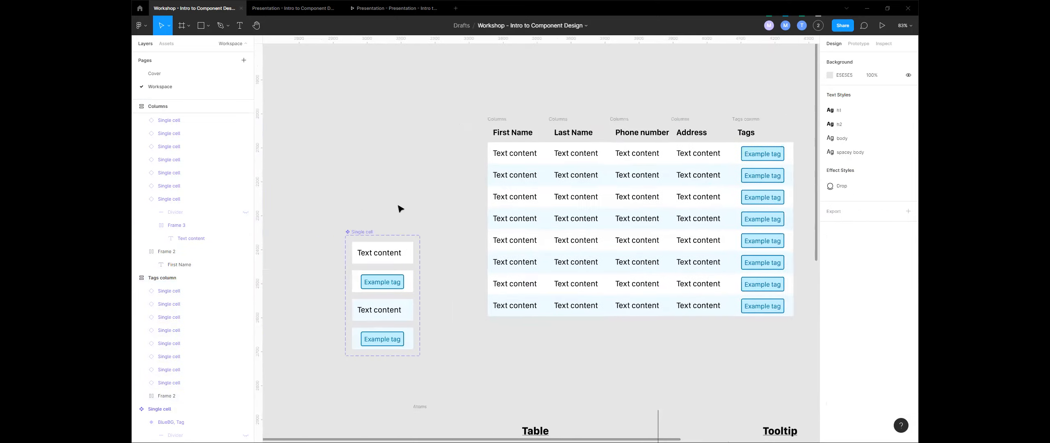
scroll(404, 214, down, 5)
drag(384, 222, 337, 328)
click(684, 160)
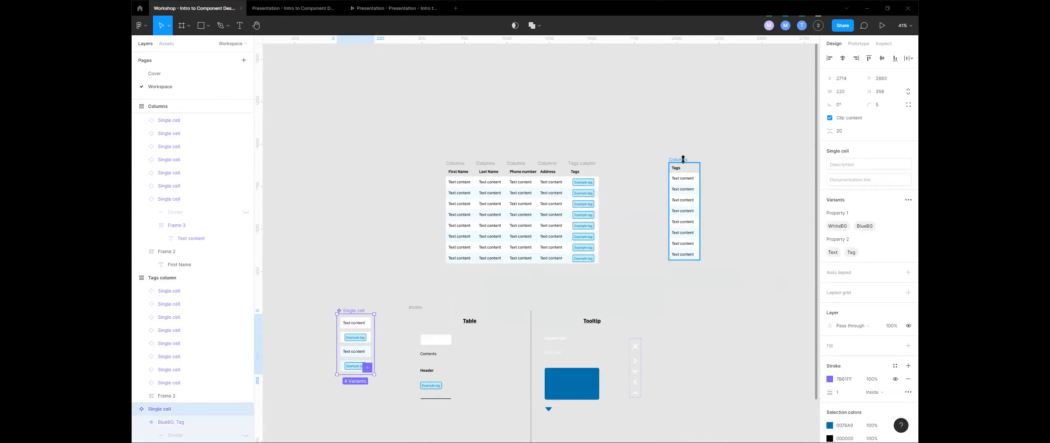
key(Delete)
- Wrap the five table columns together in one auto layout frame
drag(403, 150, 625, 287)
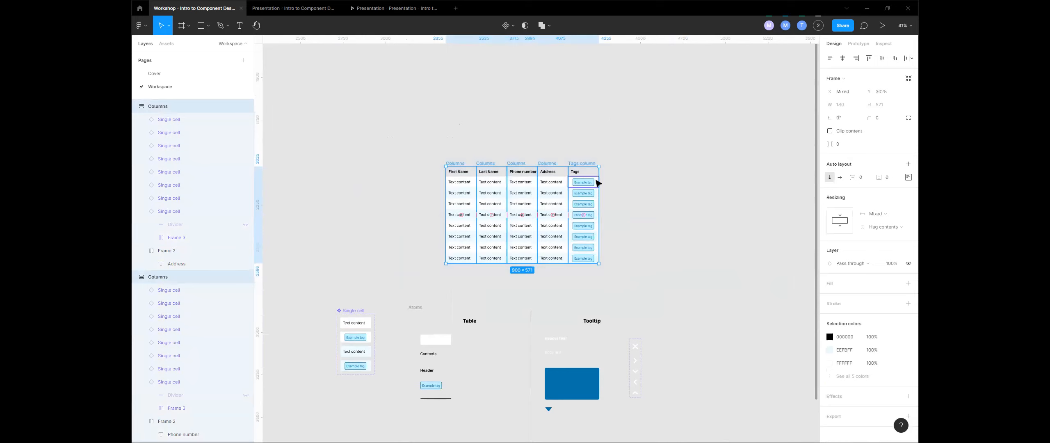
key(shift+a)
click(830, 132)
- Widen the First Name column to about 325, the Last Name column to about 300 and the Tags column to about 317
mouse_move(544, 264)
mouse_down()
mouse_move(567, 243)
mouse_move(564, 275)
mouse_move(550, 220)
mouse_move(551, 264)
mouse_up()
click(468, 197)
drag(474, 201, 501, 211)
drag(529, 216, 552, 232)
click(633, 207)
drag(646, 206, 666, 218)
- Set the width resizing of all eight tag cells in the Tags column to Fill container
click(638, 182)
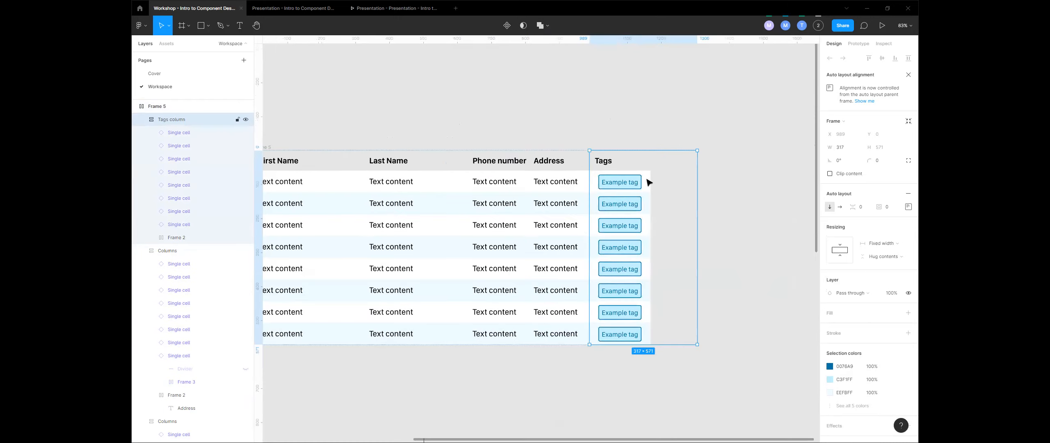
double_click(649, 180)
shift+click(645, 205)
shift+click(640, 227)
shift+click(634, 248)
shift+click(632, 269)
shift+click(632, 292)
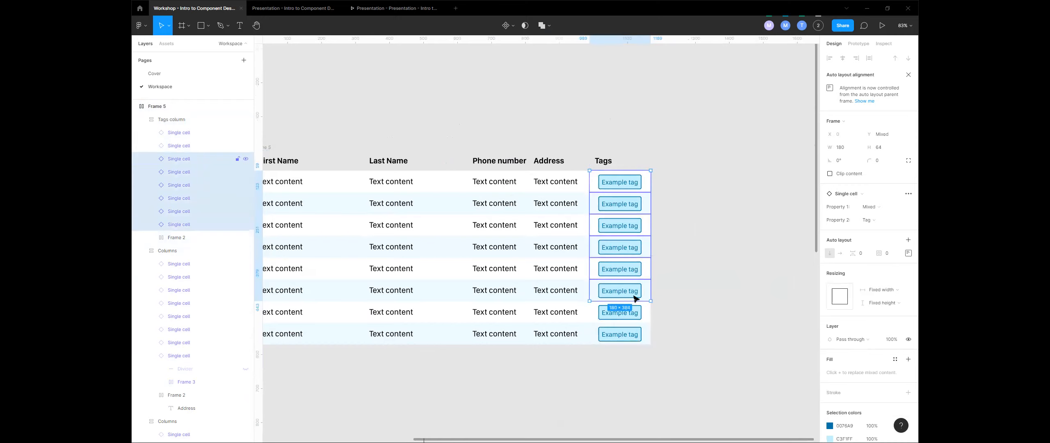
shift+click(633, 314)
shift+click(633, 335)
click(882, 290)
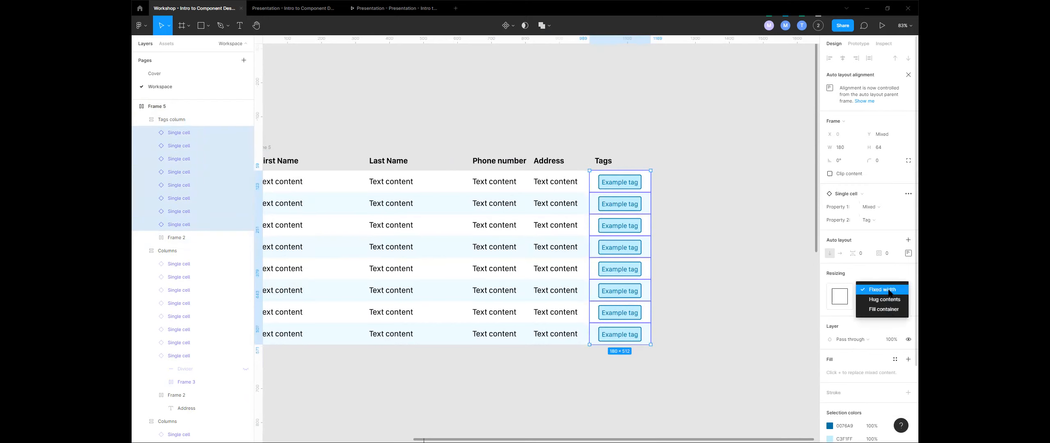
click(890, 310)
click(634, 133)
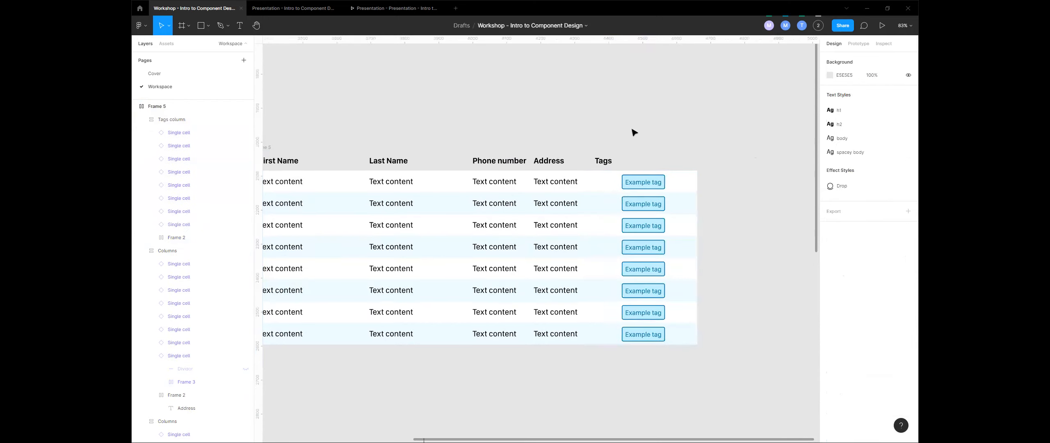
- Add auto layout to the Tag frame in the WhiteBG Tag variant and set its left padding to 16
drag(574, 108, 592, 87)
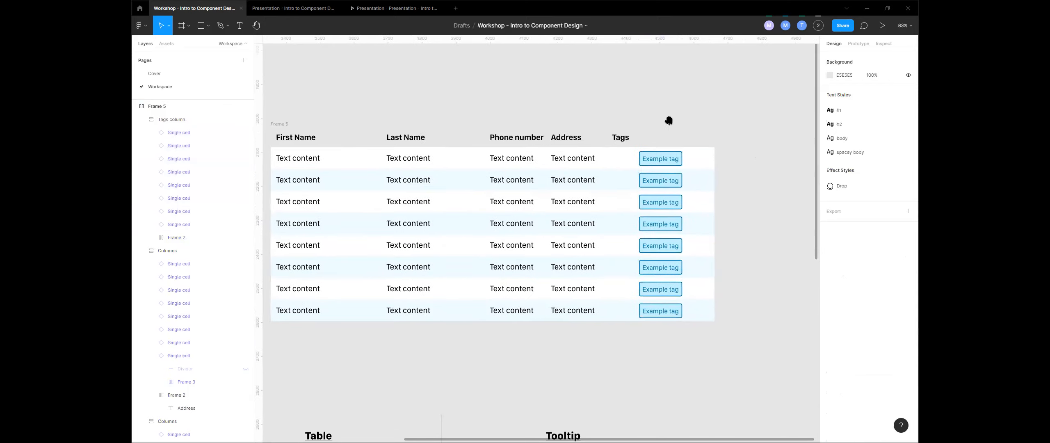
drag(436, 216, 525, 201)
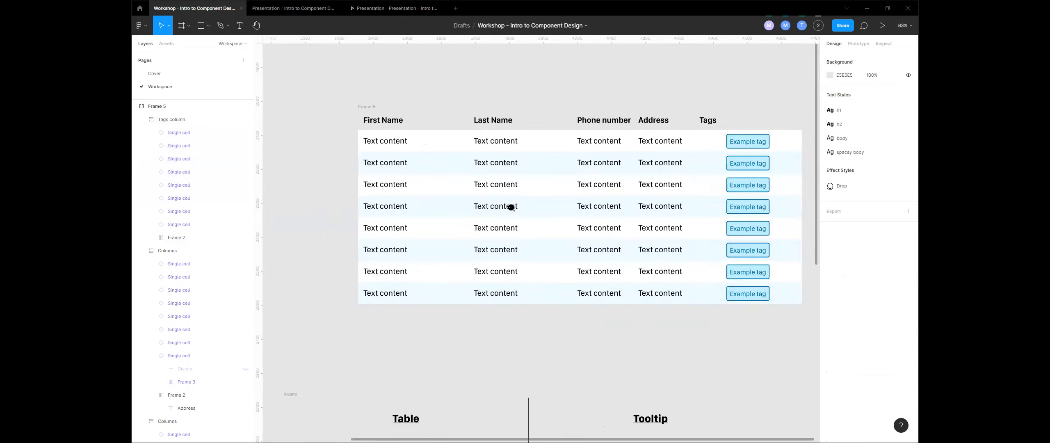
scroll(540, 209, down, 2)
drag(409, 212, 463, 164)
scroll(411, 250, up, 2)
double_click(431, 319)
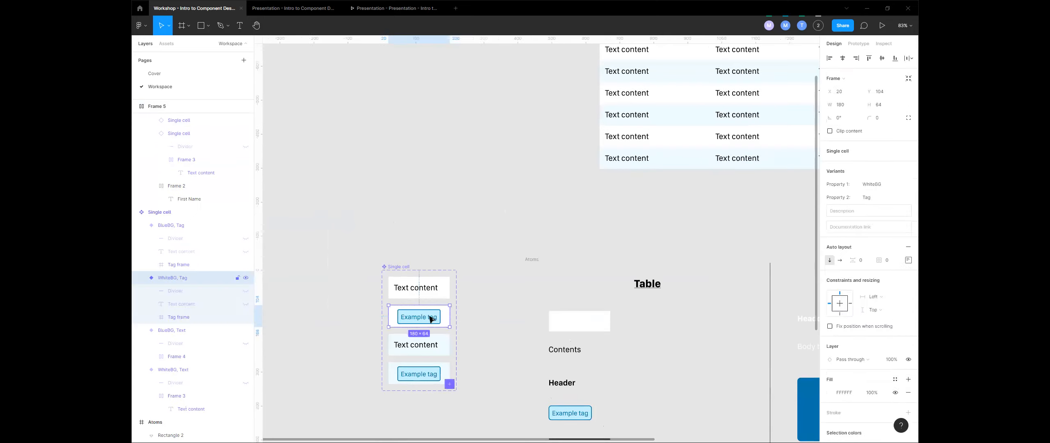
double_click(429, 320)
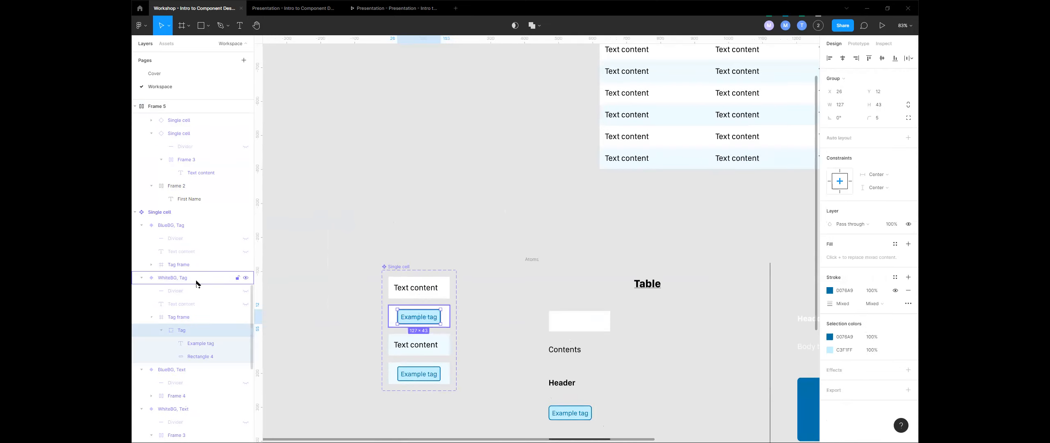
click(190, 319)
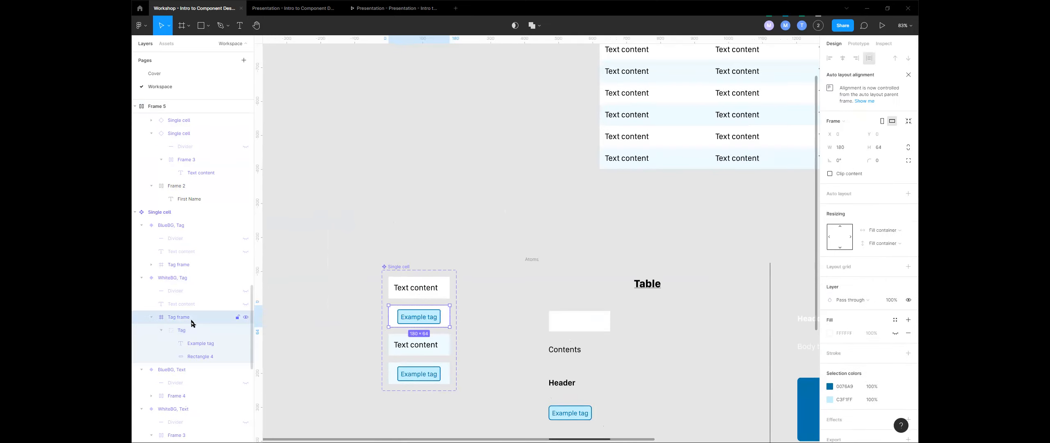
key(shift+a)
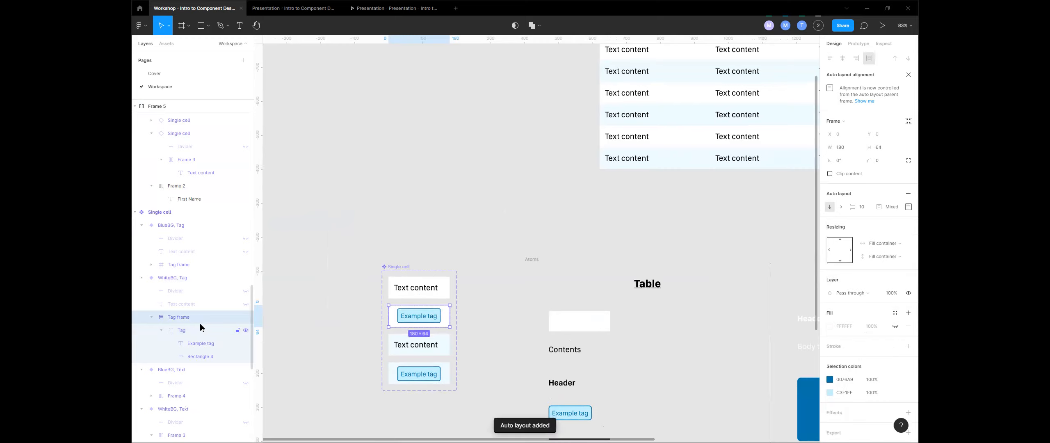
click(909, 207)
click(858, 243)
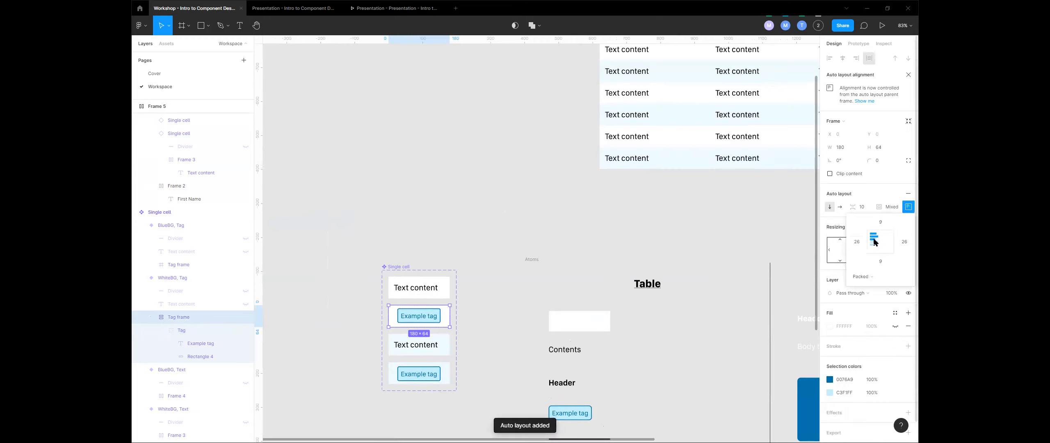
text(16)
key(Return)
- Add auto layout to the Tag frame in the BlueBG Tag variant and set its left padding to 16
click(436, 372)
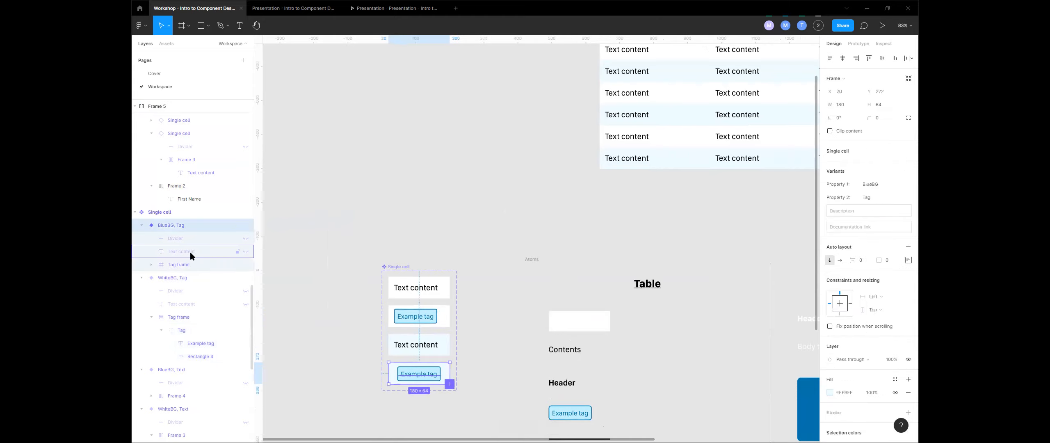
click(181, 264)
key(shift+a)
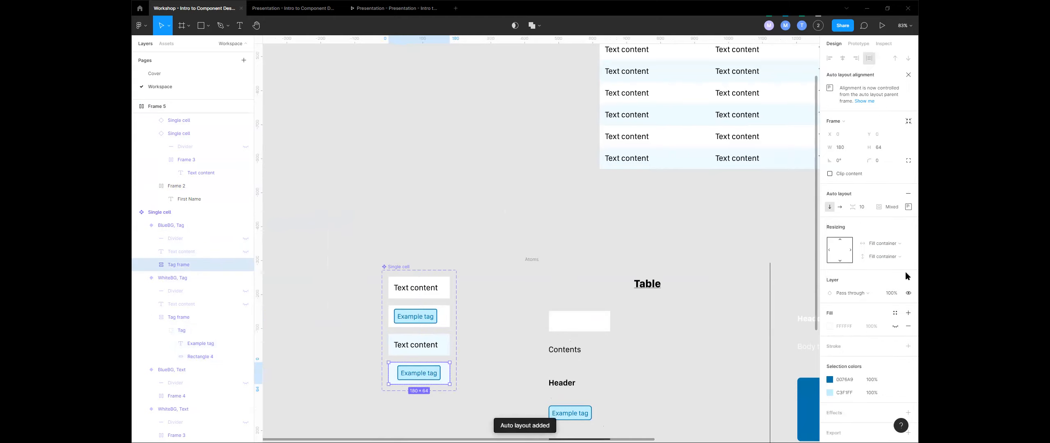
click(908, 207)
click(858, 243)
text(16)
key(Return)
click(486, 303)
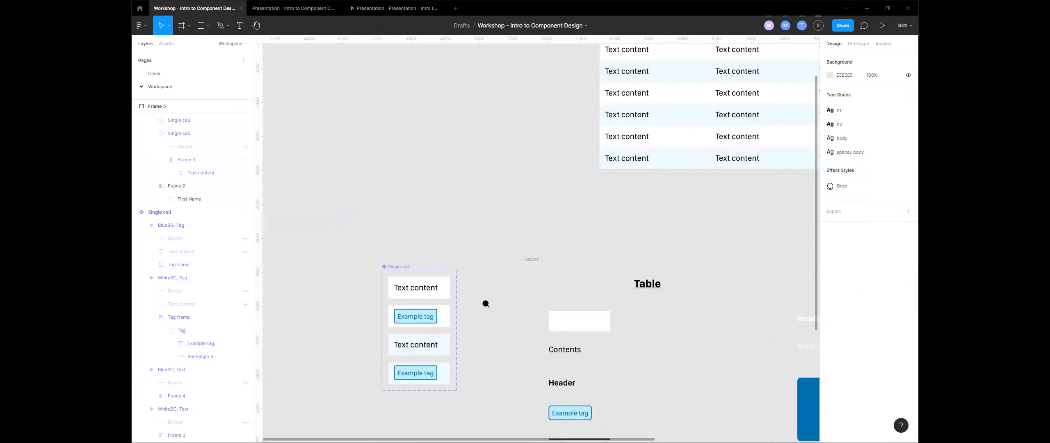
- Compare the auto layout padding of the text cells with that of the WhiteBG Tag variant
click(425, 352)
click(445, 277)
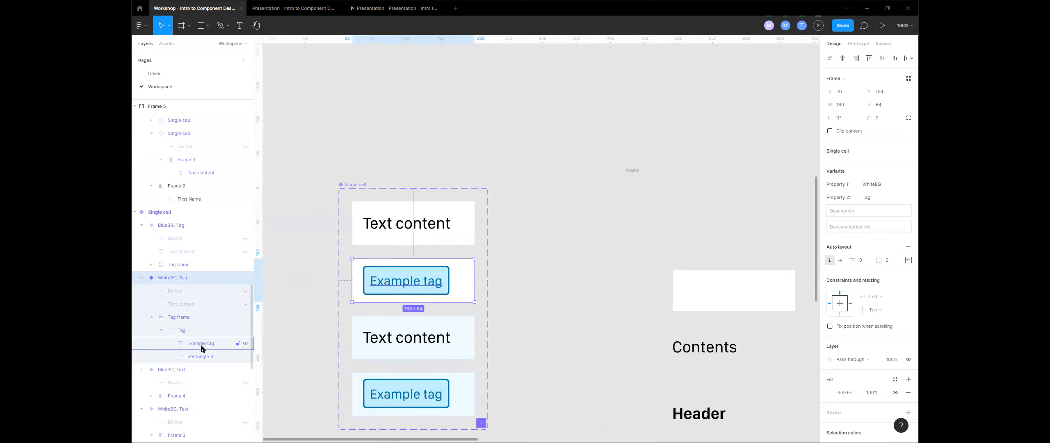
scroll(595, 114, down, 3)
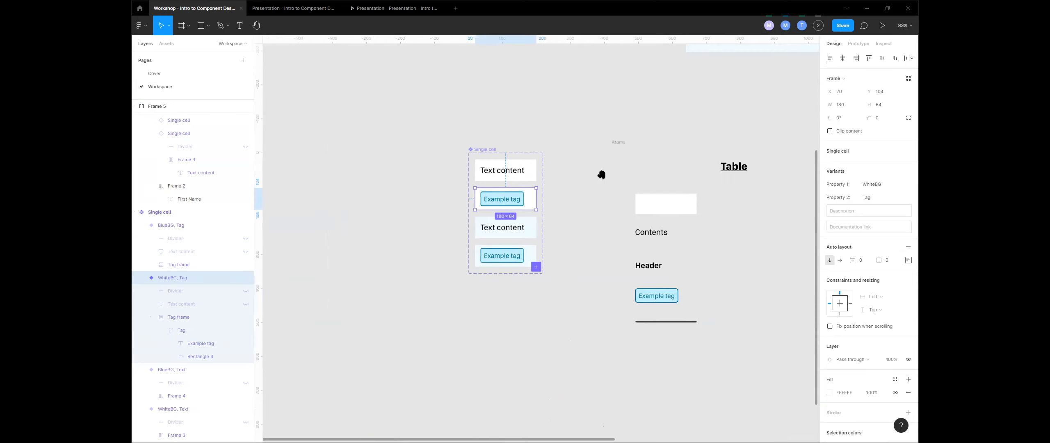
scroll(601, 175, up, 4)
scroll(602, 175, right, 3)
double_click(602, 138)
click(908, 253)
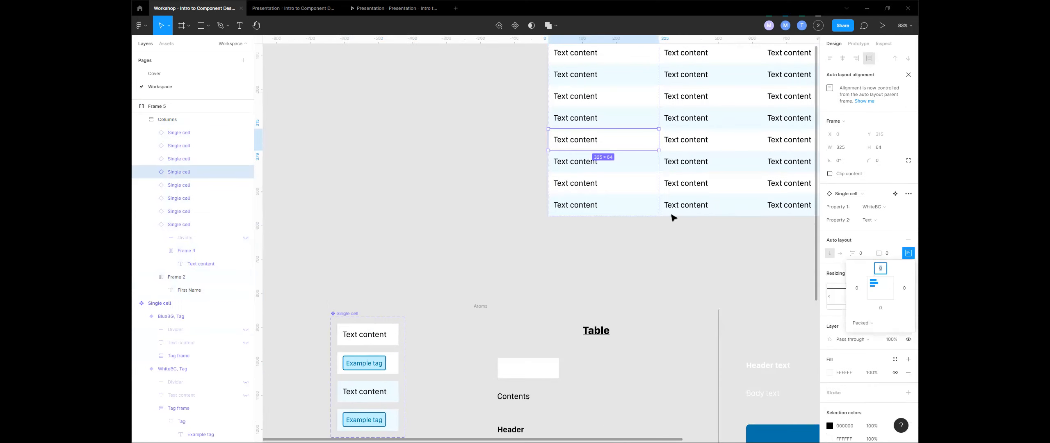
click(472, 283)
click(369, 335)
click(908, 260)
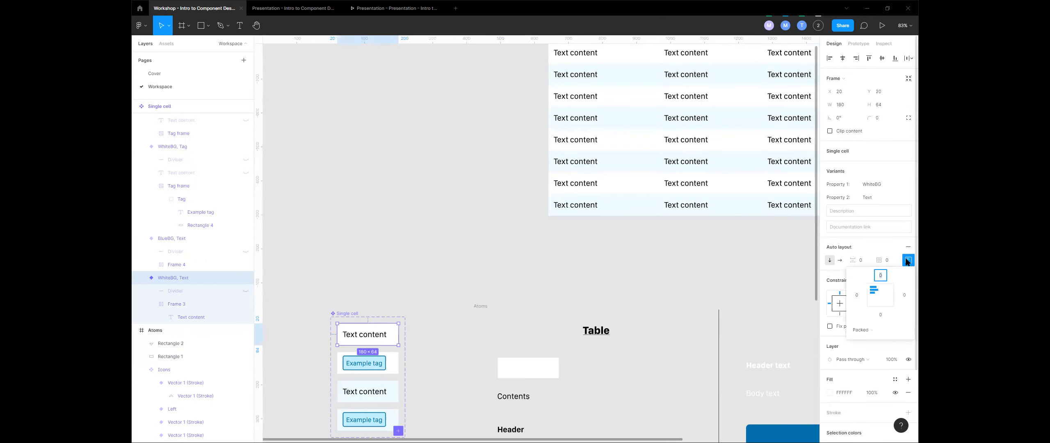
double_click(376, 335)
click(908, 207)
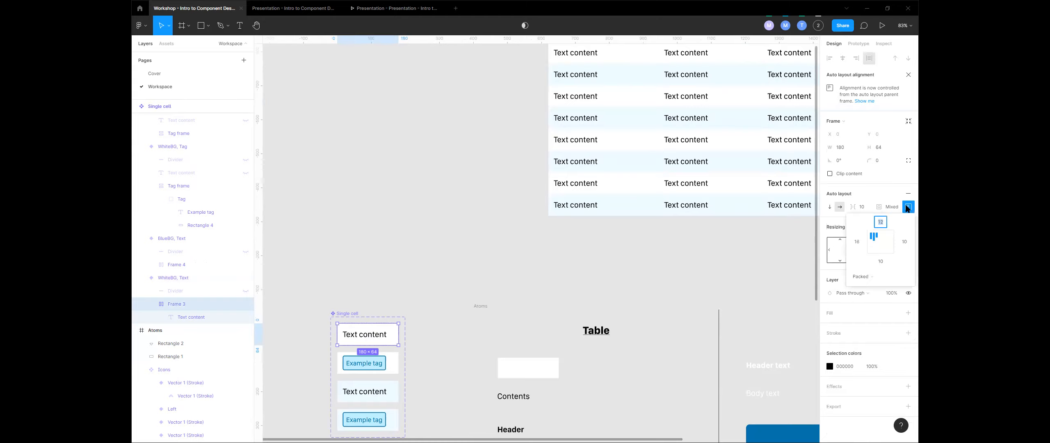
click(371, 364)
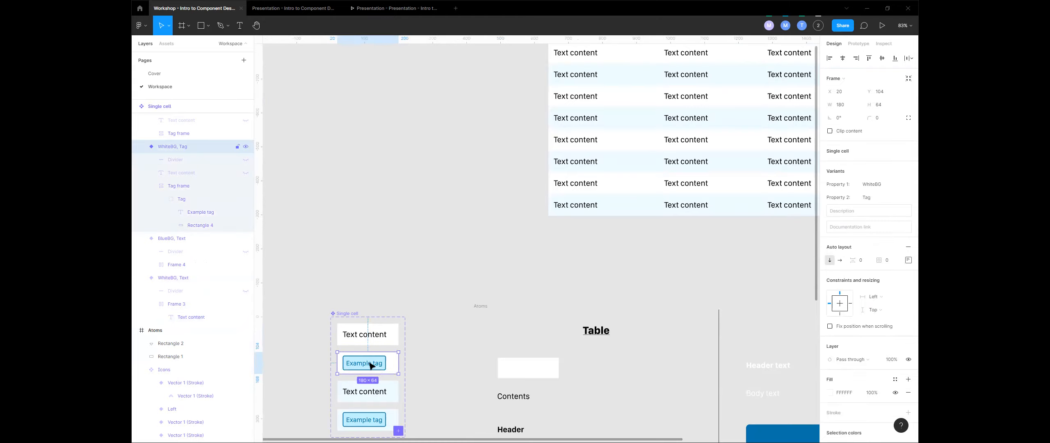
click(906, 261)
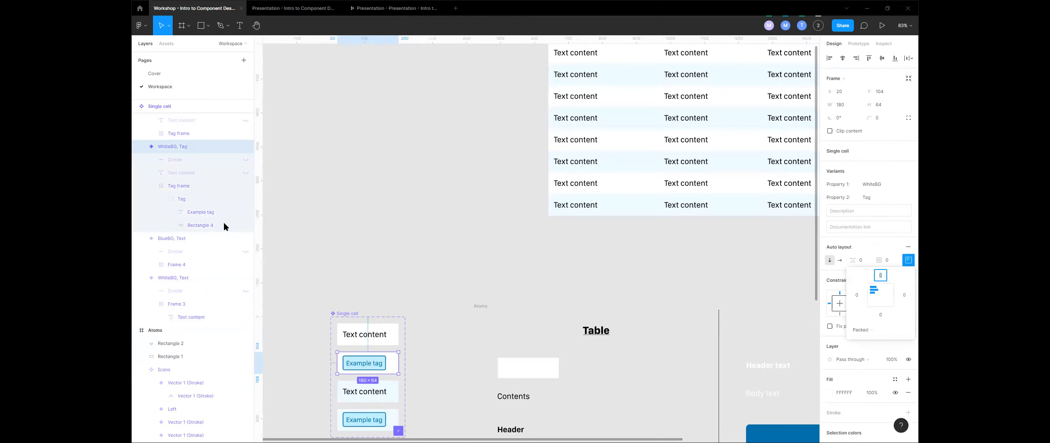
- Set the top padding of the WhiteBG Tag variant's Tag frame to 11 and open the BlueBG Tag frame's padding settings
click(179, 188)
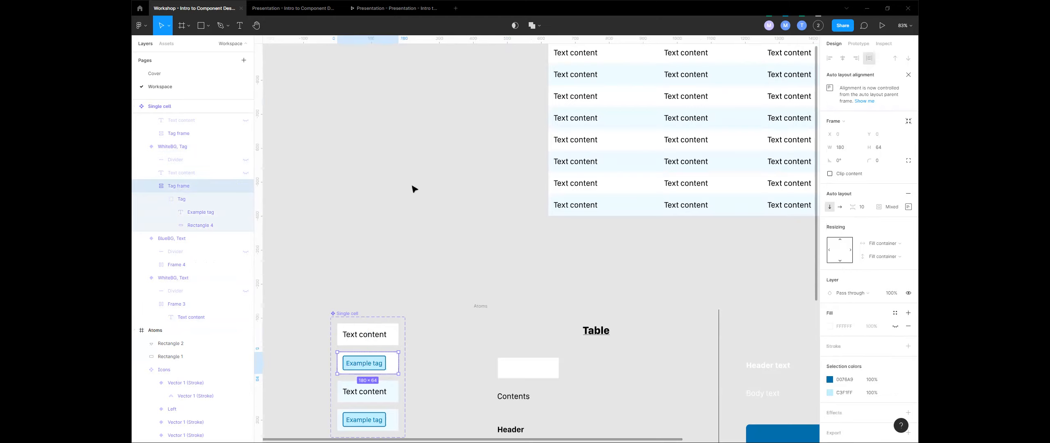
click(909, 206)
text(11)
key(Return)
click(365, 421)
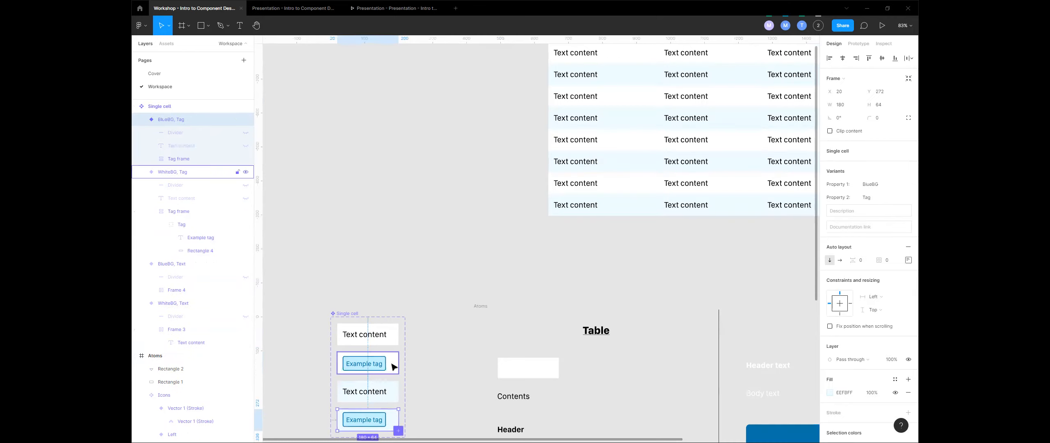
double_click(377, 423)
click(909, 207)
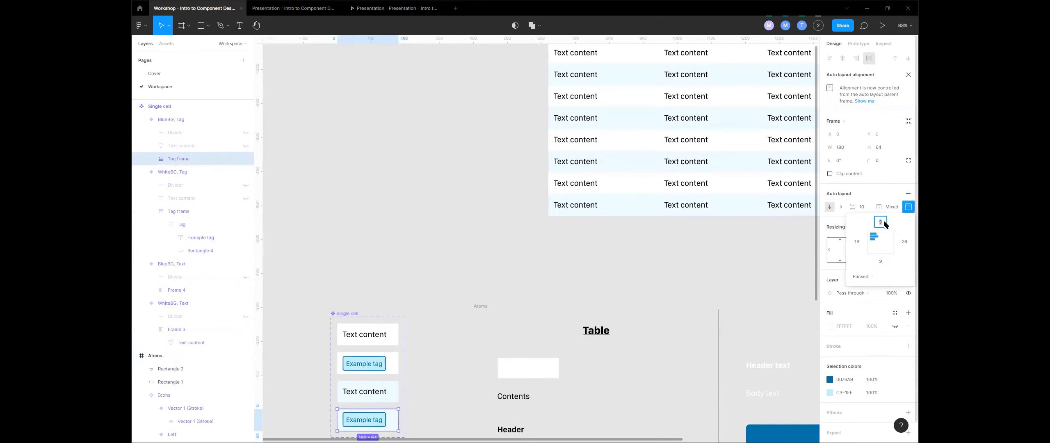
click(794, 293)
- Try to duplicate the tag inside the first tag cell of the table's Tags column
drag(804, 235, 494, 286)
click(639, 187)
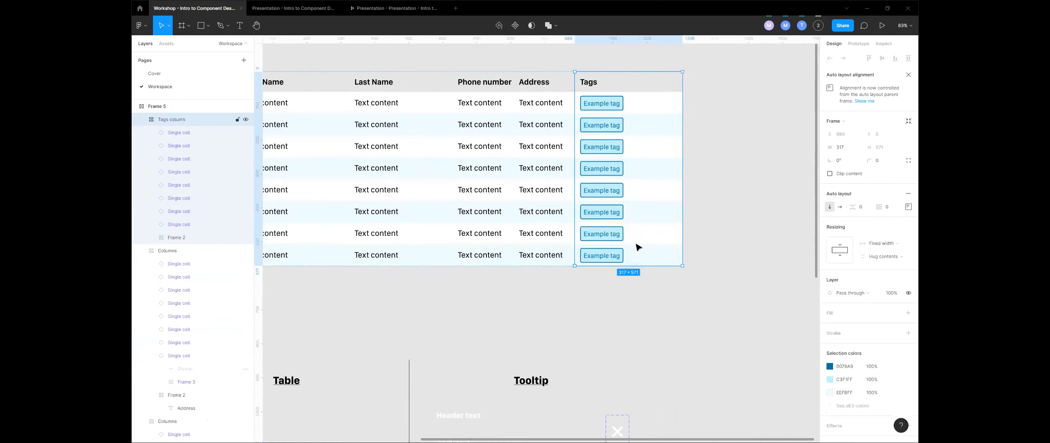
click(658, 294)
scroll(600, 249, down, 5)
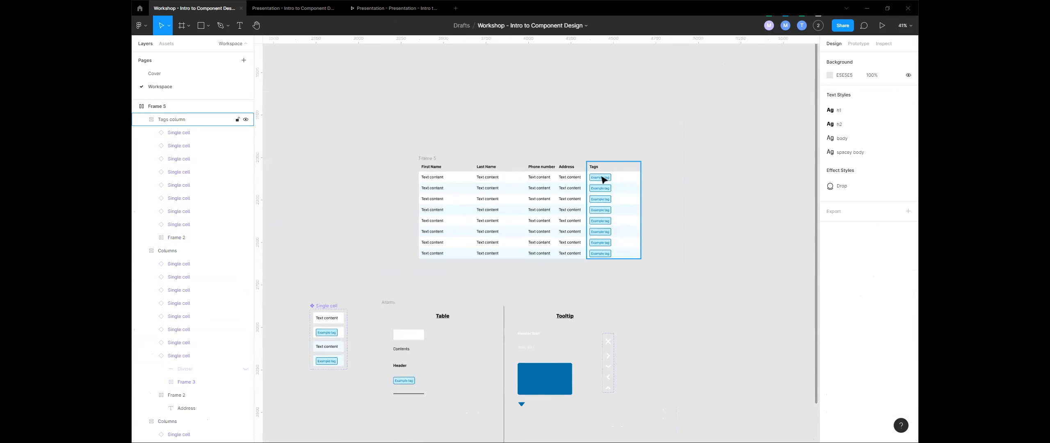
click(602, 178)
double_click(602, 178)
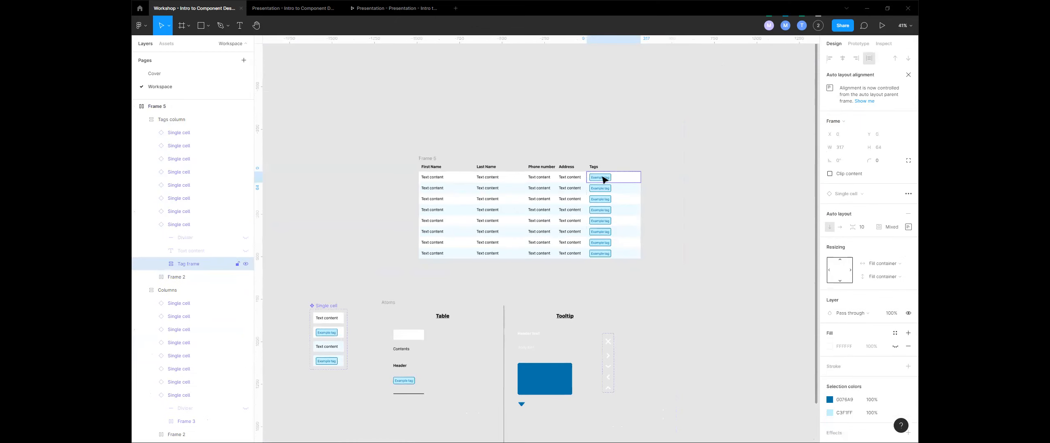
double_click(603, 179)
drag(602, 178, 600, 201)
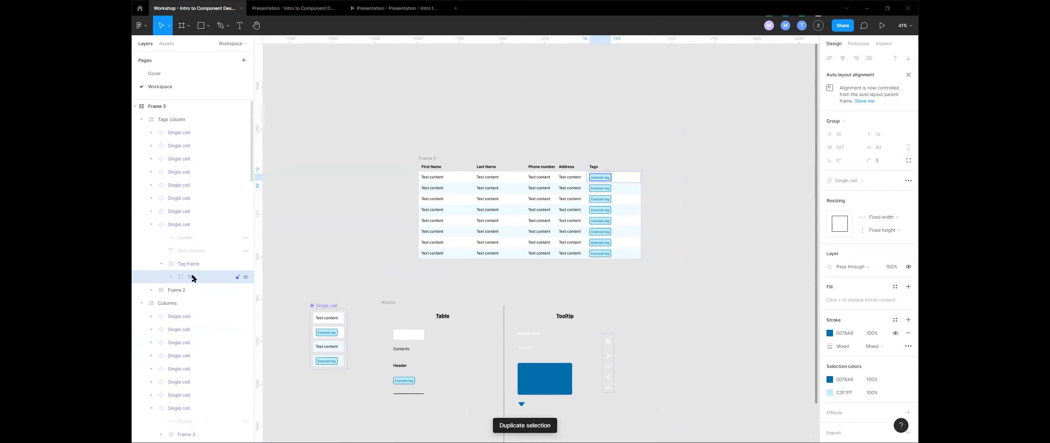
- Expand the Tag group of the first tag cell in the layer list and duplicate the group
click(171, 277)
click(205, 290)
shift+click(209, 303)
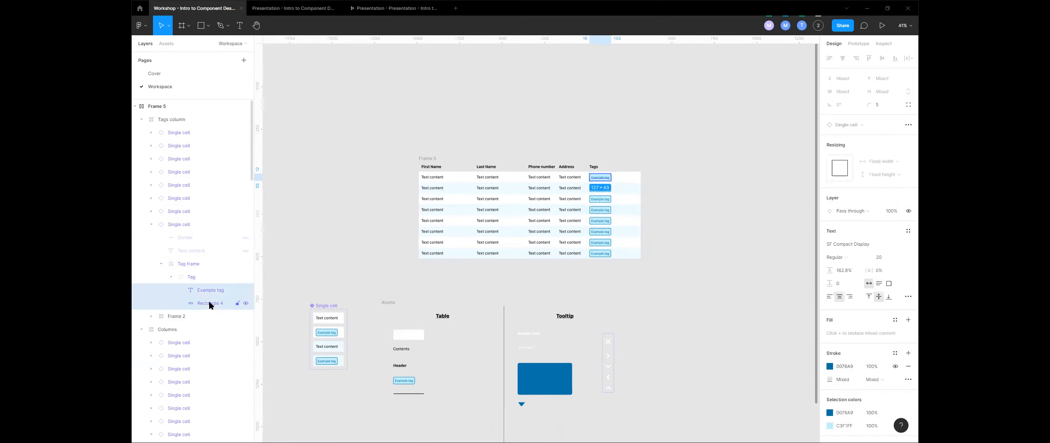
click(193, 276)
key(ctrl+d)
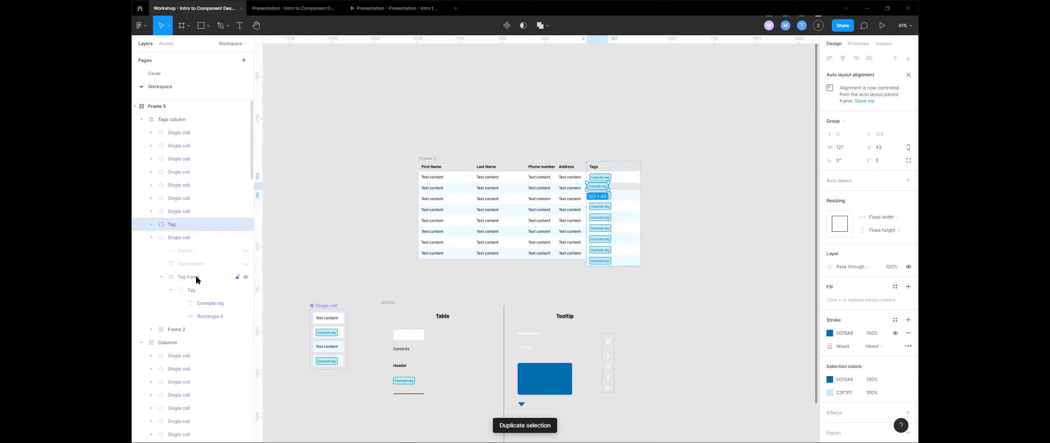
- Undo the tag duplication in the first tag cell, then try again to duplicate its Tag group and undo that
key(ctrl+z)
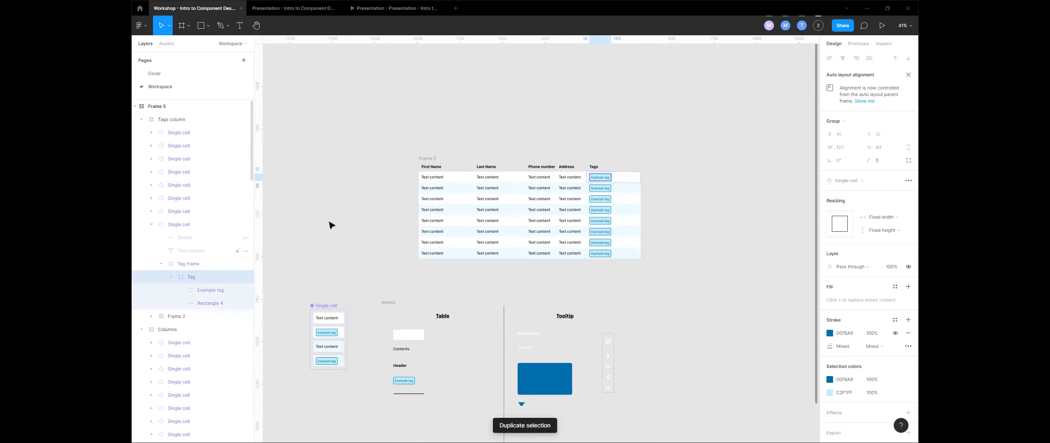
drag(318, 345, 408, 312)
scroll(408, 312, up, 3)
drag(804, 134, 578, 249)
drag(705, 151, 650, 189)
scroll(682, 138, up, 1)
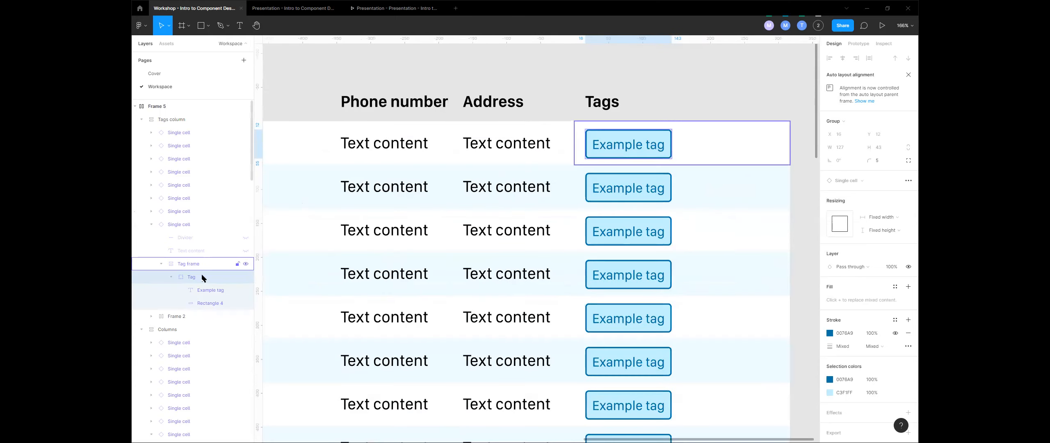
key(ctrl+d)
key(ctrl+z)
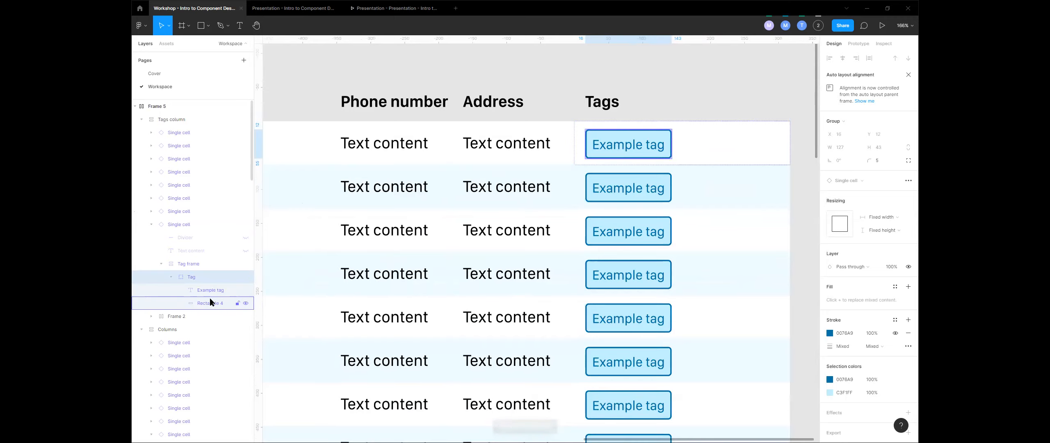
- Inspect the Example tag and Rectangle 4 layers of the first tag cell, then compare the Single cell component set with the table
drag(666, 234, 603, 252)
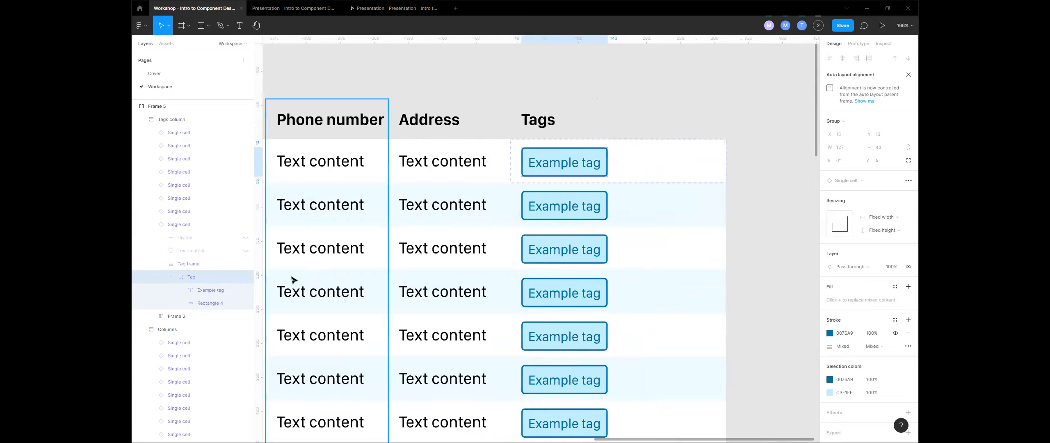
click(204, 291)
shift+click(204, 303)
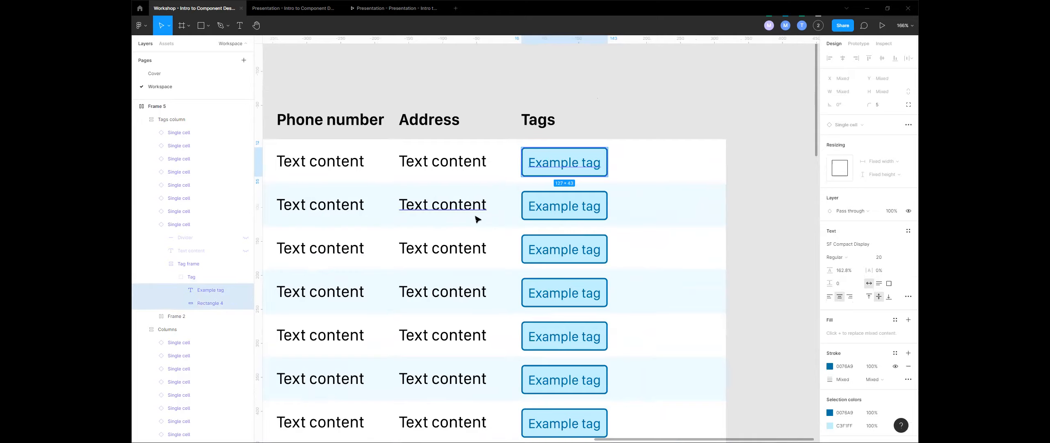
scroll(621, 117, down, 10)
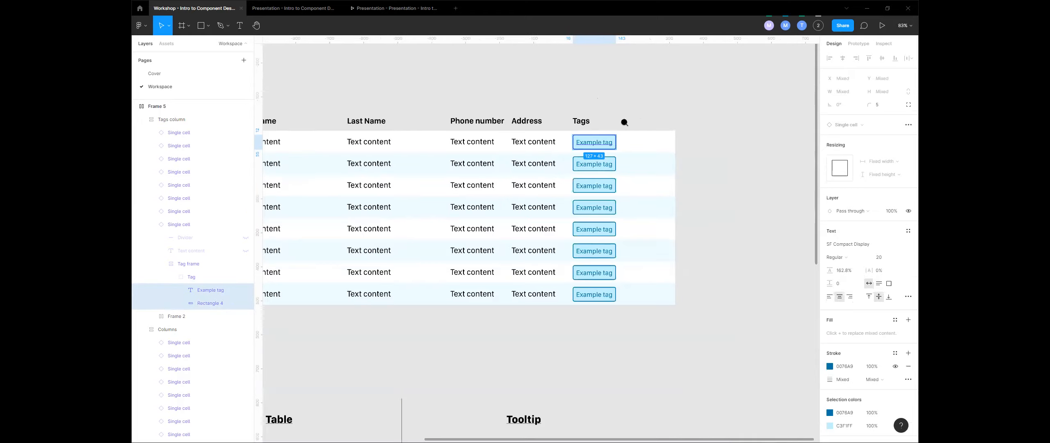
drag(453, 246, 550, 226)
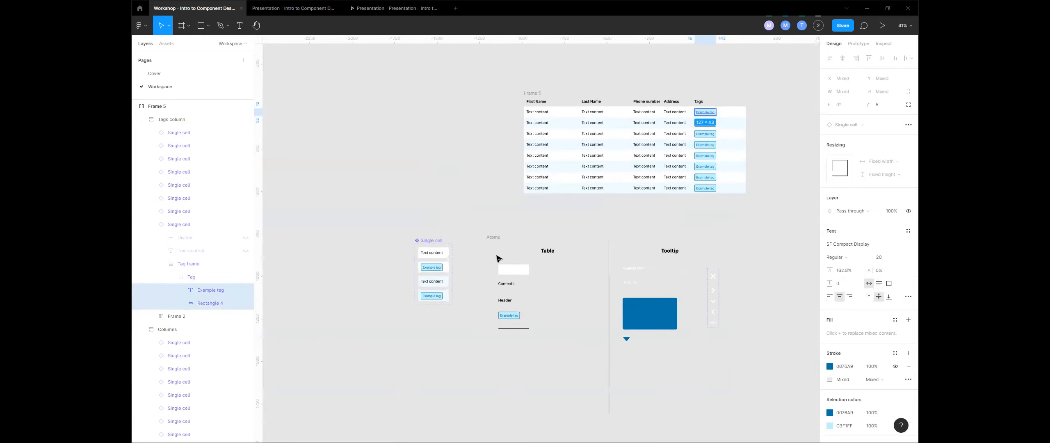
click(452, 247)
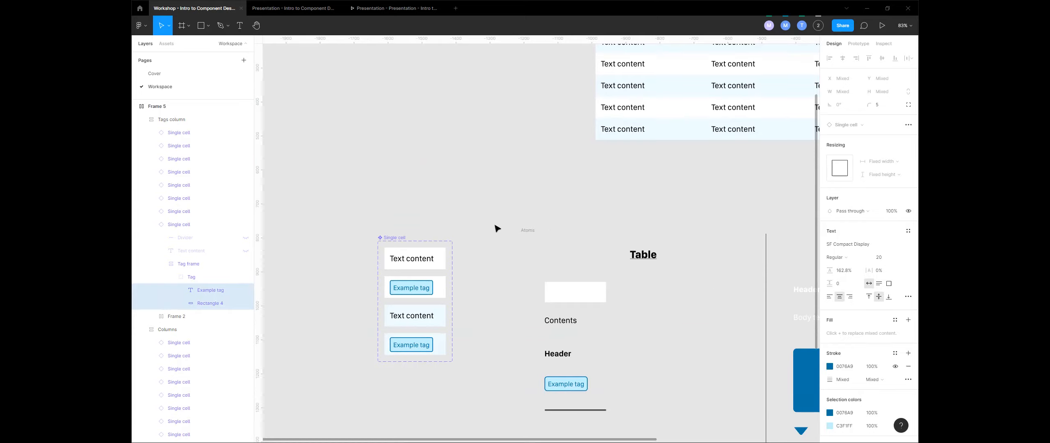
scroll(665, 194, up, 5)
scroll(665, 194, right, 8)
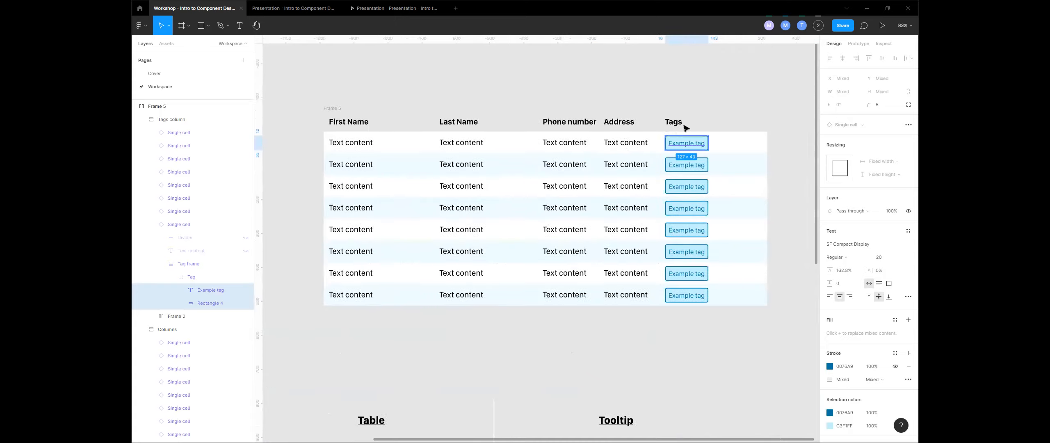
- Detach the first tag cell of the Tags column from its Single cell component
scroll(677, 140, up, 2)
scroll(677, 139, right, 6)
click(561, 181)
right_click(566, 175)
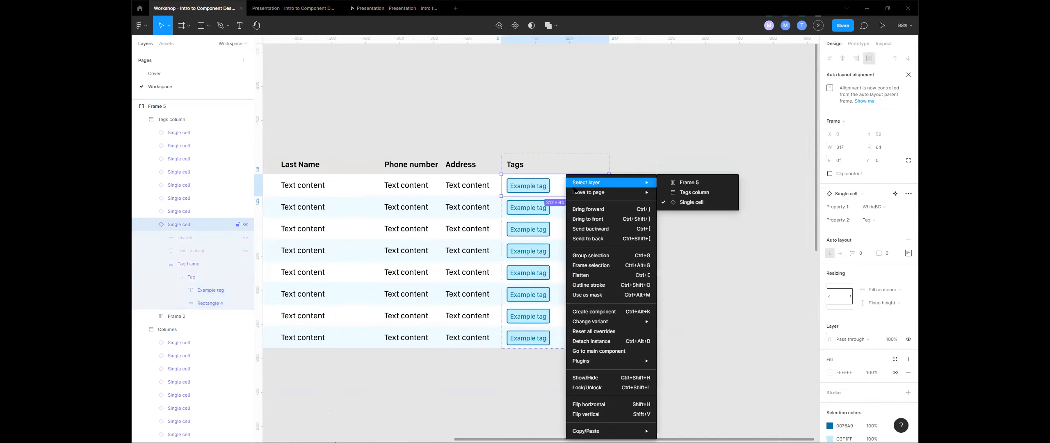
click(615, 341)
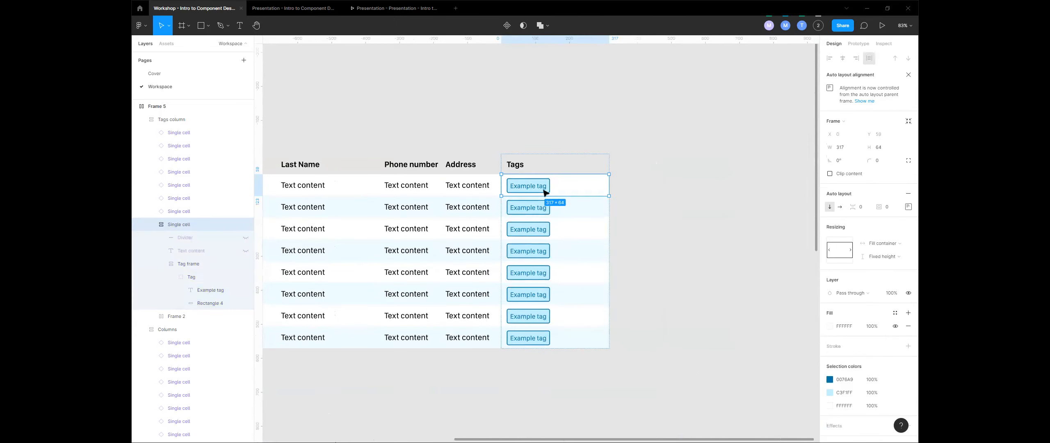
- Duplicate the Tag group in the detached cell and set the Tag frame's auto layout direction to horizontal
click(195, 278)
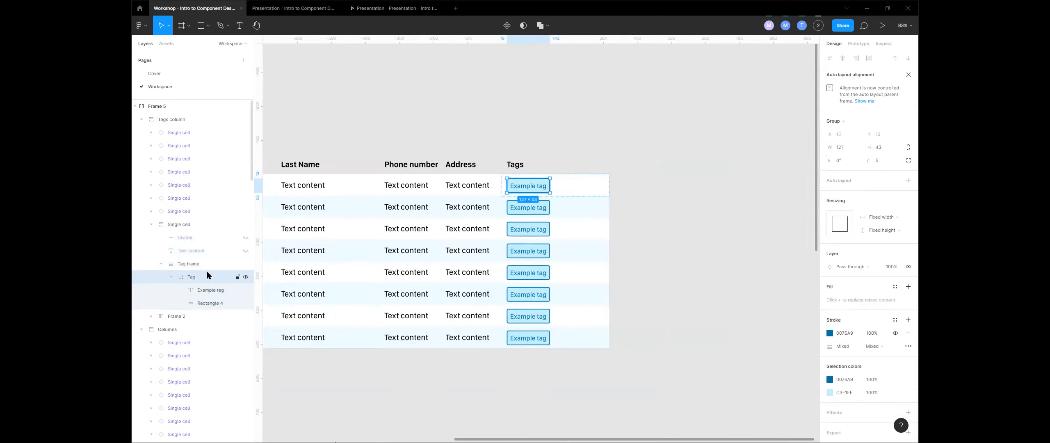
key(ctrl+d)
click(194, 265)
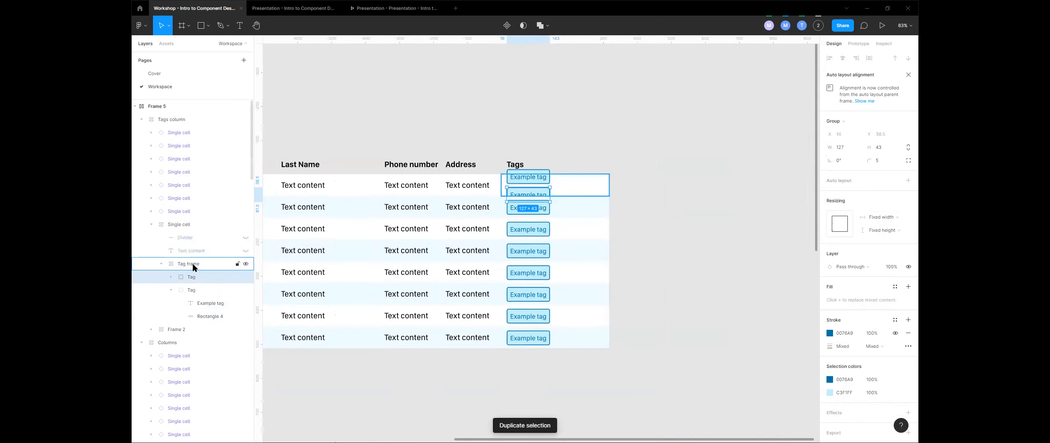
click(841, 208)
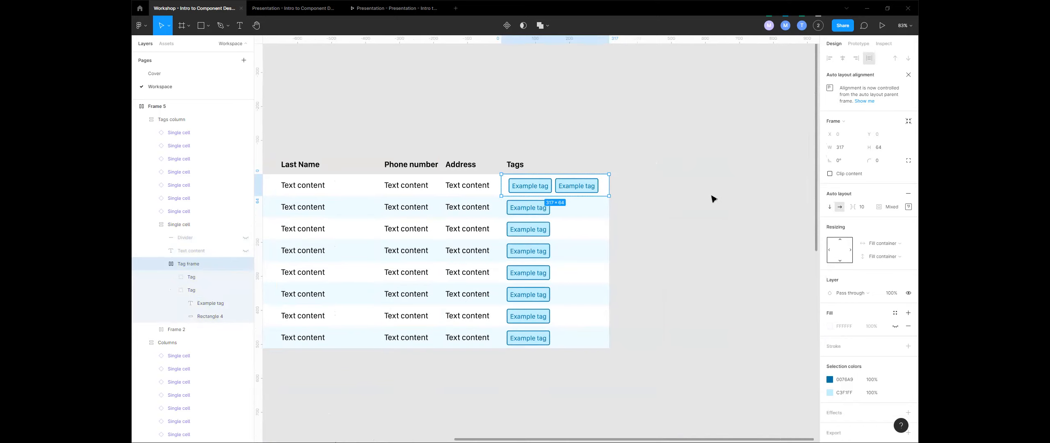
click(713, 199)
- Draw a tall rectangle in the empty area beside the table and place a copy of the Single cell component set on it
scroll(532, 241, down, 5)
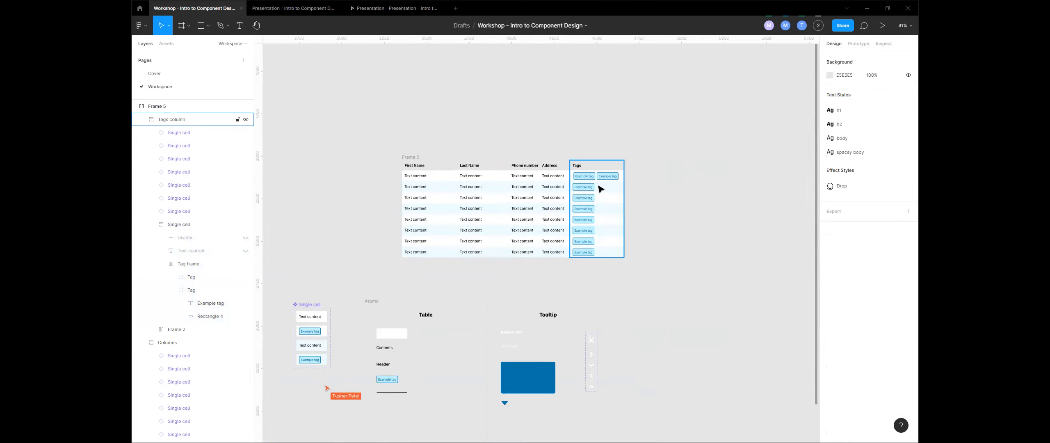
scroll(600, 179, up, 5)
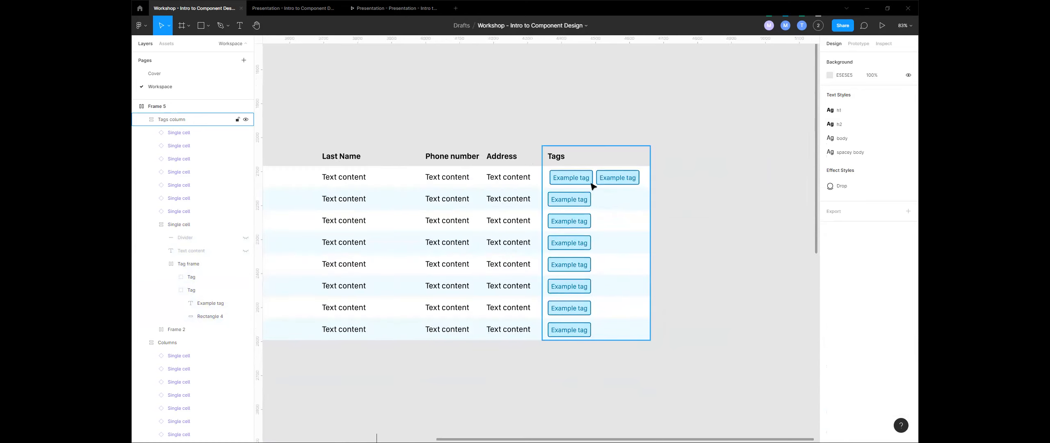
scroll(588, 194, down, 5)
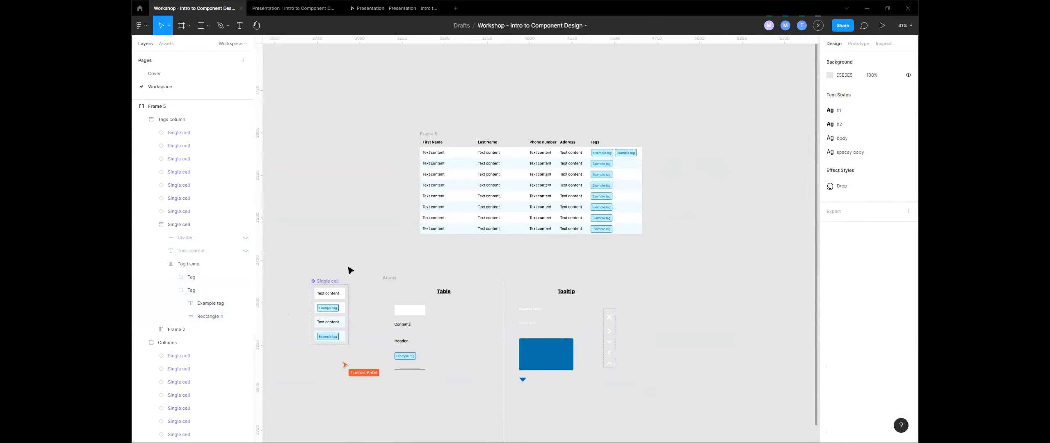
scroll(741, 230, right, 3)
scroll(741, 230, up, 2)
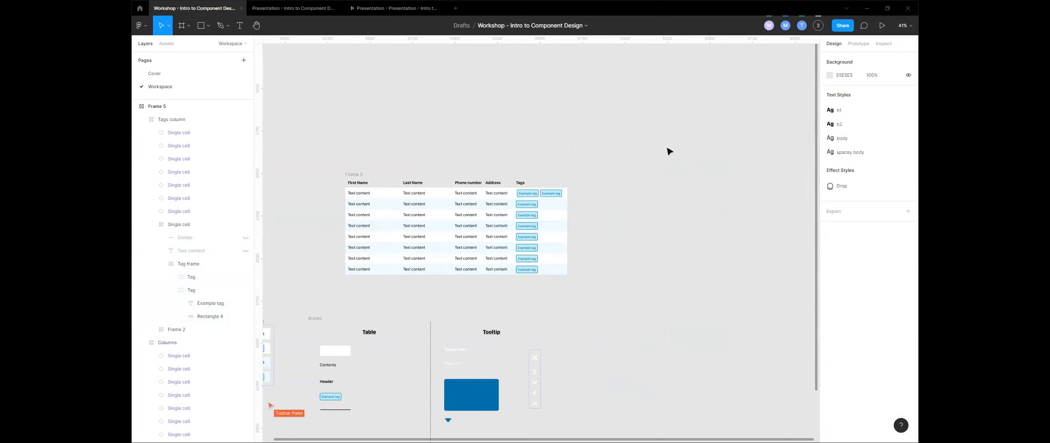
key(r)
drag(690, 85, 739, 213)
scroll(358, 335, left, 3)
scroll(358, 335, down, 1)
drag(324, 312, 773, 87)
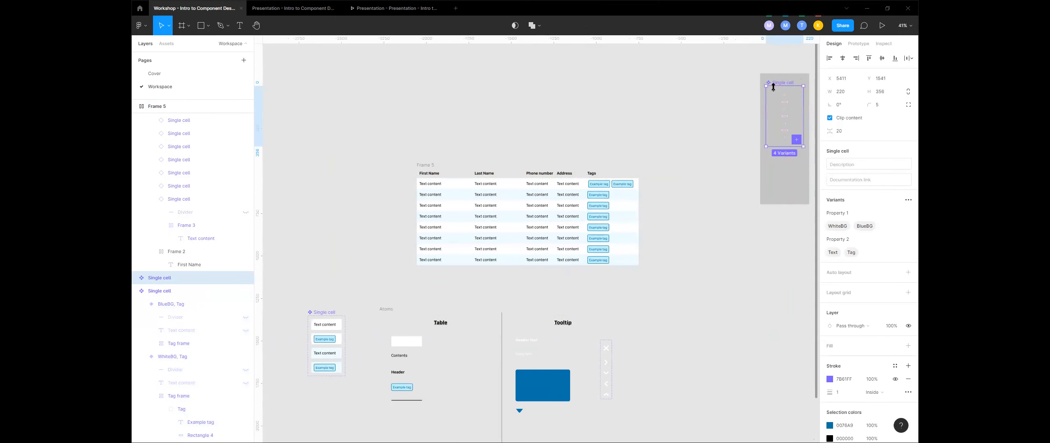
- Draw a rectangle about 1251 × 770 adjoining the tall grey rectangle and fill it with white
scroll(427, 169, right, 3)
scroll(427, 170, up, 1)
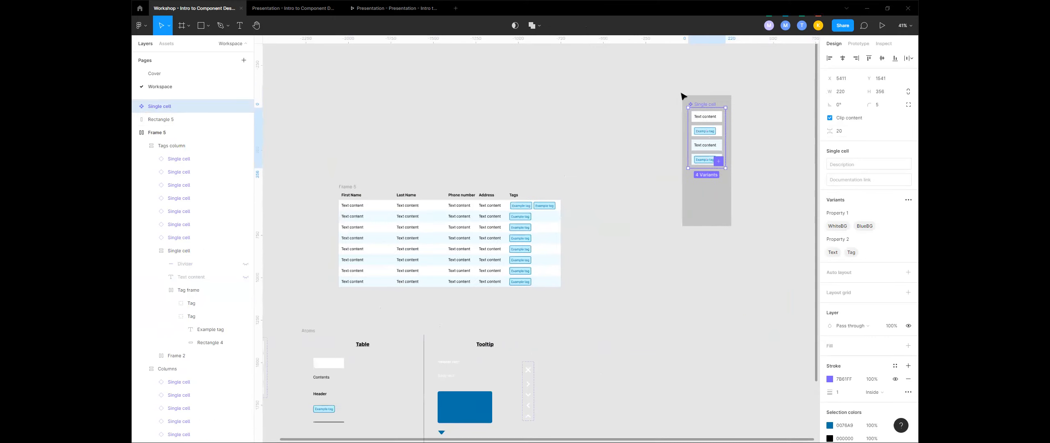
key(r)
drag(682, 96, 469, 226)
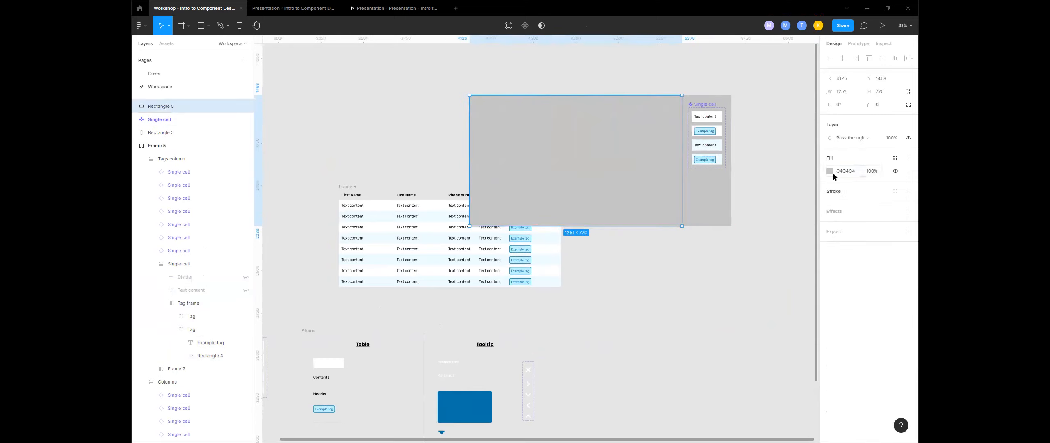
click(830, 170)
drag(755, 201, 673, 152)
click(319, 138)
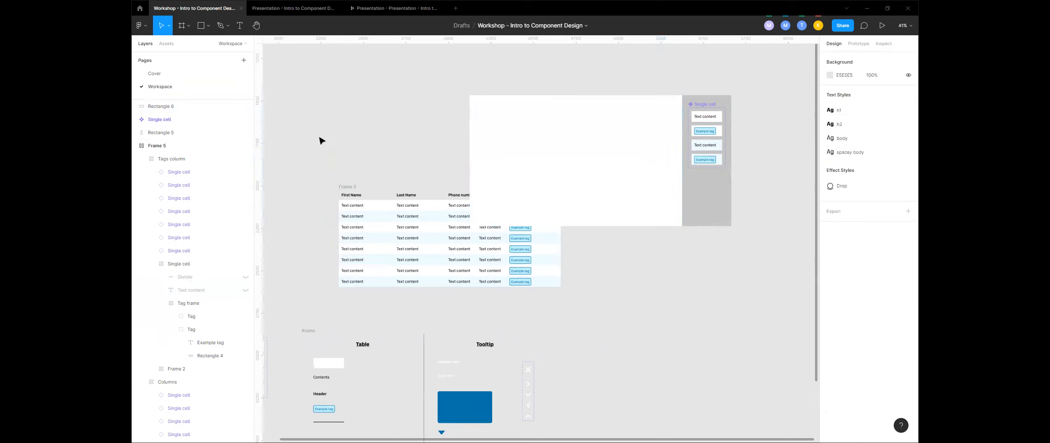
- Move the table frame up over the white rectangle and delete that rectangle
click(346, 186)
drag(348, 188, 461, 112)
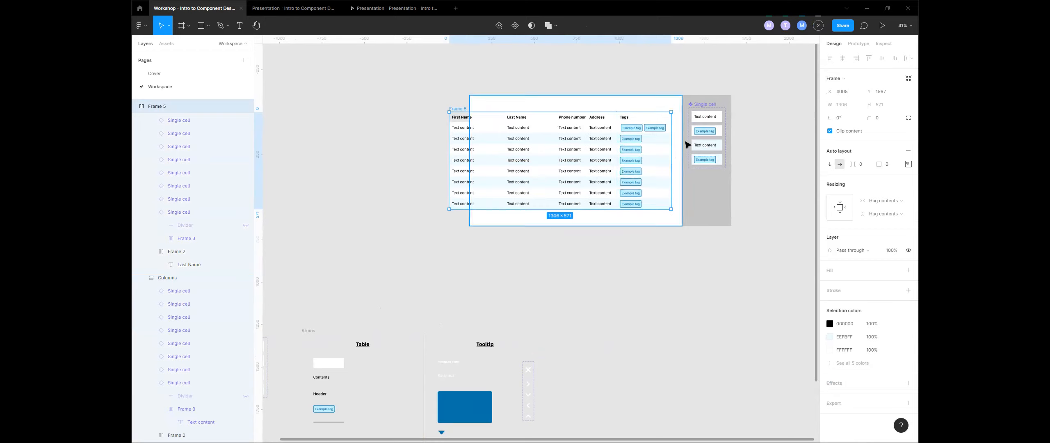
click(530, 108)
key(Delete)
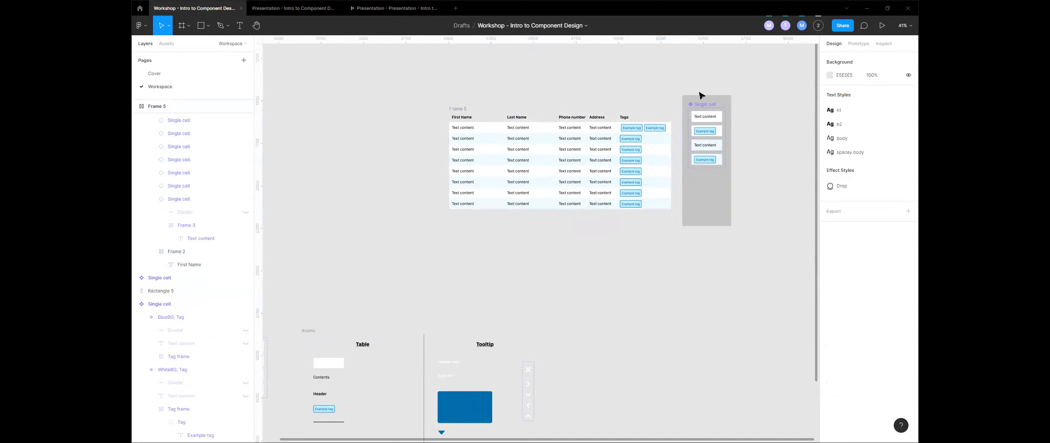
- Delete the tall grey rectangle together with the copied Single cell component set
drag(485, 221, 628, 199)
scroll(602, 190, down, 3)
drag(676, 124, 713, 245)
key(Delete)
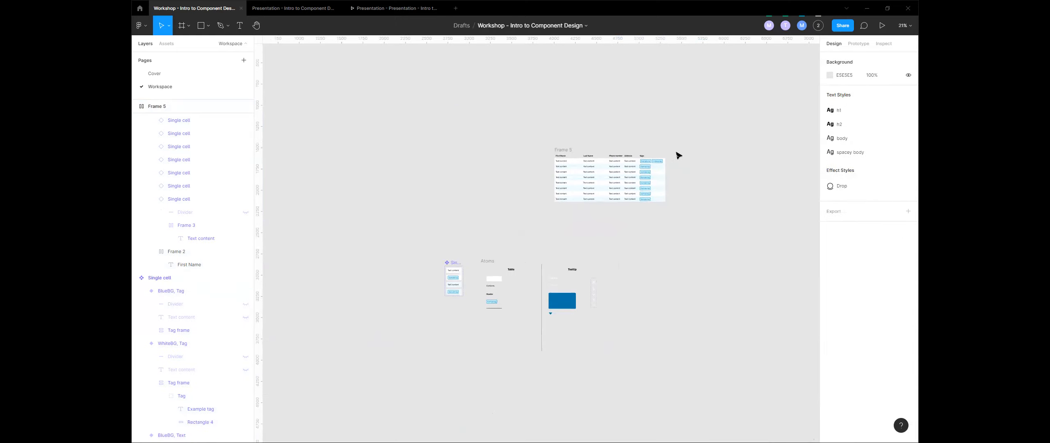
- Replace the detached two-tag cell in the Tags column with a duplicate of an intact WhiteBG Tag cell in the first row
scroll(654, 168, up, 3)
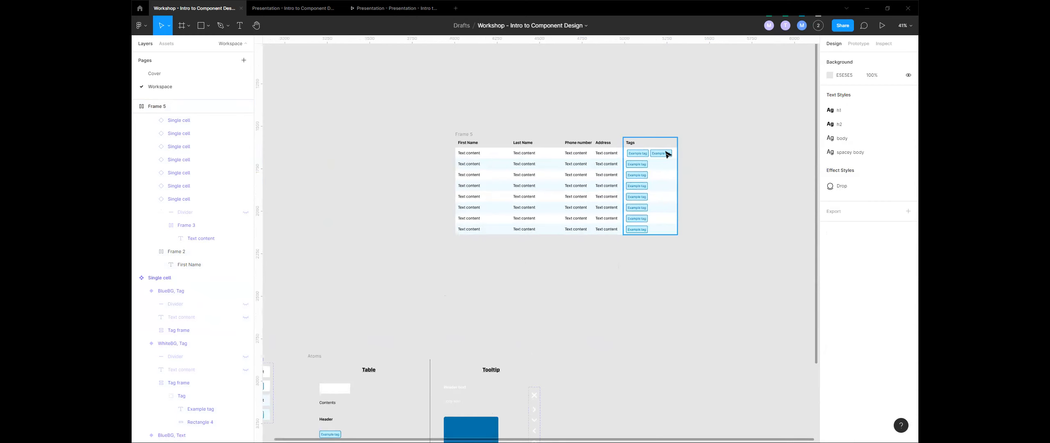
click(667, 154)
double_click(667, 154)
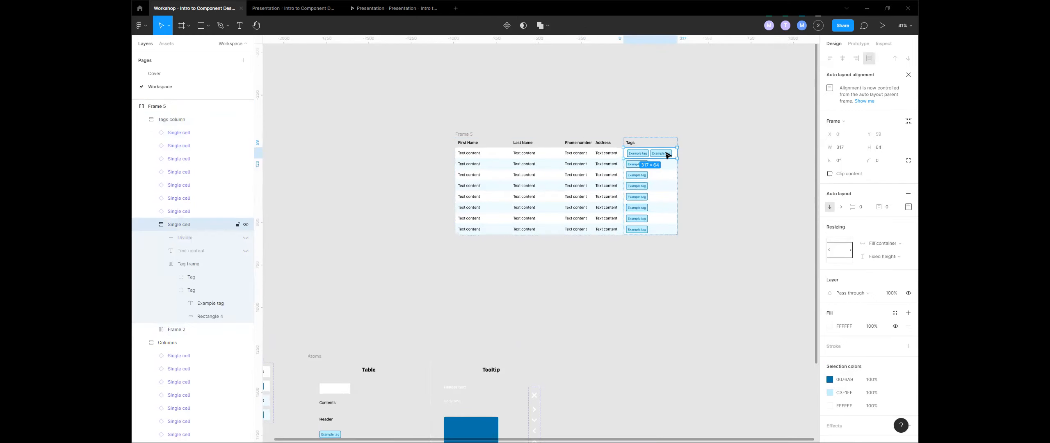
key(Delete)
click(655, 162)
click(661, 171)
key(ctrl+d)
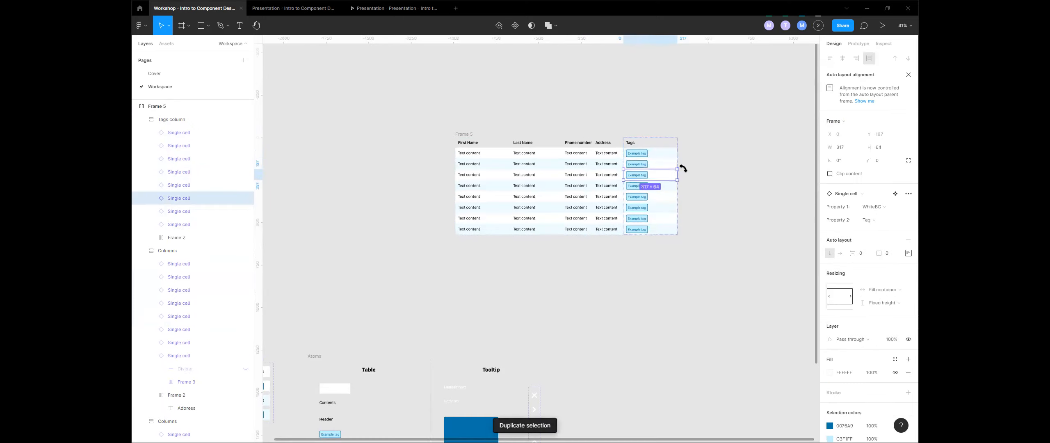
key(bracketleft)
key(Down)
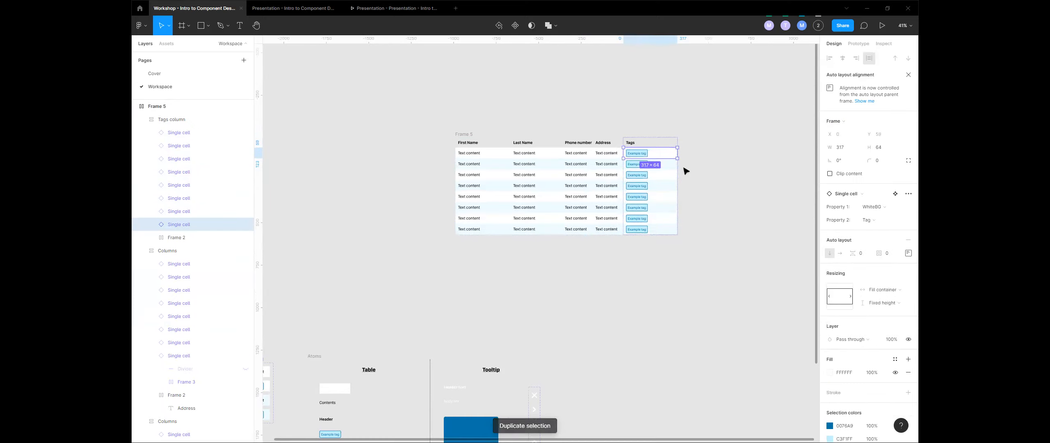
click(685, 136)
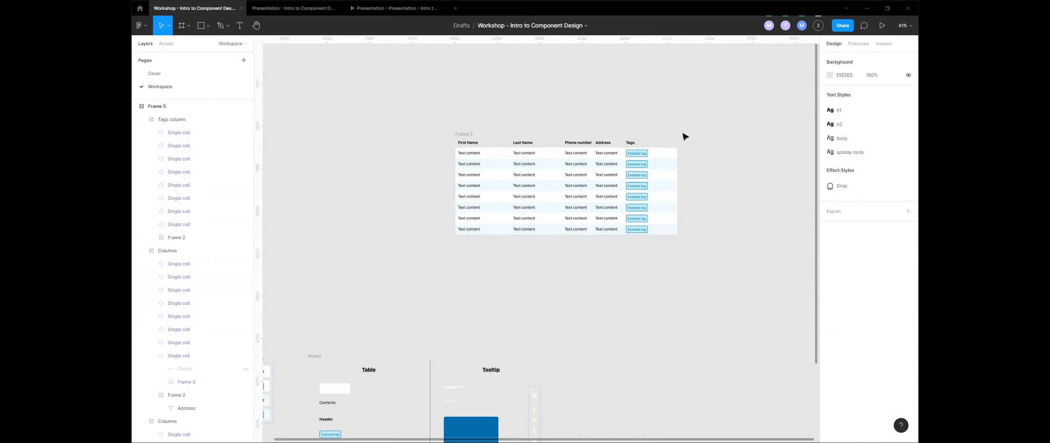
- Place a copy of the Close icon from the Icons component set in the empty area beside the Tooltip atoms
scroll(547, 280, down, 5)
scroll(465, 238, up, 2)
scroll(484, 259, left, 1)
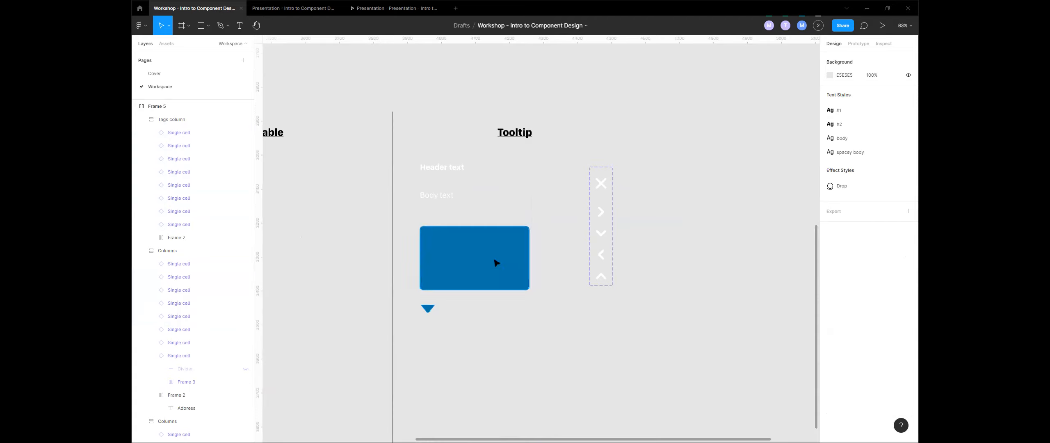
alt+click(560, 245)
drag(615, 174, 643, 262)
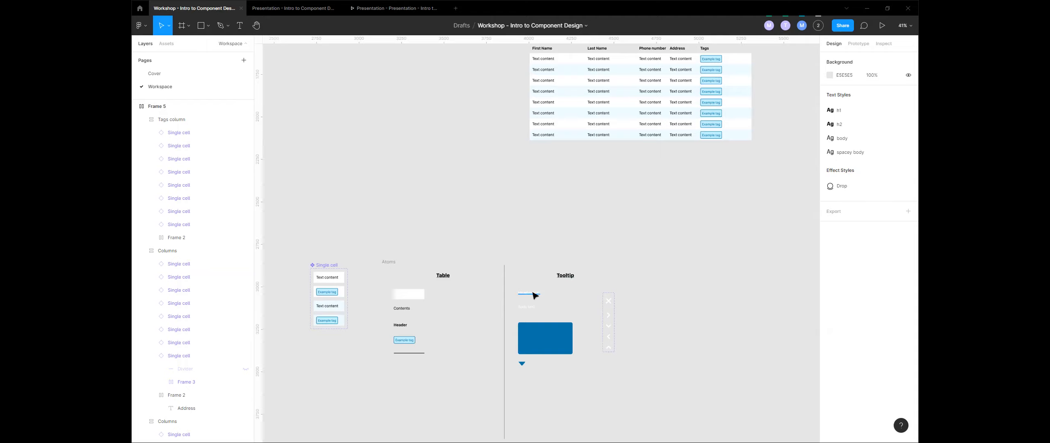
click(585, 335)
drag(560, 294, 511, 229)
double_click(584, 205)
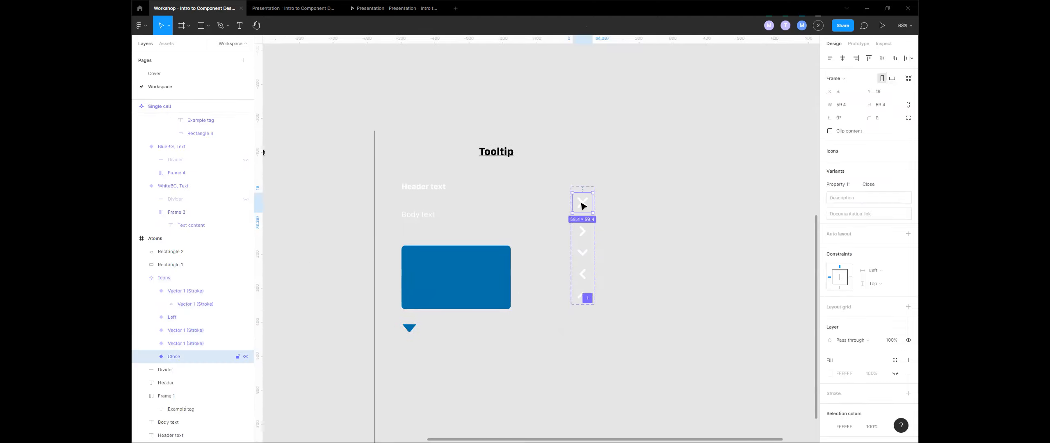
drag(586, 206, 726, 173)
- Move the blue tooltip rectangle out of the Atoms frame so it lies behind the copied Close icon
drag(666, 211, 593, 236)
click(417, 310)
drag(397, 310, 701, 199)
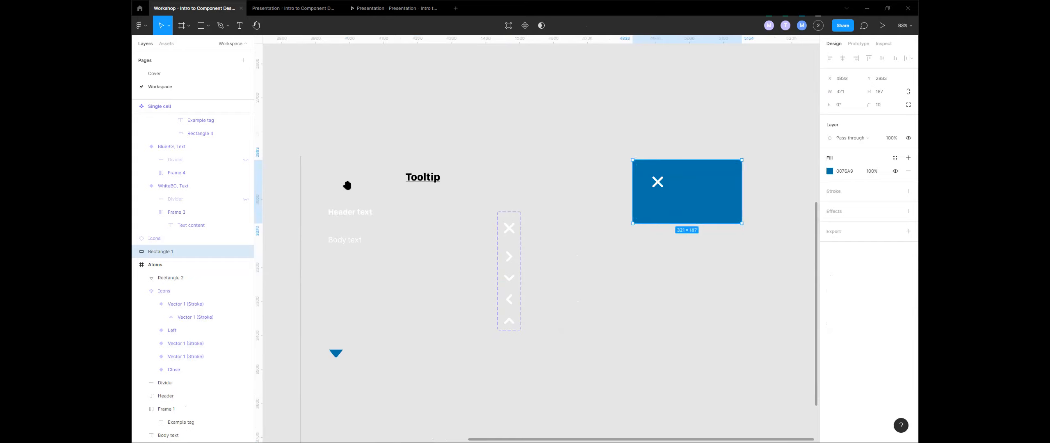
- Try outlining the Atoms frame with a black 000000 stroke
scroll(347, 183, left, 5)
scroll(378, 98, down, 3)
click(339, 95)
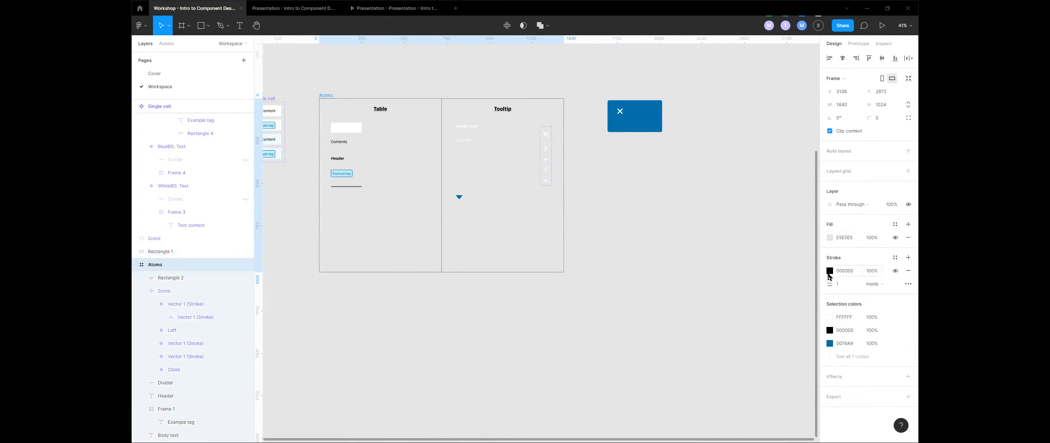
click(579, 169)
- Undo the Atoms frame's stroke and the earlier move of the blue tooltip rectangle out of that frame
scroll(438, 225, up, 5)
scroll(438, 225, right, 3)
scroll(427, 219, up, 3)
key(ctrl+z)
key(ctrl+z)
key(ctrl+z)
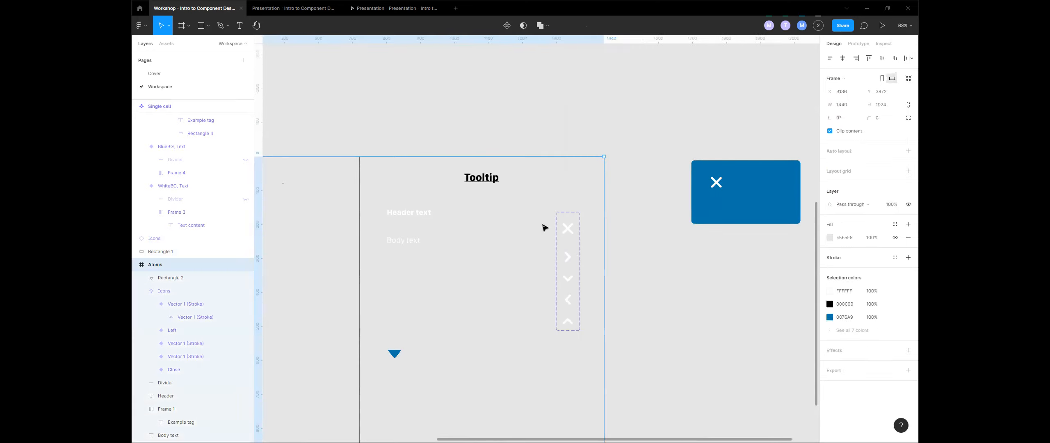
- Place copies of the blue tooltip rectangle and the small blue triangle from Atoms below the copied Close icon
drag(500, 352, 445, 284)
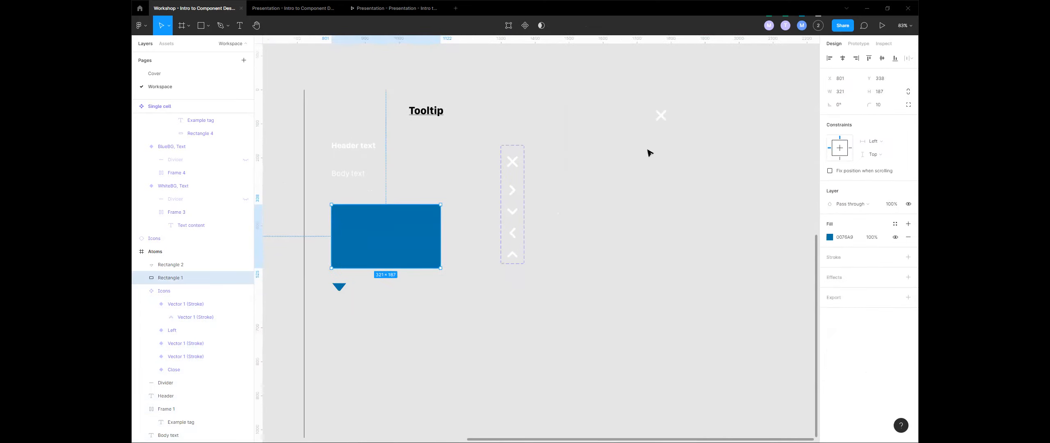
drag(385, 228, 697, 169)
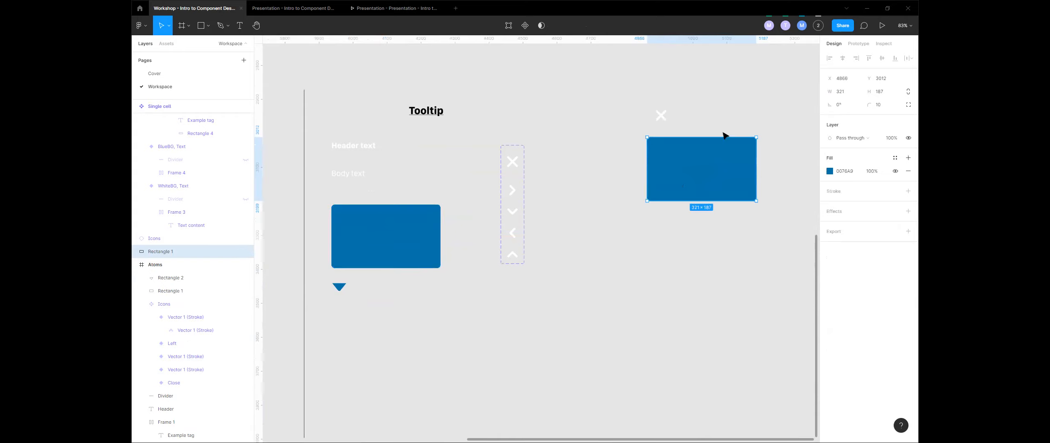
drag(339, 287, 665, 218)
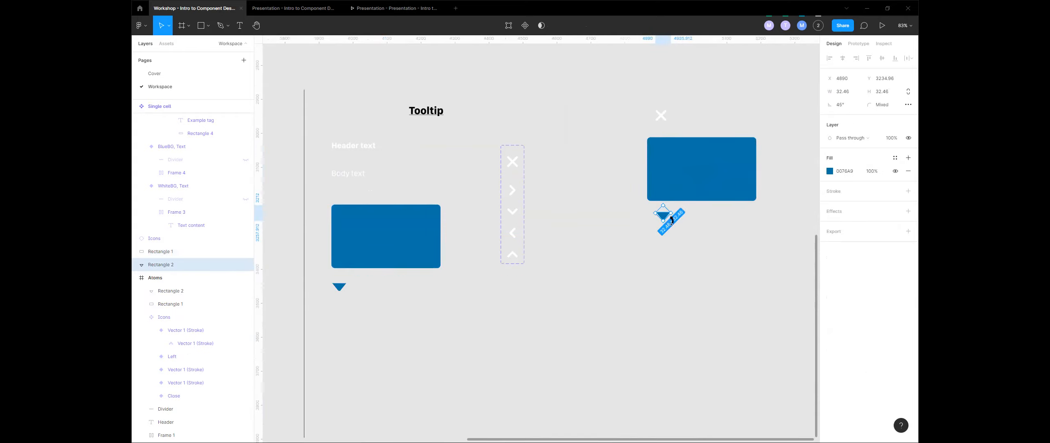
click(696, 204)
- Place copies of the white Header text and Body text atoms beside the copied Close icon and blue rectangle
scroll(696, 203, up, 2)
scroll(696, 203, right, 1)
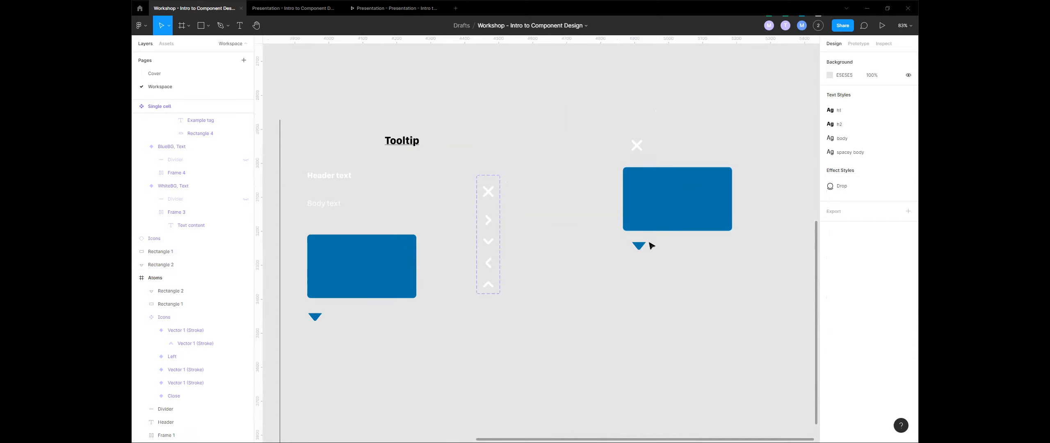
click(347, 176)
alt+drag(347, 176, 710, 139)
alt+drag(330, 209, 775, 167)
- Enlarge the copied blue tooltip rectangle to about 367 × 207
drag(746, 211, 638, 216)
click(624, 258)
scroll(601, 214, up, 3)
click(575, 249)
scroll(573, 247, down, 3)
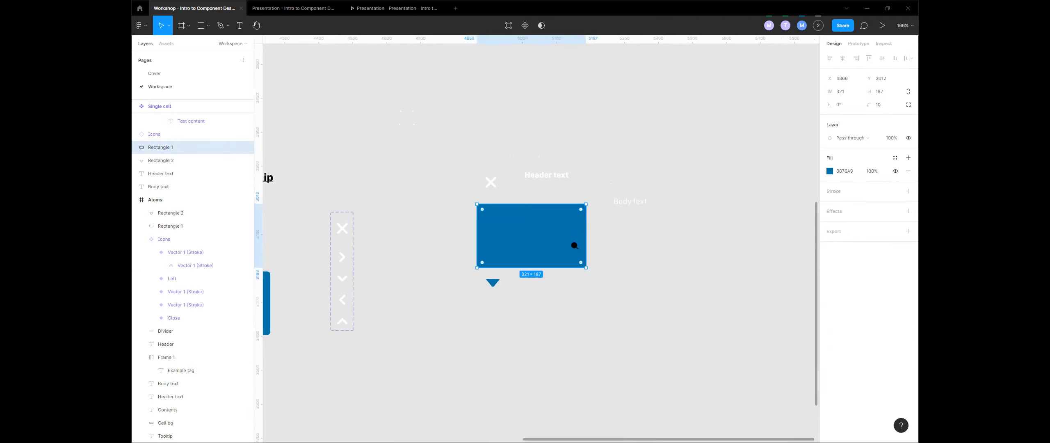
drag(588, 275, 603, 282)
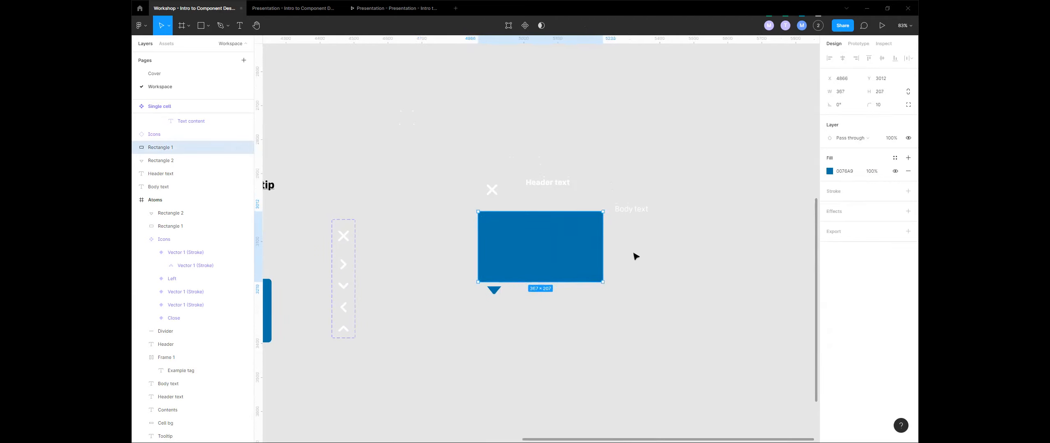
- Move the copied Header and Body text clear of the blue rectangle, and send the rectangle and triangle to the back
click(635, 256)
drag(632, 212, 640, 272)
drag(548, 188, 565, 204)
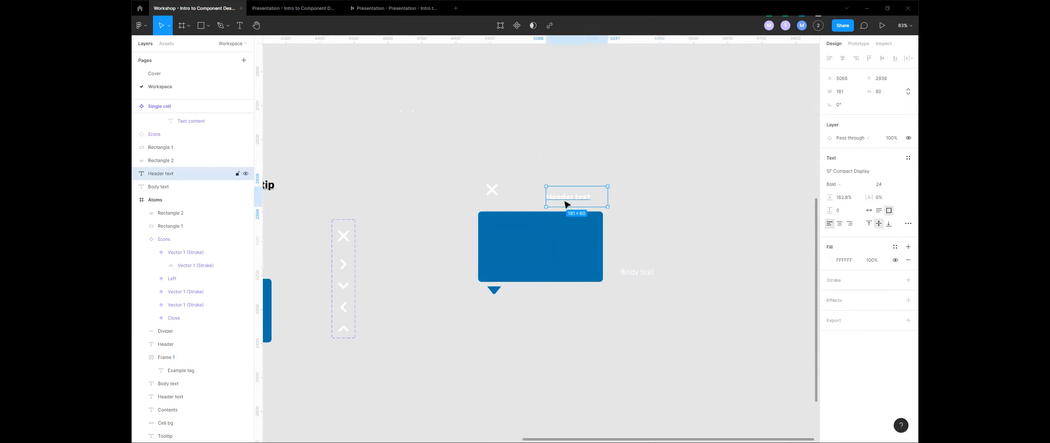
click(513, 259)
drag(474, 306, 534, 267)
key([)
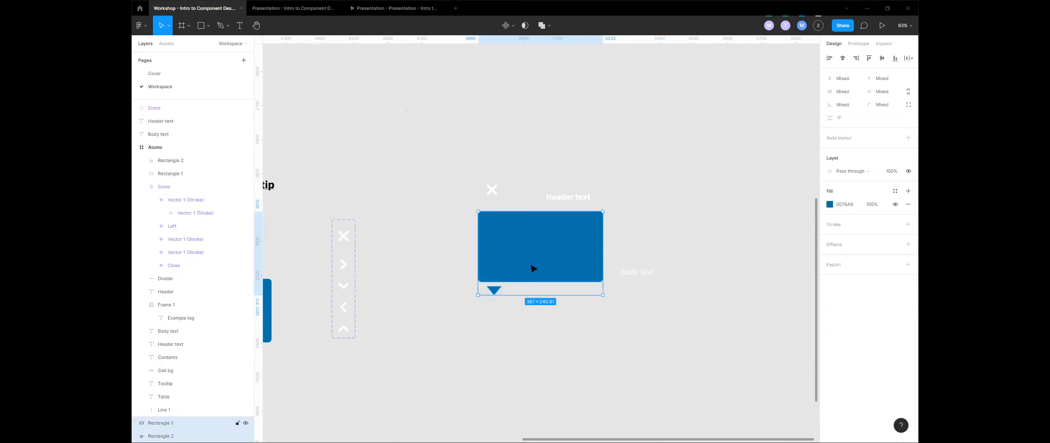
- Position the Header text in the blue rectangle's upper-left corner and the Close icon in its upper-right corner
click(637, 197)
drag(574, 197, 533, 221)
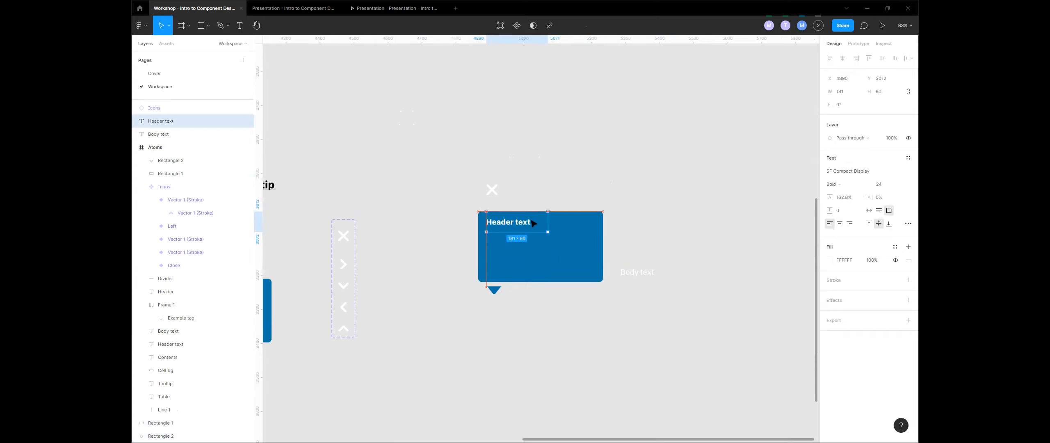
drag(491, 189, 592, 222)
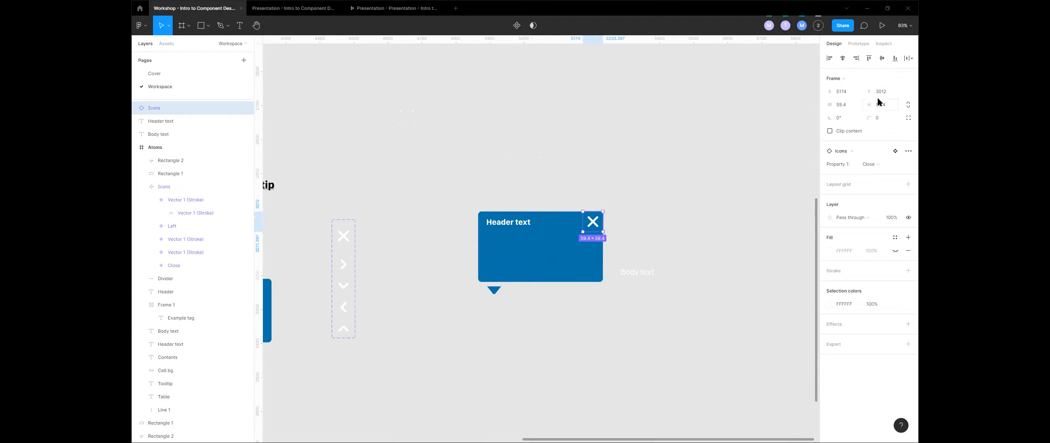
- Resize the Close icon to 24 × 24 and place it level with the Header text near the rectangle's right edge
click(884, 105)
text(24)
key(Return)
click(642, 175)
scroll(597, 204, up, 2)
mouse_move(602, 205)
mouse_down()
mouse_move(621, 178)
mouse_move(611, 216)
mouse_up()
- Group the Close icon with the Header text and select the Header text inside the new group
shift+click(479, 217)
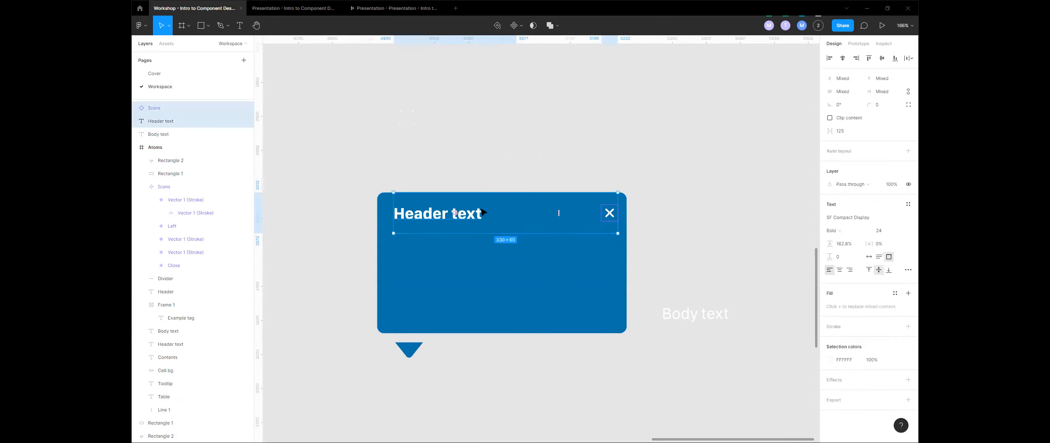
key(ctrl+g)
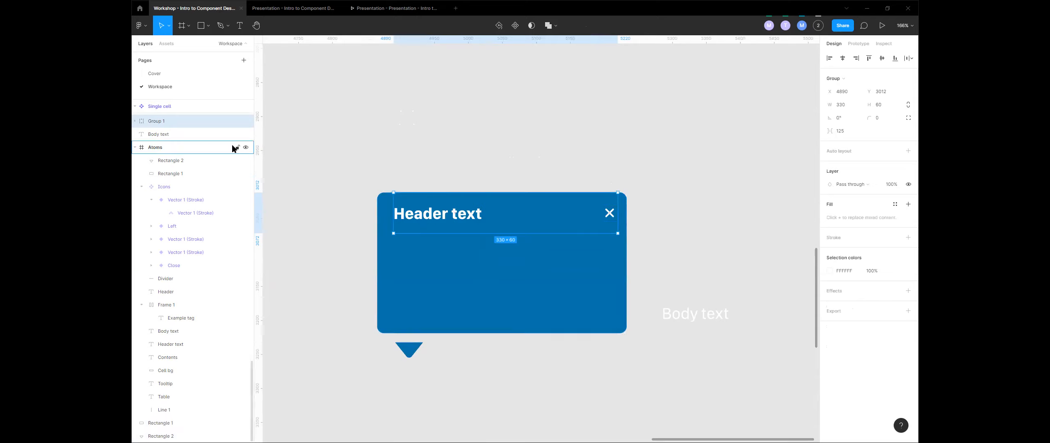
click(135, 122)
click(171, 147)
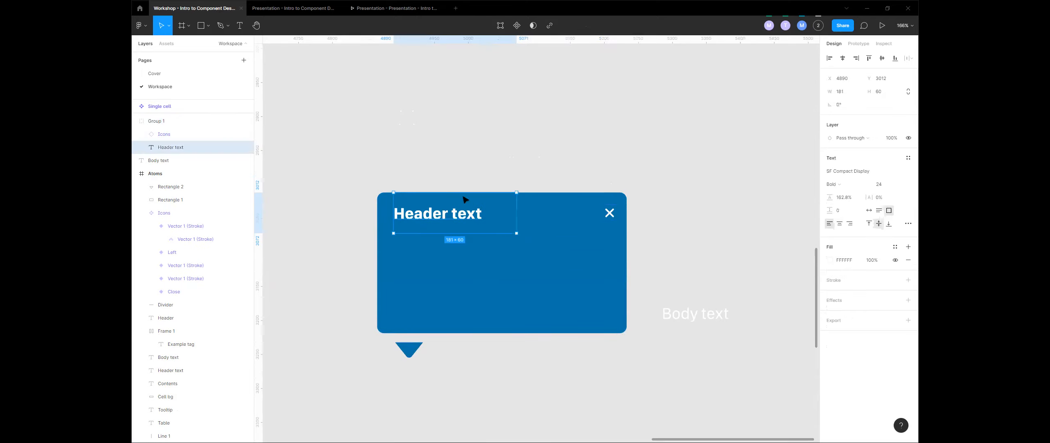
click(619, 174)
alt+click(605, 173)
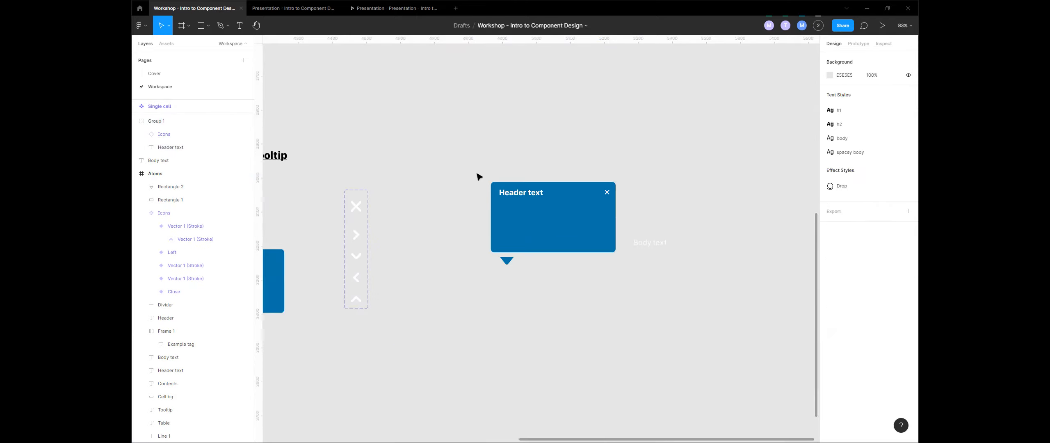
- Draw a frame about 741 × 444 around the tooltip pieces and fill it with C4C4C4
alt+click(510, 152)
scroll(511, 152, down, 1)
scroll(495, 149, up, 1)
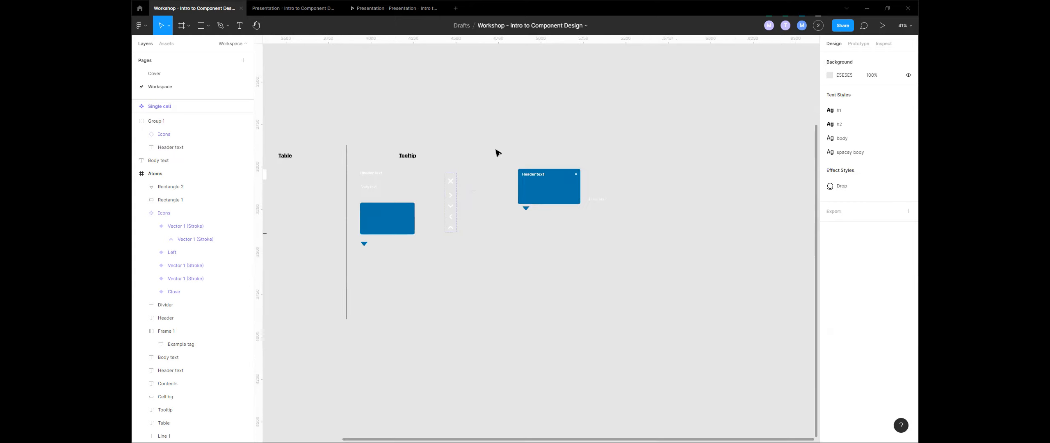
key(f)
drag(498, 154, 623, 229)
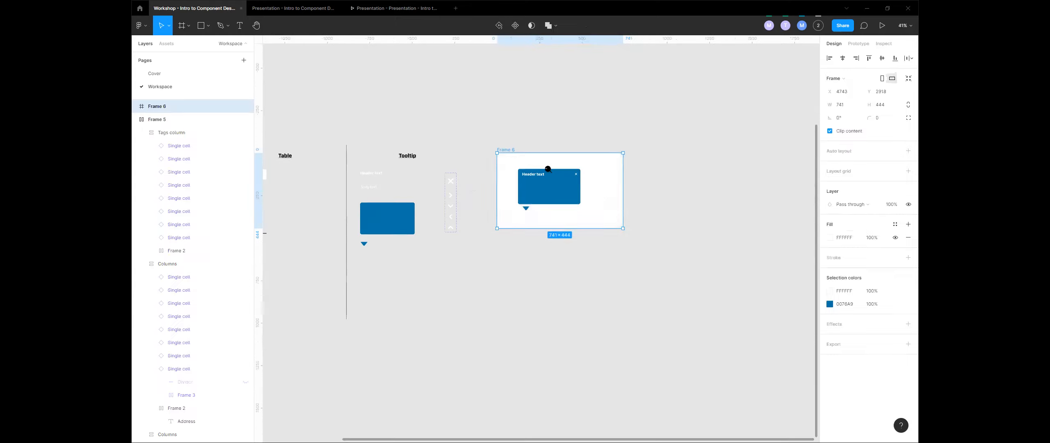
key(shift+2)
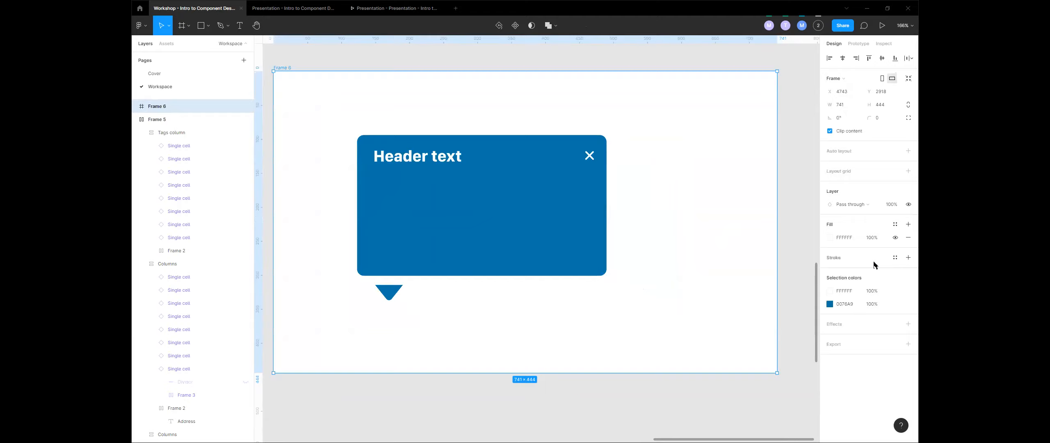
text(c4c4c4)
key(Return)
click(749, 60)
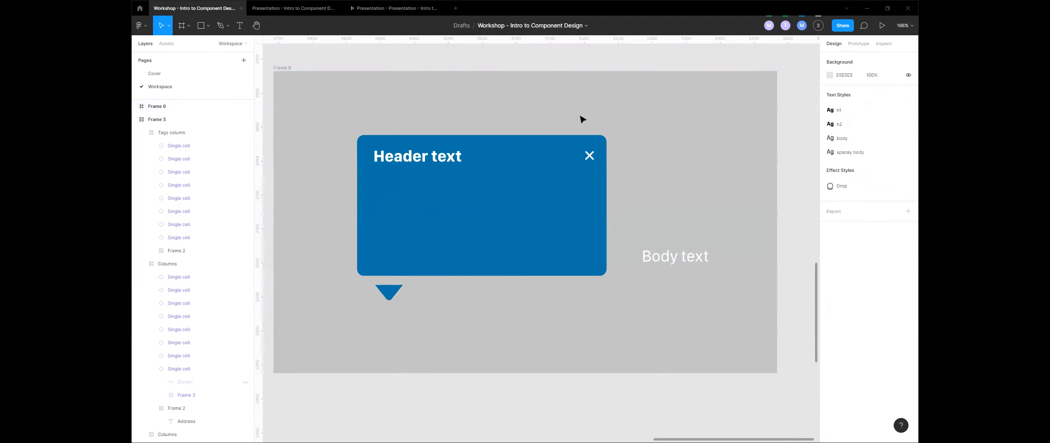
- Place the Body text directly below the Header text and set its vertical constraint to Top and bottom
drag(453, 154, 491, 160)
double_click(476, 164)
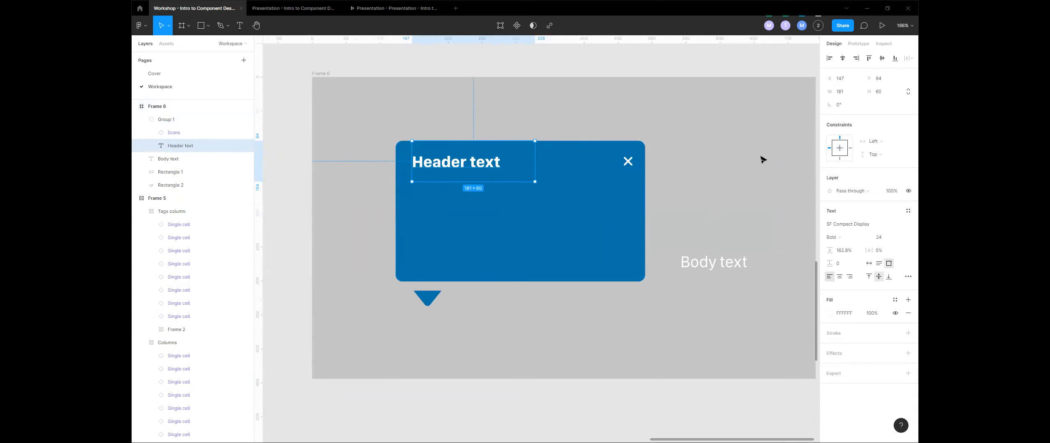
shift+click(632, 160)
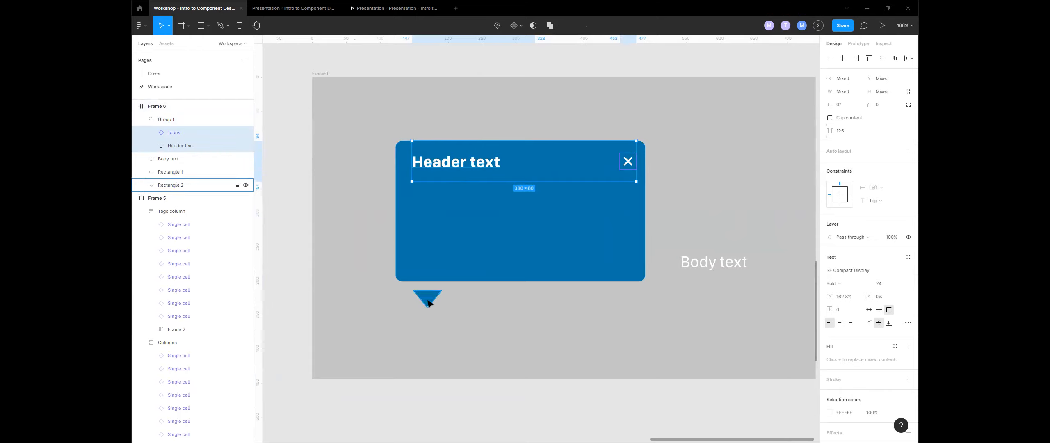
drag(718, 266, 450, 202)
click(873, 141)
click(883, 141)
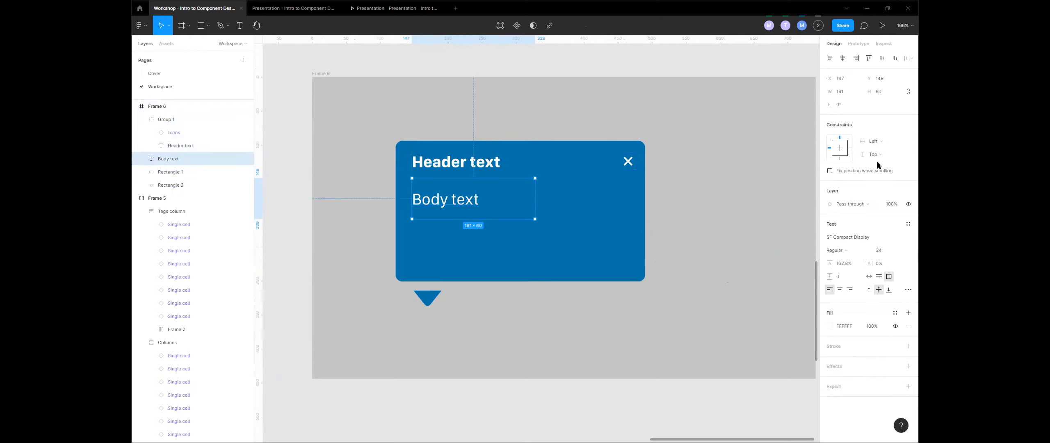
click(873, 154)
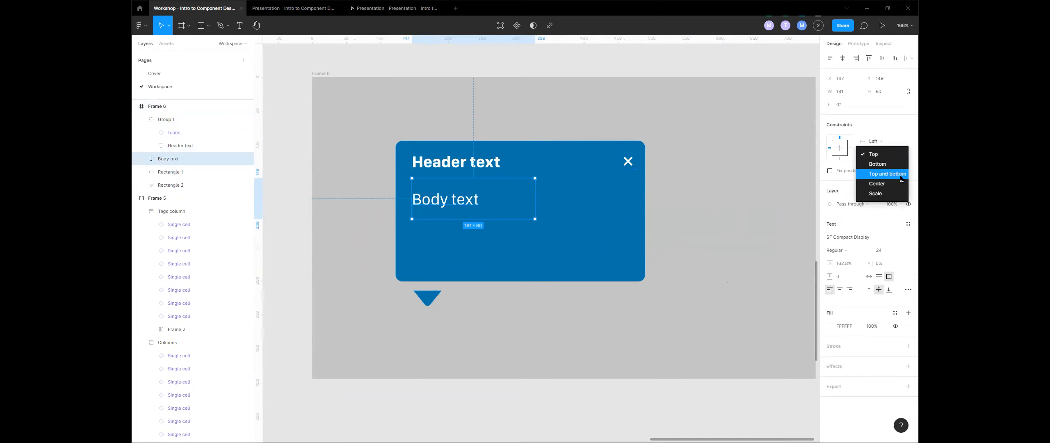
click(900, 177)
- Group the header group, the Body text and the blue rectangle together, leaving out the triangle
click(582, 187)
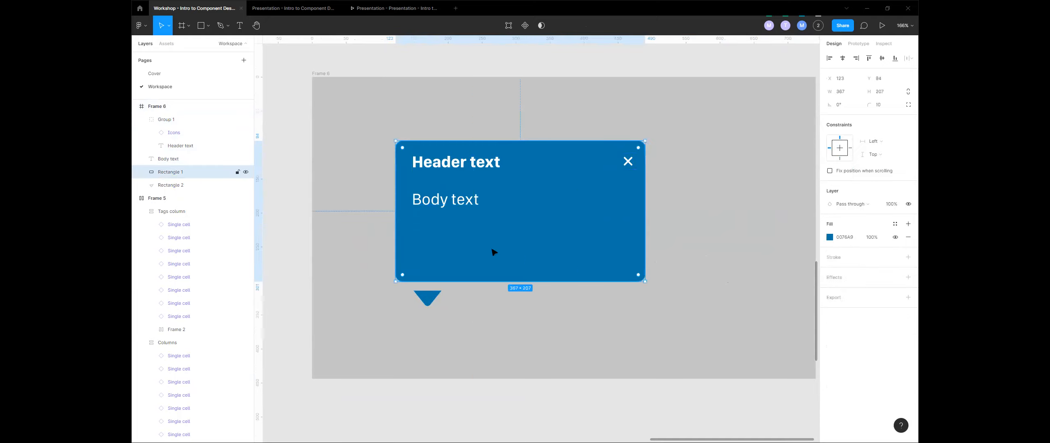
drag(295, 139, 612, 243)
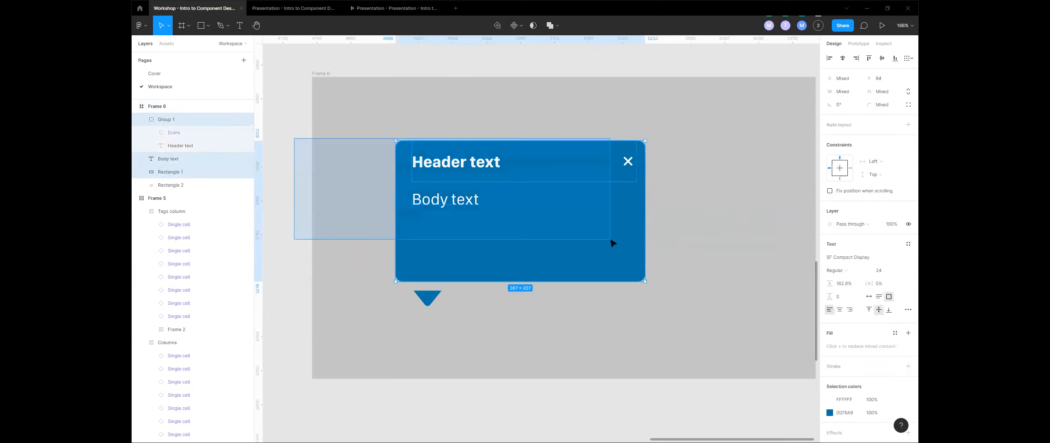
key(ctrl+g)
drag(519, 281, 636, 269)
key(ctrl+z)
double_click(625, 162)
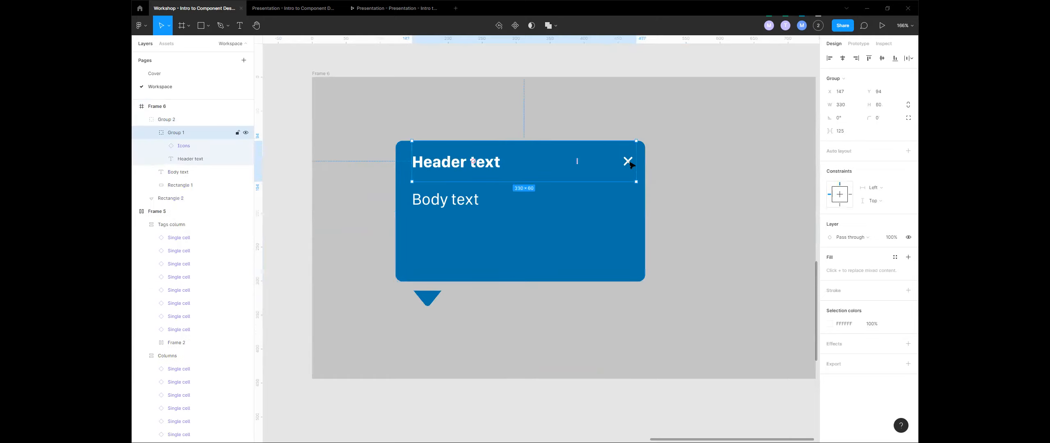
double_click(626, 162)
click(875, 202)
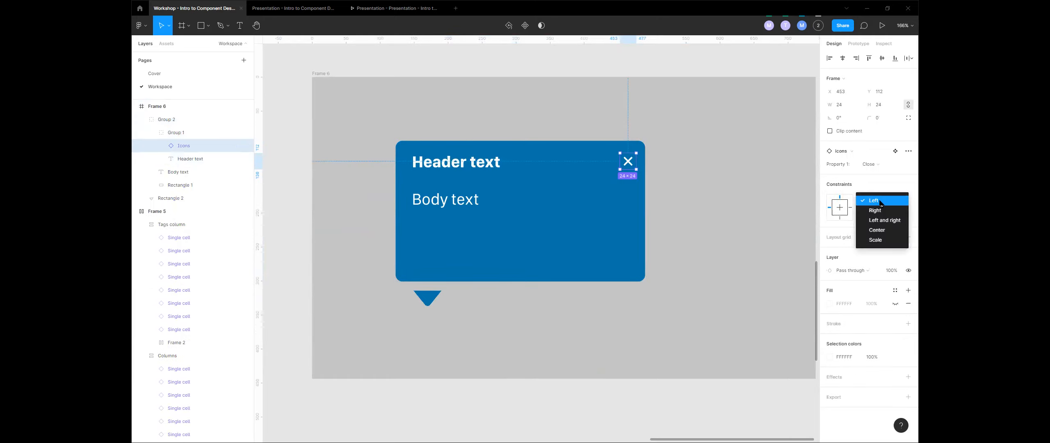
click(881, 202)
click(881, 214)
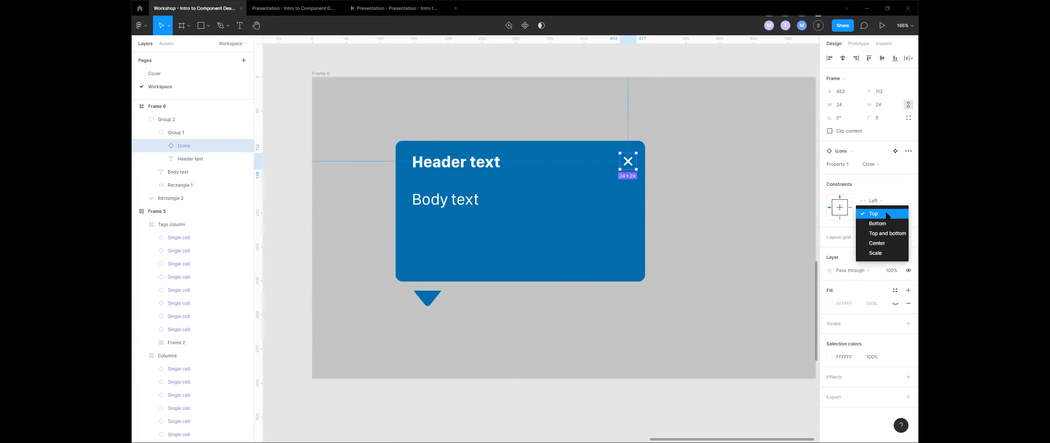
click(886, 214)
- Move the header group out of the tooltip group so it sits directly in Frame 6 above that group
click(213, 135)
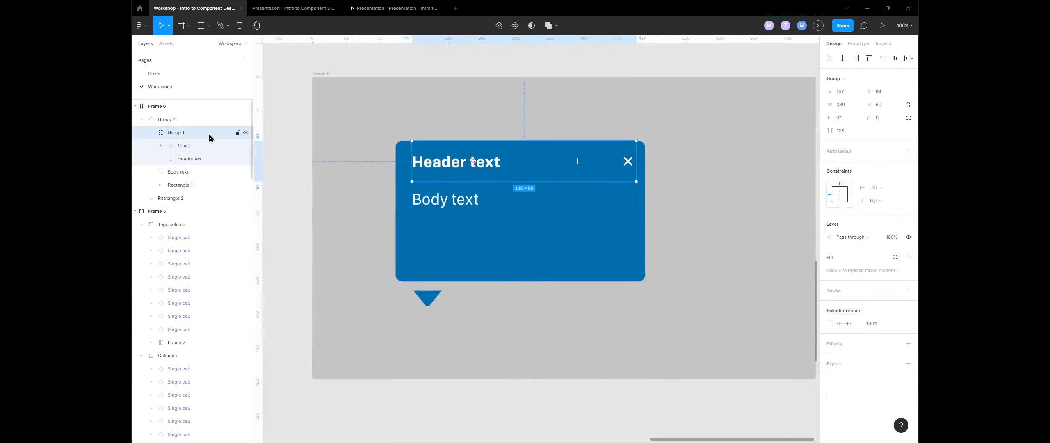
click(196, 123)
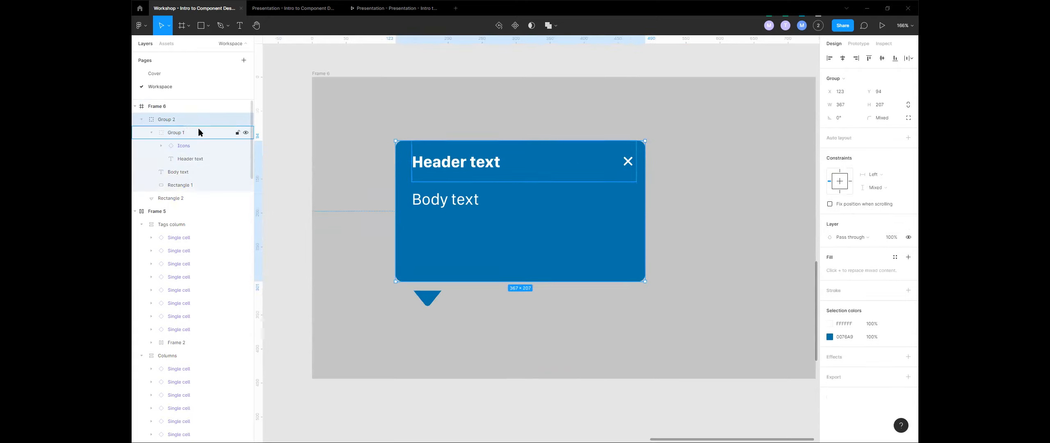
click(198, 129)
drag(185, 132, 199, 116)
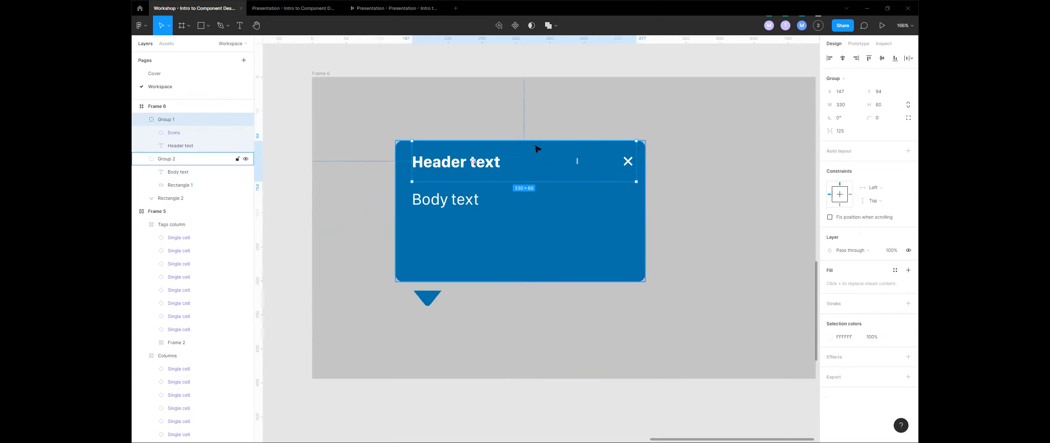
click(615, 231)
mouse_move(641, 281)
mouse_down()
mouse_move(685, 328)
mouse_move(624, 270)
mouse_move(664, 251)
mouse_move(648, 253)
mouse_move(645, 281)
mouse_up()
- Set the header group's horizontal constraint to Left and right, with the vertical constraint at Top
click(630, 169)
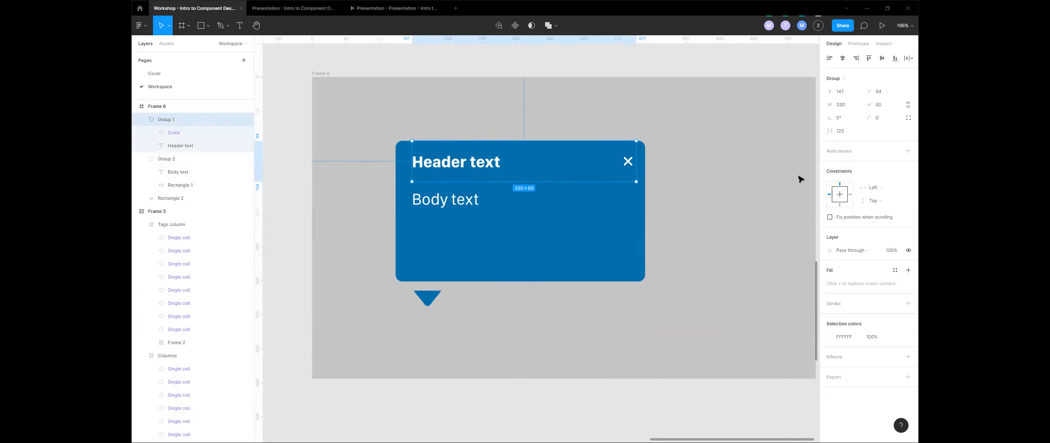
click(887, 190)
click(891, 216)
click(889, 192)
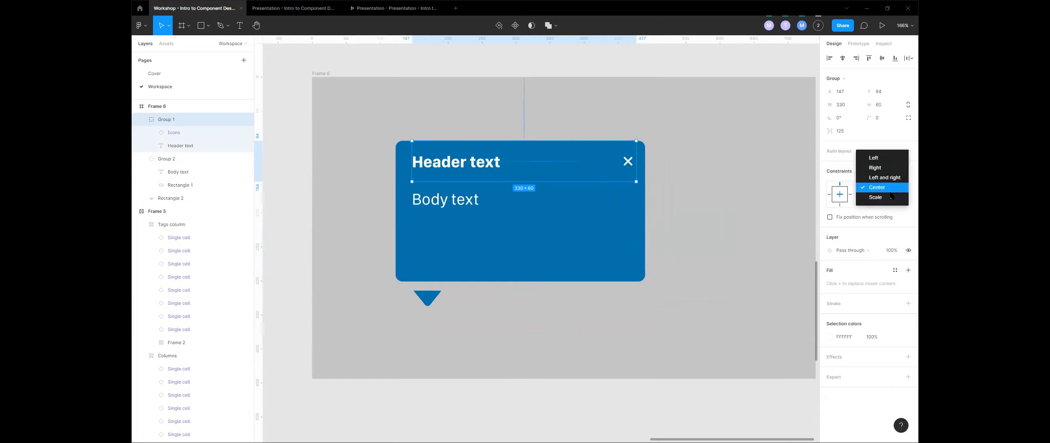
click(888, 177)
click(878, 201)
click(881, 201)
mouse_move(636, 164)
mouse_down()
mouse_move(649, 166)
mouse_move(618, 168)
mouse_move(636, 169)
mouse_up()
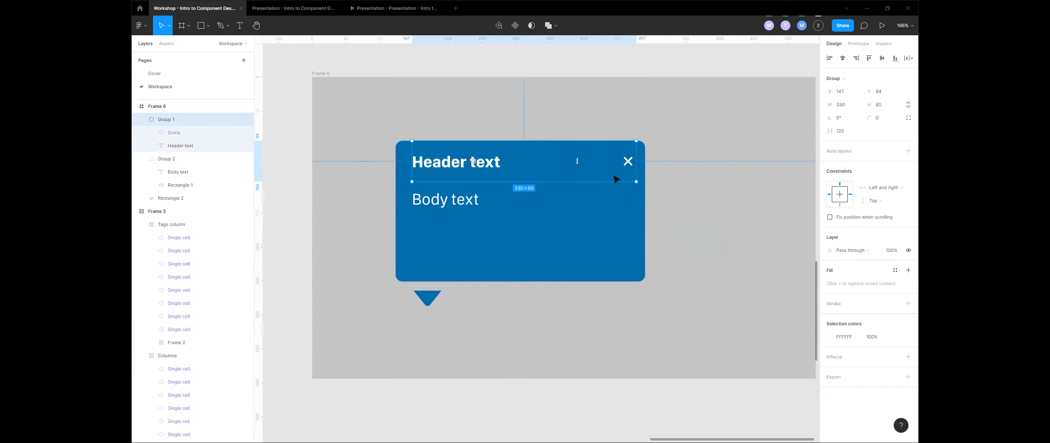
- Set the close icon's horizontal constraint to Right, with its vertical constraint at Top
double_click(629, 161)
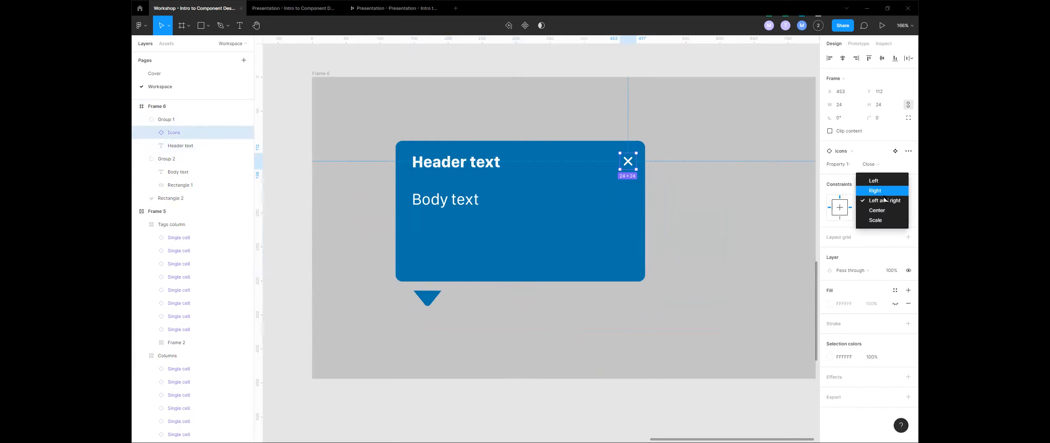
click(884, 191)
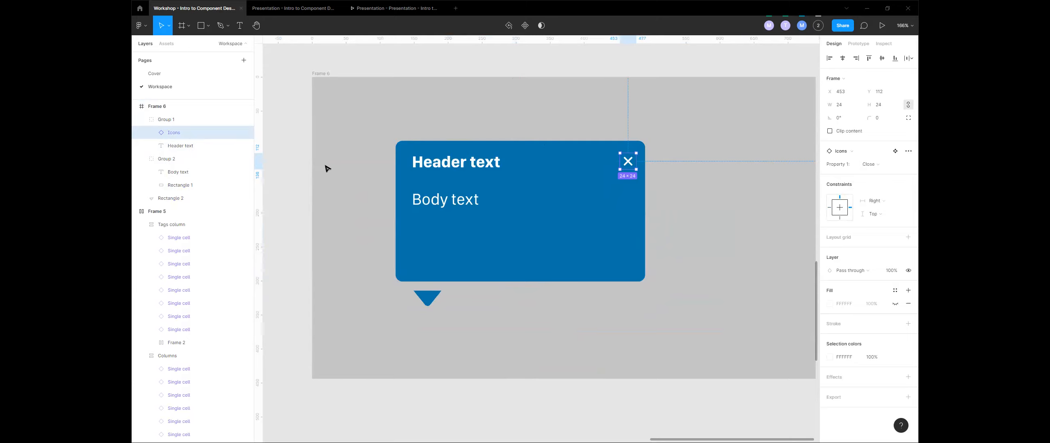
click(168, 121)
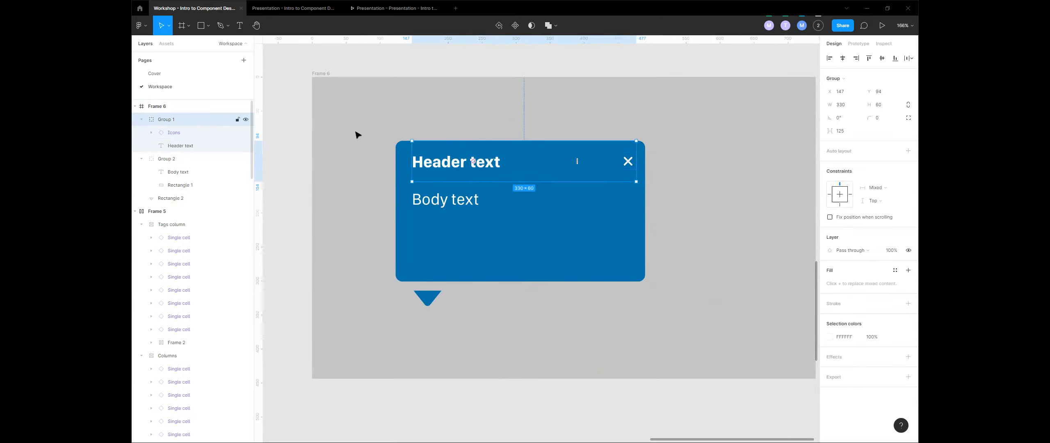
click(627, 163)
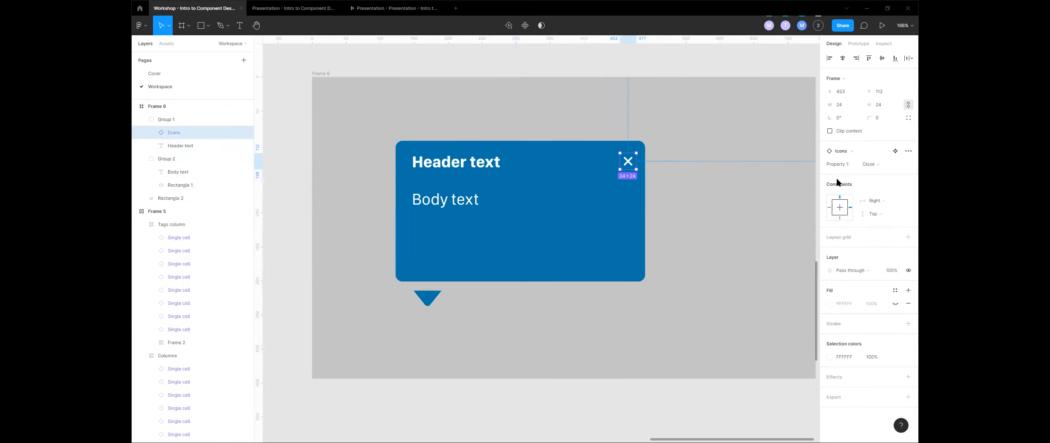
click(887, 201)
click(890, 201)
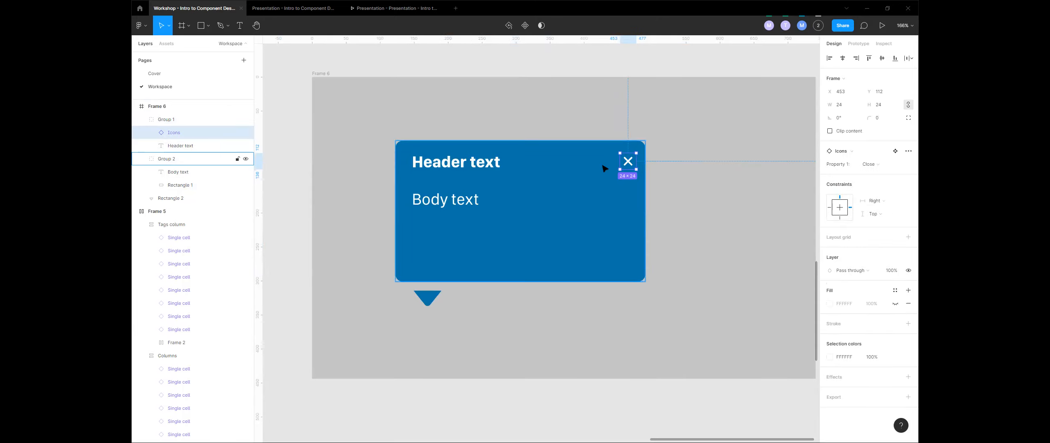
- Set the Header text's horizontal constraint to Left, with its vertical constraint at Top
click(482, 172)
click(883, 142)
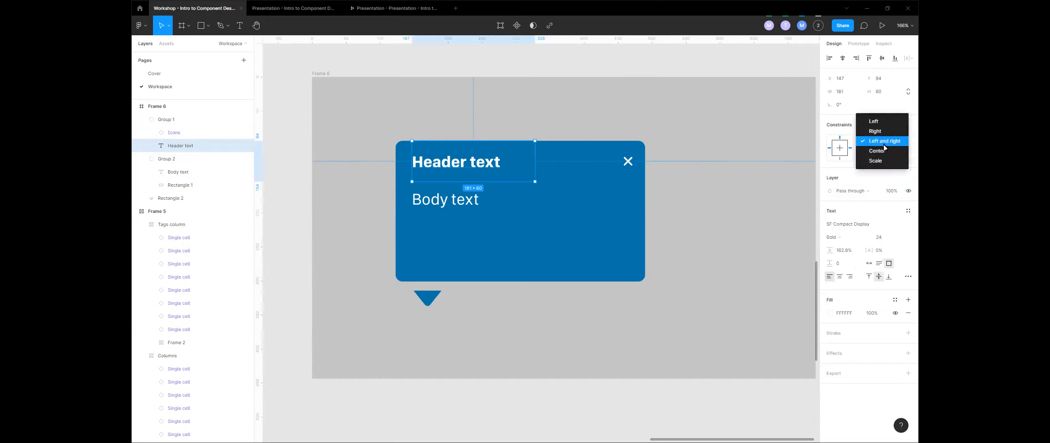
click(874, 123)
click(888, 153)
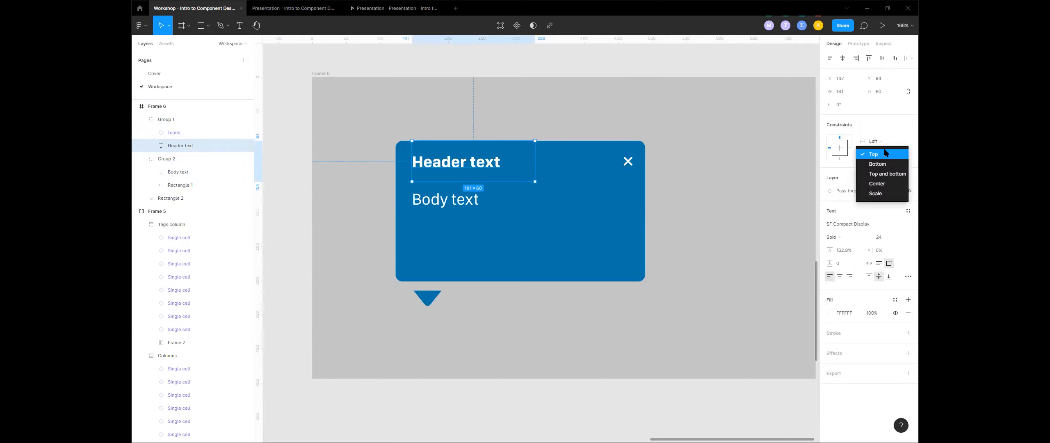
click(617, 153)
click(628, 161)
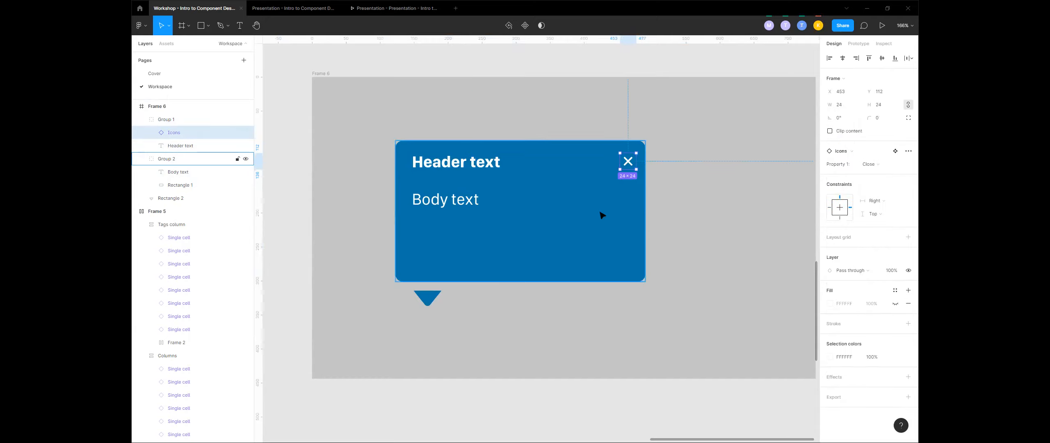
- Resize the tooltip group to about 392 × 200 and move the header group back inside it above the Body text
click(603, 213)
mouse_move(645, 280)
mouse_down()
mouse_move(776, 287)
mouse_move(662, 276)
mouse_up()
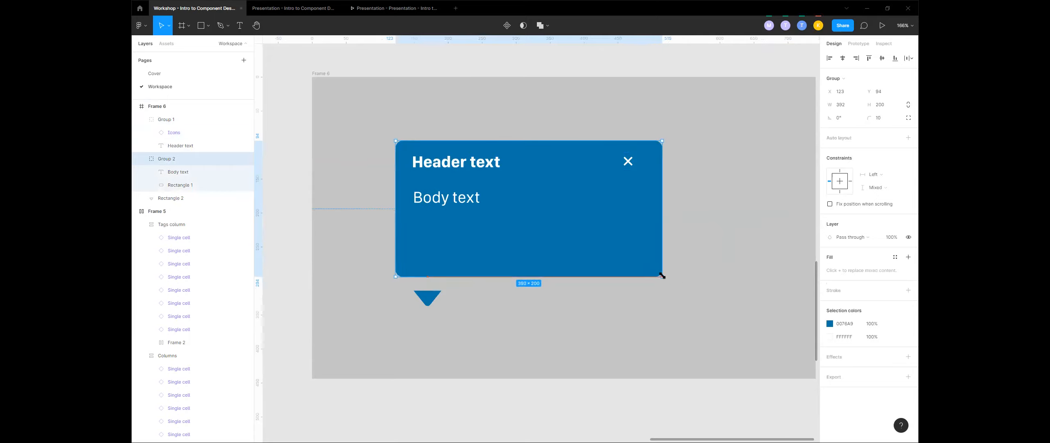
click(209, 124)
drag(188, 120, 187, 166)
click(170, 120)
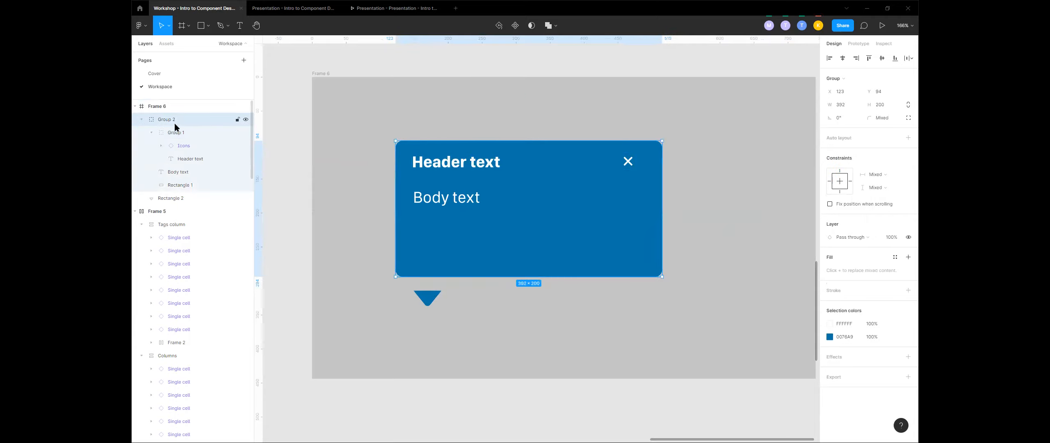
- Try shrinking the tooltip group to about 318 × 188, undo the resize, and check the close icon's horizontal constraint
drag(659, 275, 614, 267)
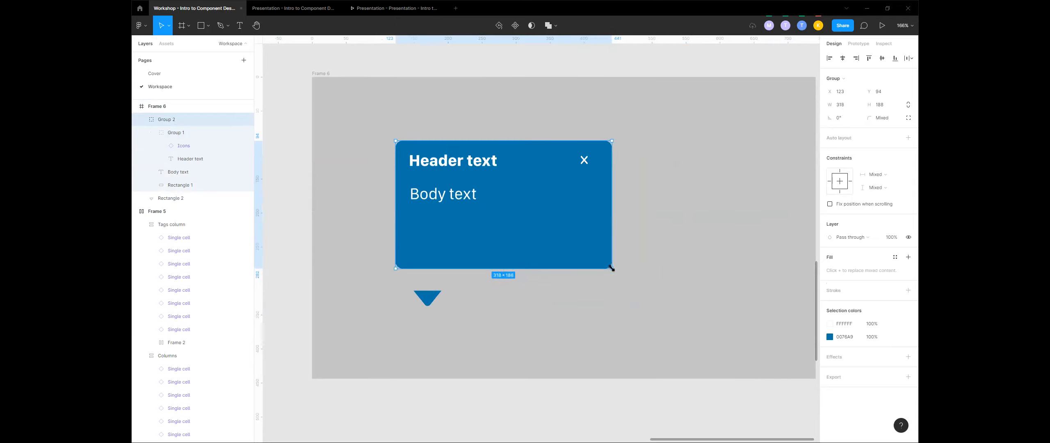
key(ctrl+z)
double_click(631, 168)
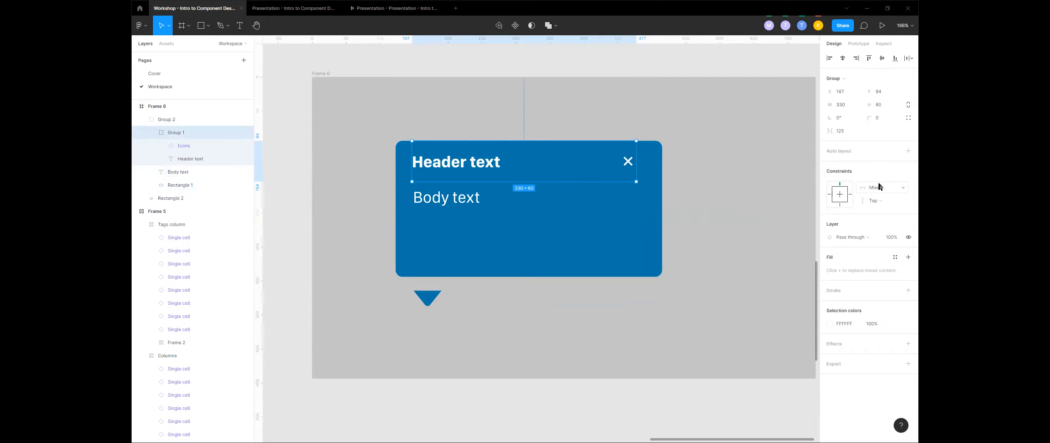
click(629, 164)
click(889, 201)
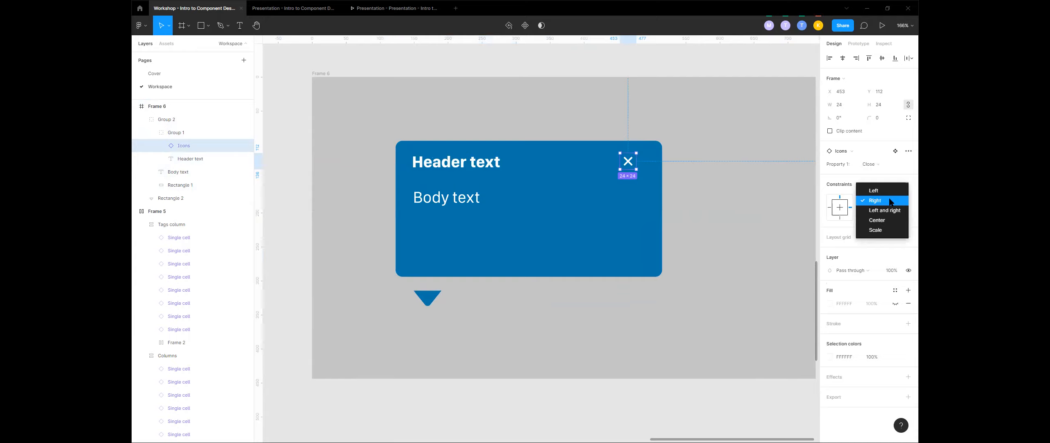
click(889, 201)
- Set both the horizontal and vertical constraints of the whole tooltip group to Center
click(193, 121)
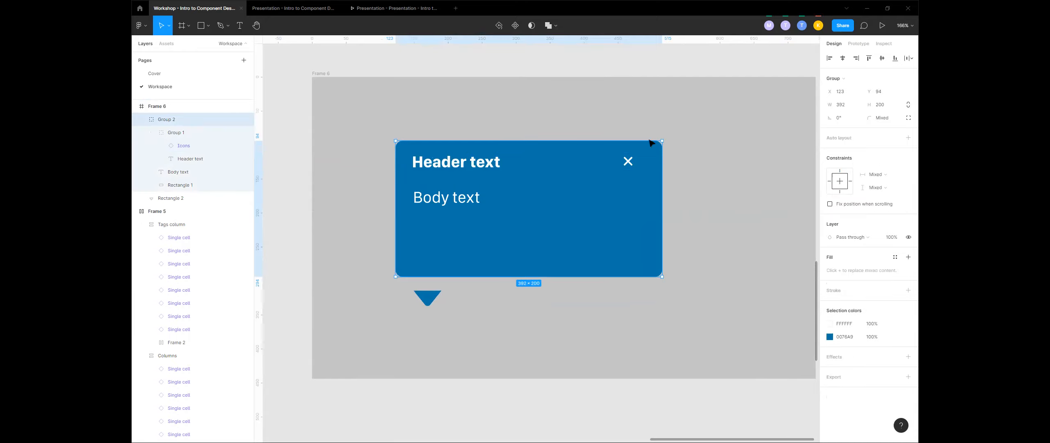
click(883, 172)
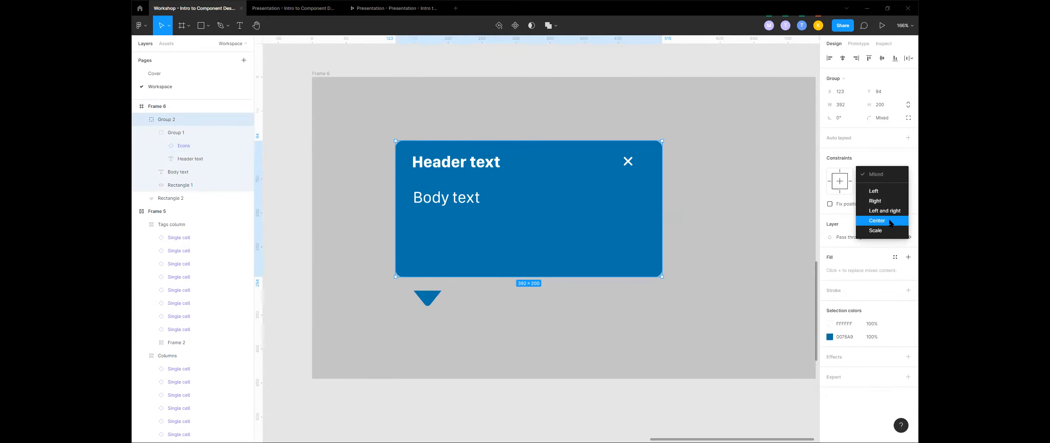
click(877, 220)
click(885, 188)
click(878, 233)
- Try stretching the header group to the blue card's left edge and undo the resize
double_click(434, 166)
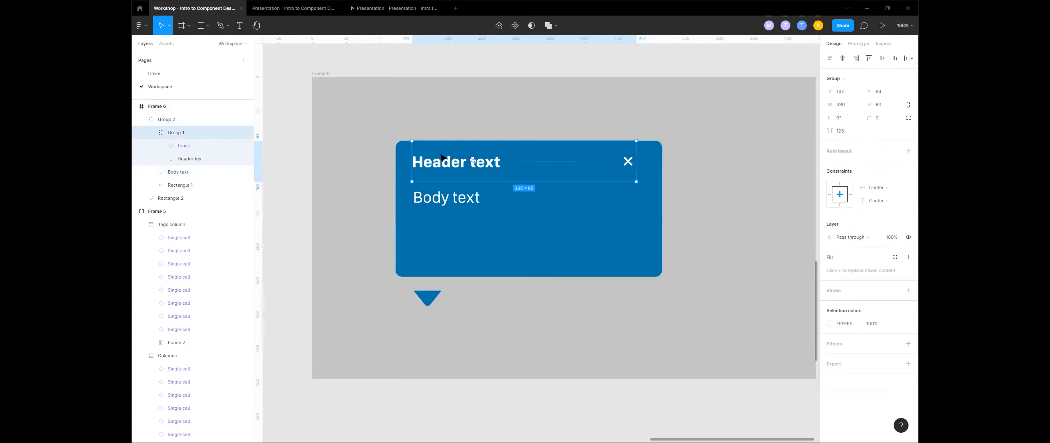
drag(408, 166, 395, 168)
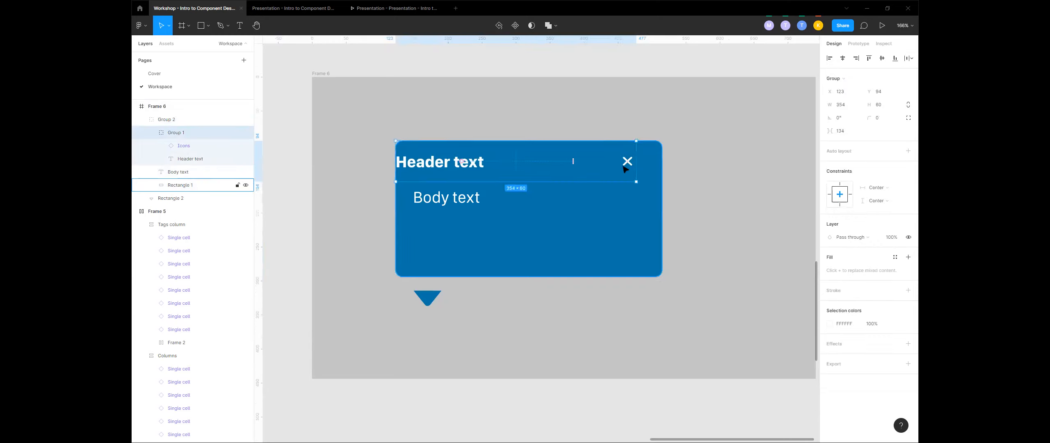
key(ctrl+z)
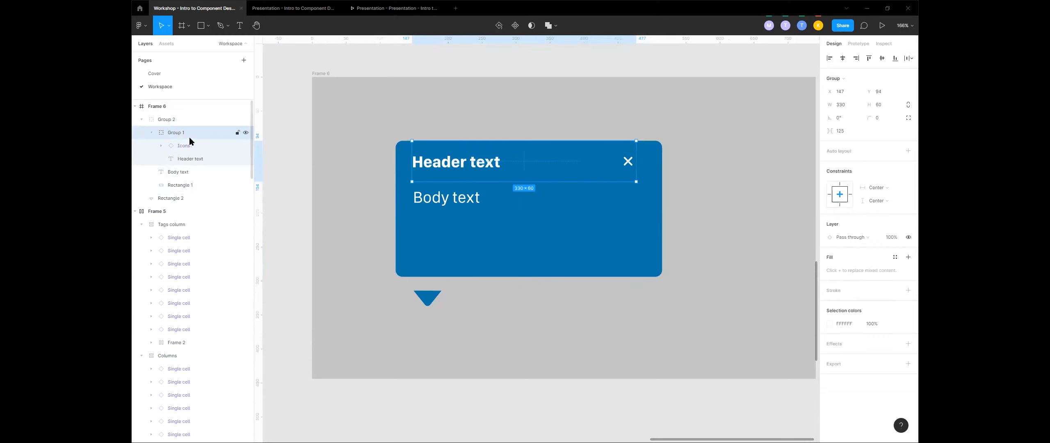
- Apply horizontal auto layout to the header group and stretch it to the full 392 width of the blue card
key(shift+a)
click(908, 164)
click(881, 199)
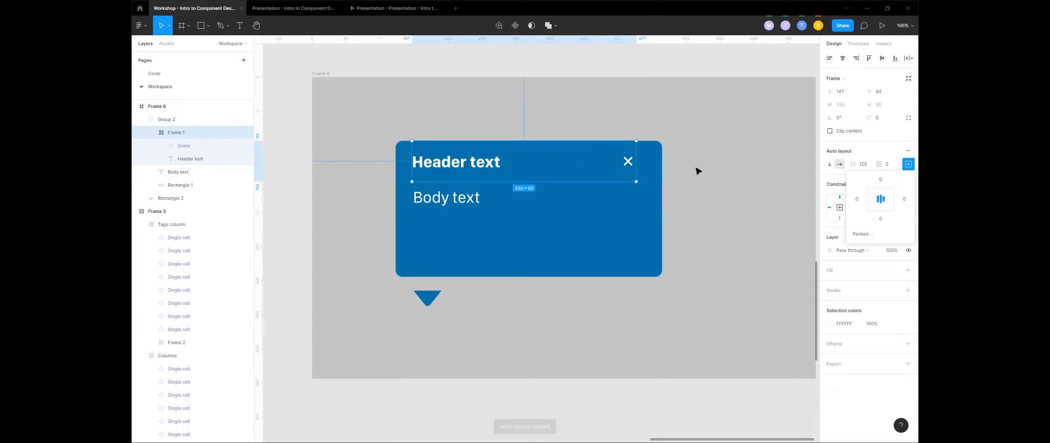
drag(636, 166, 662, 166)
drag(386, 165, 395, 166)
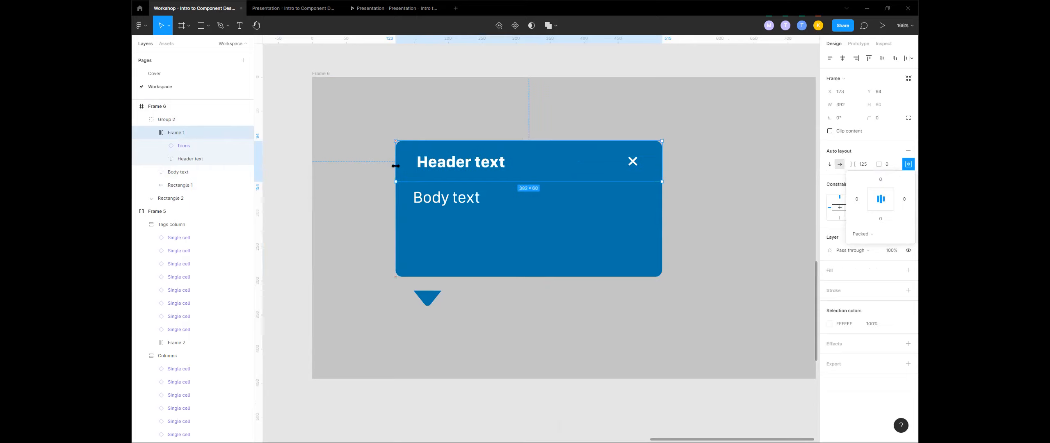
- Set the spacing between the items of the header's auto layout frame to 160
click(634, 162)
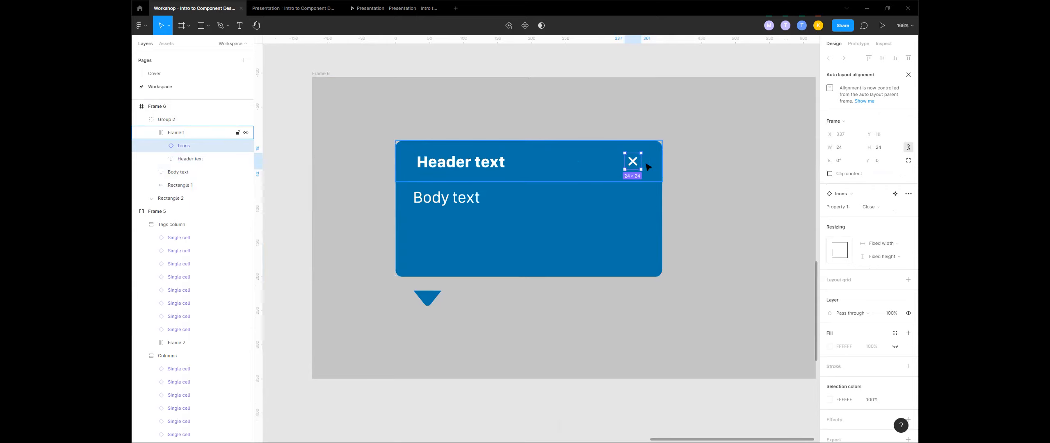
click(597, 169)
click(908, 164)
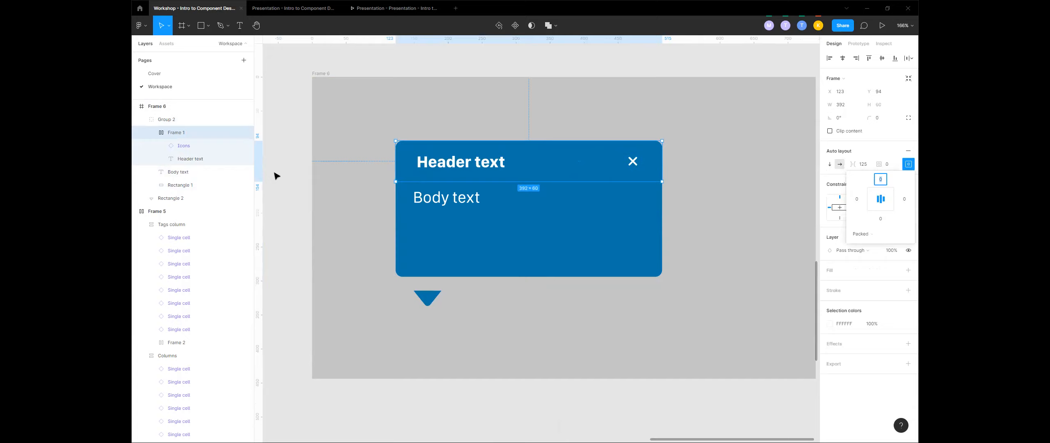
drag(853, 164, 880, 171)
click(864, 165)
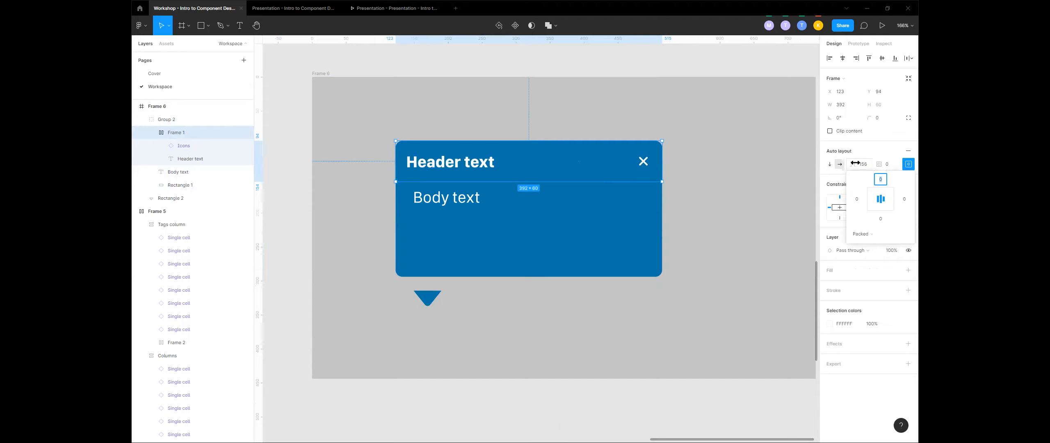
text(4160)
key(Return)
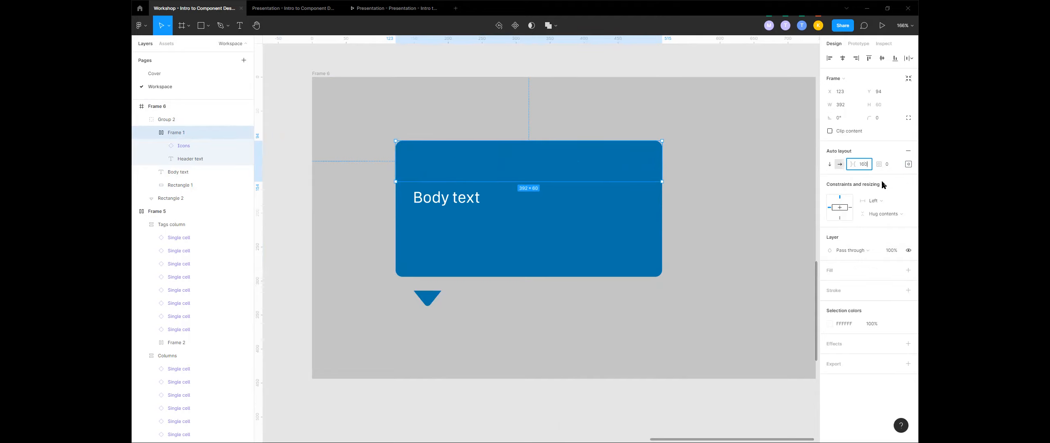
key(Return)
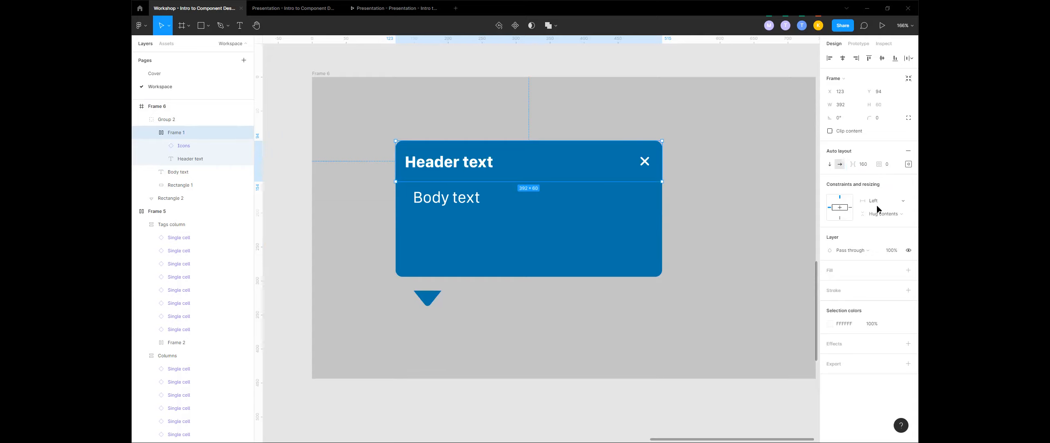
- Distribute the header frame's items with Space between and set its left and right padding to 20
click(908, 164)
click(876, 233)
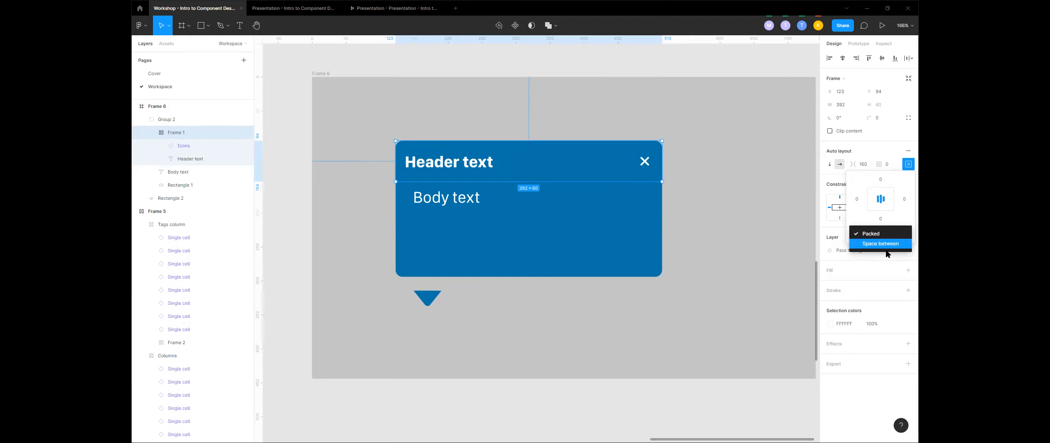
click(885, 245)
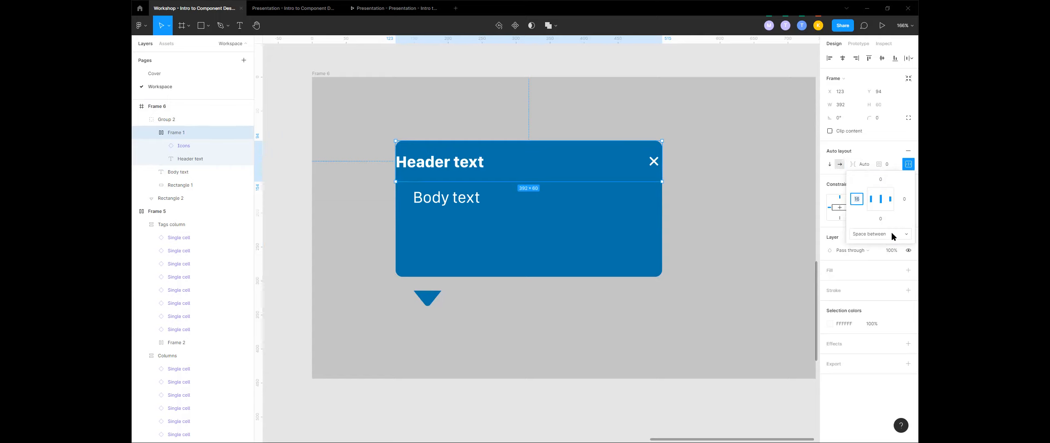
text(20)
key(Tab)
key(Tab)
key(Tab)
text(20)
key(Tab)
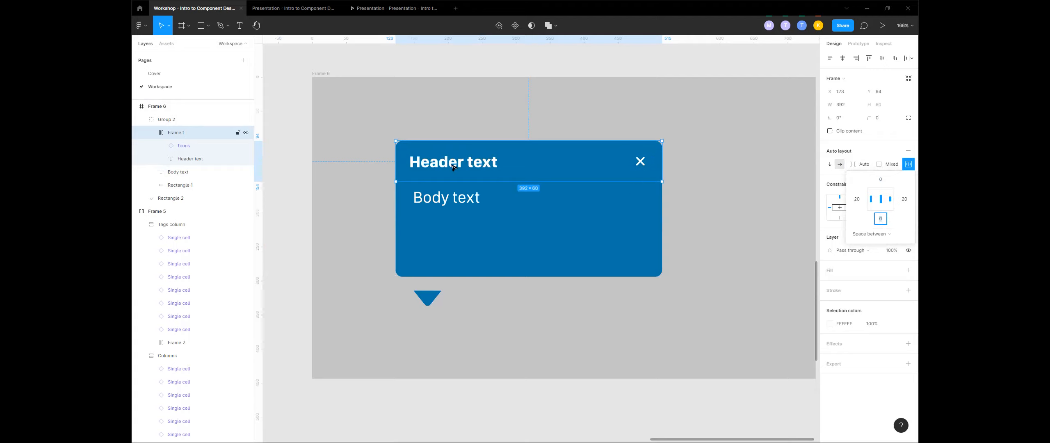
click(184, 132)
click(834, 193)
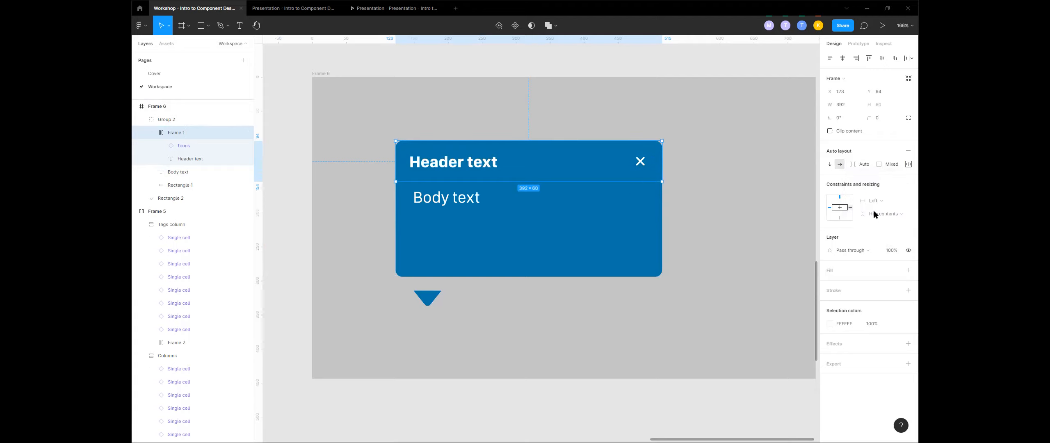
click(874, 213)
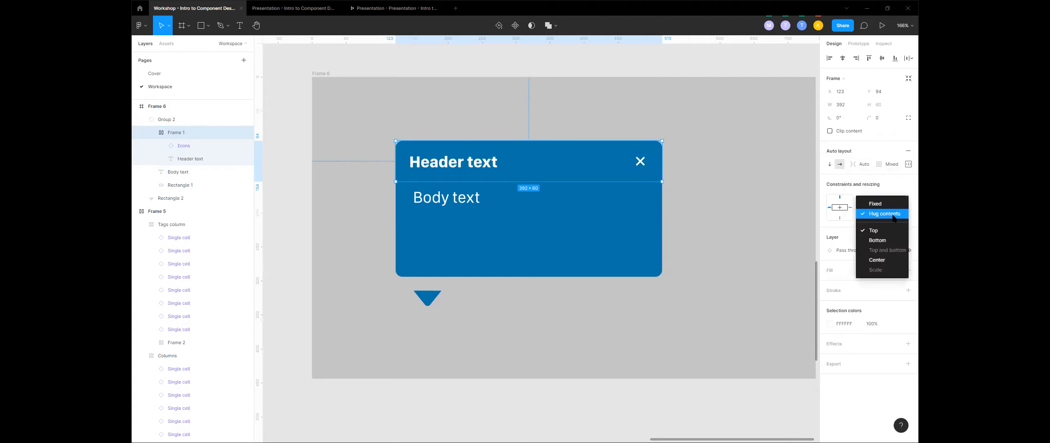
click(548, 175)
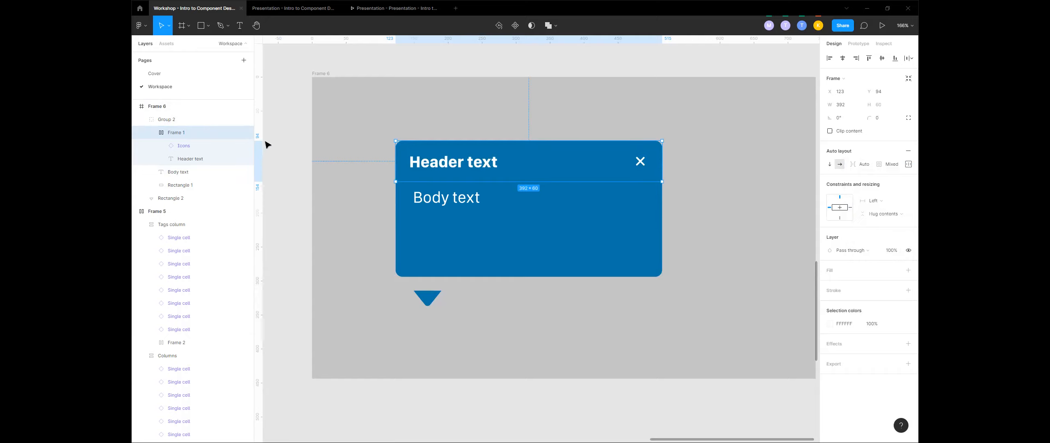
- Align the Body text's left edge with the Header text inside the tooltip
click(522, 254)
click(455, 191)
drag(451, 198, 448, 197)
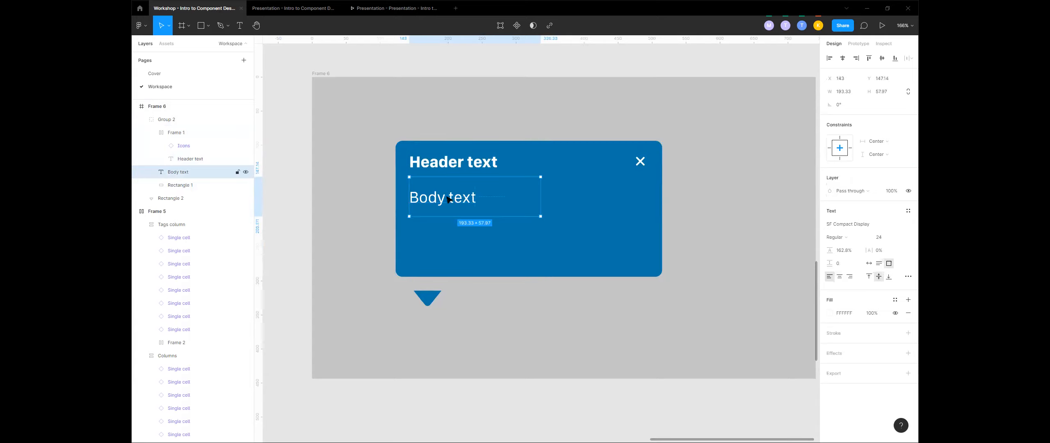
- Attach the triangle to the card's bottom edge near its left end and add copies at the middle and right end
click(436, 296)
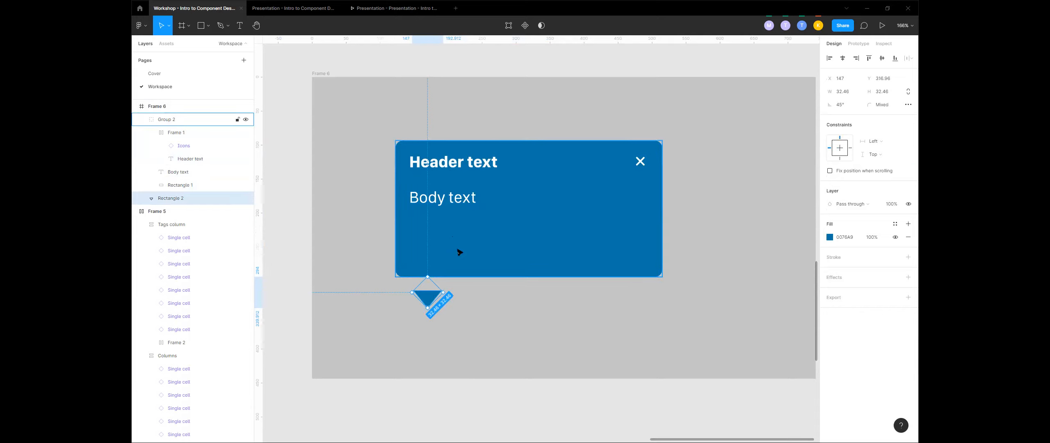
drag(431, 298, 626, 284)
click(520, 302)
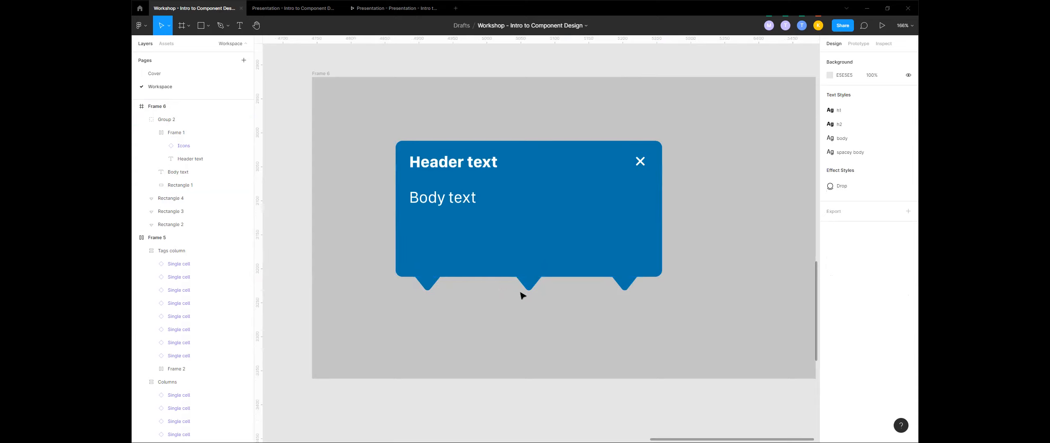
- Group the three triangles along the tooltip card's bottom edge
click(531, 286)
shift+click(624, 286)
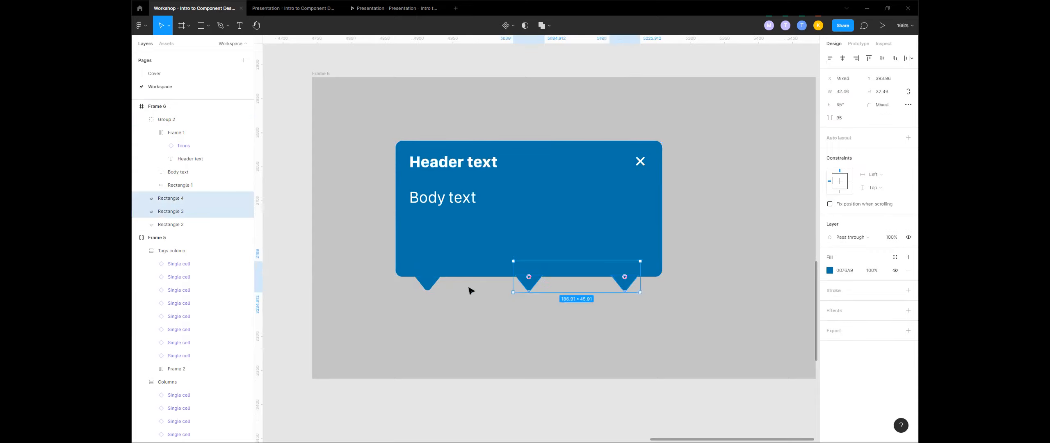
shift+click(427, 285)
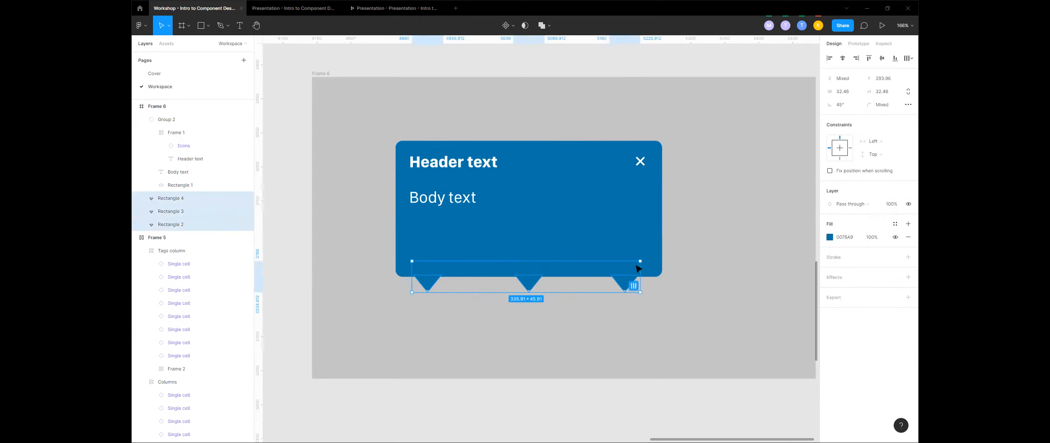
key(ctrl+g)
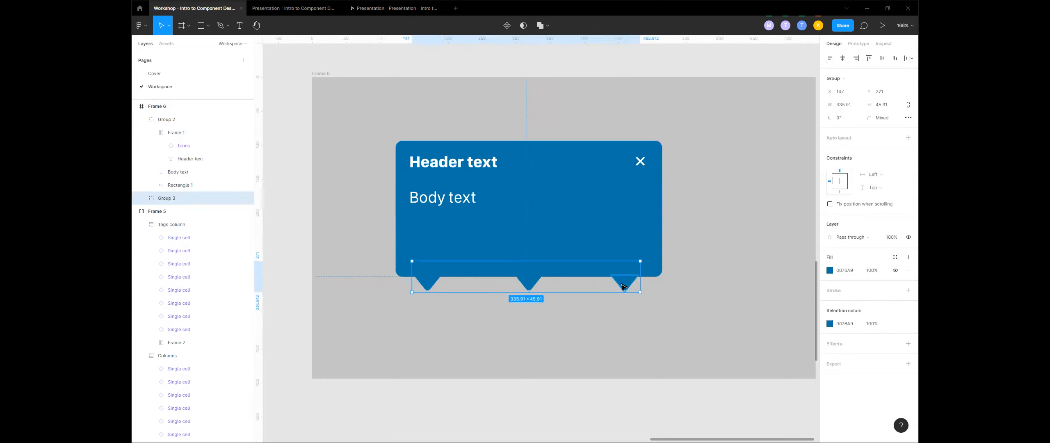
- Set the middle triangle's horizontal constraint to Center
click(529, 286)
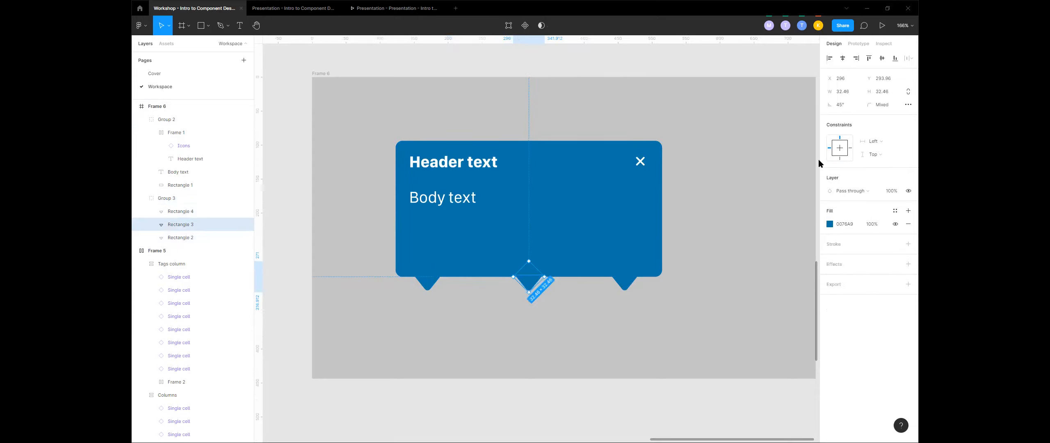
click(876, 142)
click(877, 176)
click(877, 155)
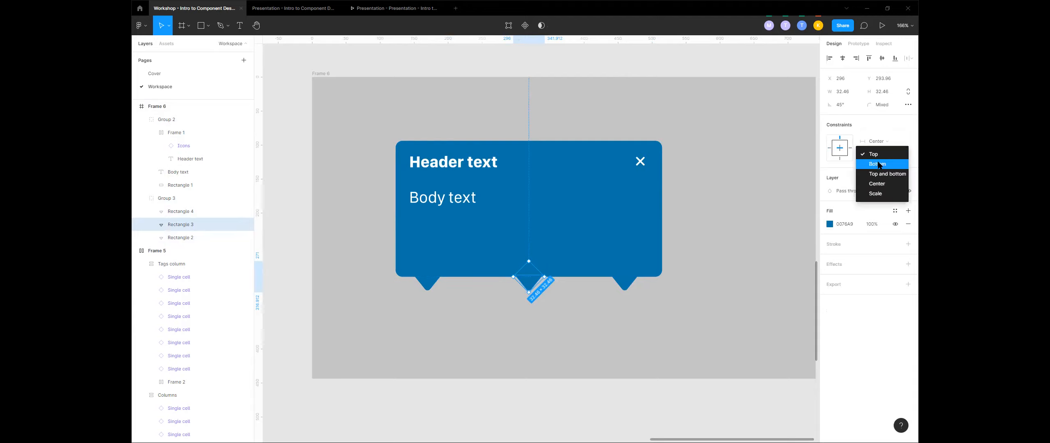
click(725, 275)
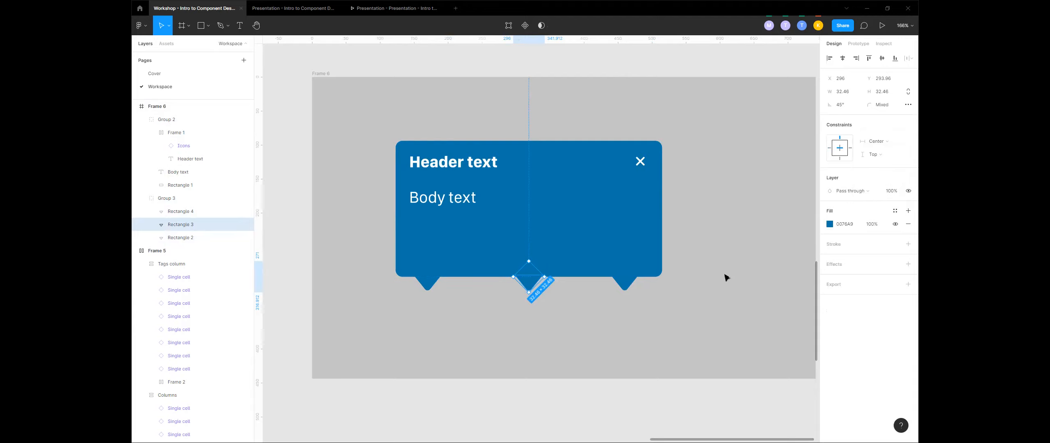
- Set the horizontal constraint of the card's rightmost triangle to Right and keep the leftmost triangle's constraint at Left
click(625, 283)
click(876, 141)
click(876, 151)
click(442, 275)
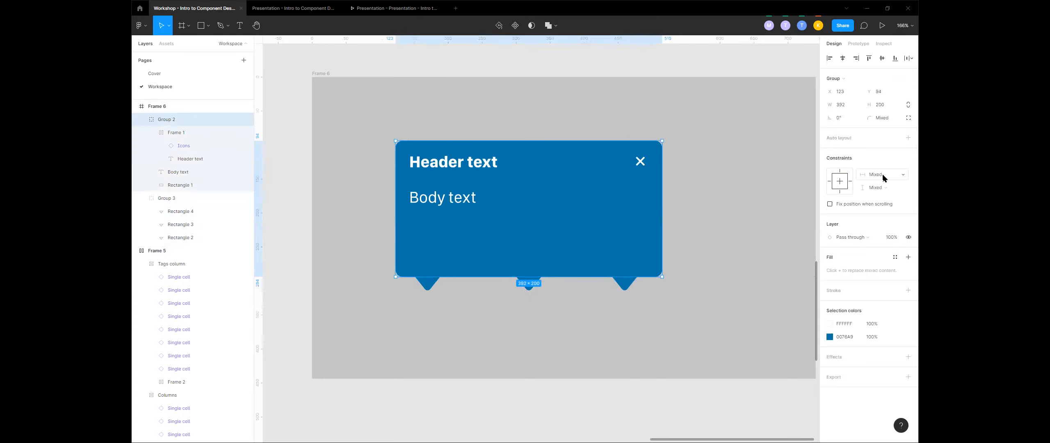
click(431, 285)
double_click(428, 284)
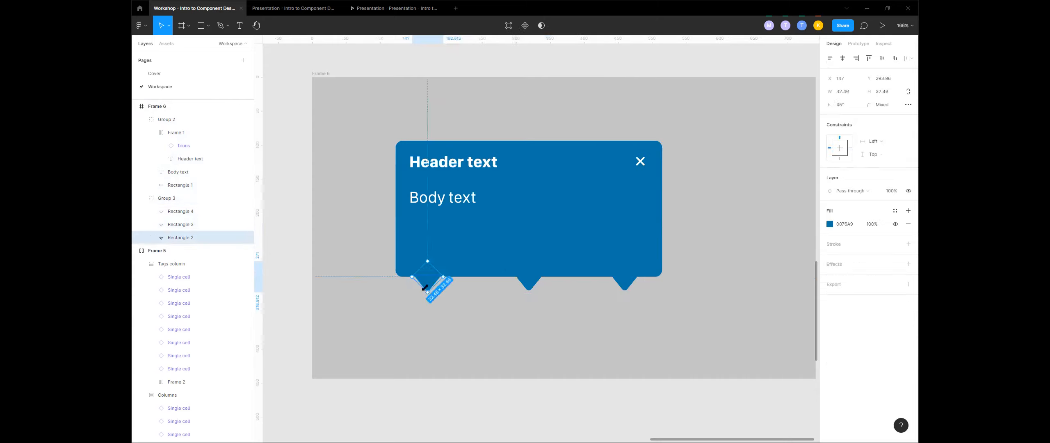
click(881, 141)
click(879, 141)
click(622, 307)
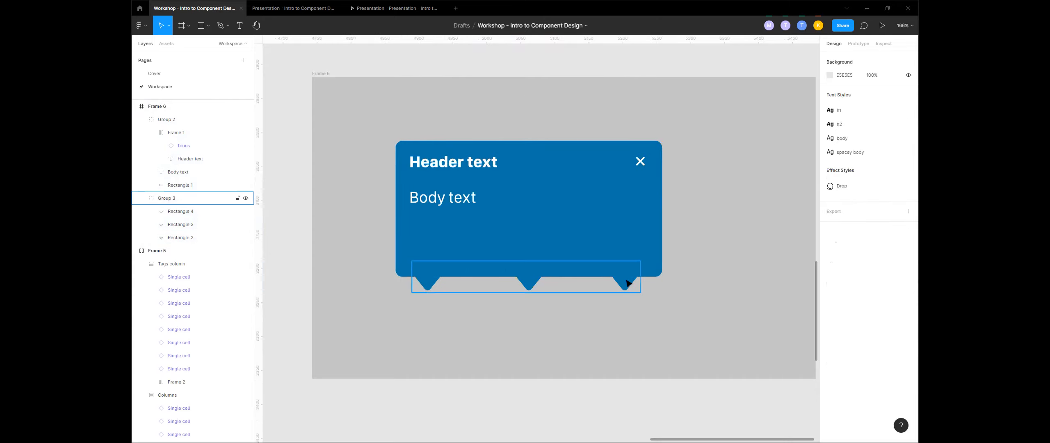
- Check the triangles' constraints, try stretching their group to the card's right edge, and undo the stretch
click(629, 281)
mouse_move(640, 281)
mouse_down()
mouse_move(715, 283)
mouse_move(615, 293)
mouse_move(640, 287)
mouse_up()
click(878, 174)
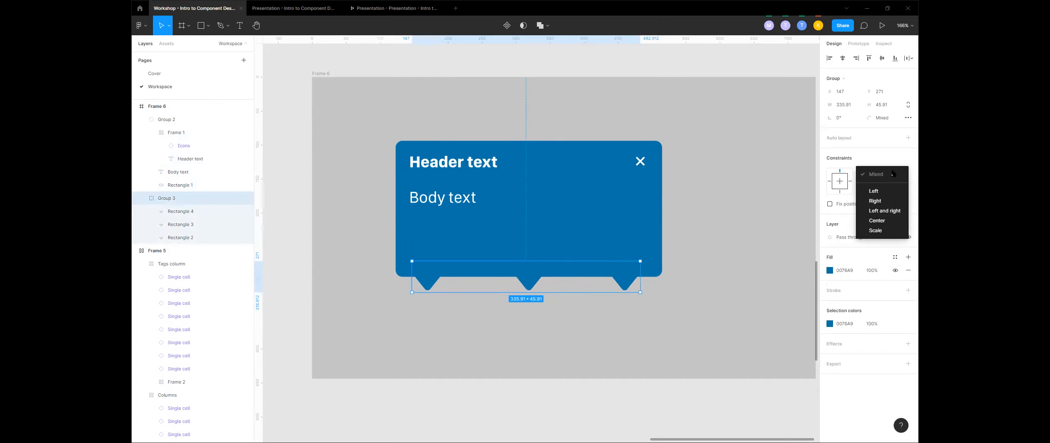
click(446, 279)
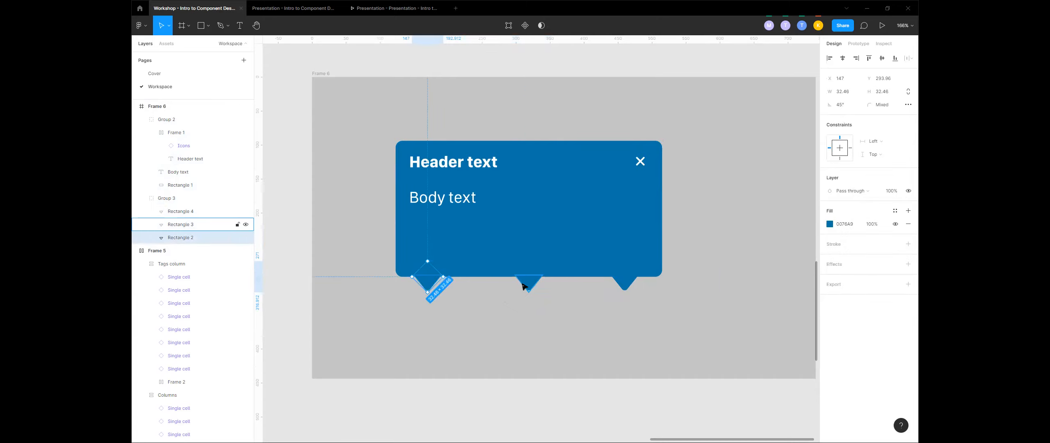
click(215, 209)
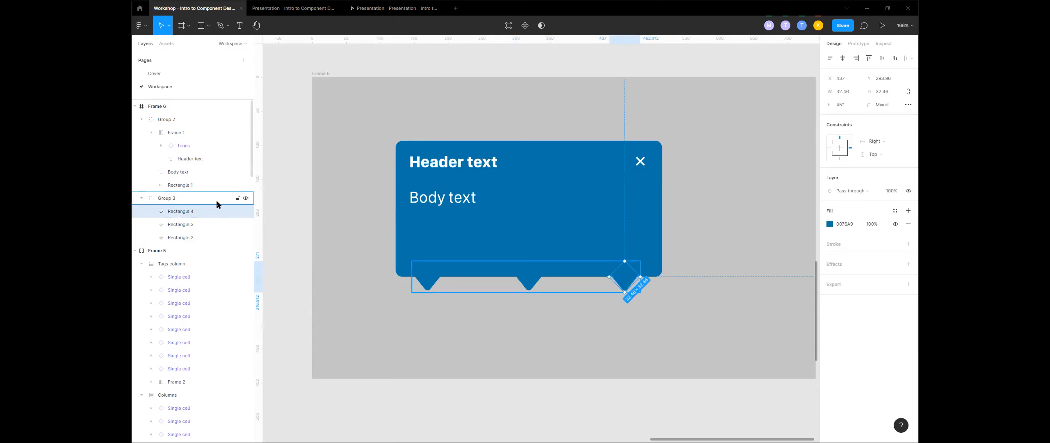
click(216, 201)
drag(641, 278, 662, 279)
key(ctrl+z)
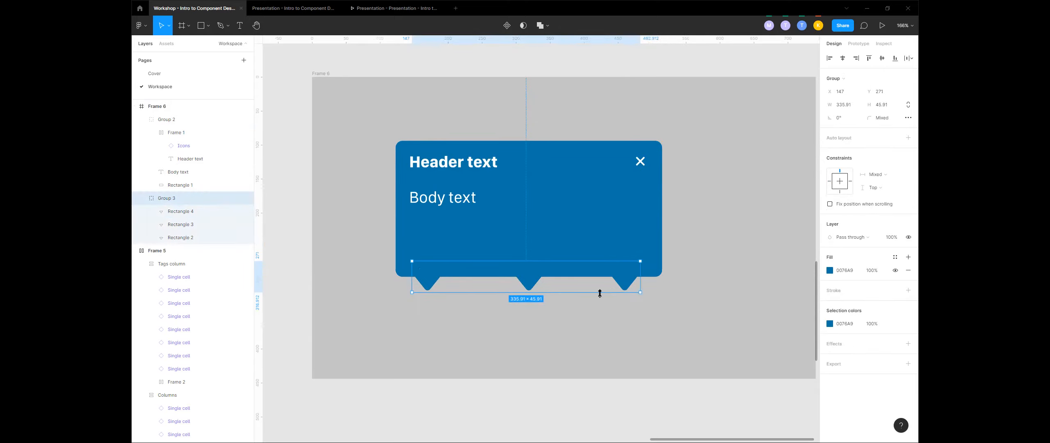
- Turn the triangle group into an auto layout frame and widen it to the card's full width of 392
key(shift+a)
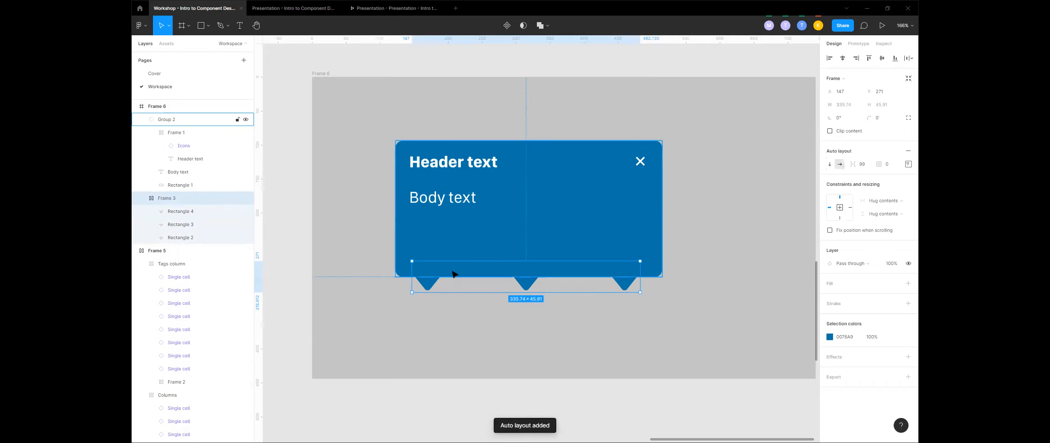
drag(413, 281, 394, 283)
drag(658, 282, 660, 282)
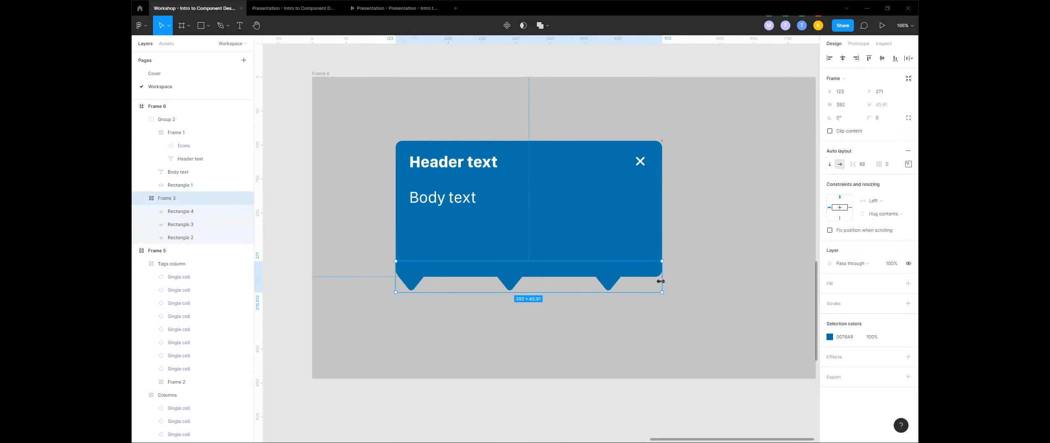
click(611, 290)
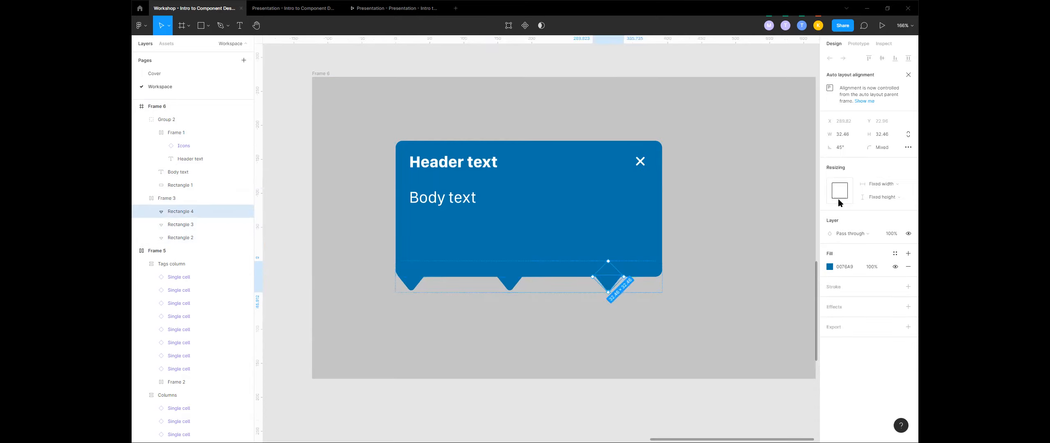
click(882, 183)
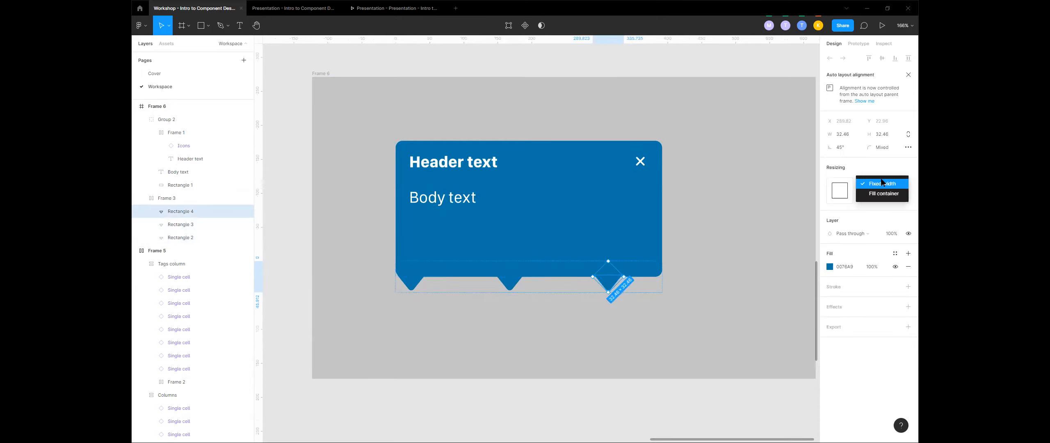
click(139, 213)
- Distribute the triangle frame's items with Space between and set its left and right padding to 20
click(144, 198)
click(908, 164)
click(878, 234)
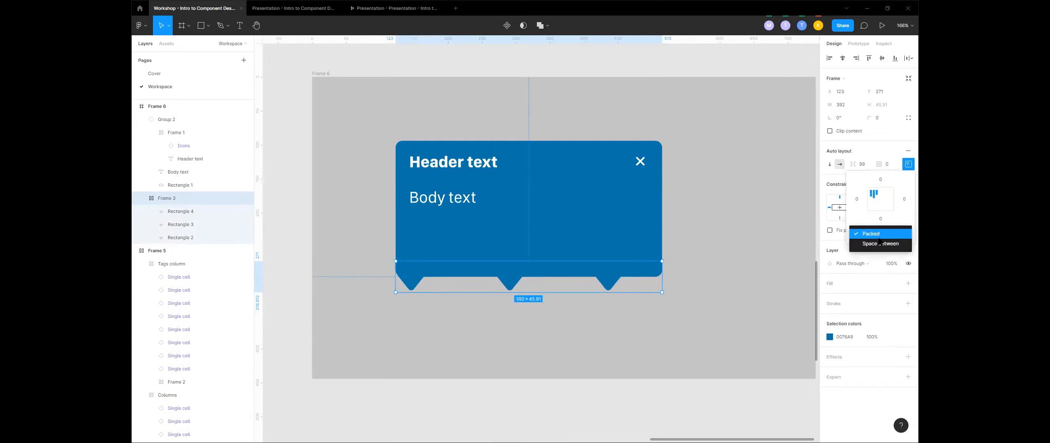
click(881, 243)
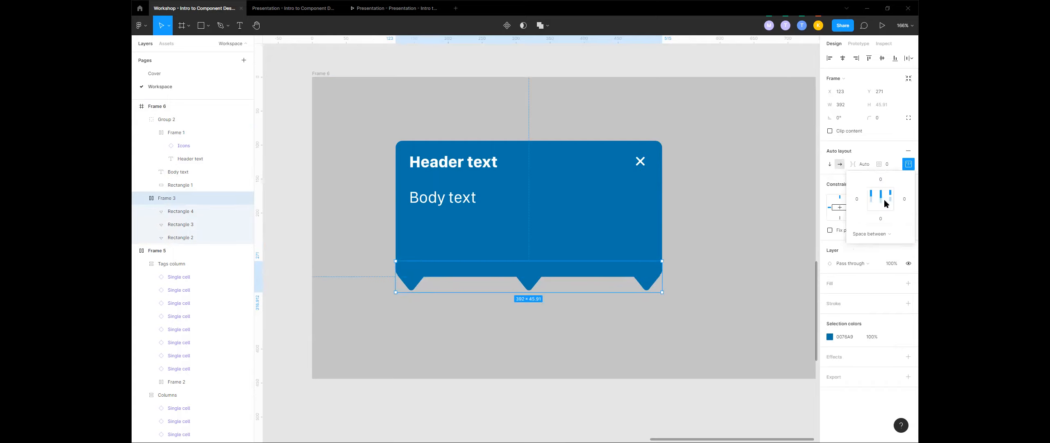
click(856, 202)
key(Tab)
key(Tab)
text(20)
key(Tab)
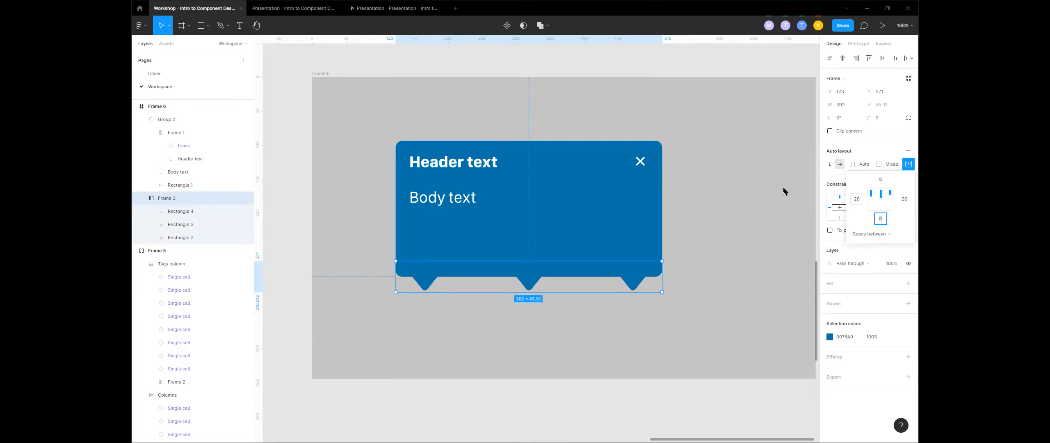
- Test how the triangle frame and tooltip respond to resizing, undo the changes, and recheck the triangle frame's alignment and padding
click(689, 256)
click(651, 288)
drag(662, 283, 639, 290)
key(ctrl+z)
click(652, 252)
drag(682, 243, 662, 292)
click(417, 320)
click(169, 199)
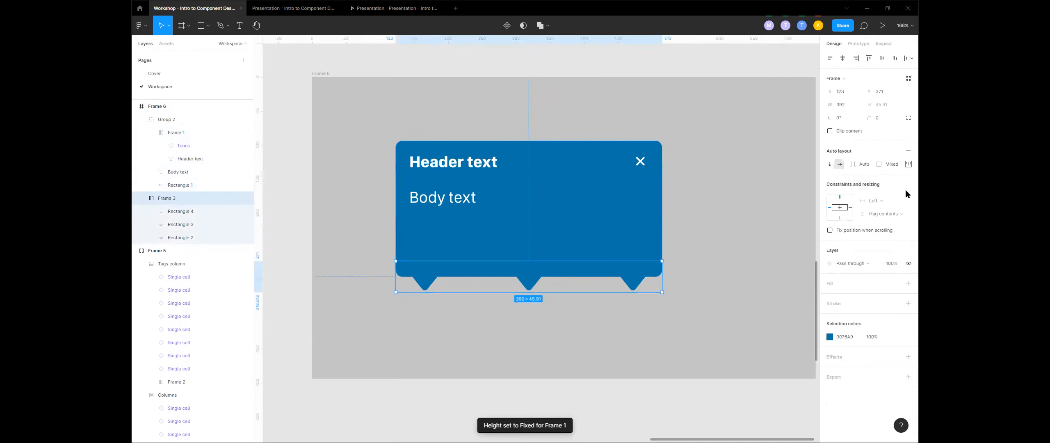
click(909, 164)
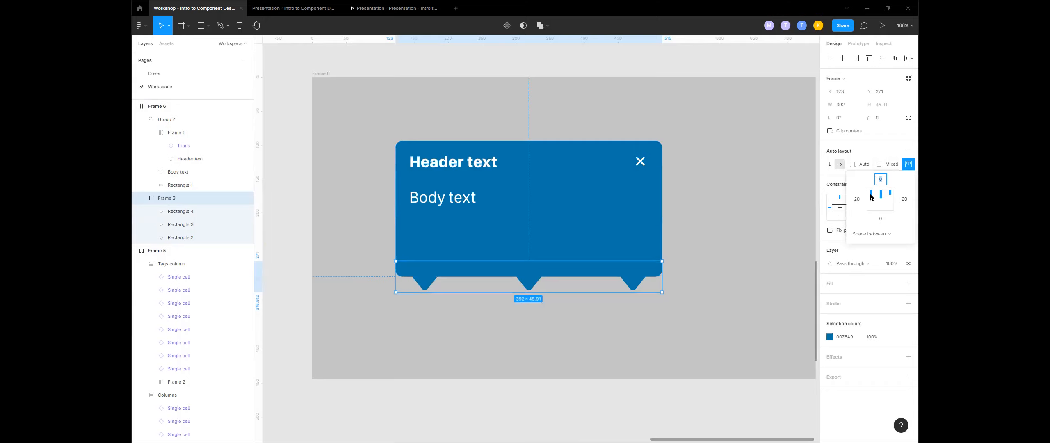
- Enlarge the Body text box to 340 × 110 so it spans the card beneath the header
click(200, 184)
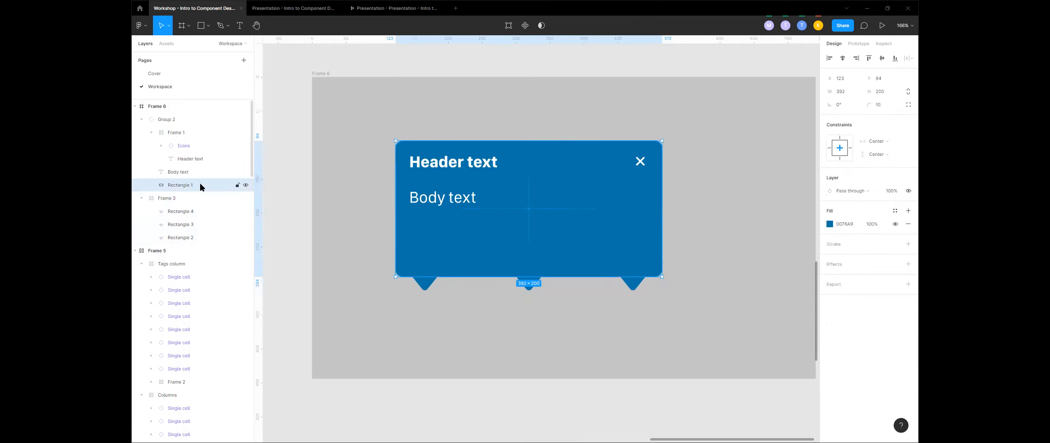
click(193, 171)
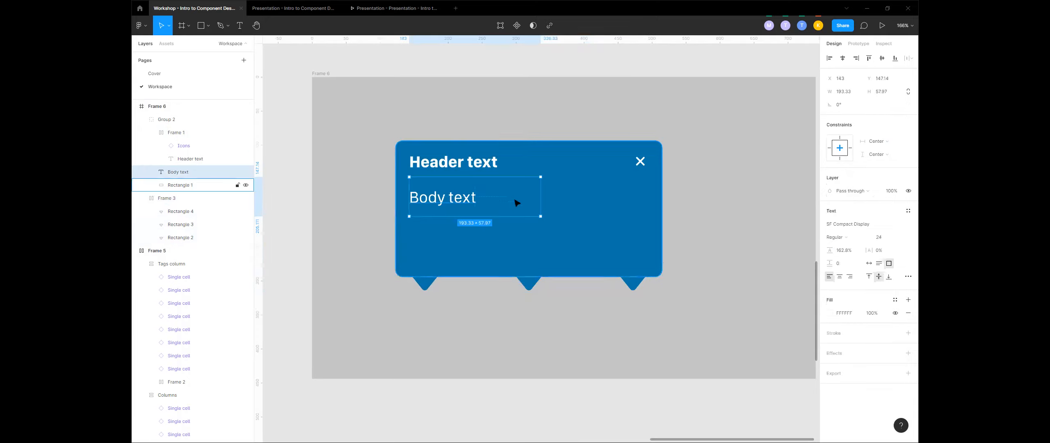
drag(541, 216, 640, 252)
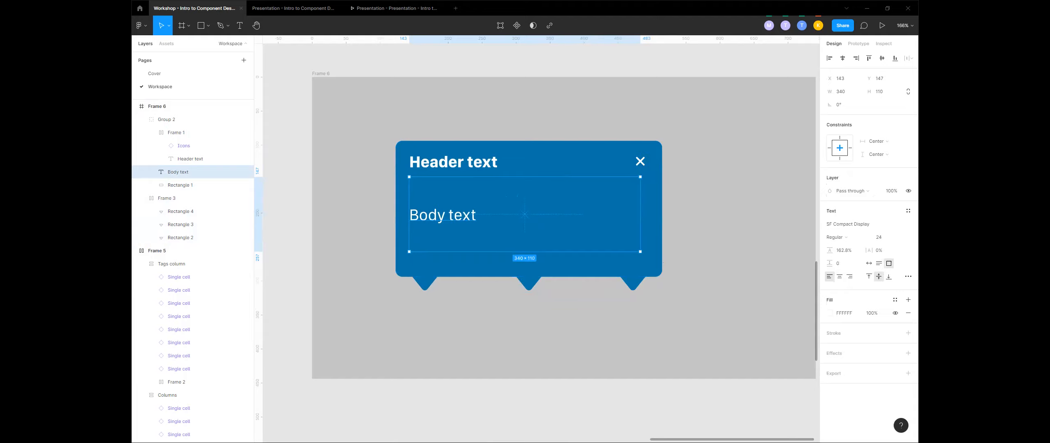
double_click(461, 221)
key(Escape)
- Set the Body text's constraints to Left and Top and align its text to the top of the box
click(877, 141)
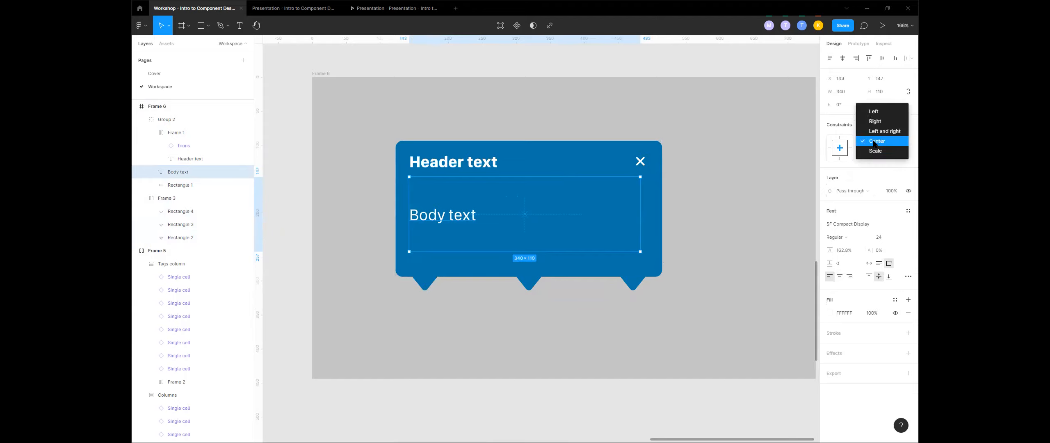
click(875, 112)
click(877, 154)
click(885, 125)
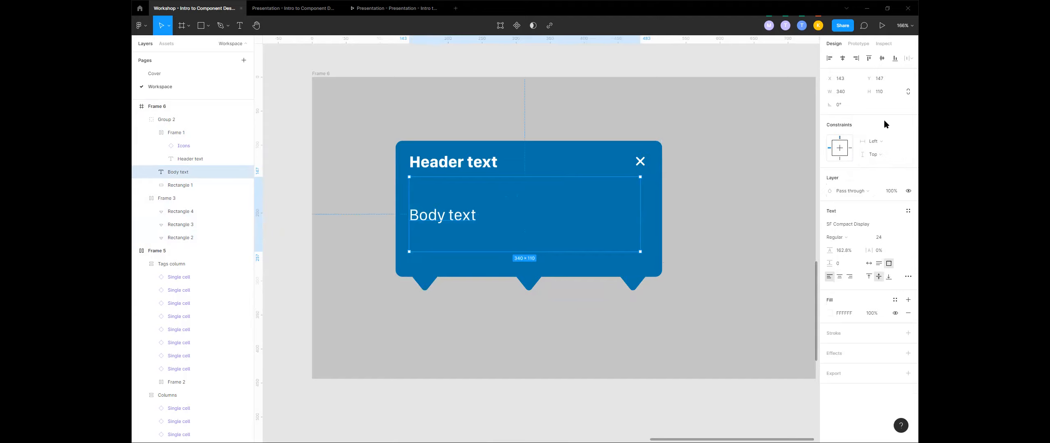
click(869, 276)
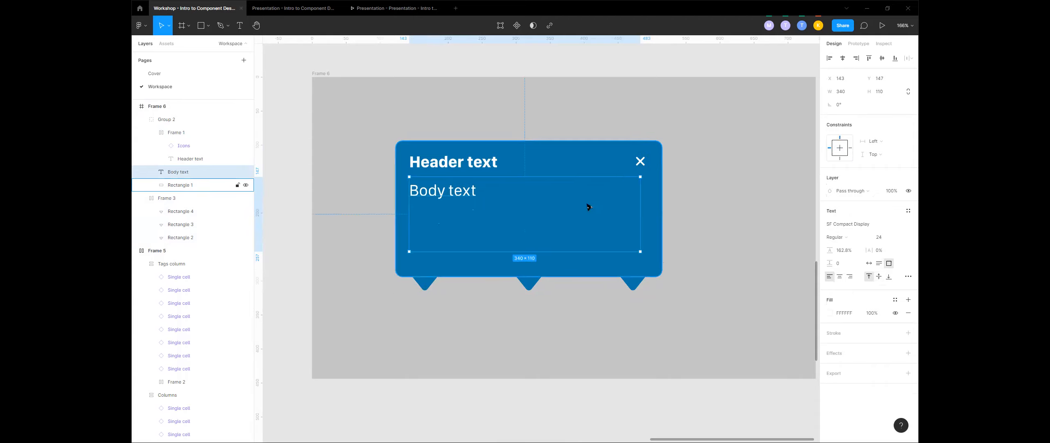
click(175, 132)
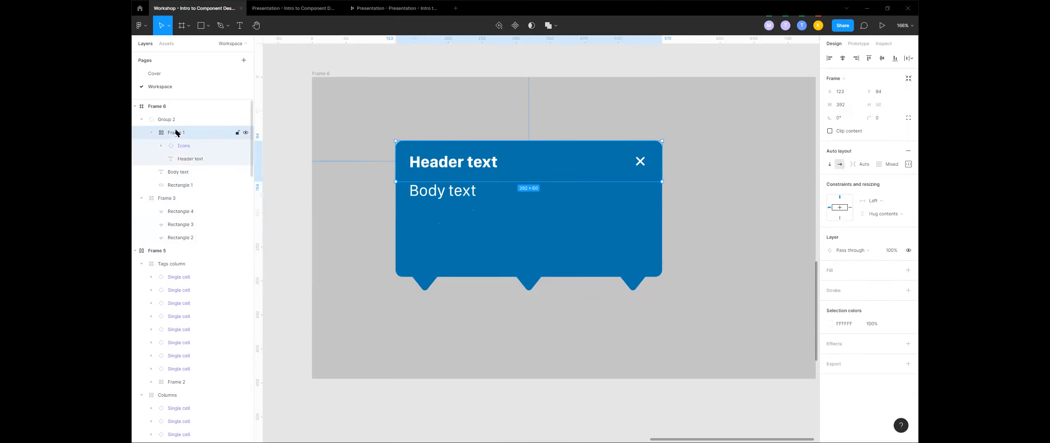
click(152, 132)
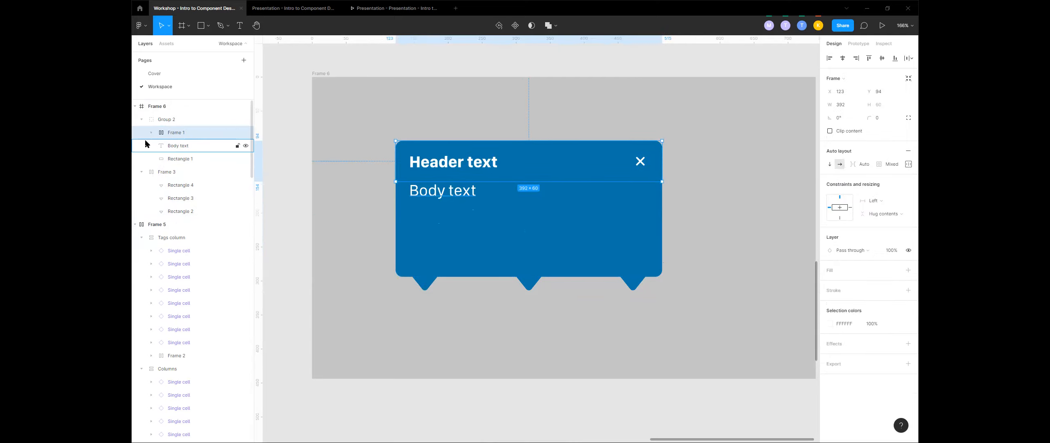
click(165, 145)
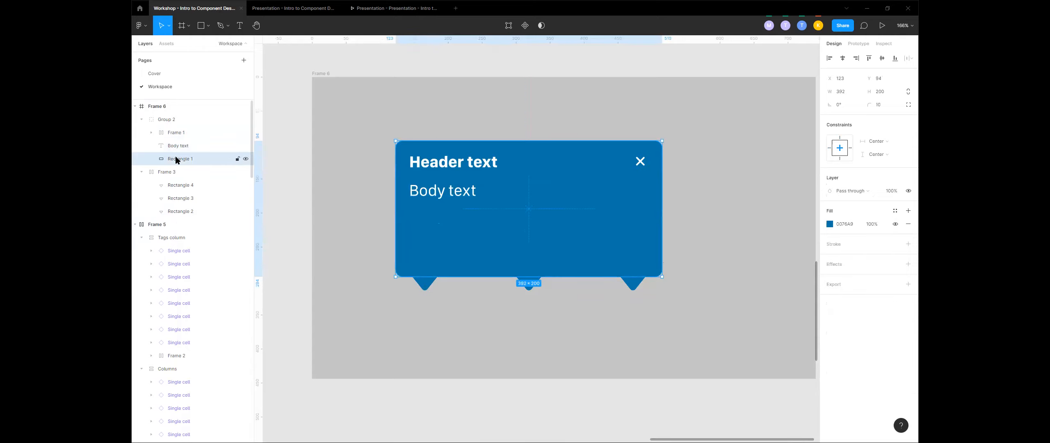
click(167, 133)
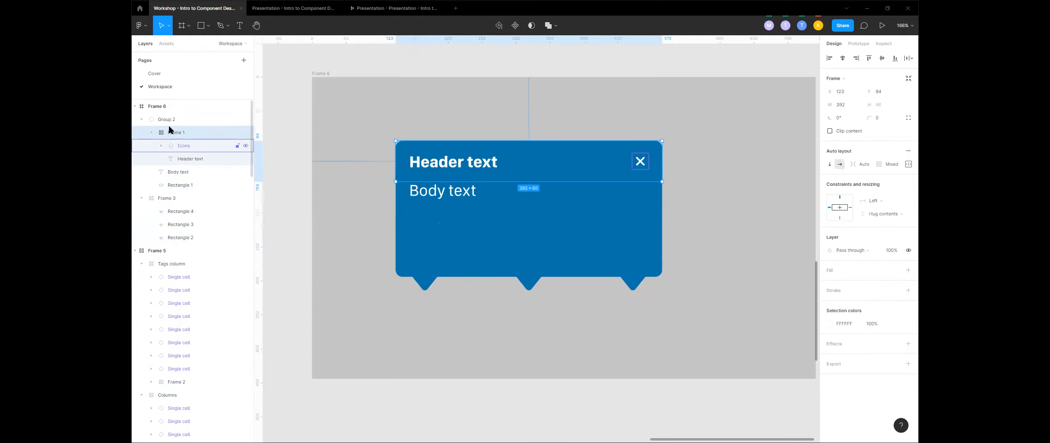
- Wrap the card group and the triangle frame in a vertical auto layout frame, and select the triangle frame inside it
click(174, 118)
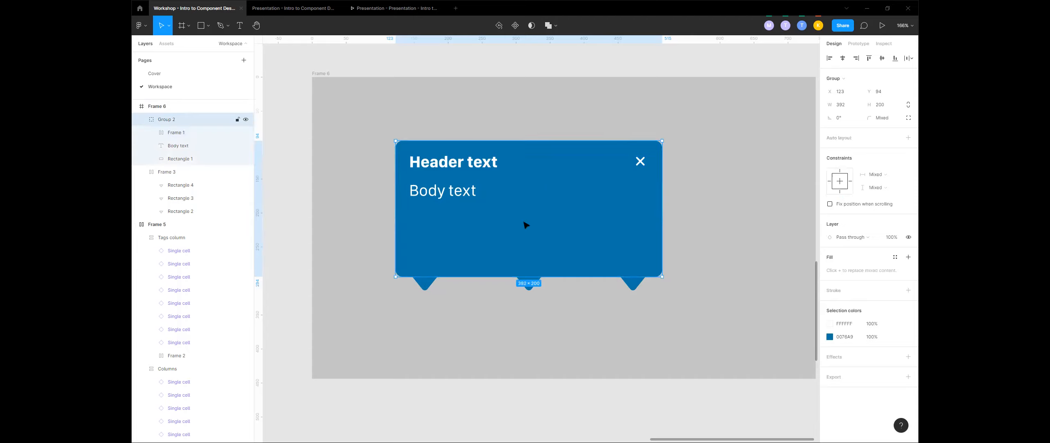
shift+click(179, 172)
key(shift+a)
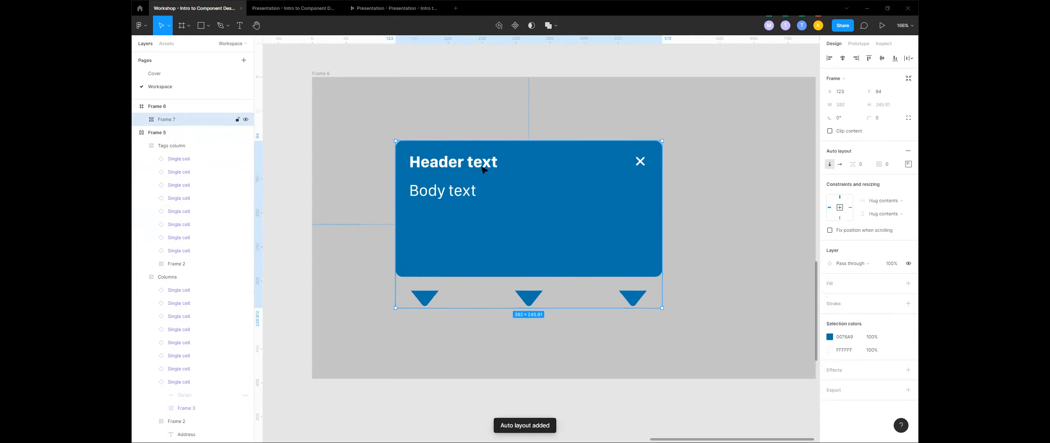
click(864, 167)
click(427, 302)
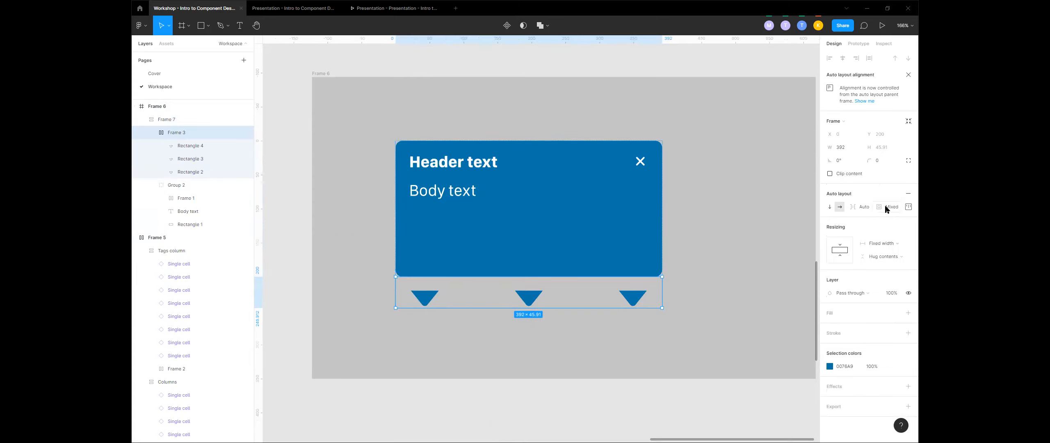
- Examine the horizontal resizing options of the triangle frame and the settings of its middle triangle
click(890, 243)
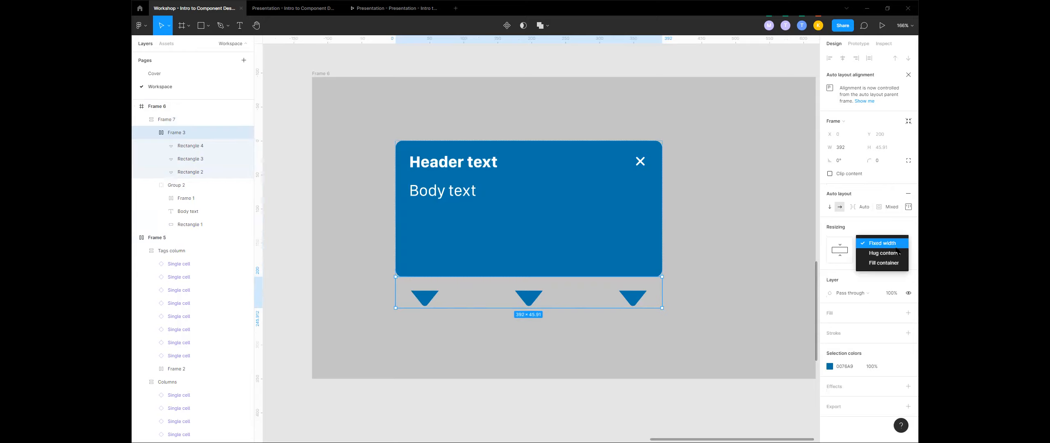
click(894, 244)
click(897, 254)
click(898, 256)
click(525, 292)
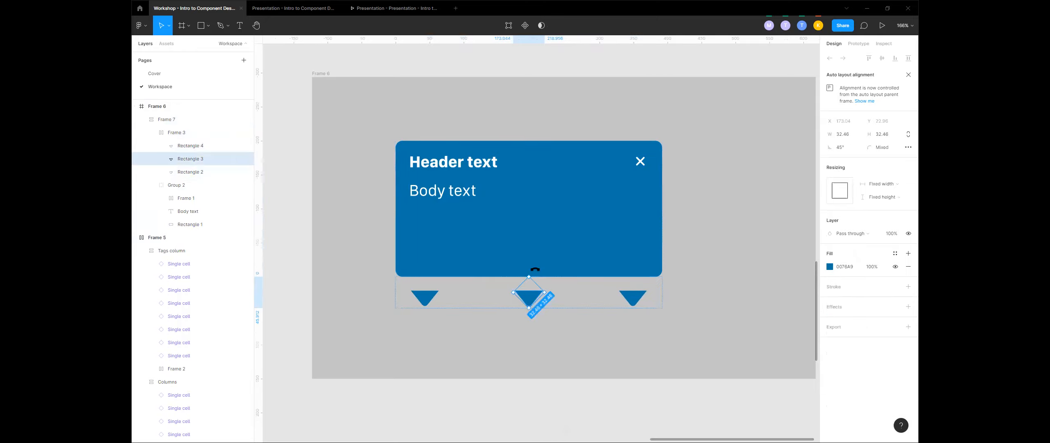
click(475, 296)
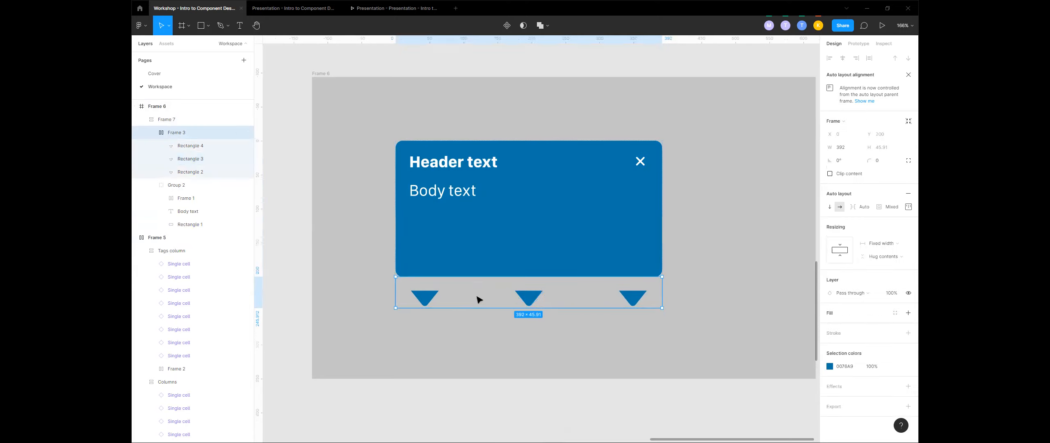
- Reduce the triangle frame's height to 23 and adjust its alignment so the triangles sit directly against the card's lower edge
drag(522, 284, 534, 293)
click(908, 207)
click(882, 242)
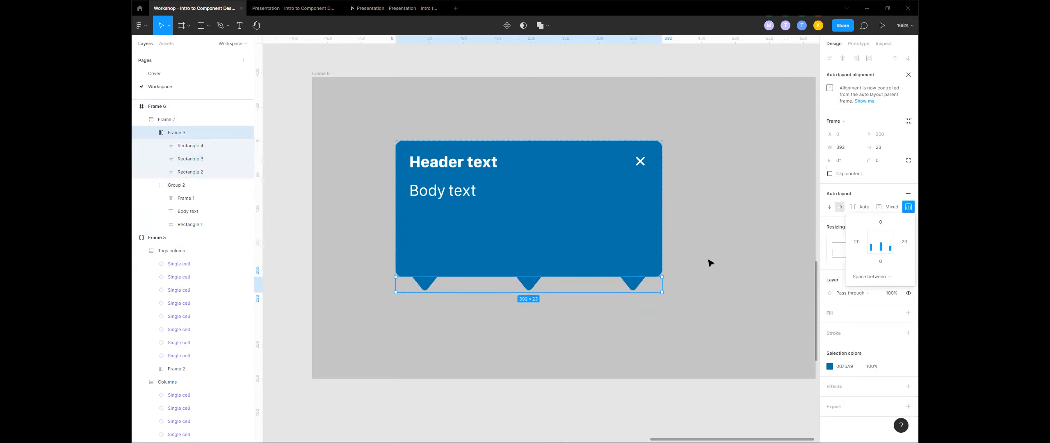
- Try enlarging the outer tooltip frame from its lower corner, and undo the resize
click(407, 263)
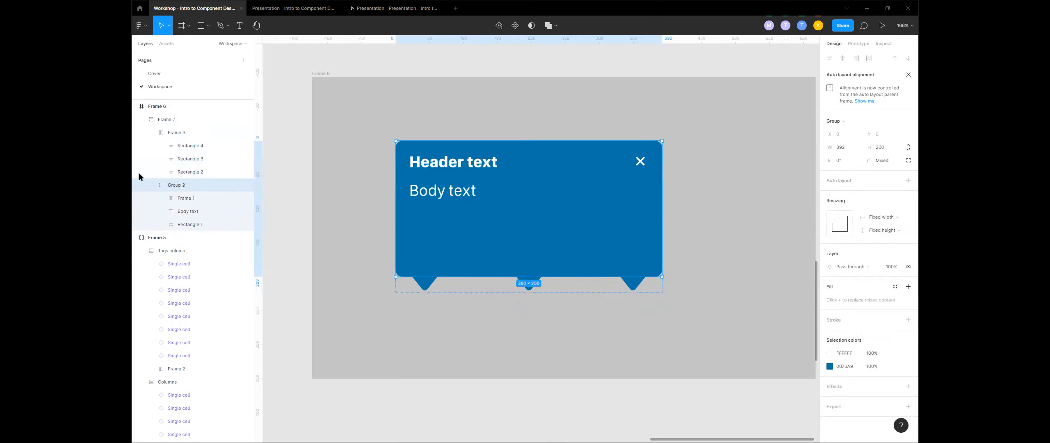
click(189, 122)
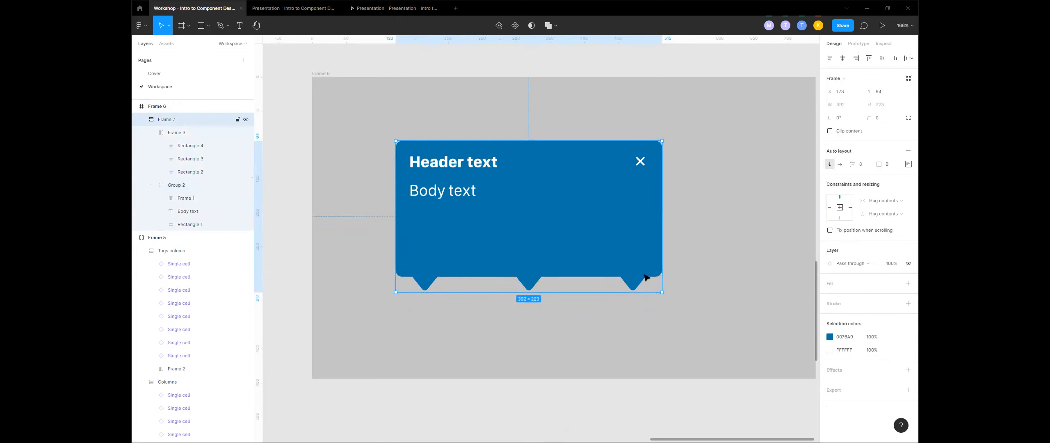
drag(663, 292, 691, 312)
key(ctrl+z)
- Examine the resizing settings of the card's background rectangle, header frame and card group inside the tooltip
ctrl+click(585, 220)
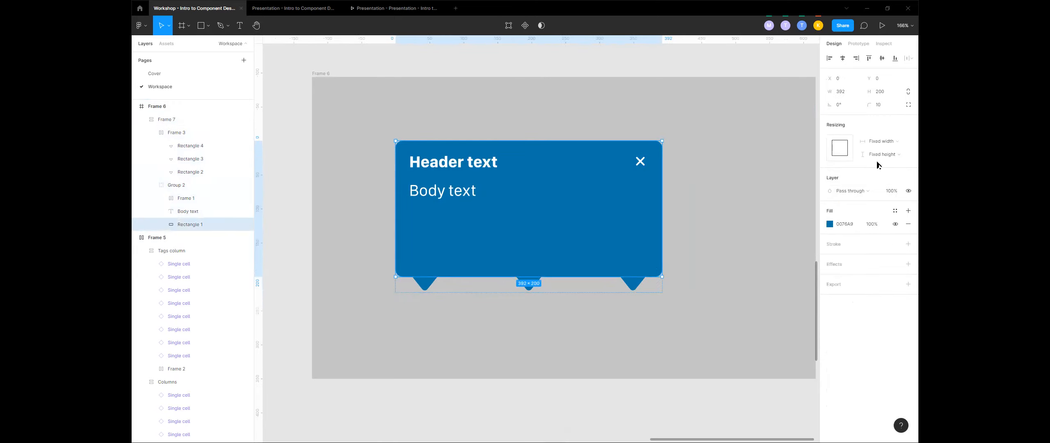
click(884, 144)
click(190, 211)
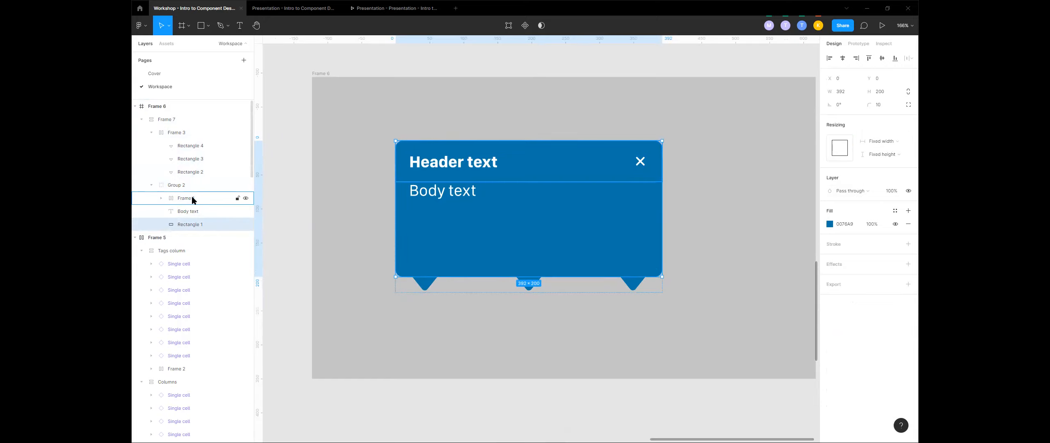
click(192, 197)
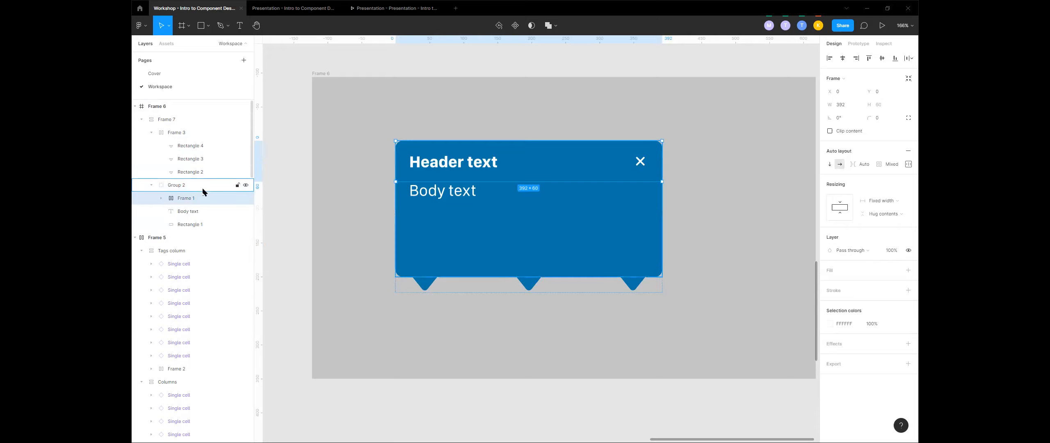
click(883, 199)
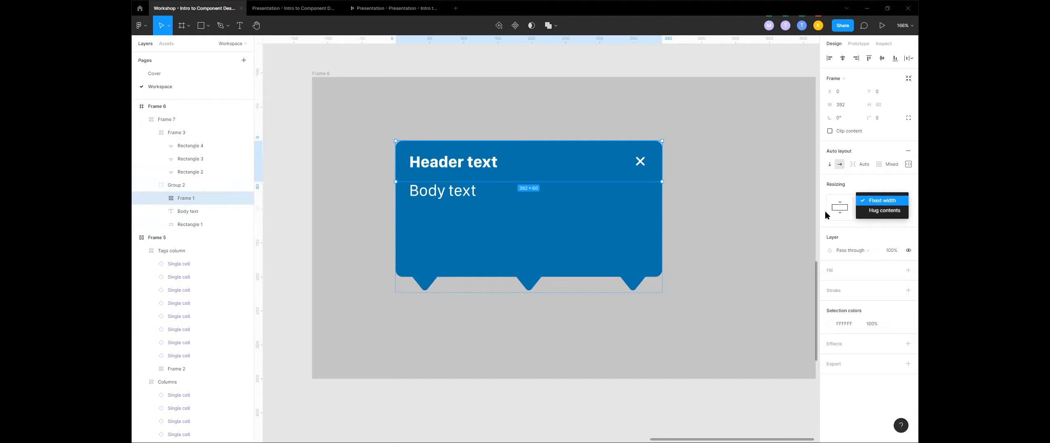
click(228, 212)
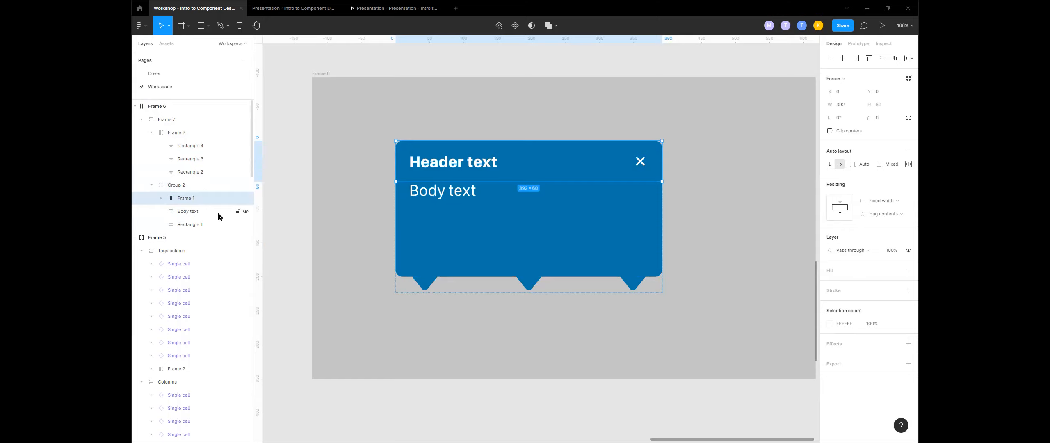
click(201, 188)
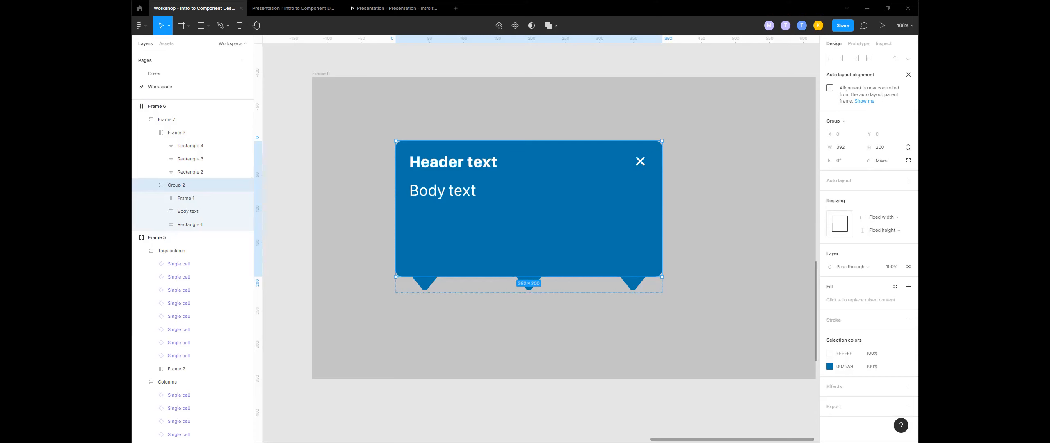
- Switch to the Presentation - Intro to Component Design file, copy its share link, and close the sharing dialog
click(293, 8)
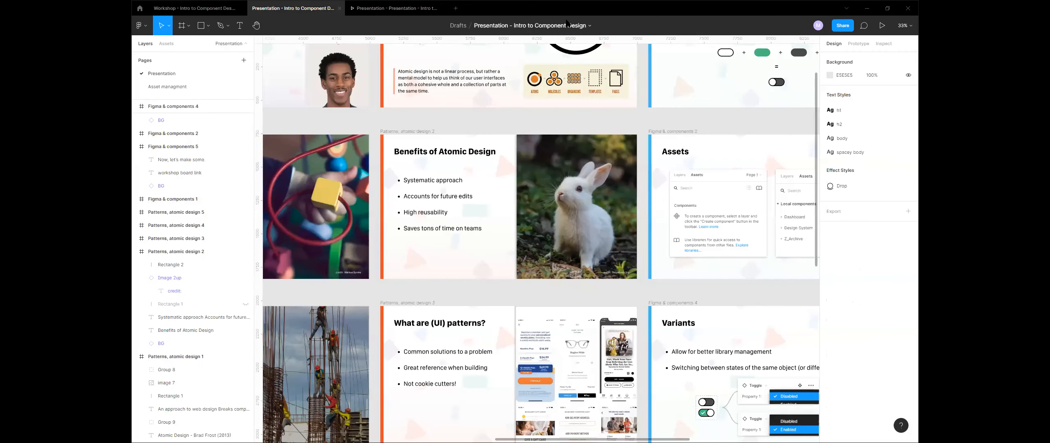
click(590, 26)
click(857, 27)
click(842, 26)
click(450, 171)
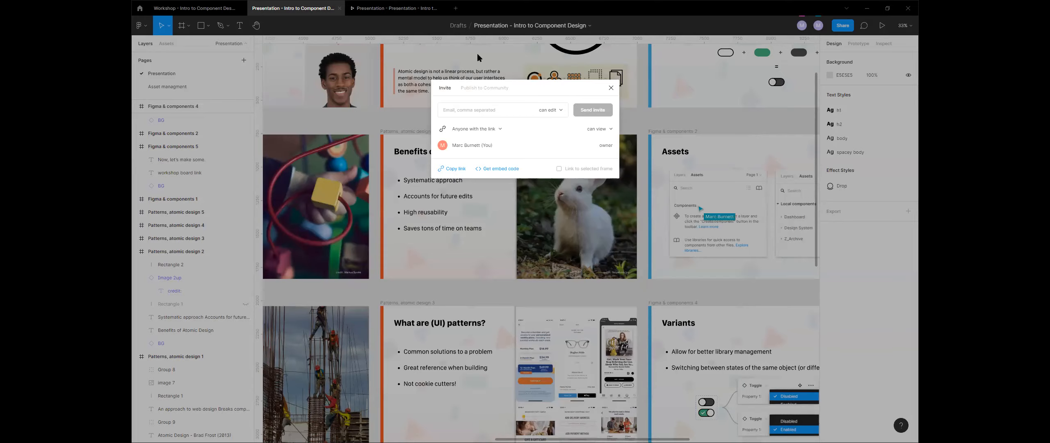
click(416, 46)
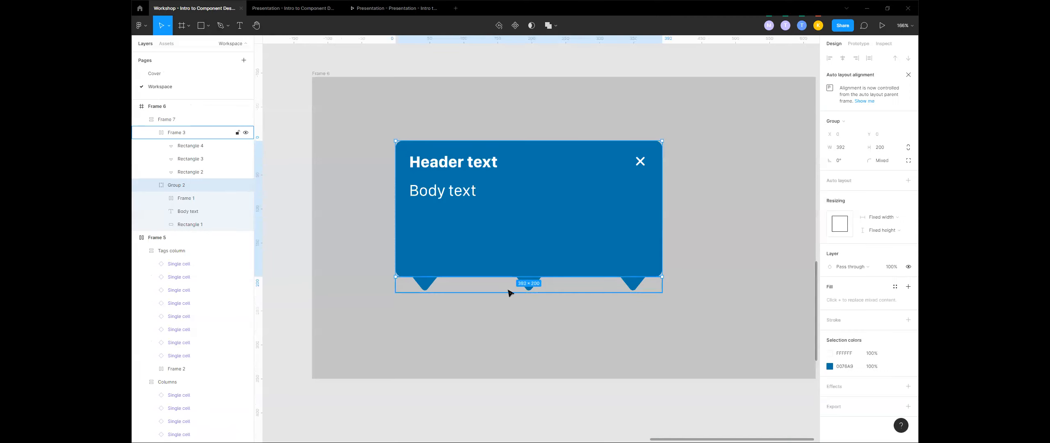